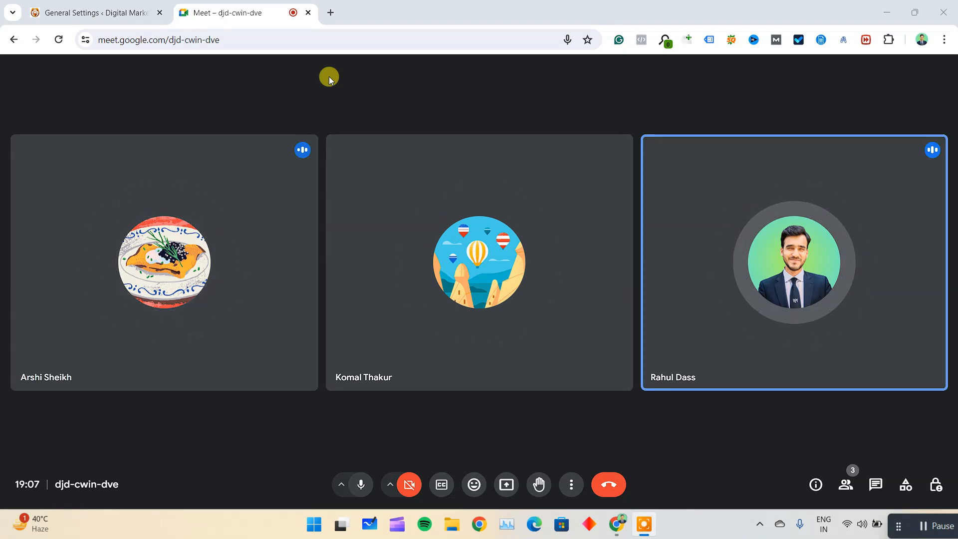
Share the entire screen in the Google Meet call.
mouse_move(464, 231)
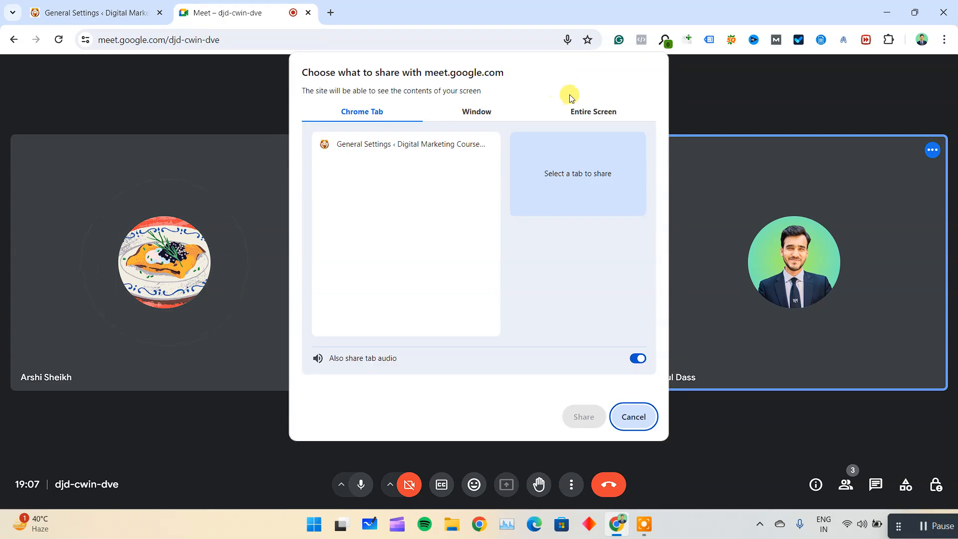
left_click(579, 108)
left_click(395, 193)
left_click(579, 416)
left_click_drag(474, 486, 170, 523)
left_click(284, 522)
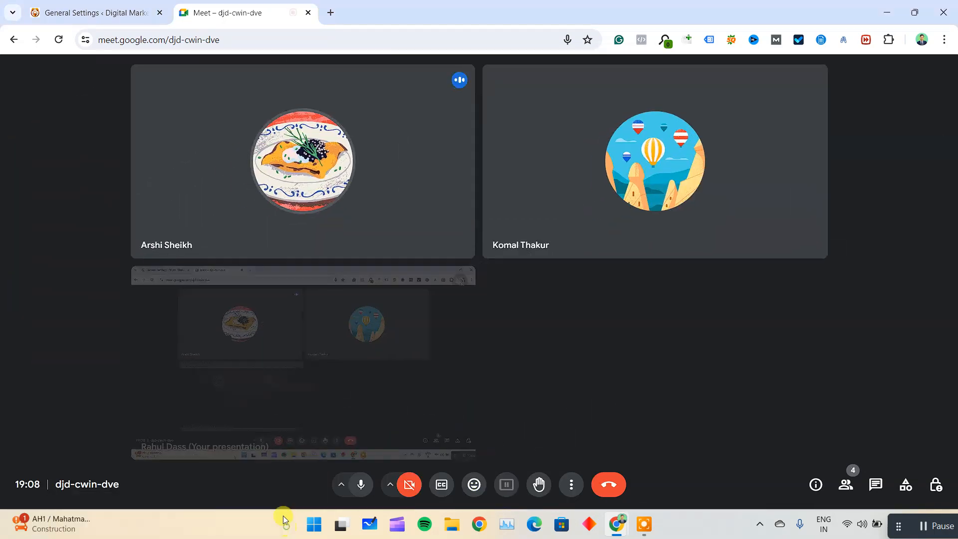
Switch to the WordPress admin and open the site's front end in a new browser tab.
left_click(94, 4)
mouse_move(79, 65)
right_click(61, 90)
left_click(79, 99)
Move the Meet browser tab ahead of the others and pin it.
left_click_drag(114, 16, 275, 5)
left_click_drag(352, 5, 99, 5)
right_click(92, 3)
left_click(138, 130)
left_click(256, 5)
left_click_drag(257, 4, 125, 6)
Open the WordPress dashboard and bring up the list of all posts.
left_click(129, 95)
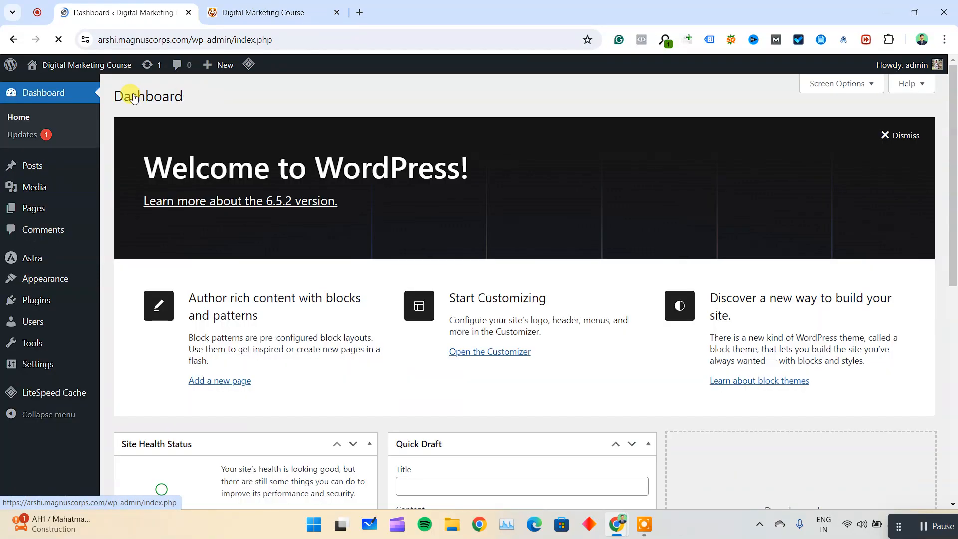
mouse_move(32, 165)
left_click(151, 174)
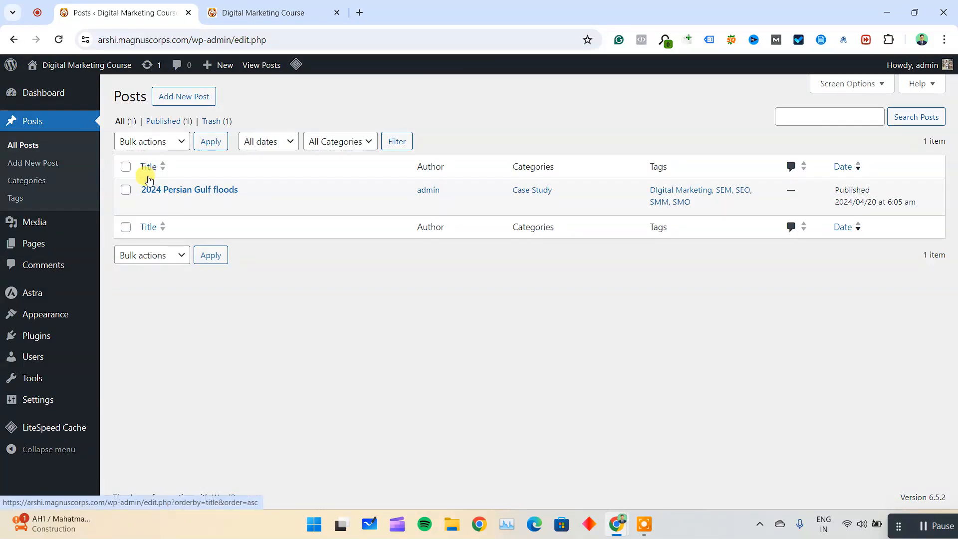
Open the list of all pages and move the Privacy Policy draft to the trash.
mouse_move(64, 239)
left_click(151, 254)
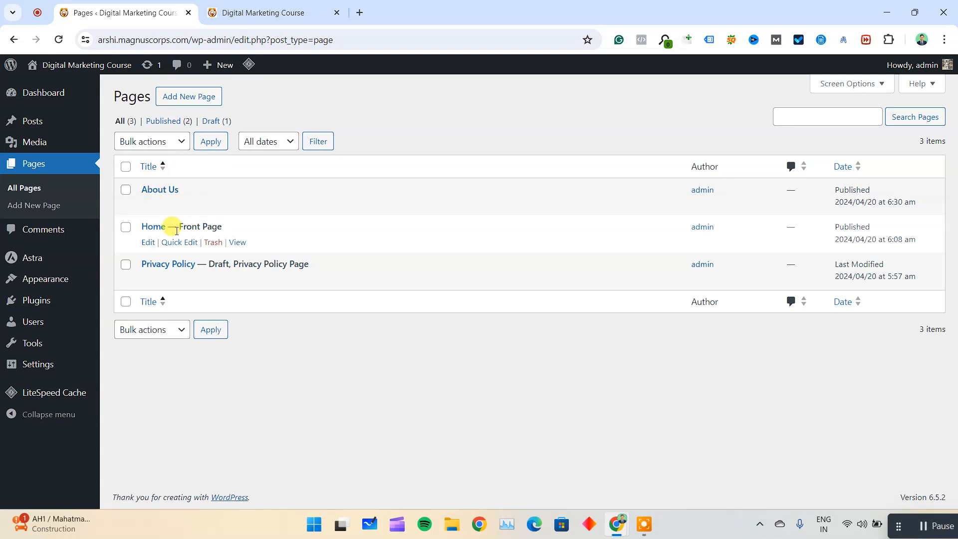
left_click(213, 279)
Highlight the site's base web address within the full page URL.
left_click(96, 40)
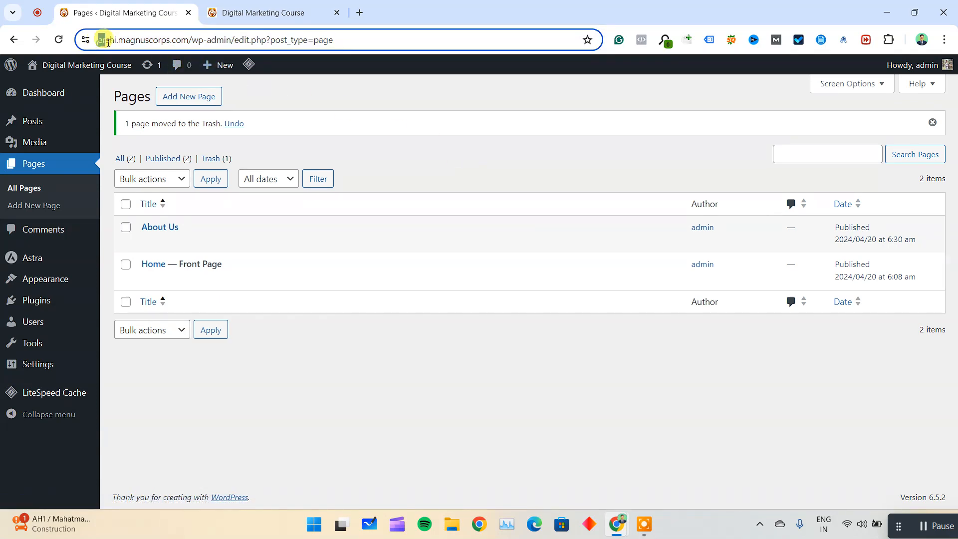
double_click(139, 39)
left_click_drag(216, 40, 86, 38)
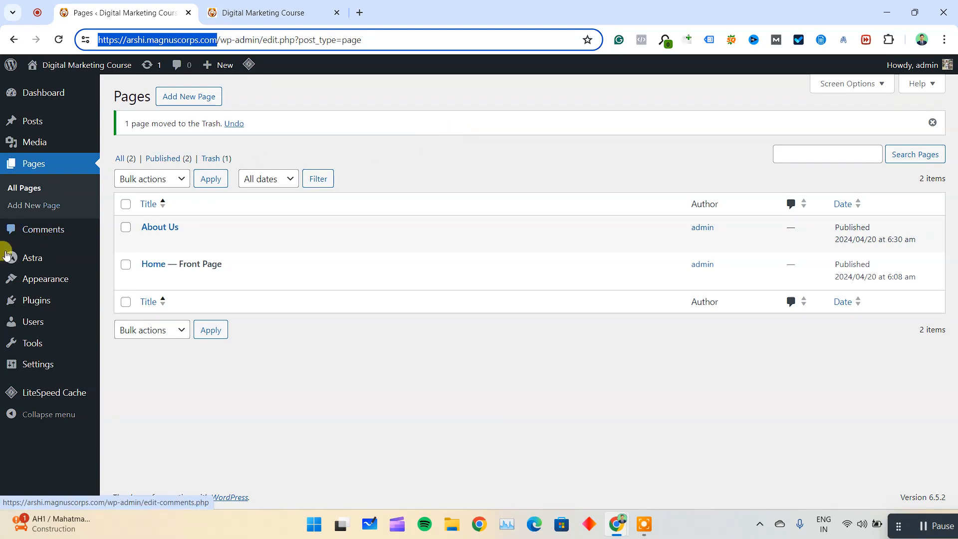
Open the installed themes list and look over the Astra and Twenty Twenty-Four themes.
mouse_move(45, 281)
left_click(129, 282)
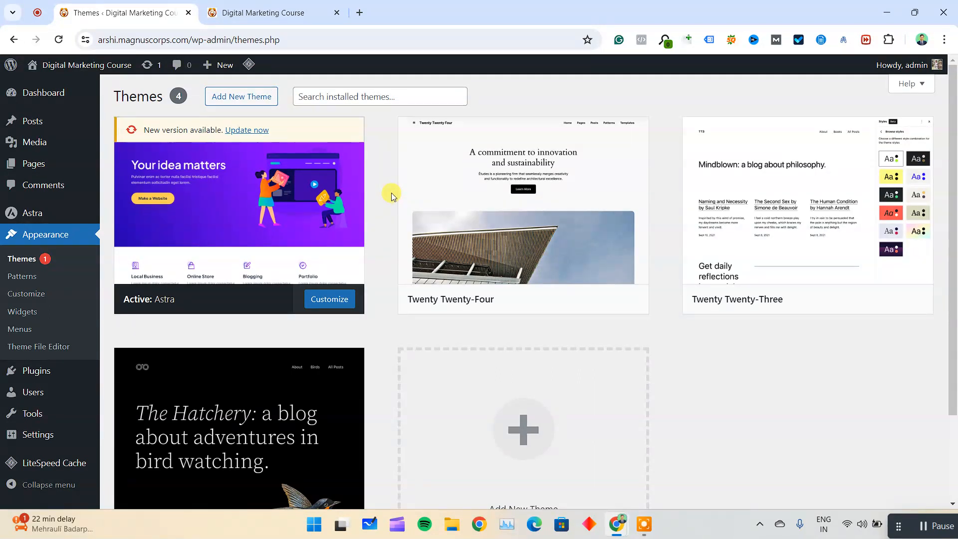
mouse_move(288, 220)
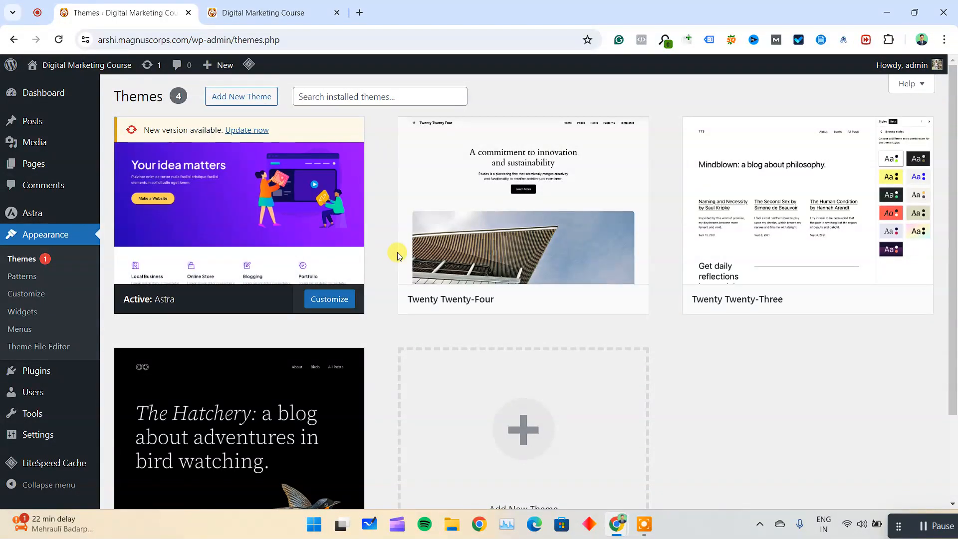
mouse_move(399, 256)
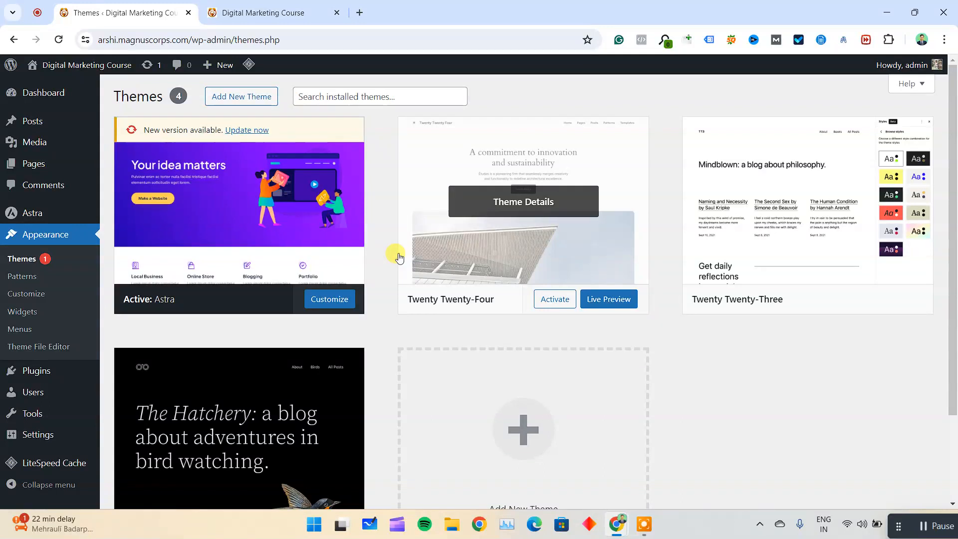
right_click(399, 255)
left_click(388, 219)
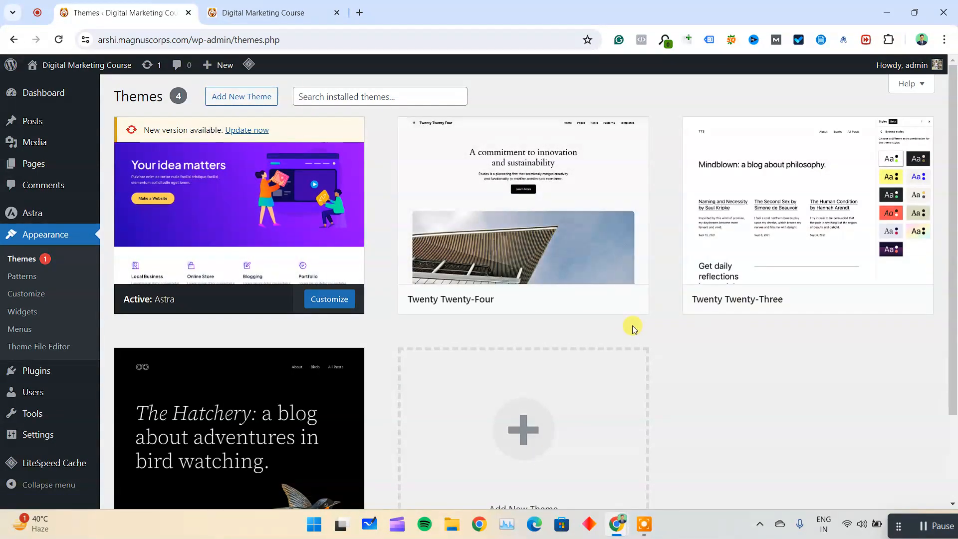
Go back through the dashboard to the themes, open the Add Themes page and browse the popular themes.
mouse_move(455, 245)
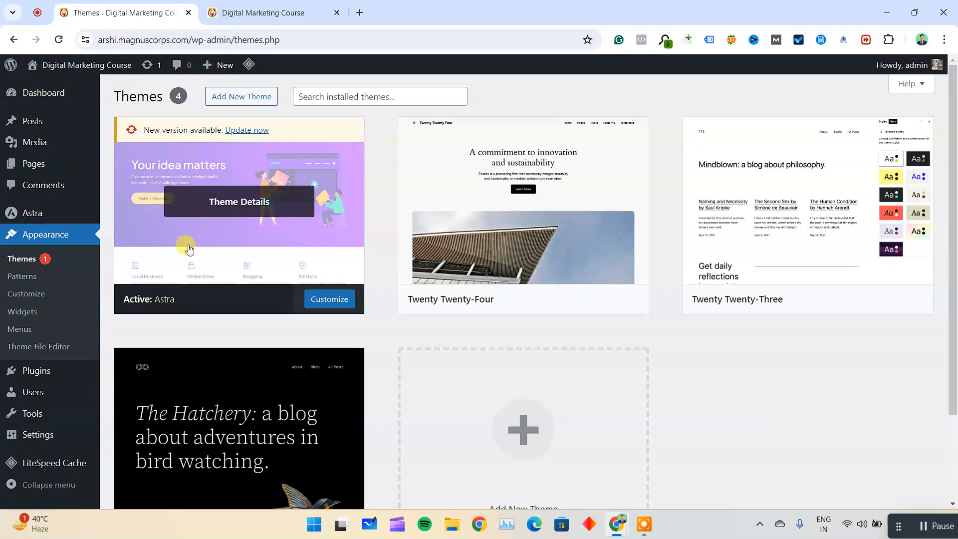
left_click(89, 94)
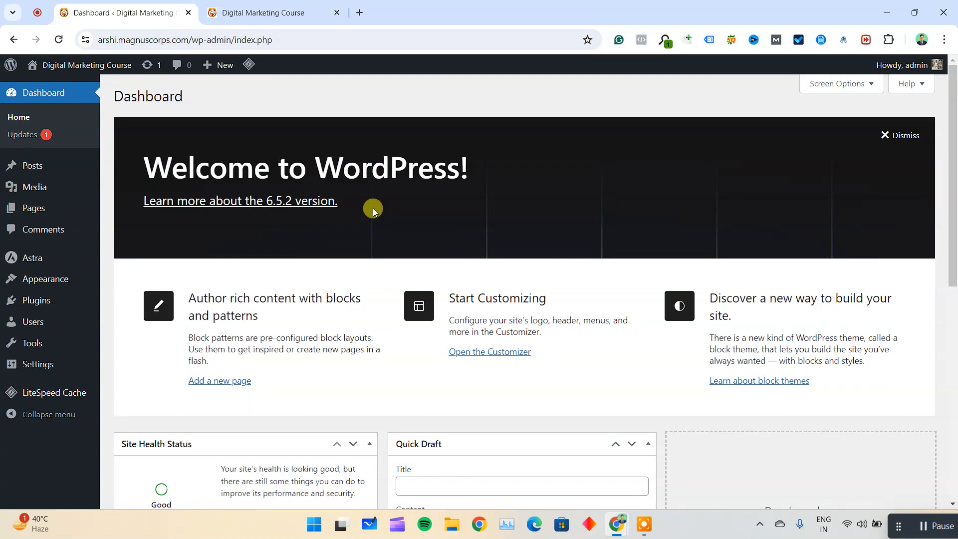
mouse_move(70, 277)
left_click(113, 279)
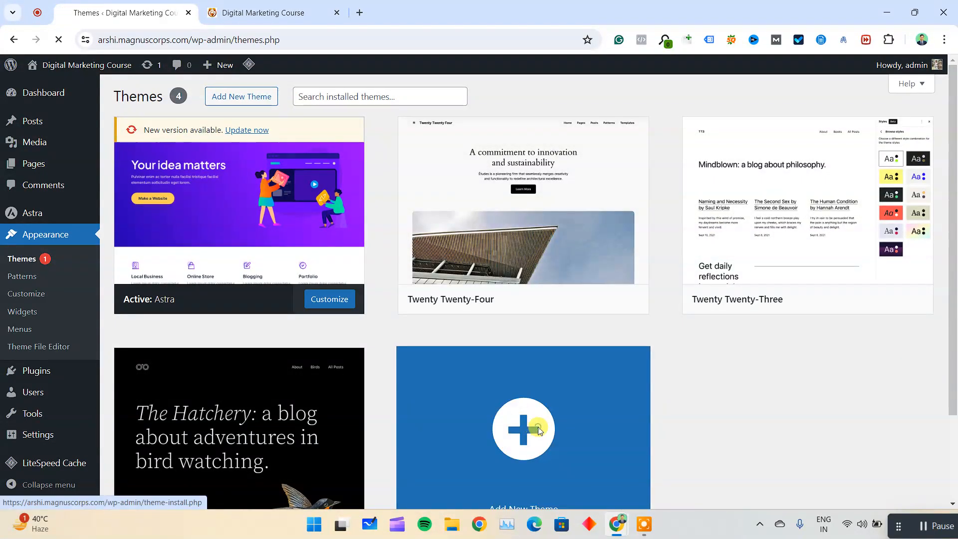
left_click(541, 419)
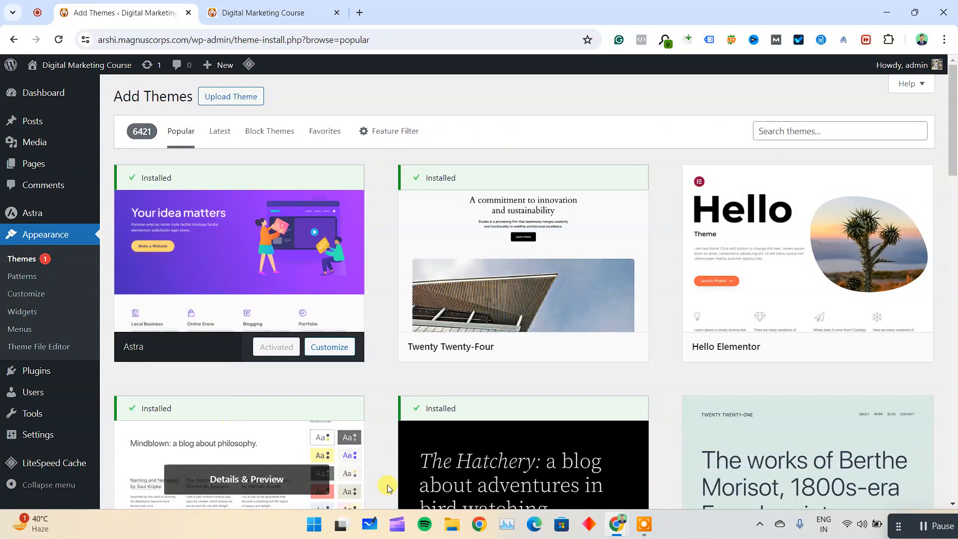
scroll(669, 380, "down", 10)
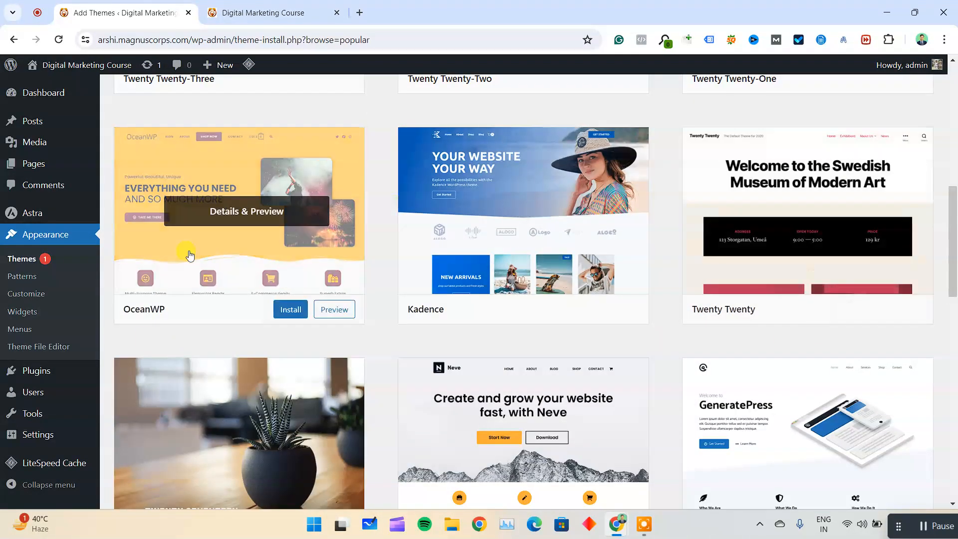
scroll(738, 349, "down", 3)
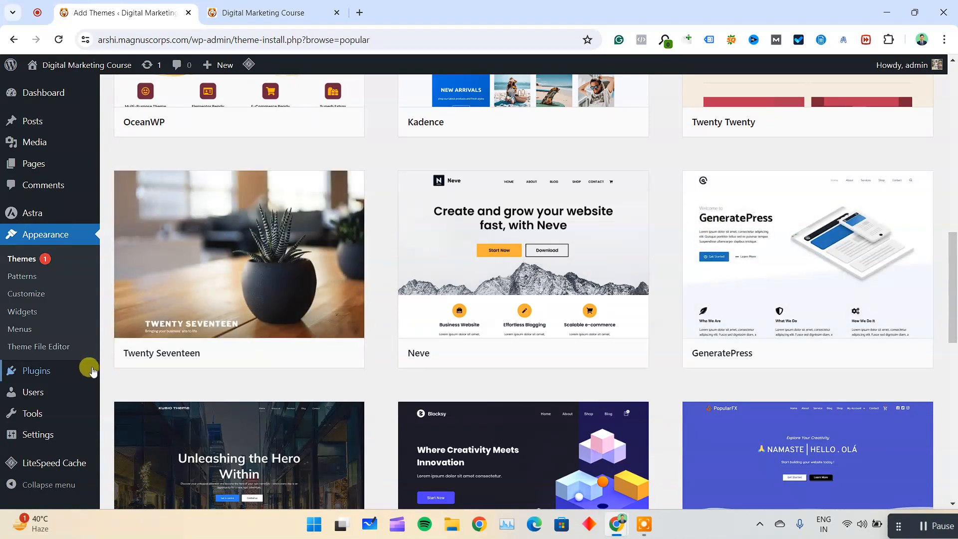
Open the installed plugins list and point out the Hostinger and LiteSpeed Cache plugins.
left_click(159, 373)
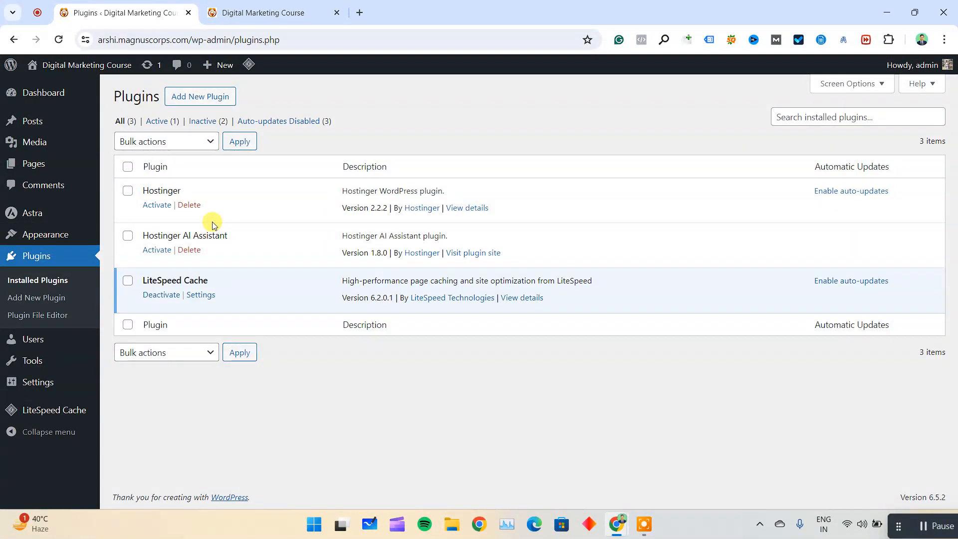
left_click_drag(148, 190, 247, 197)
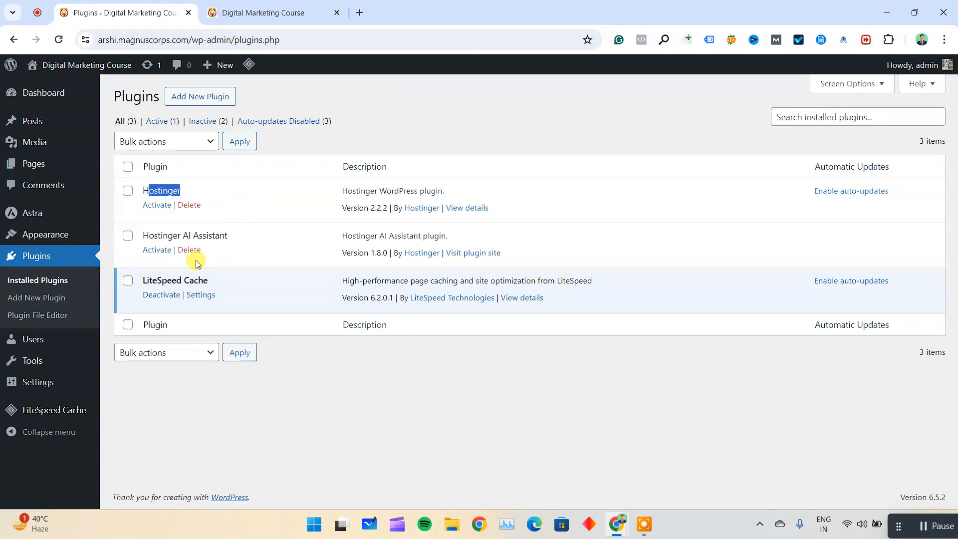
left_click_drag(149, 280, 220, 286)
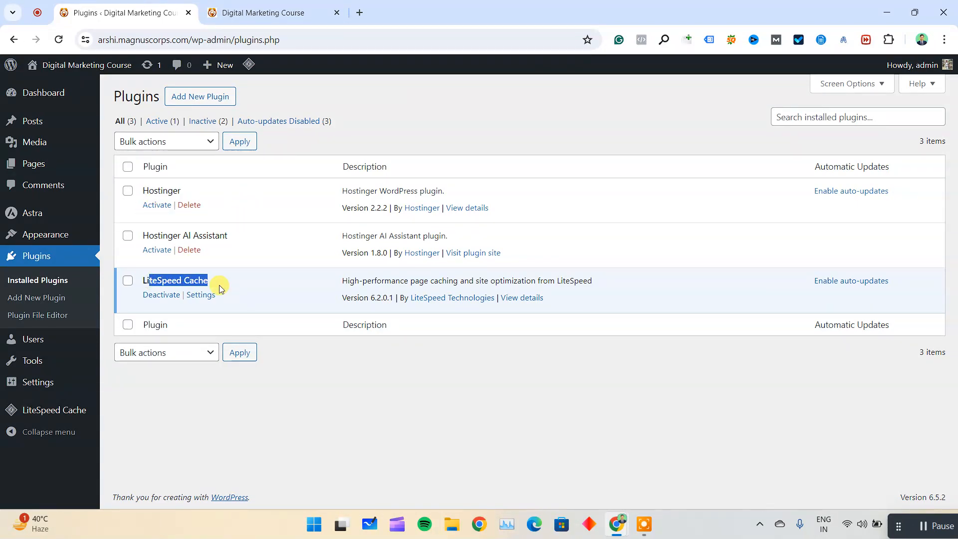
left_click(234, 291)
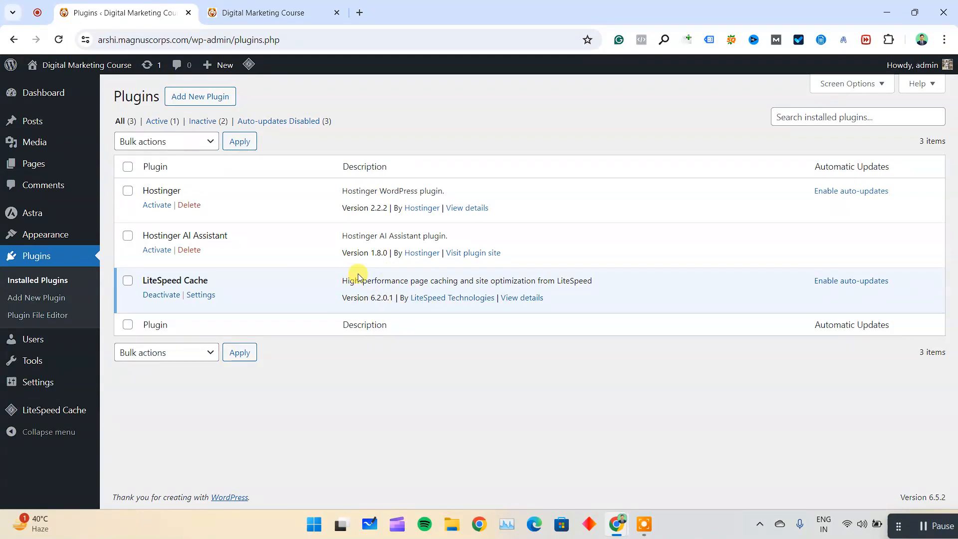
Visit the LiteSpeed Technologies website from the LiteSpeed Cache plugin entry in a new browser tab and close it.
right_click(443, 298)
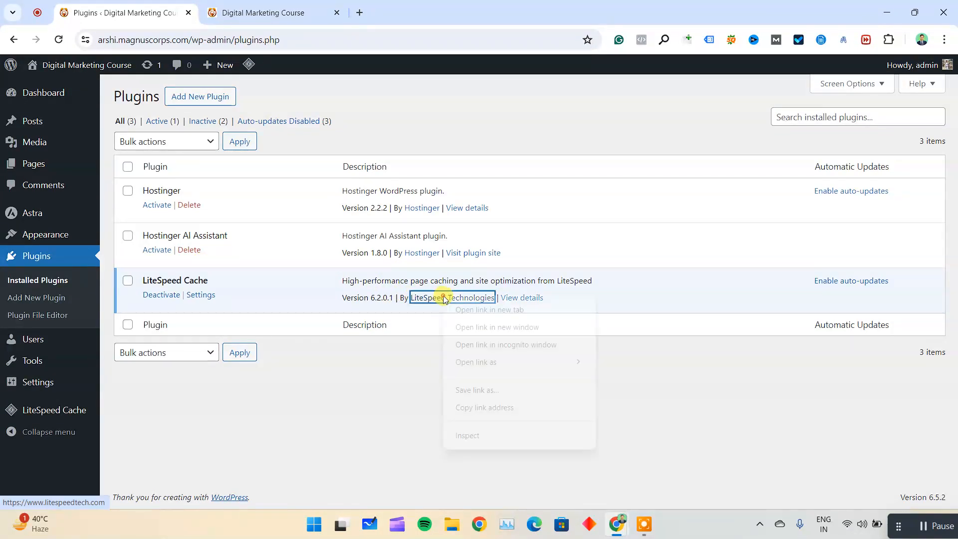
left_click(490, 309)
left_click(349, 6)
left_click(300, 5)
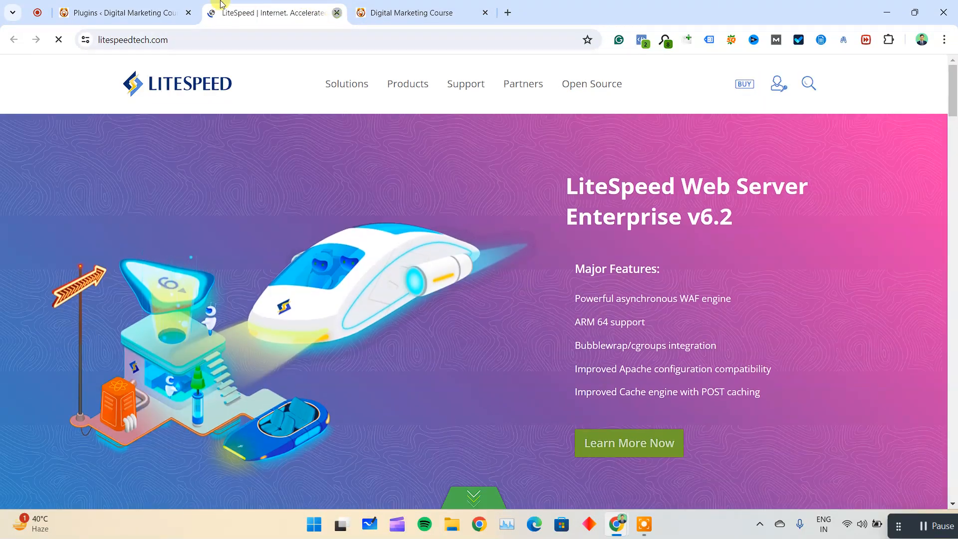
left_click(337, 13)
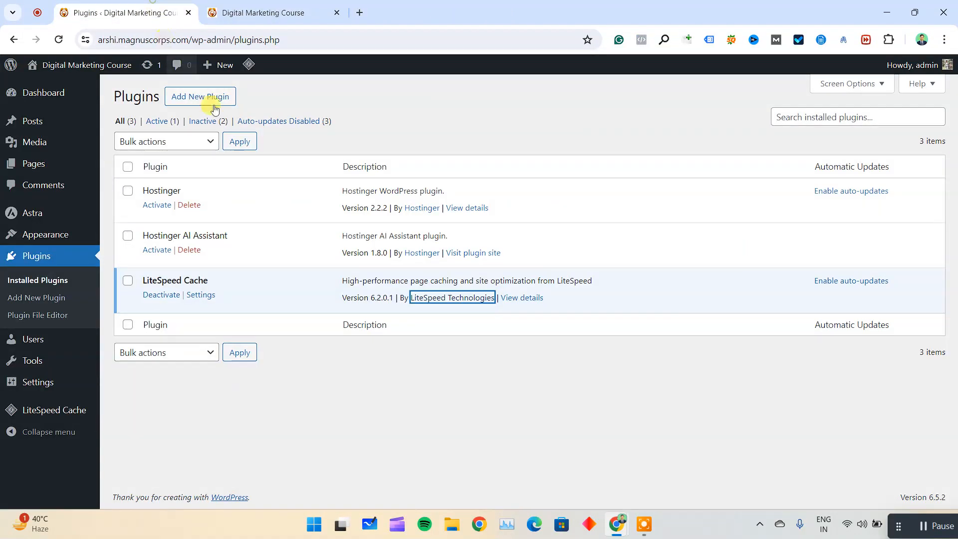
Visit Hostinger's website from the Hostinger AI Assistant plugin entry in a new browser tab and close it.
left_click_drag(189, 235, 224, 233)
right_click(423, 253)
left_click(430, 267)
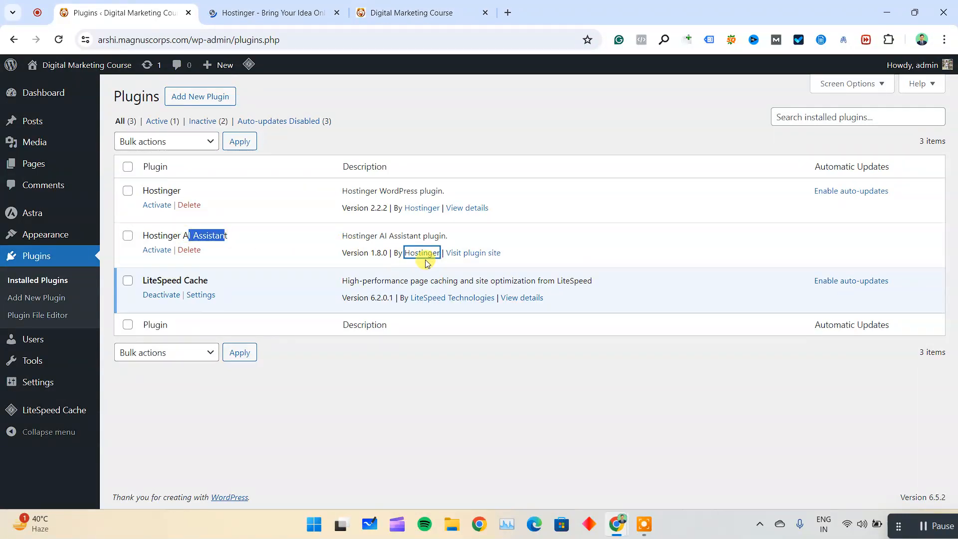
left_click(274, 13)
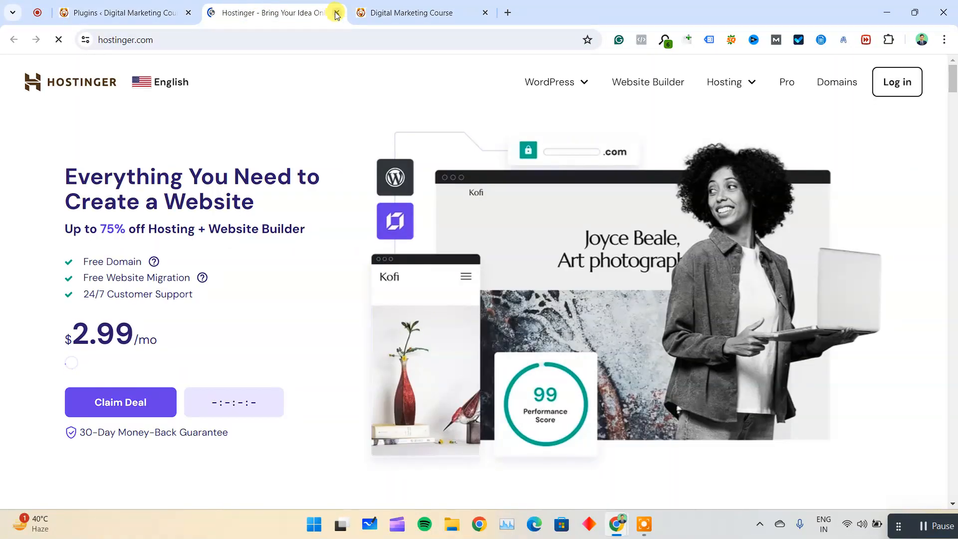
left_click(337, 13)
left_click(331, 474)
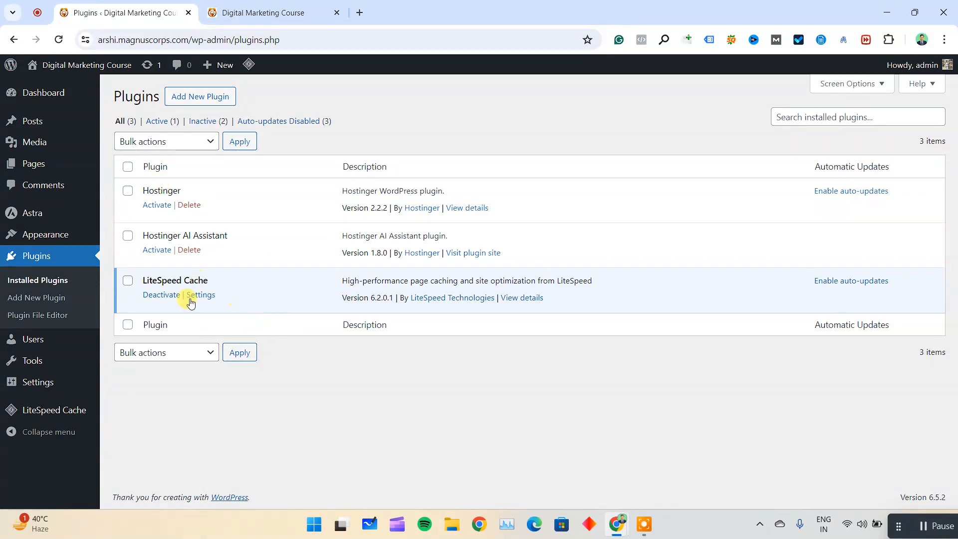
View the Writing settings, and open the Reading settings.
left_click_drag(149, 281, 371, 293)
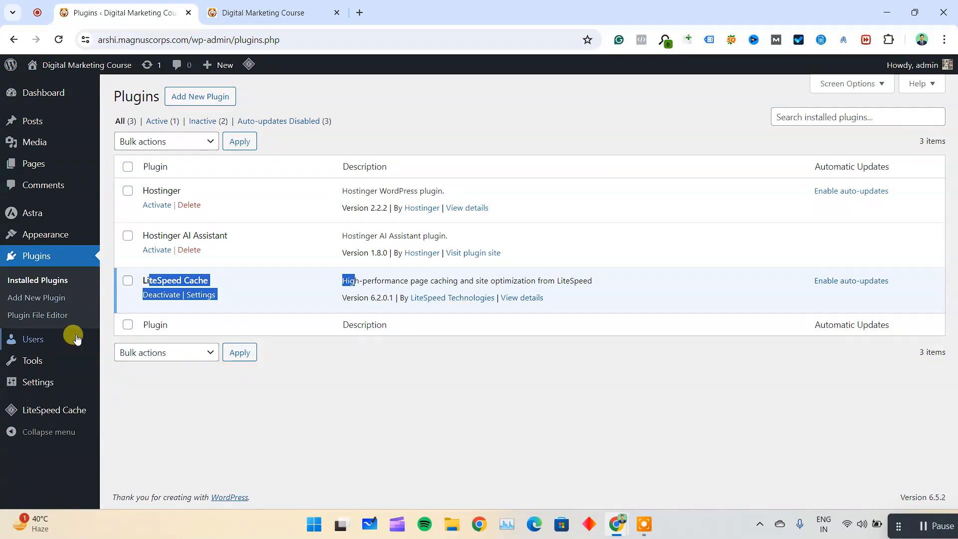
mouse_move(61, 338)
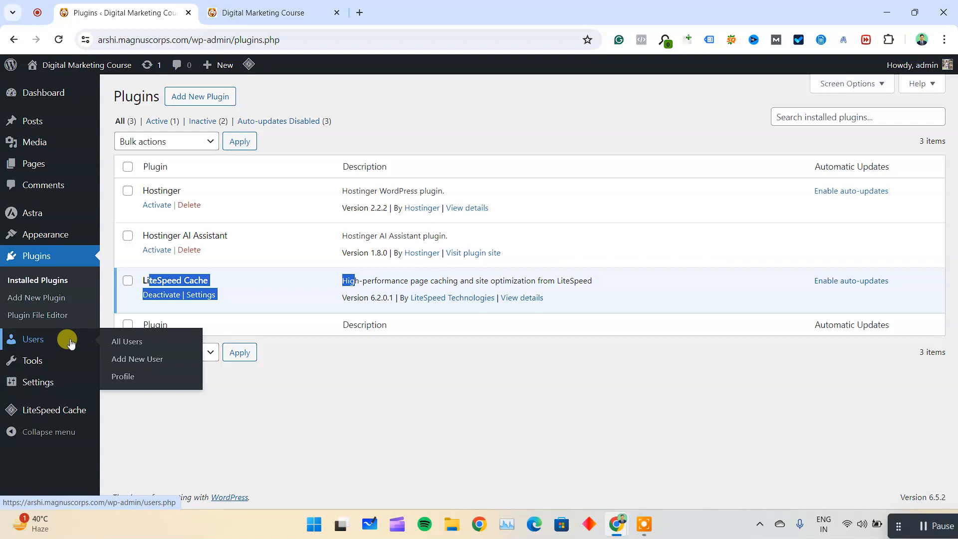
mouse_move(47, 380)
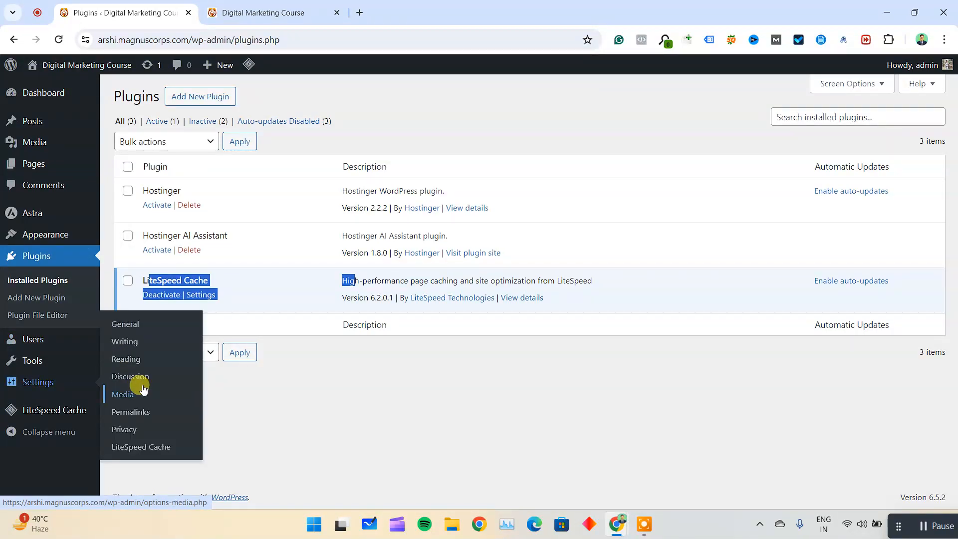
left_click(132, 341)
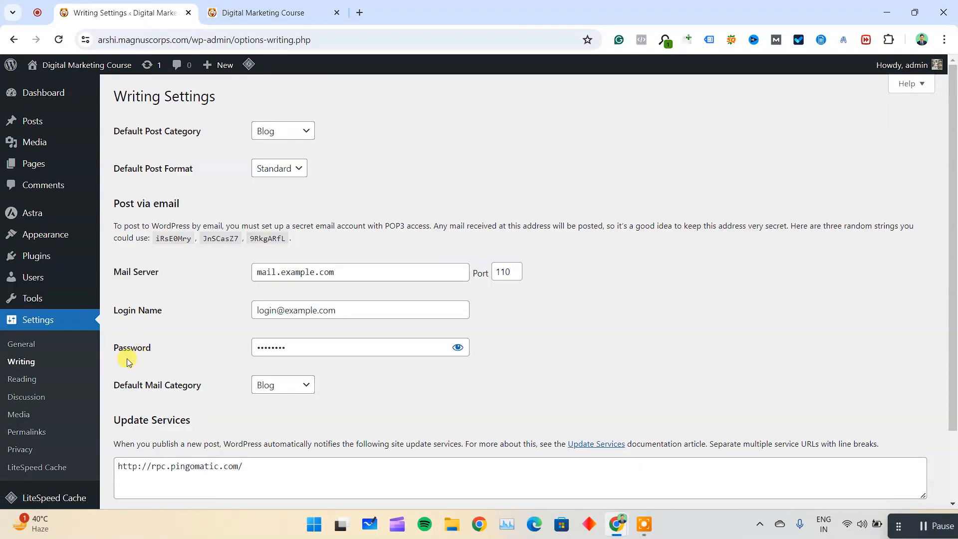
left_click(30, 379)
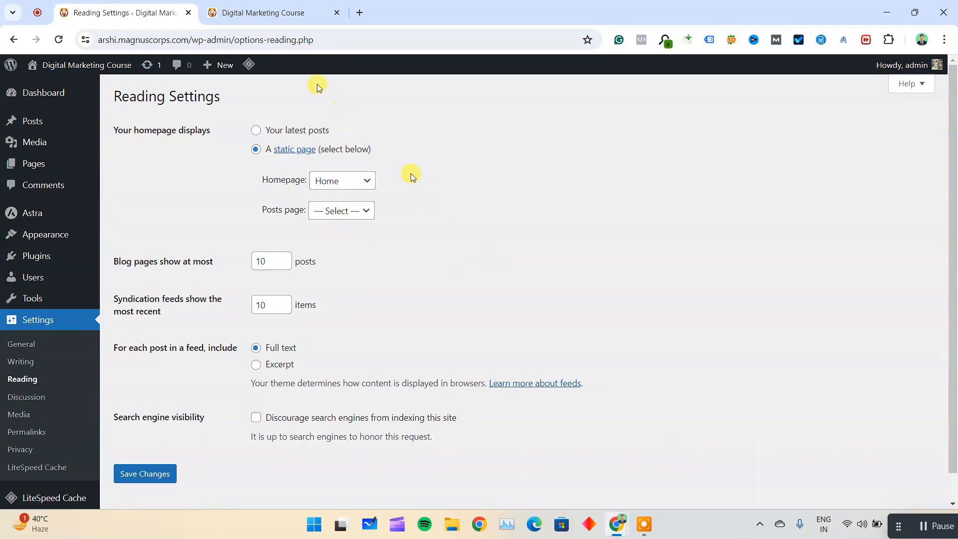
Look over the live site's Home page and return to the Reading settings.
left_click(269, 11)
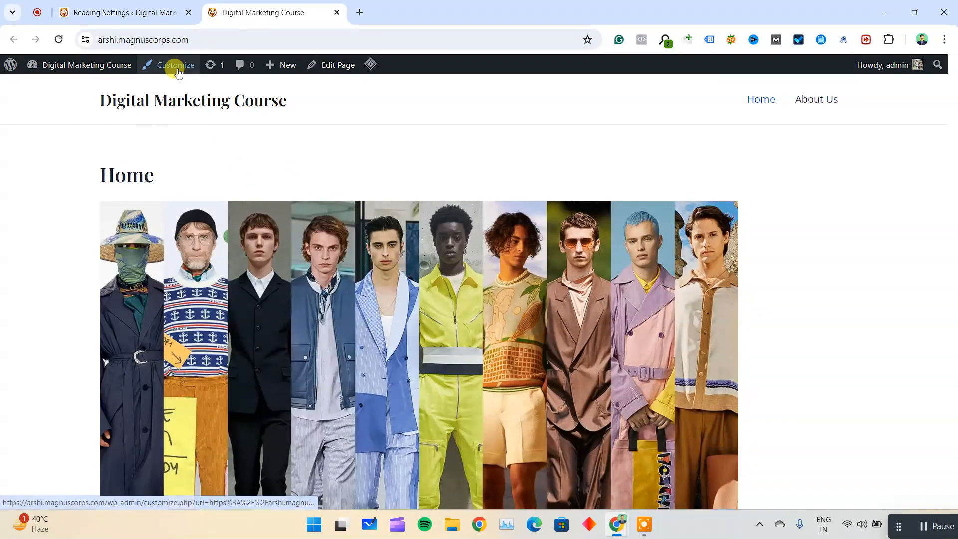
left_click(142, 8)
left_click(241, 3)
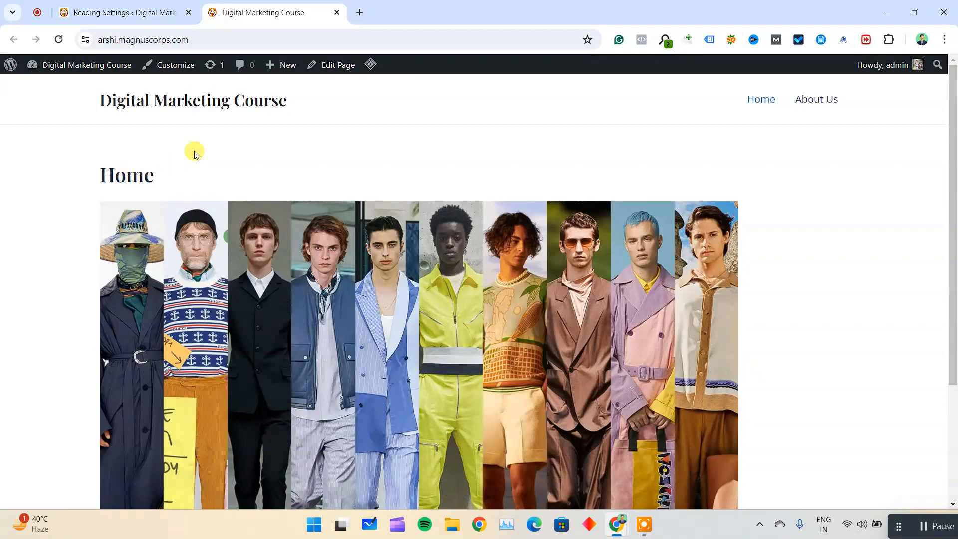
scroll(498, 158, "down", 3)
scroll(493, 165, "up", 3)
left_click(120, 13)
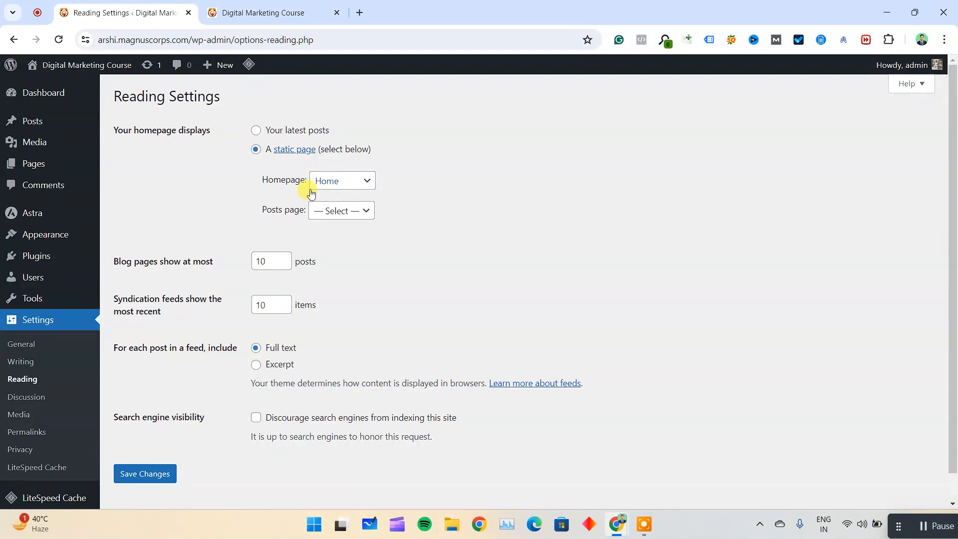
Look at the live site's Home page alongside the Reading settings.
left_click(263, 10)
left_click(143, 10)
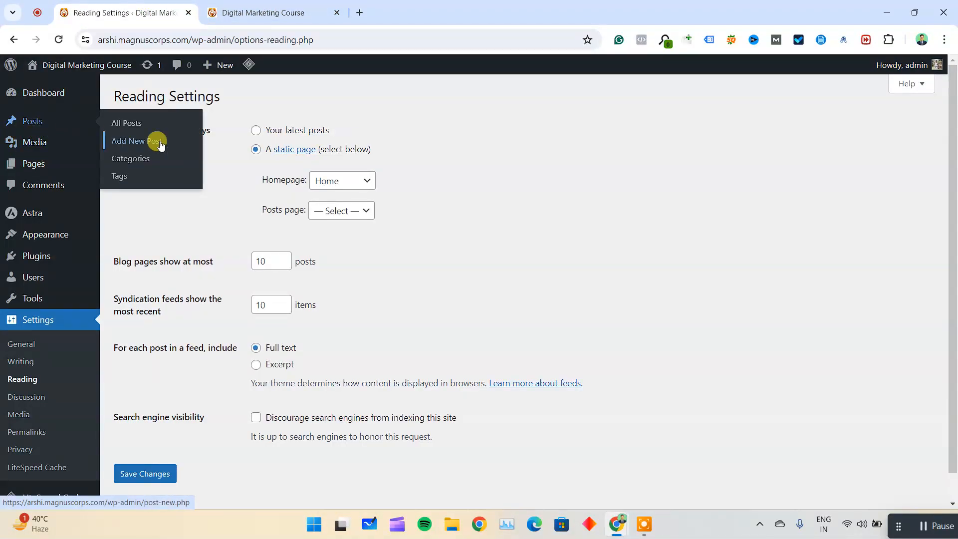
left_click(270, 11)
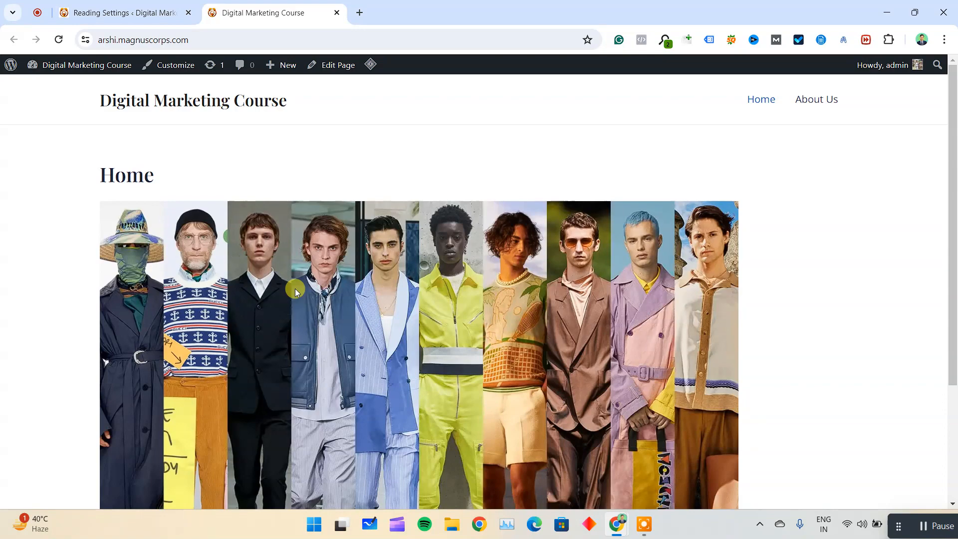
Open the website thewilliamstreet.com in a new browser tab.
key("ctrl+t")
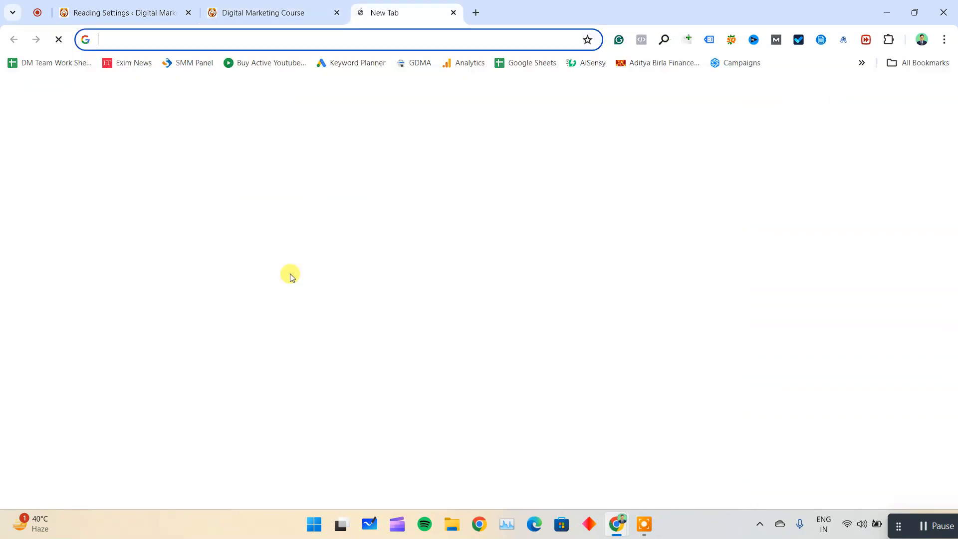
type("the")
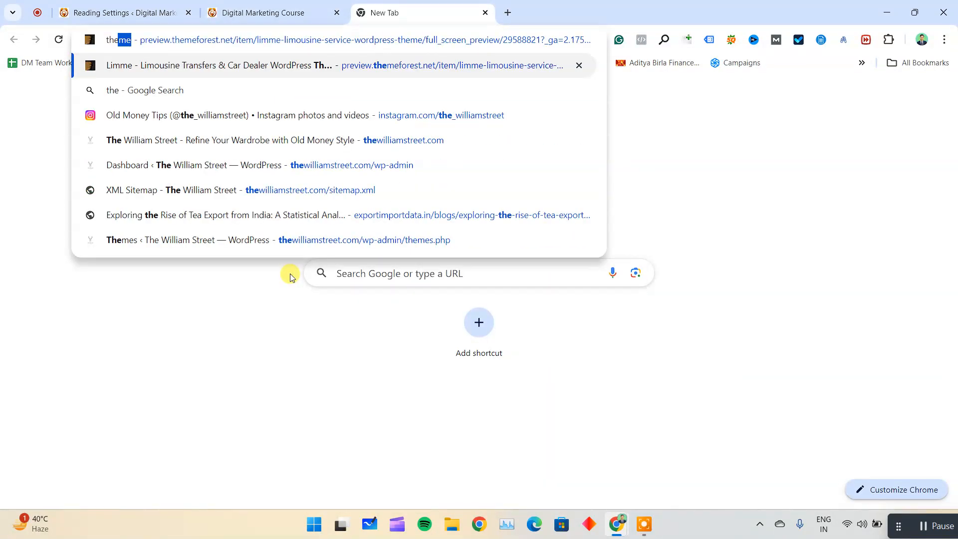
type("williamstreet")
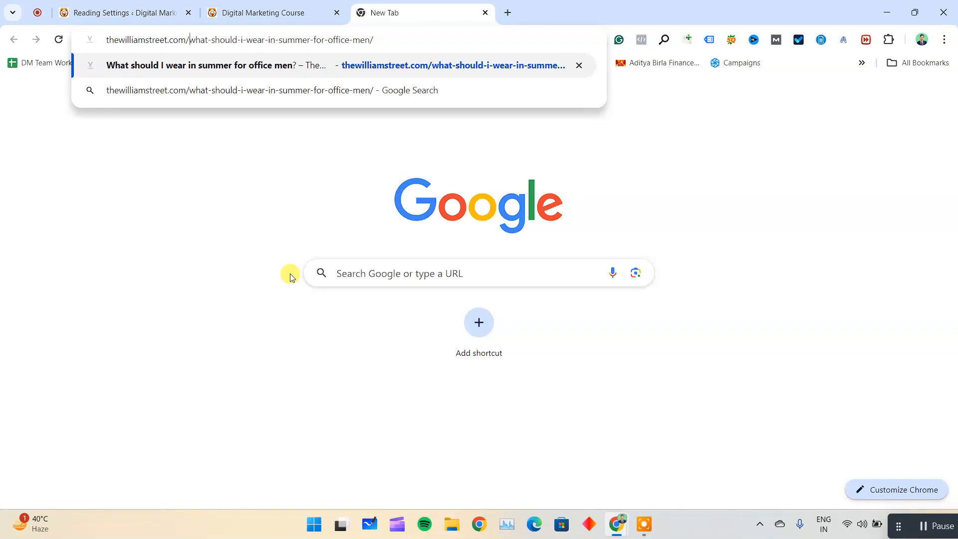
type(".com/")
key("BackSpace")
key("Return")
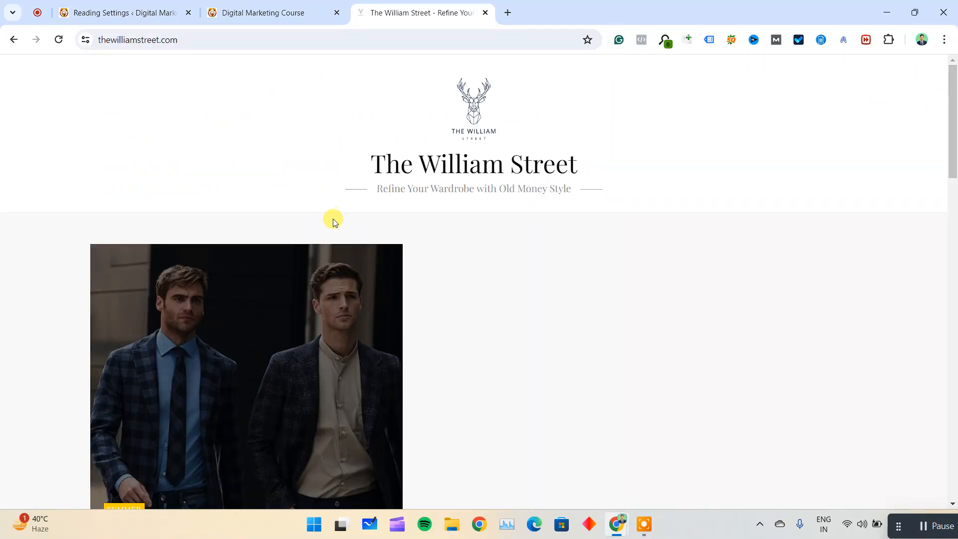
Look over The William Street homepage from its header through the Popular Posts and Trending Posts sections to the footer.
scroll(482, 263, "down", 7)
scroll(482, 263, "down", 5)
scroll(482, 263, "up", 12)
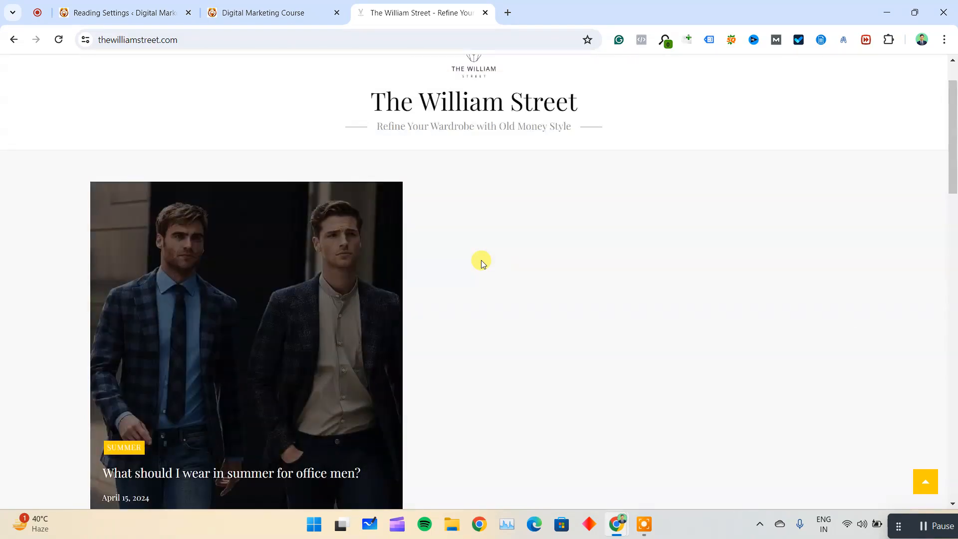
scroll(481, 262, "down", 4)
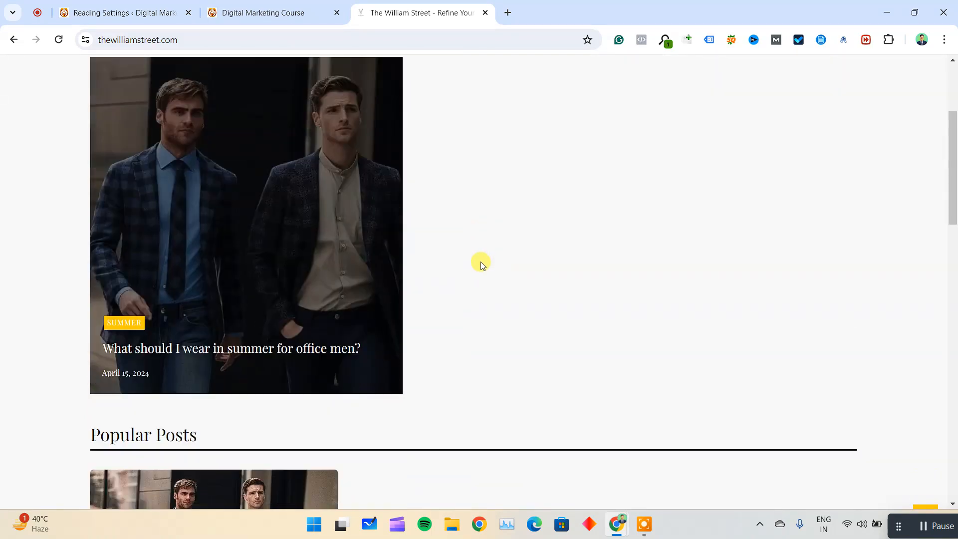
scroll(480, 262, "down", 12)
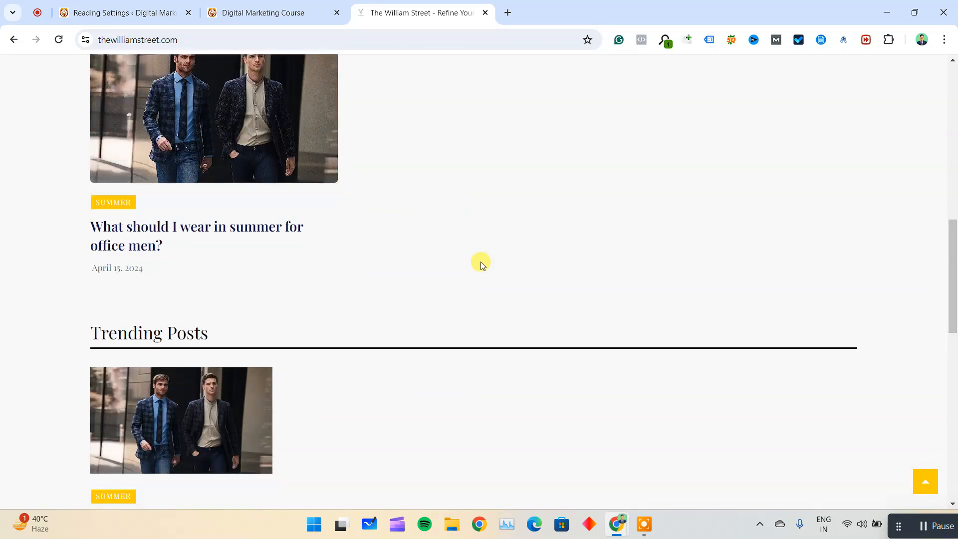
scroll(480, 262, "down", 10)
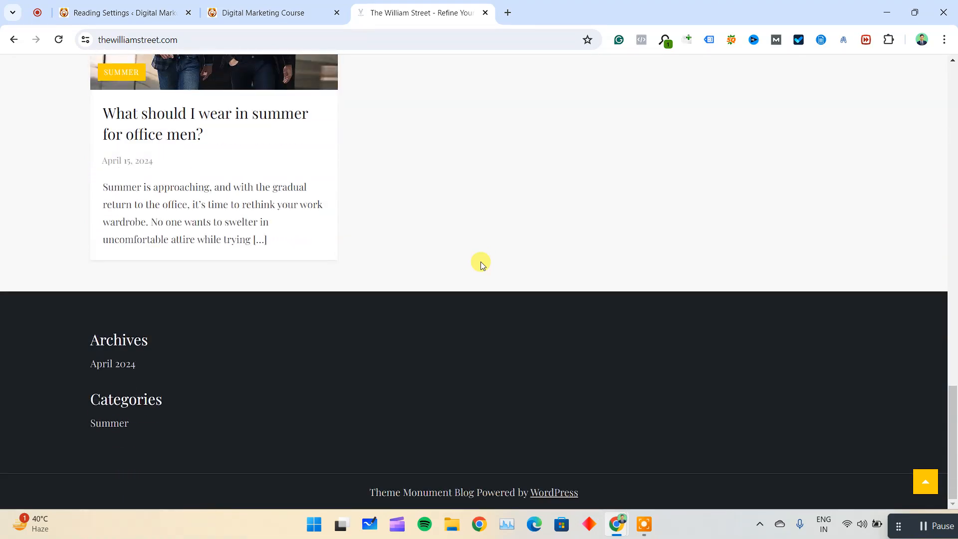
scroll(481, 261, "up", 8)
scroll(481, 262, "up", 15)
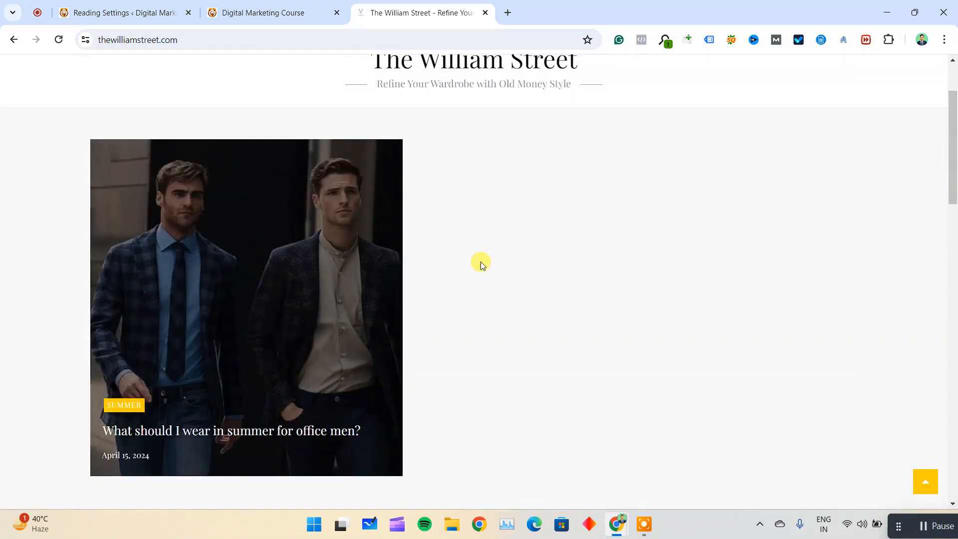
scroll(481, 261, "up", 1)
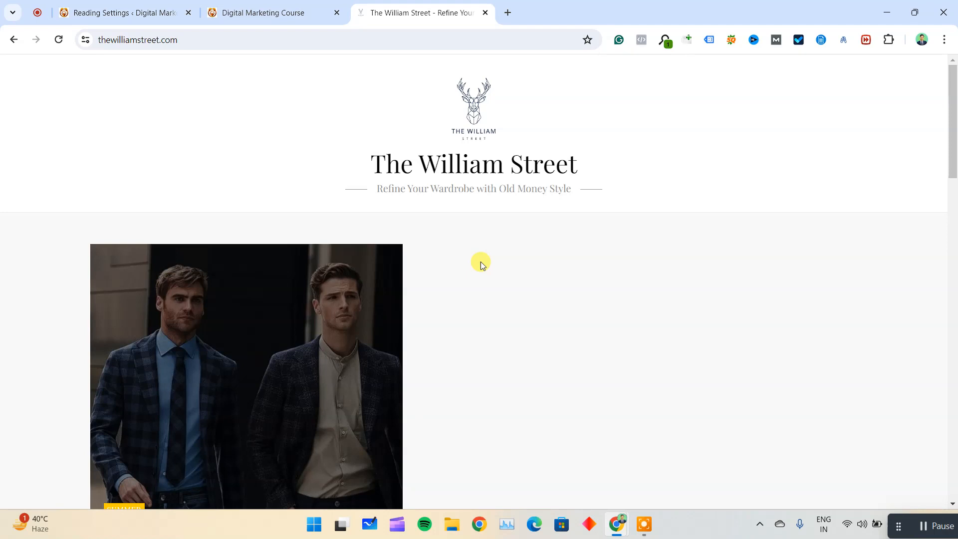
scroll(480, 261, "down", 3)
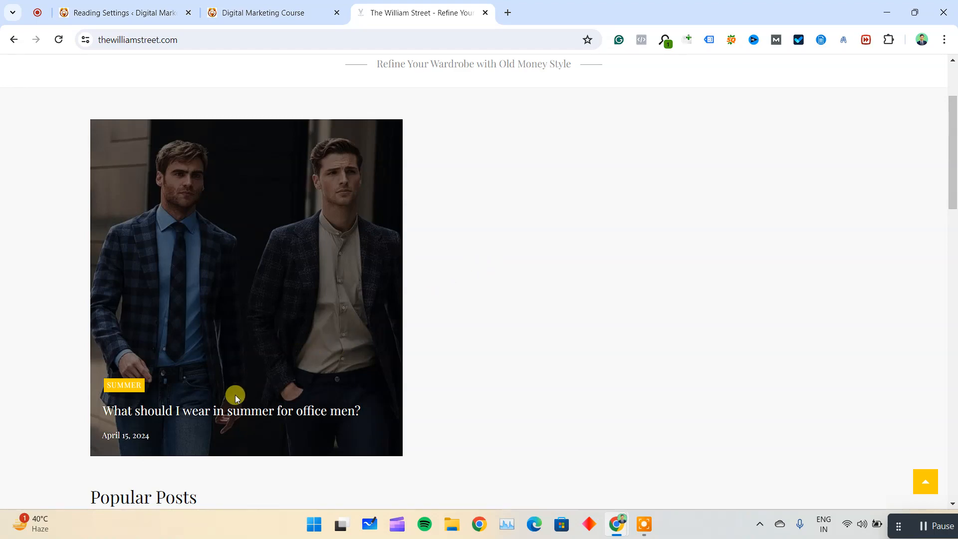
Look through the post "What should I wear in summer for office men?" and return to The William Street homepage.
left_click(232, 411)
scroll(292, 340, "down", 20)
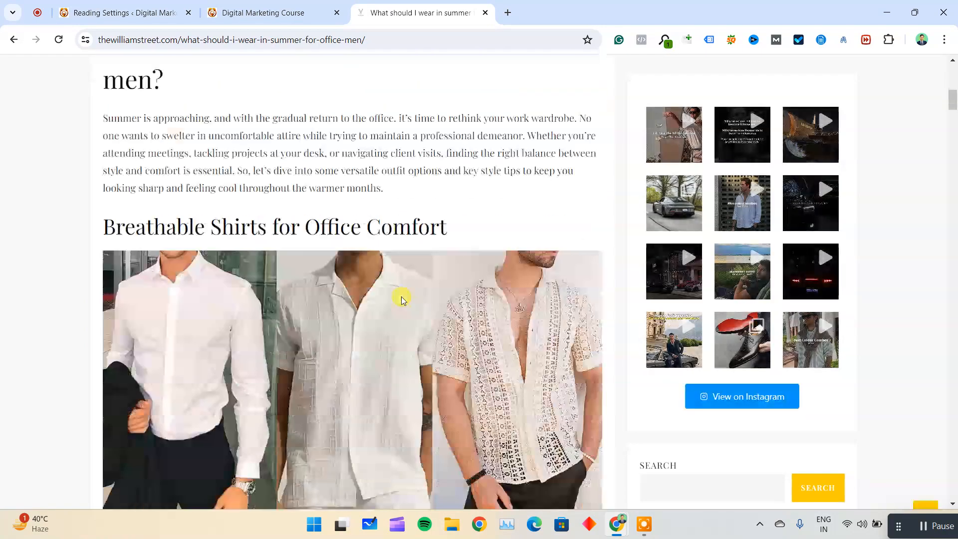
scroll(403, 295, "down", 20)
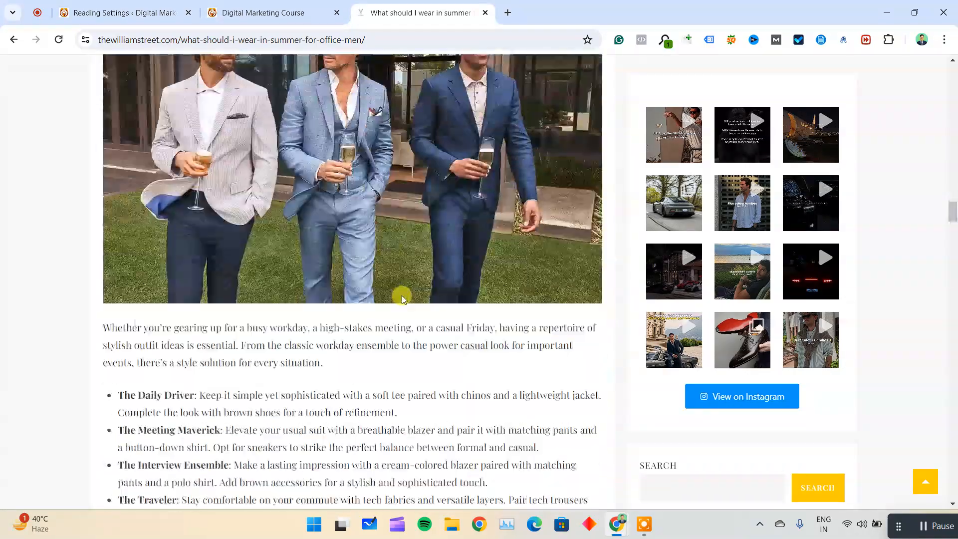
scroll(387, 342, "down", 20)
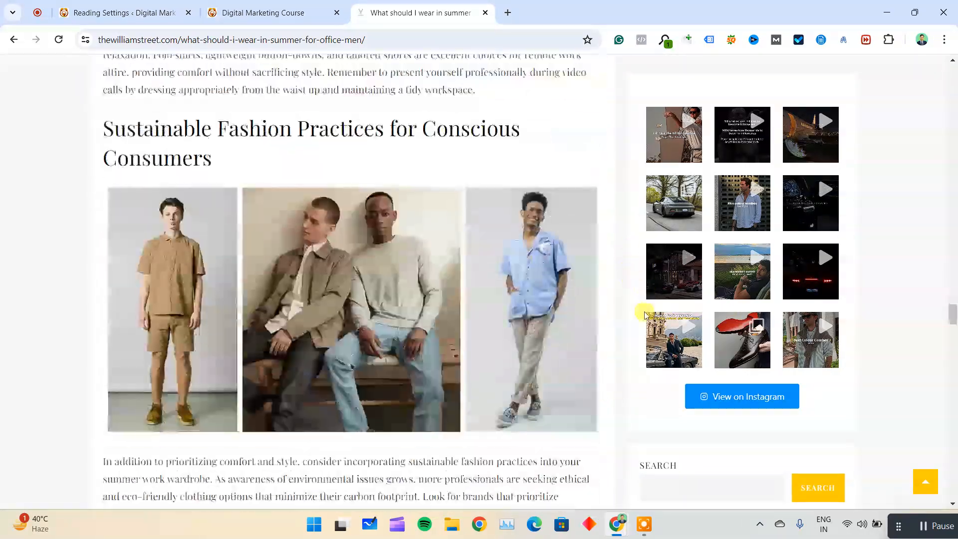
scroll(388, 342, "down", 20)
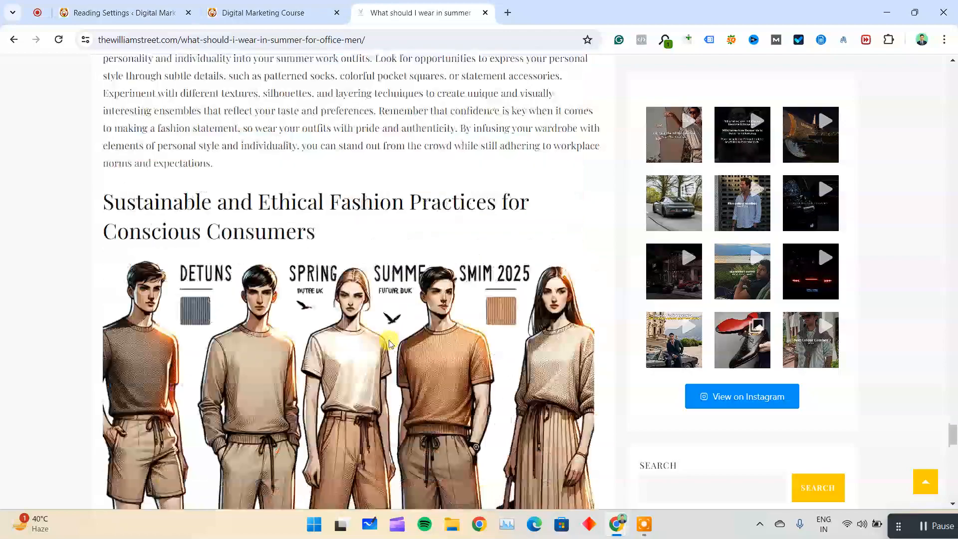
scroll(389, 342, "up", 4)
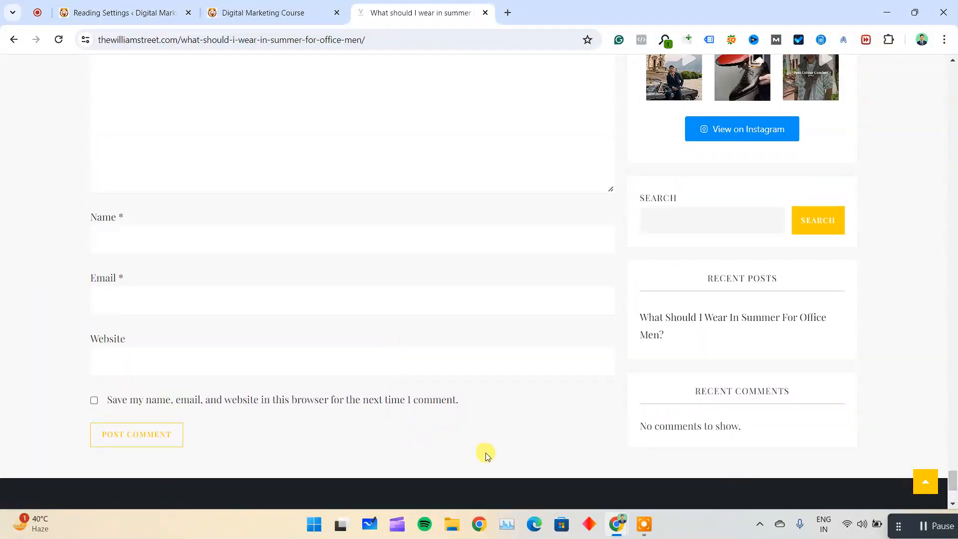
scroll(434, 283, "up", 20)
scroll(440, 193, "up", 10)
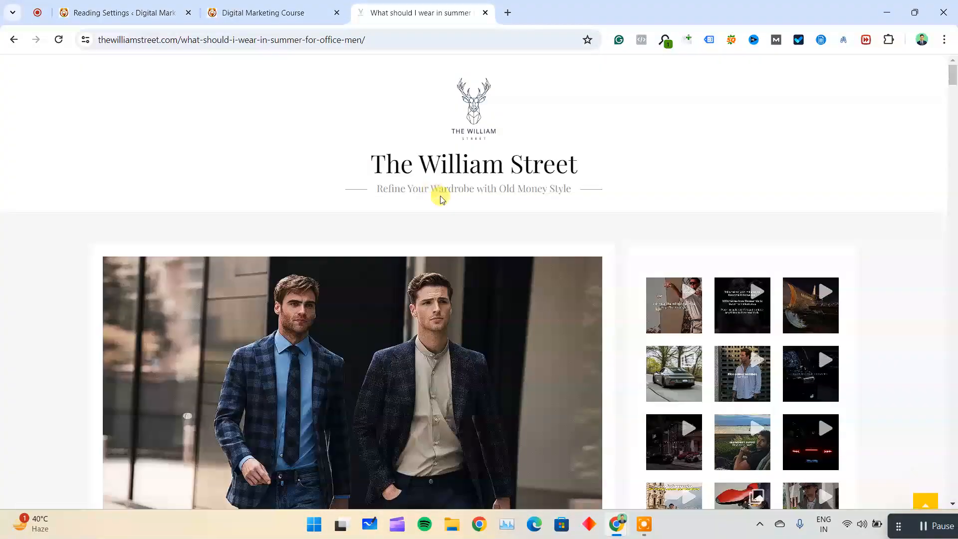
left_click(448, 173)
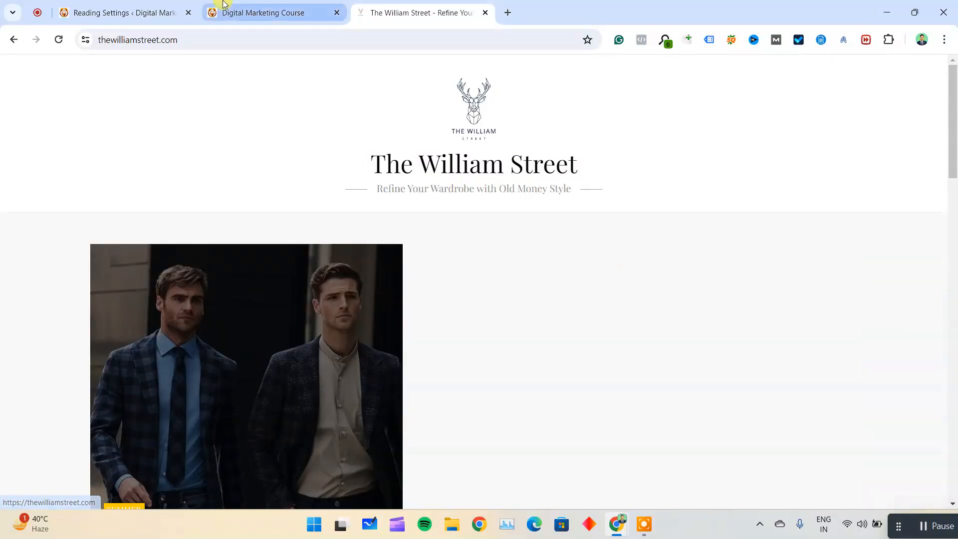
Return to the Reading settings and review the homepage display options and the pages selectable as homepage, keeping Home.
left_click(176, 5)
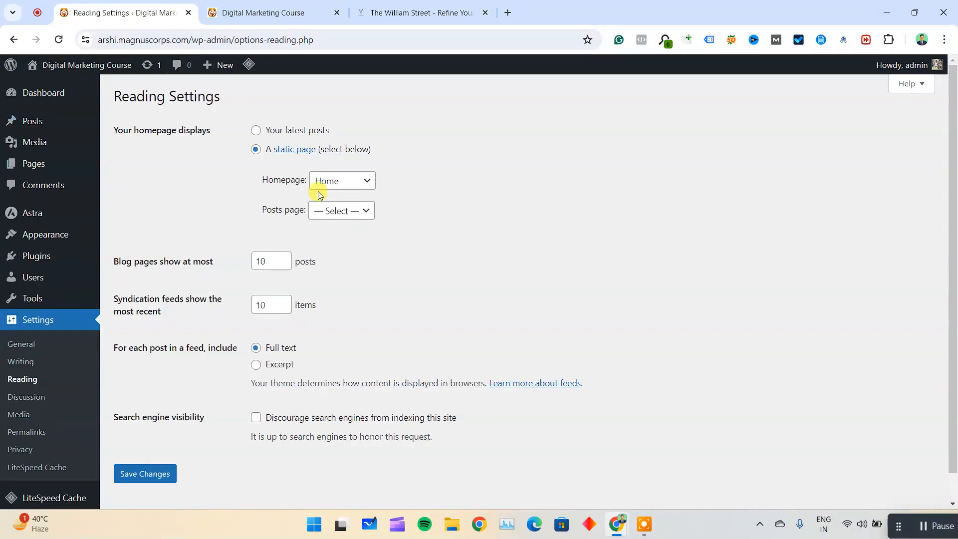
left_click_drag(261, 181, 282, 182)
left_click(348, 185)
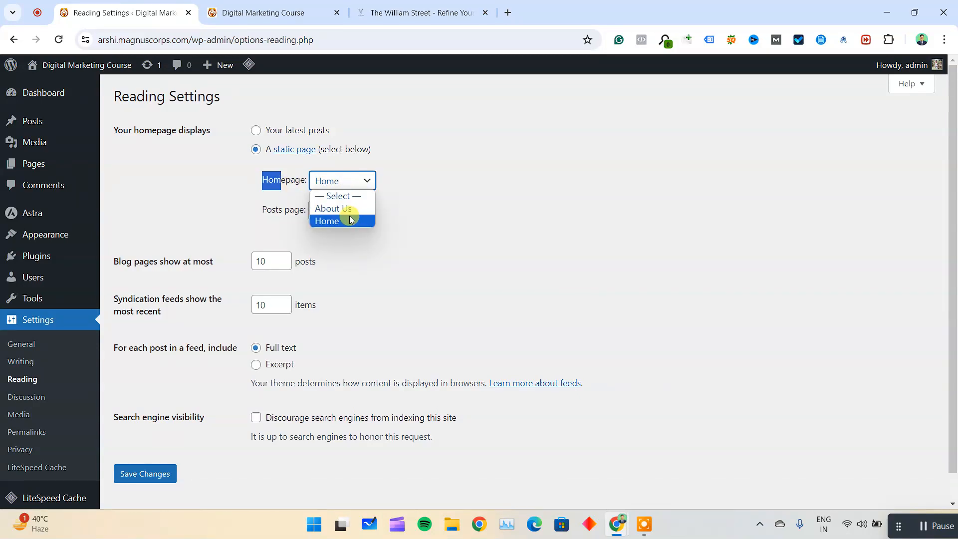
left_click(270, 181)
left_click_drag(277, 129, 417, 155)
left_click(436, 238)
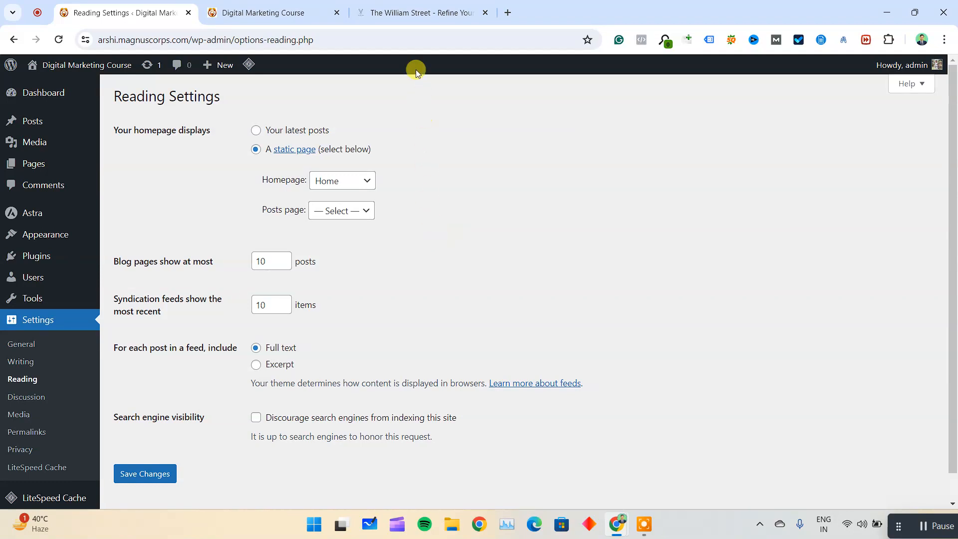
mouse_move(221, 59)
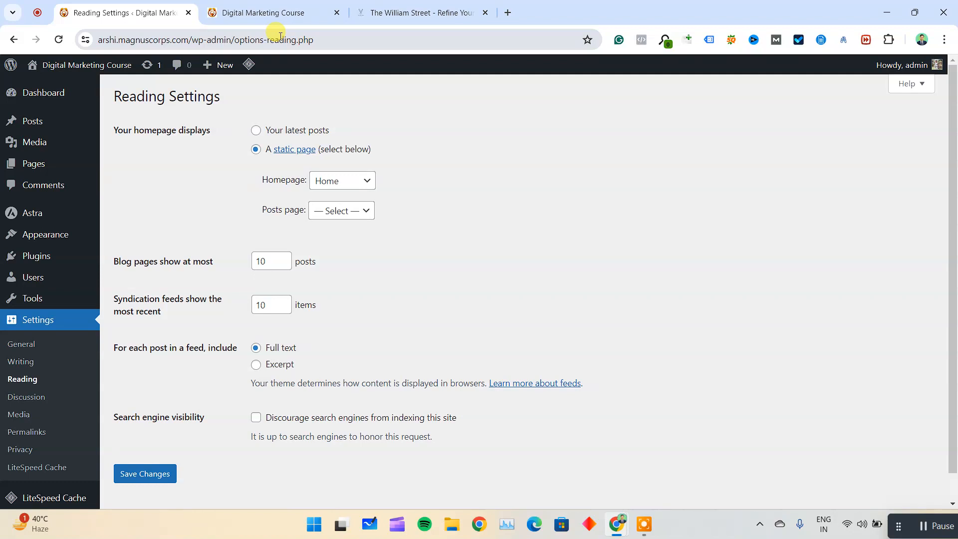
scroll(257, 242, "down", 1)
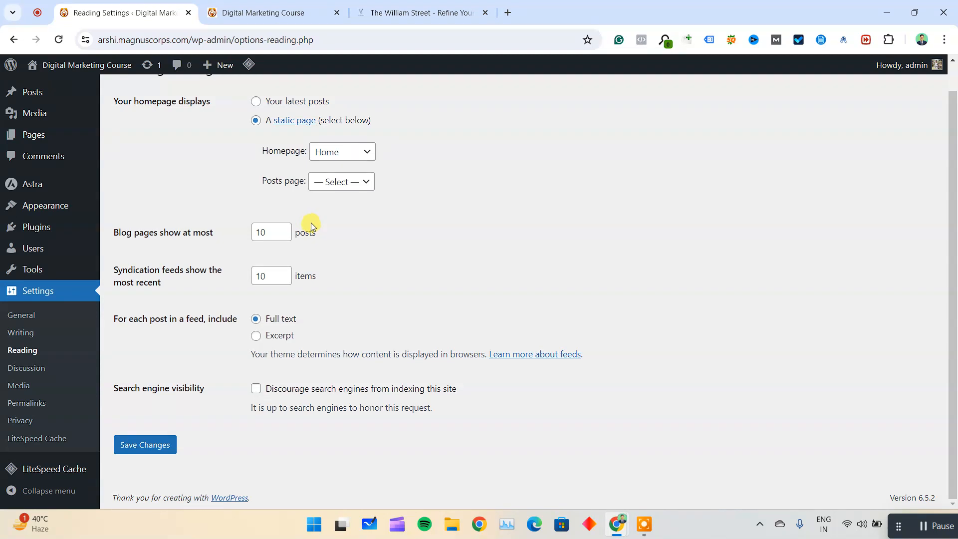
scroll(74, 100, "up", 1)
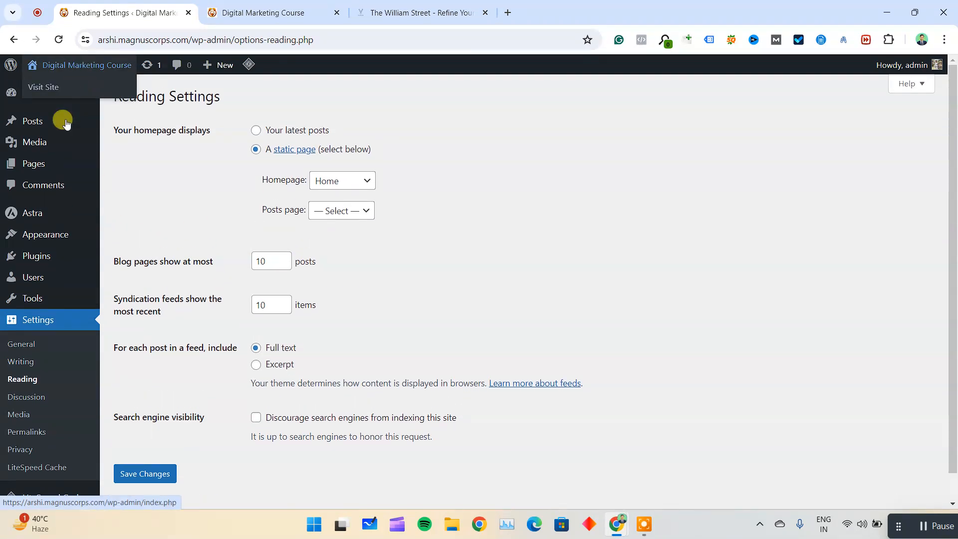
Close The William Street browser tab and dismiss the welcome panel on the WordPress Dashboard.
mouse_move(77, 94)
left_click(124, 98)
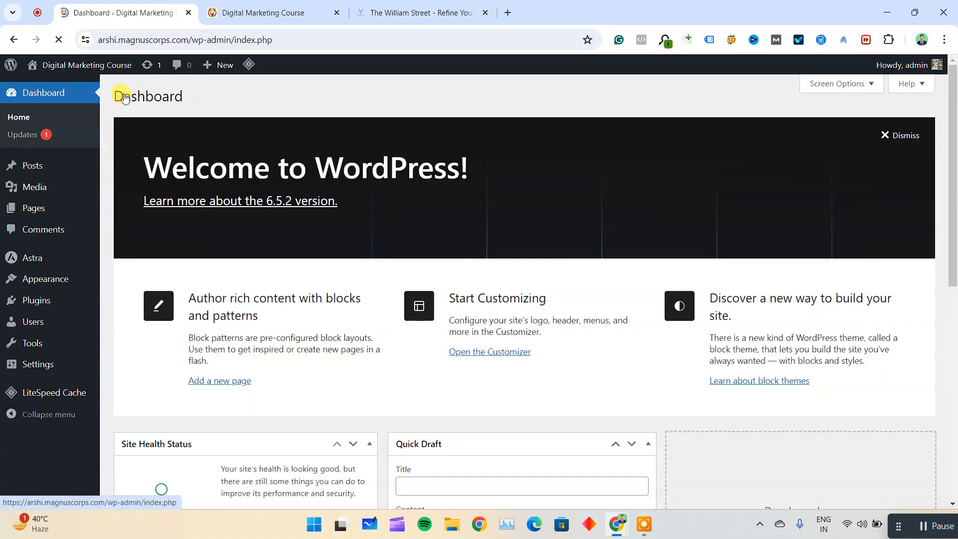
left_click(486, 13)
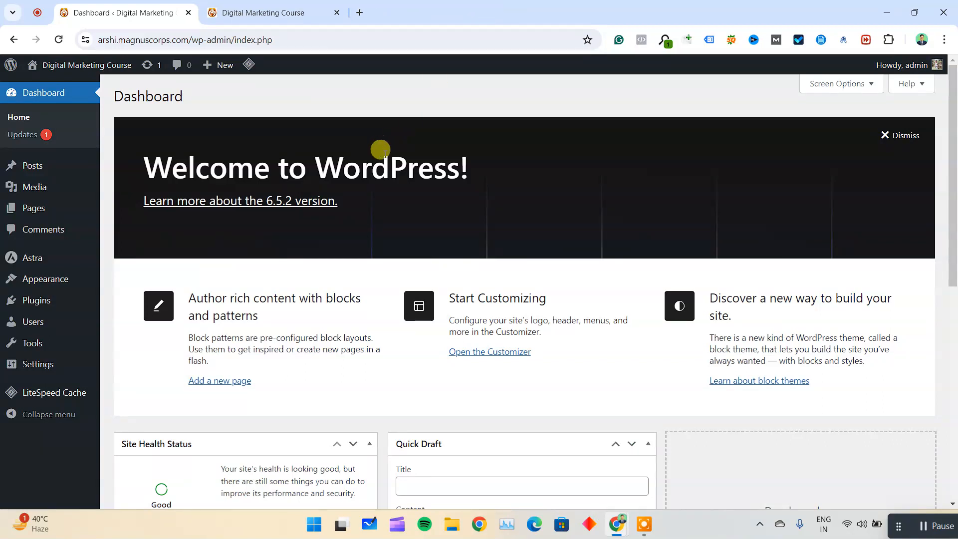
left_click(913, 142)
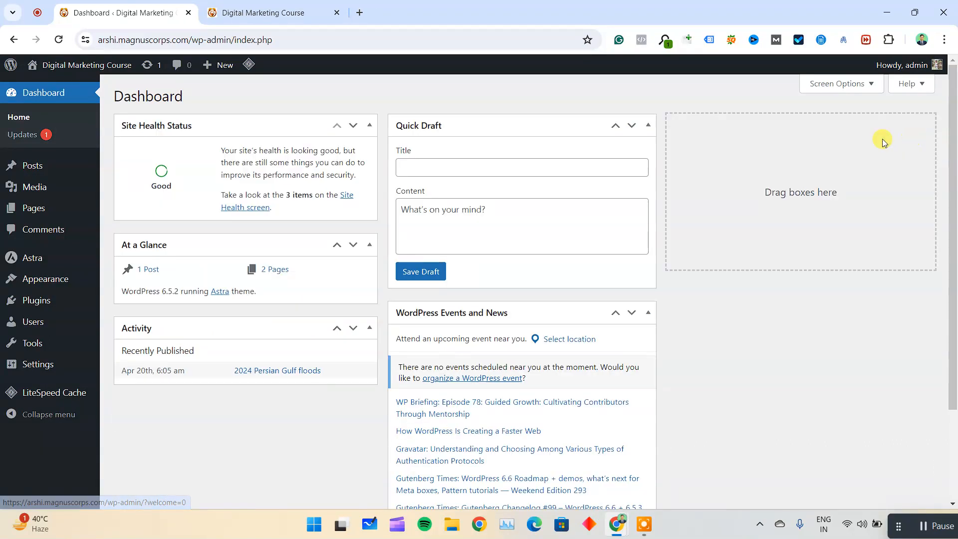
View the featured plugins on the Add Plugins page.
mouse_move(66, 299)
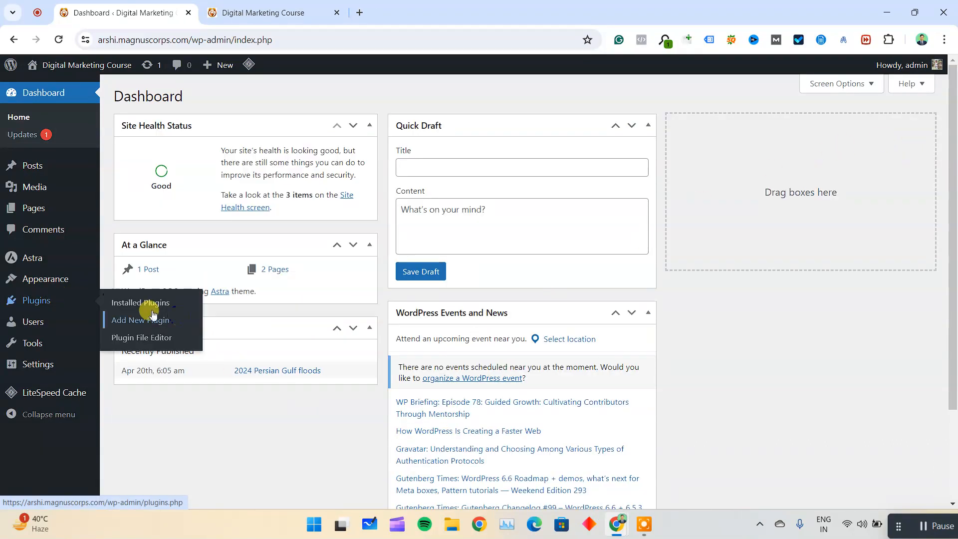
left_click(178, 322)
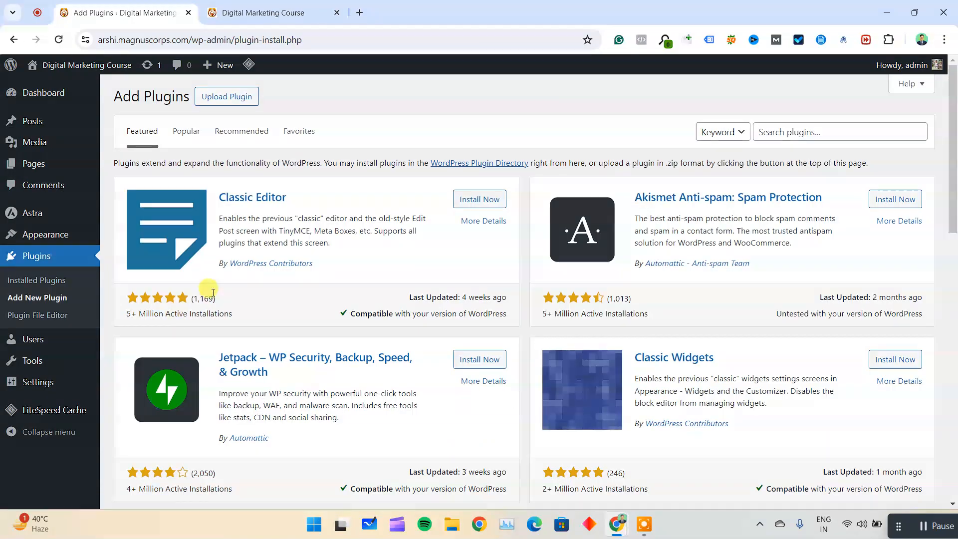
Open the Home front page from the pages list for editing and look over its content.
mouse_move(58, 161)
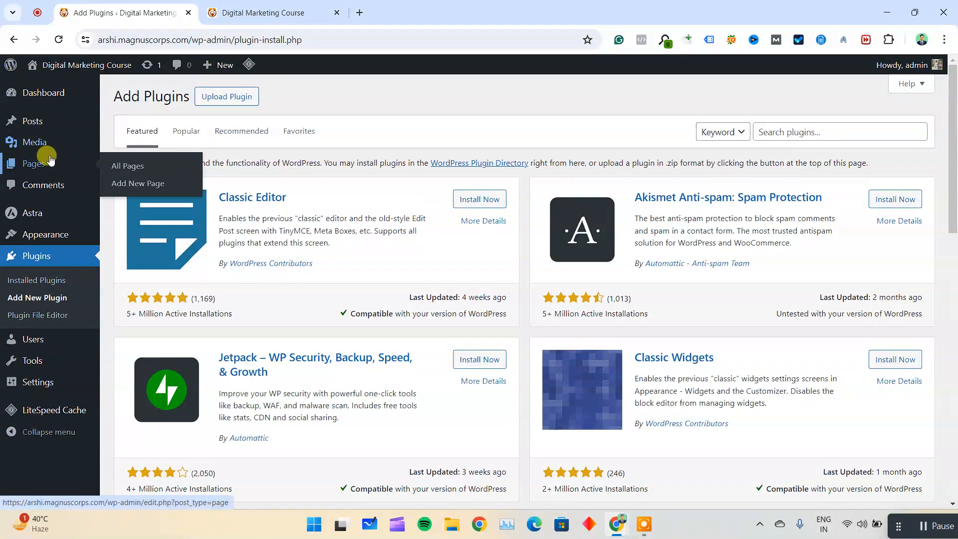
left_click(122, 166)
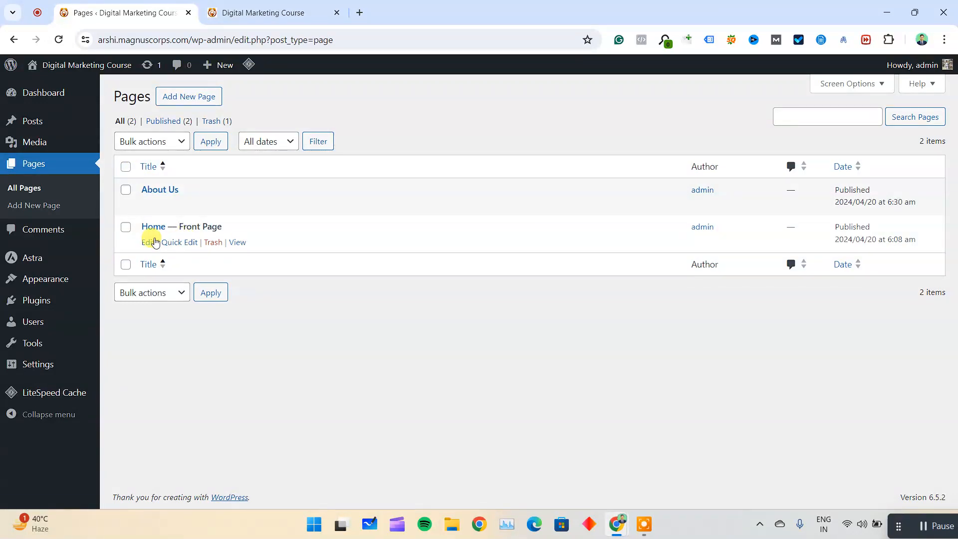
left_click(154, 243)
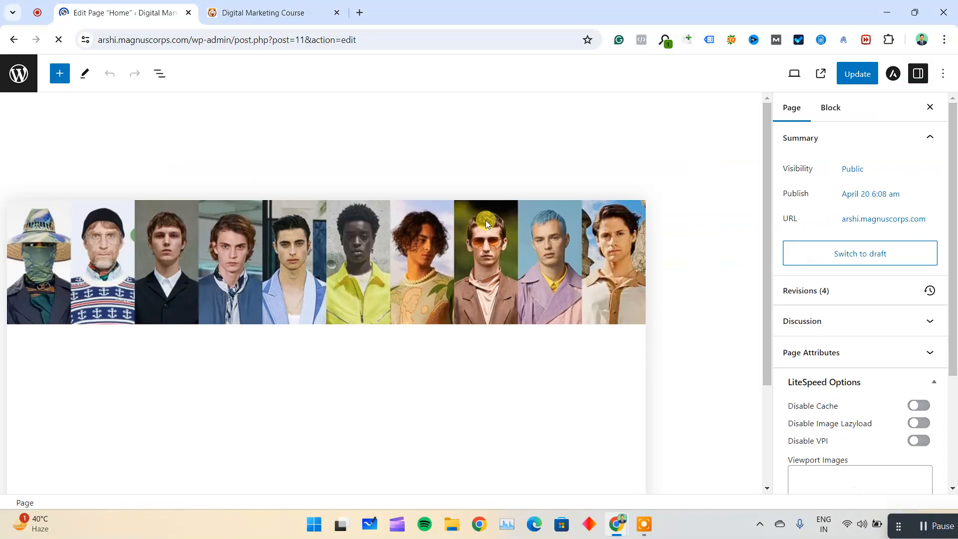
scroll(199, 208, "down", 2)
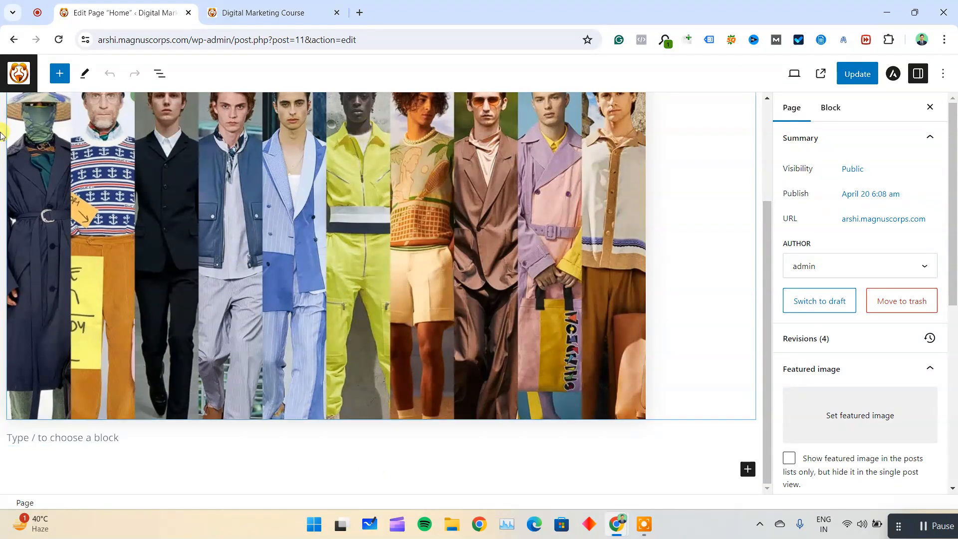
Leave the Home page editor and open the page for adding a new plugin.
scroll(558, 409, "up", 1)
scroll(559, 406, "up", 2)
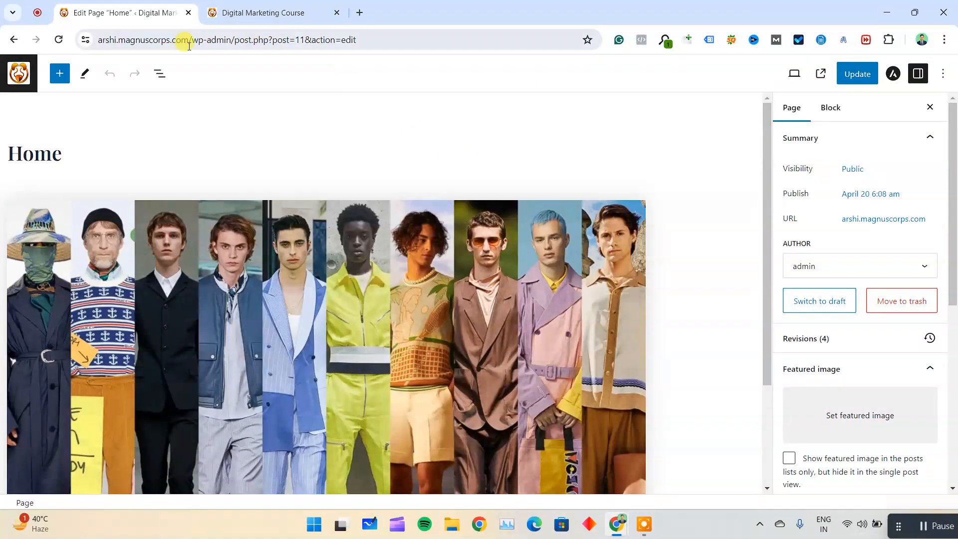
left_click(20, 73)
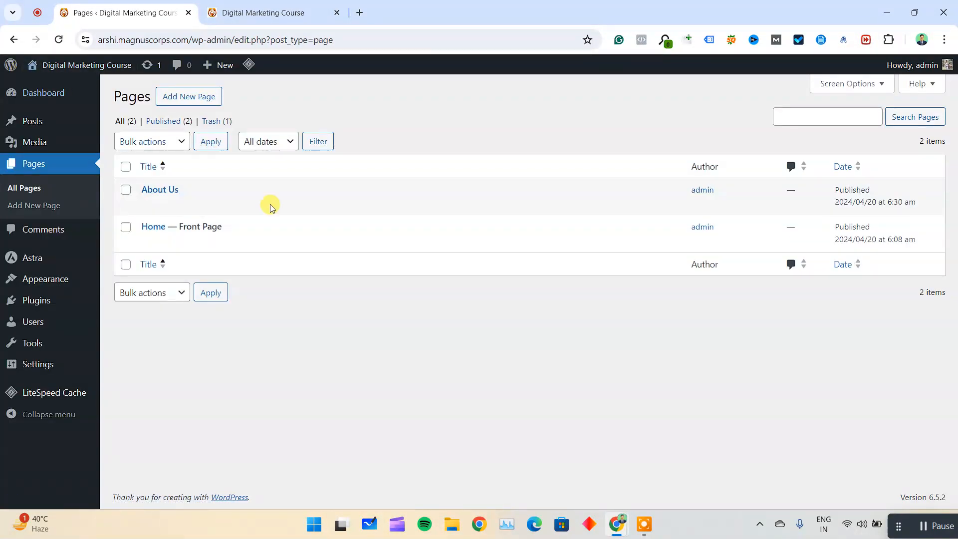
mouse_move(41, 306)
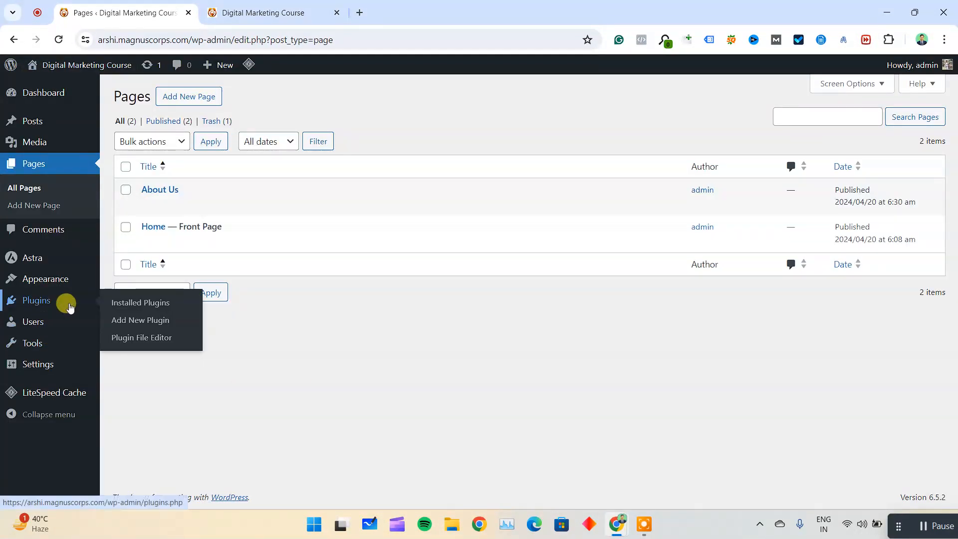
left_click(144, 322)
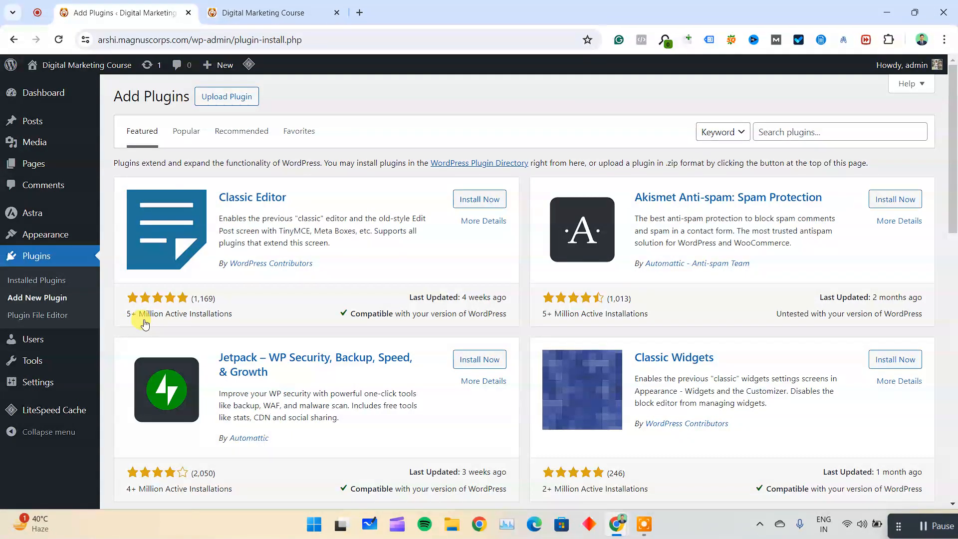
Search the plugin directory for "elementor", and install and activate the Elementor Website Builder plugin.
left_click(819, 135)
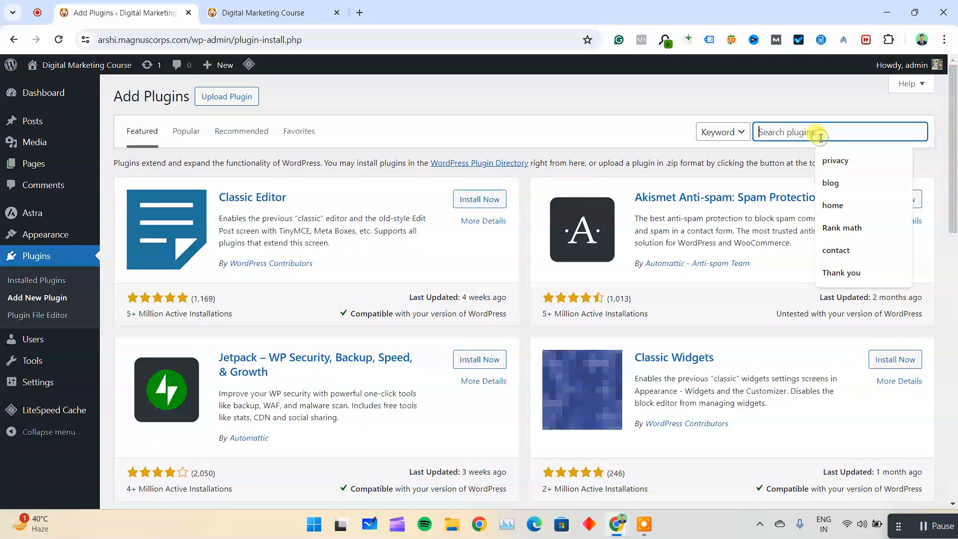
type("ele")
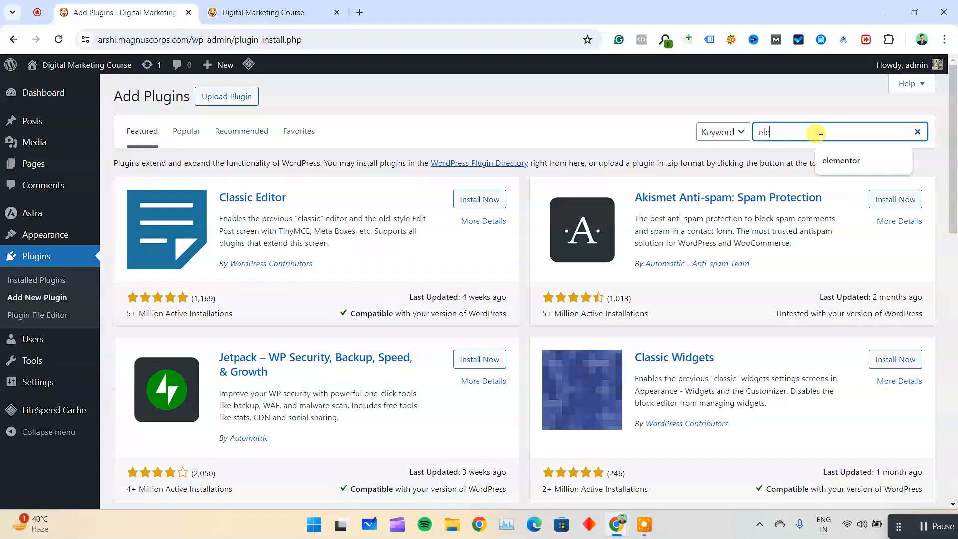
key("Down")
key("Return")
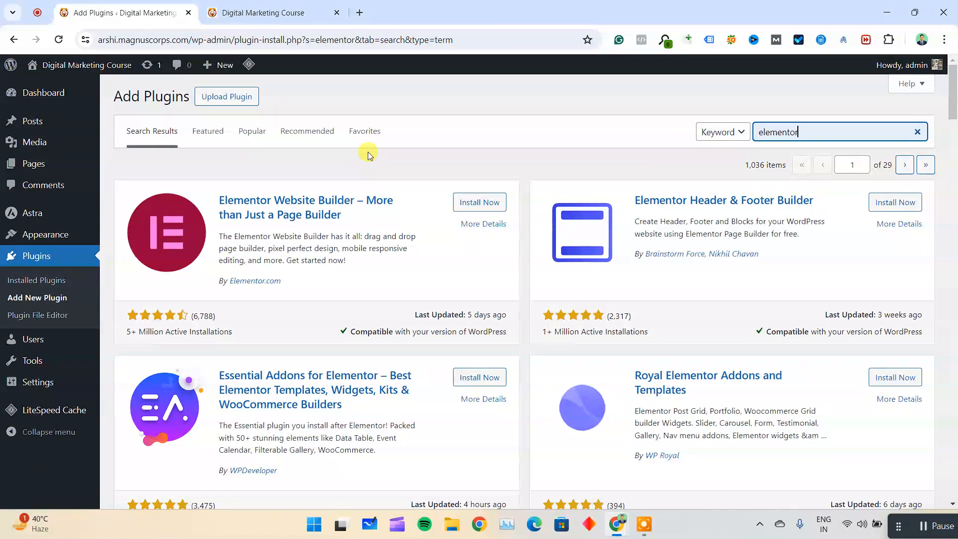
left_click(487, 202)
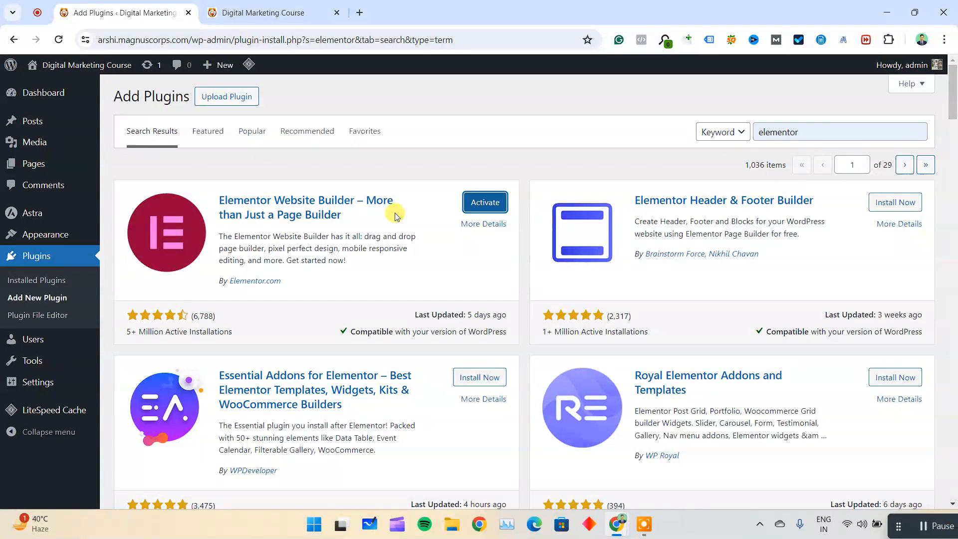
left_click(493, 206)
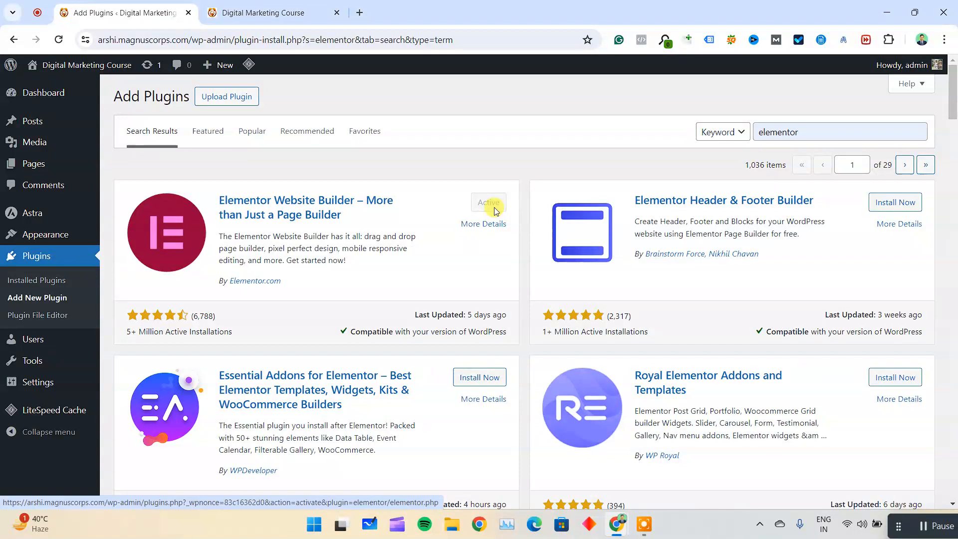
Check the Elementor entry in the list of installed plugins.
left_click(48, 283)
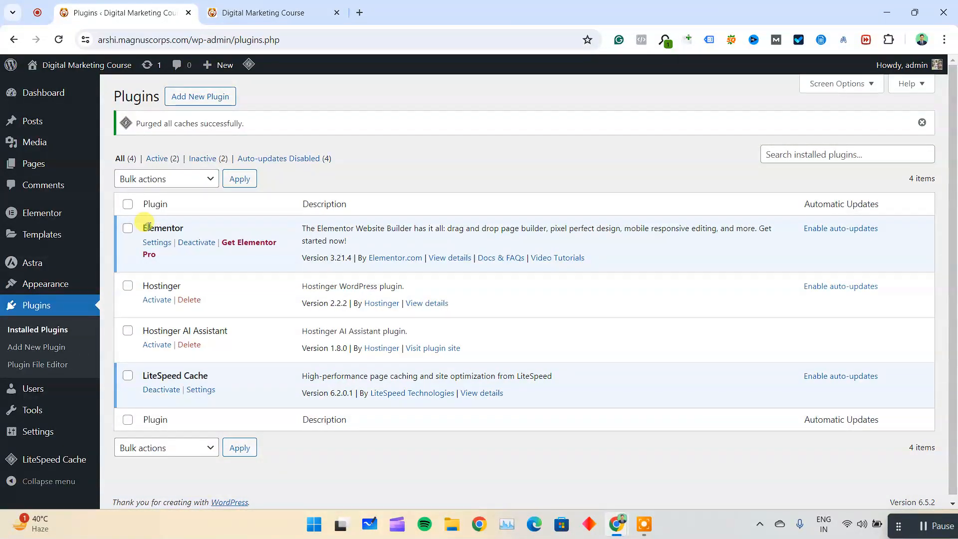
left_click_drag(142, 227, 188, 230)
left_click(188, 230)
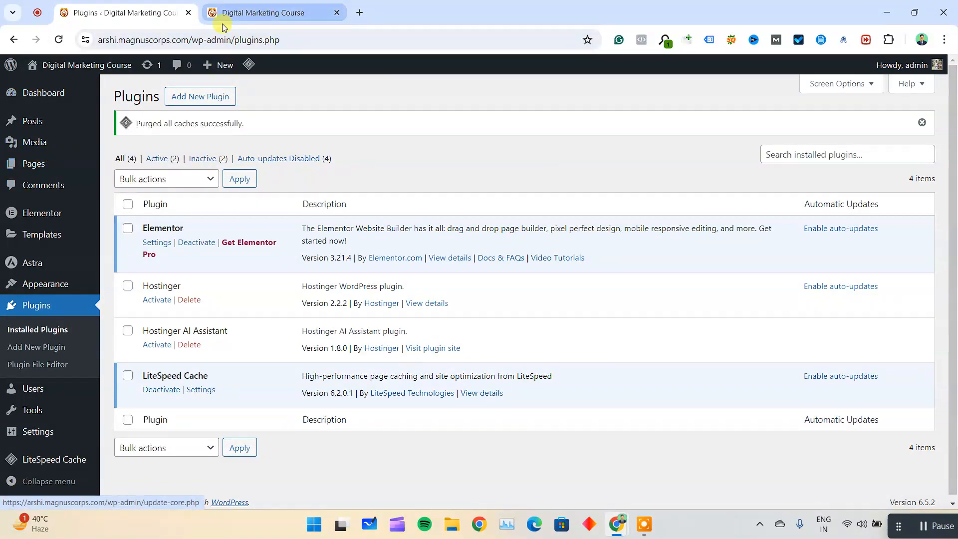
Open the Home front page from the pages list and switch to editing it with Elementor.
mouse_move(103, 170)
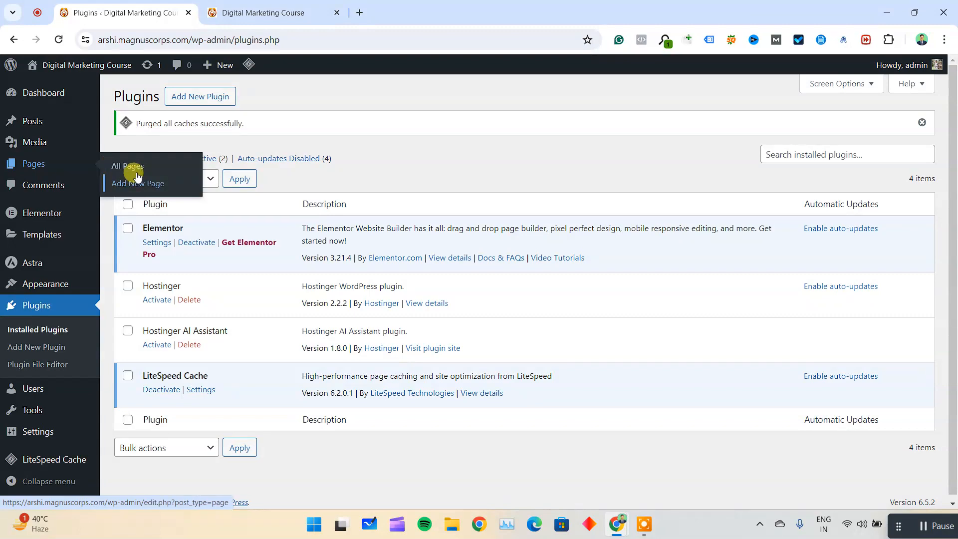
left_click(139, 170)
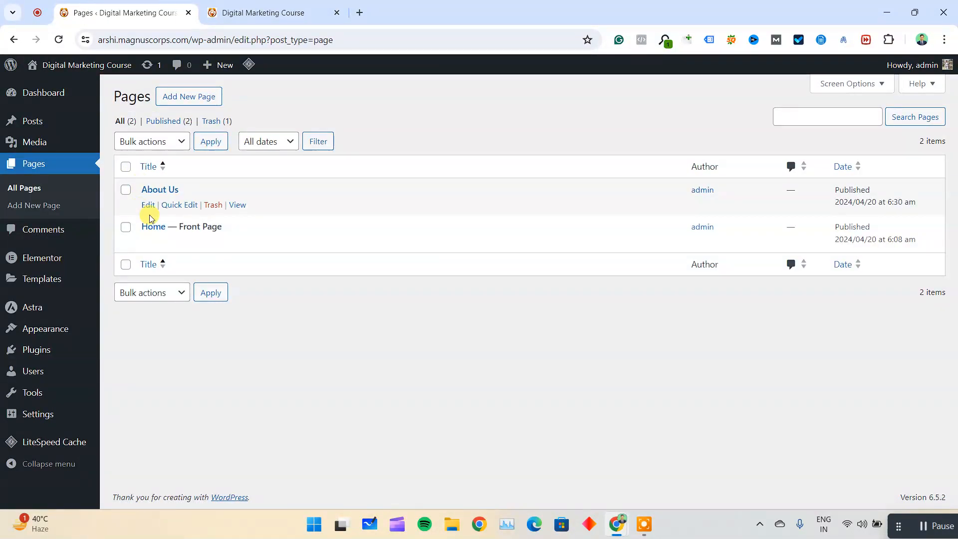
left_click(148, 242)
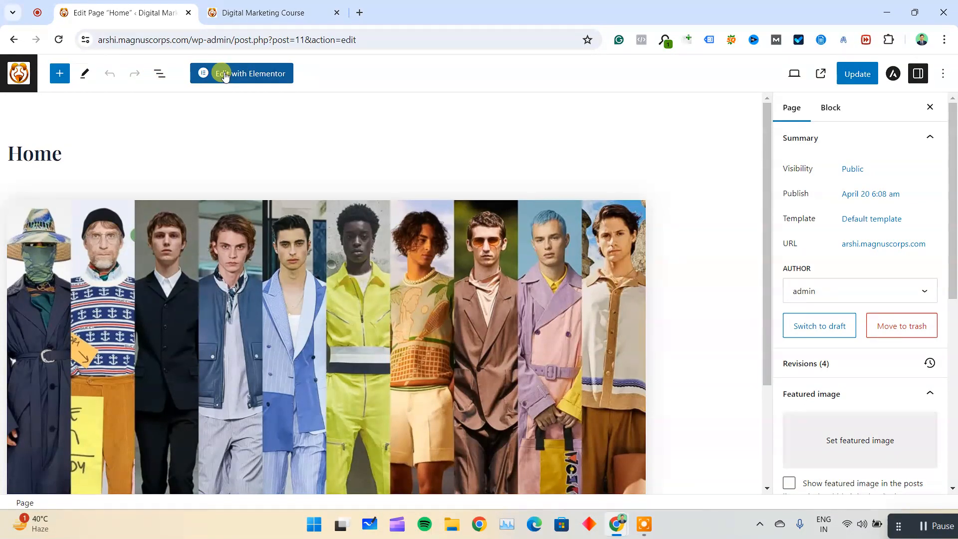
left_click(227, 227)
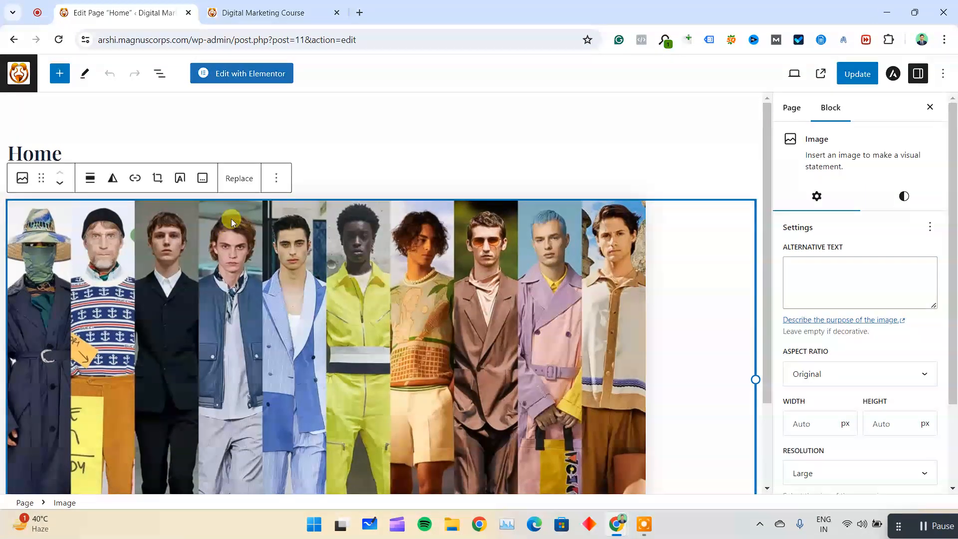
left_click(330, 134)
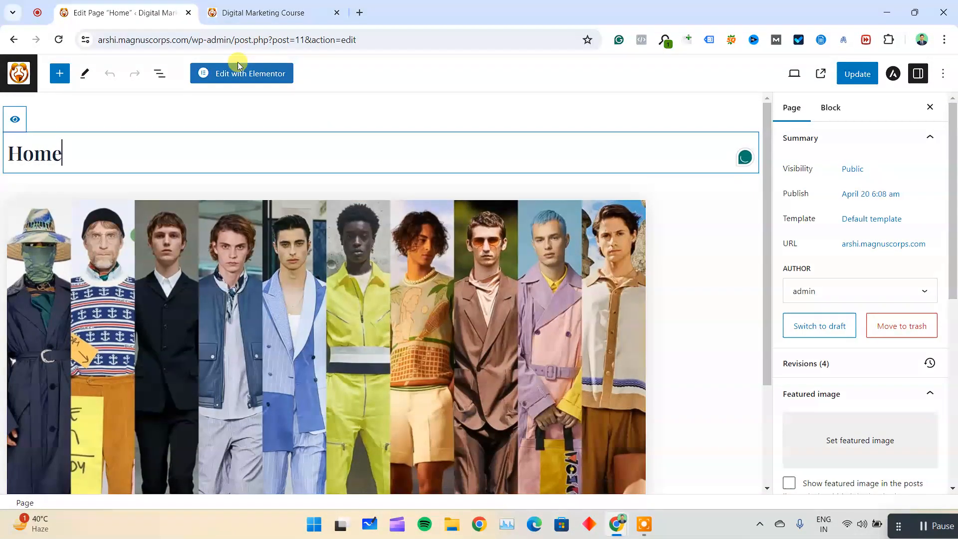
left_click(240, 78)
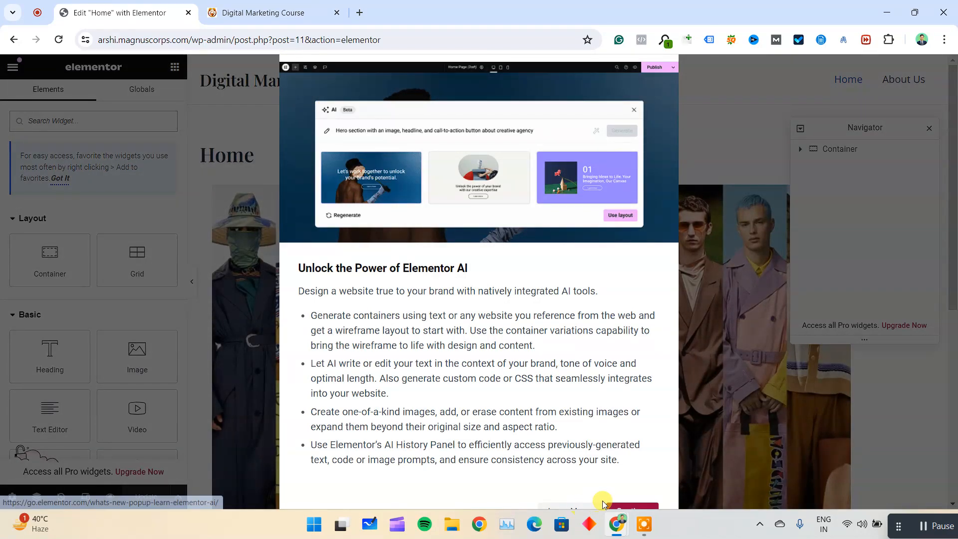
Dismiss the Elementor AI notification and close the Navigator, keeping the browser zoom at its original level.
key("ctrl+minus")
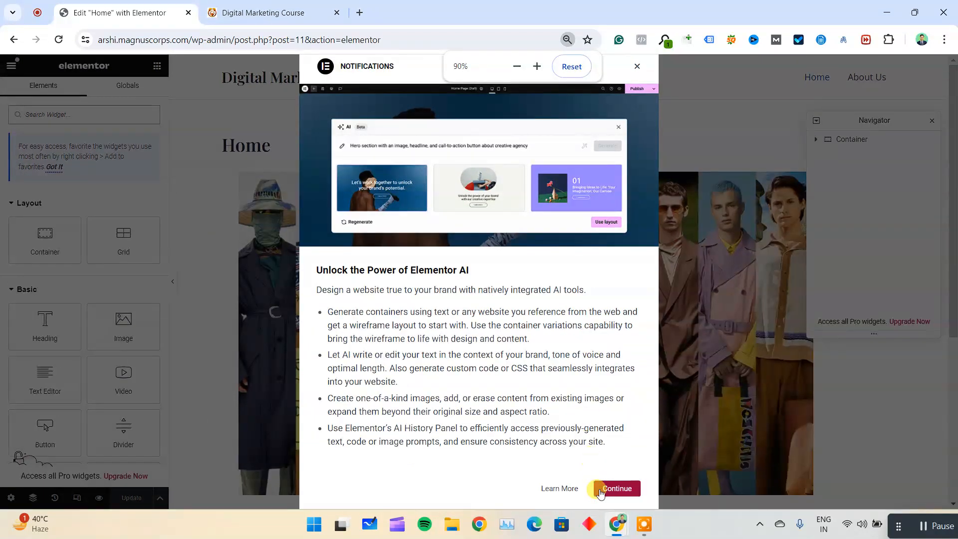
left_click(636, 66)
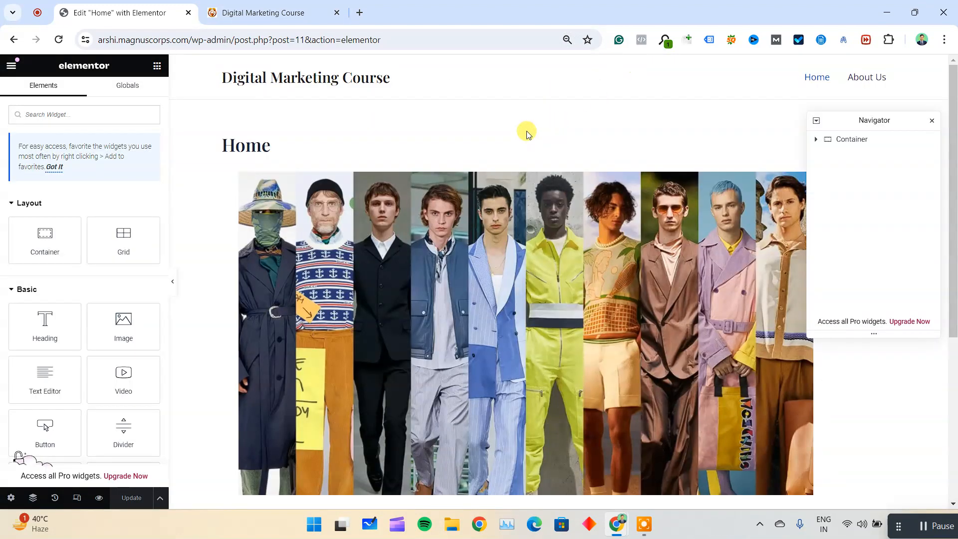
key("ctrl+plus")
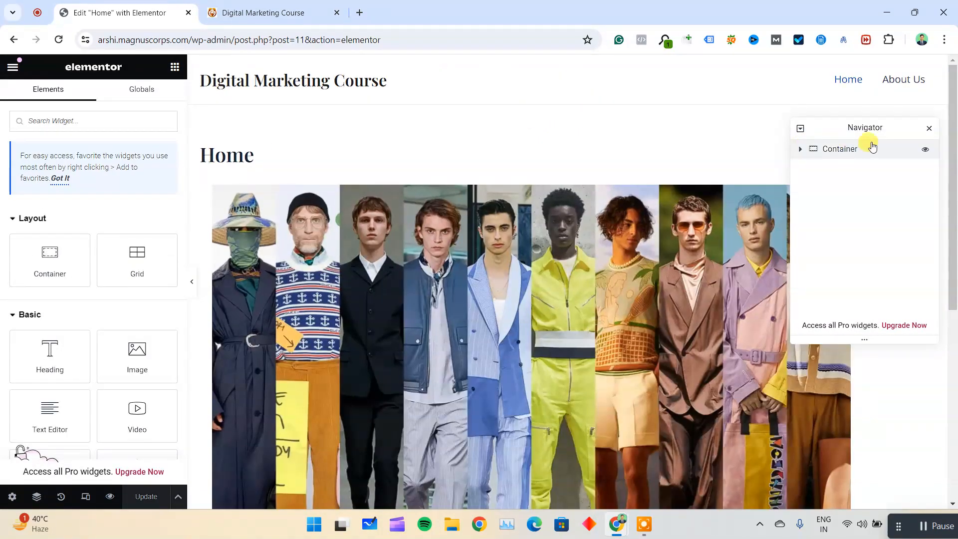
left_click(925, 127)
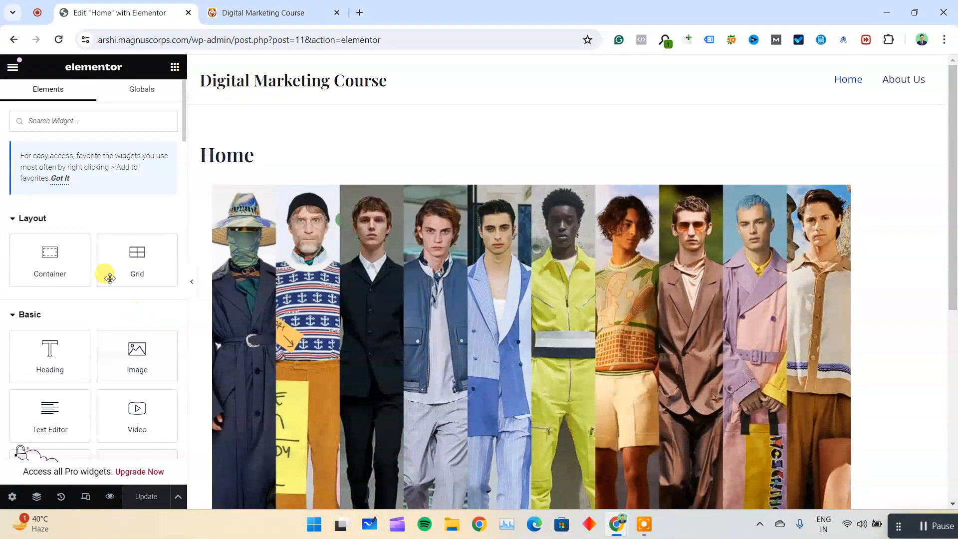
Collapse the Pro widget category and look over the Layout and Basic widgets.
scroll(61, 240, "down", 5)
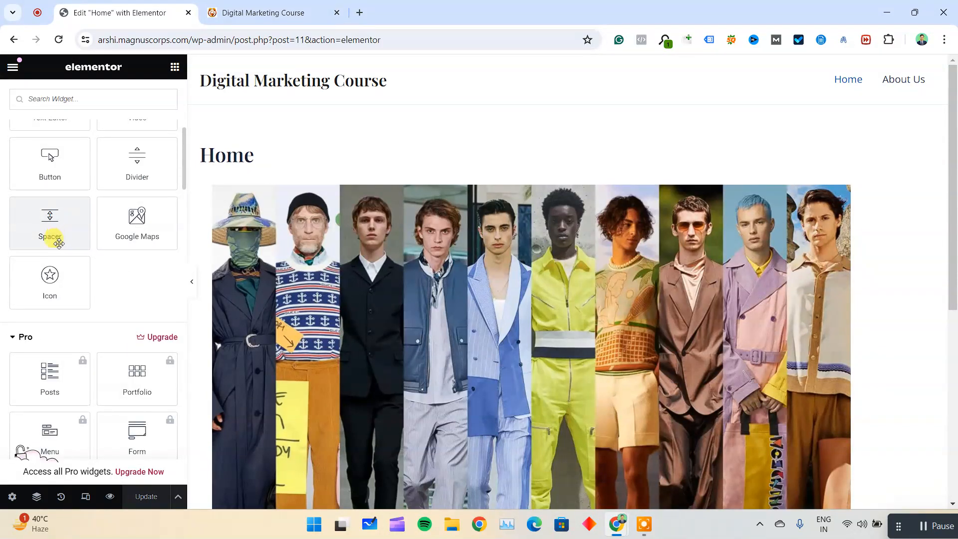
left_click(26, 339)
scroll(32, 321, "up", 6)
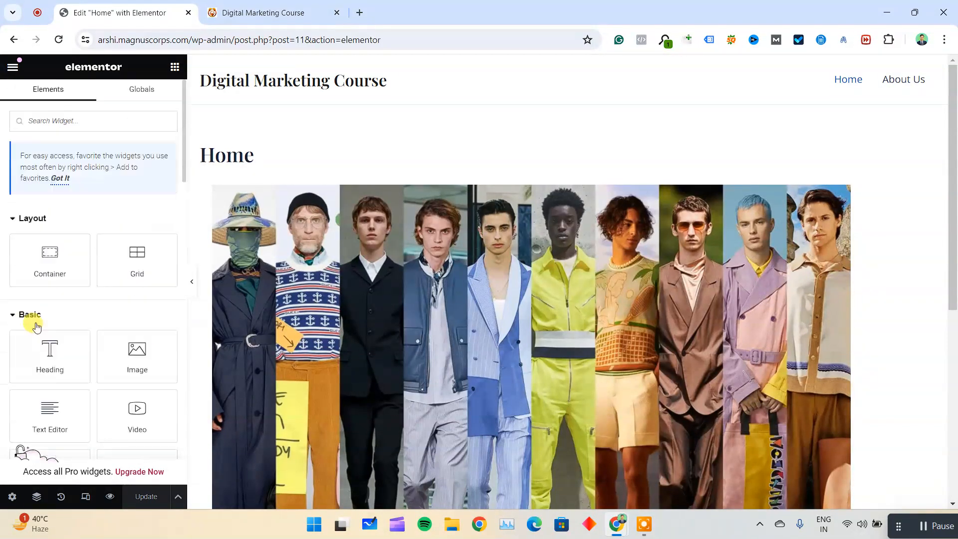
scroll(40, 273, "down", 1)
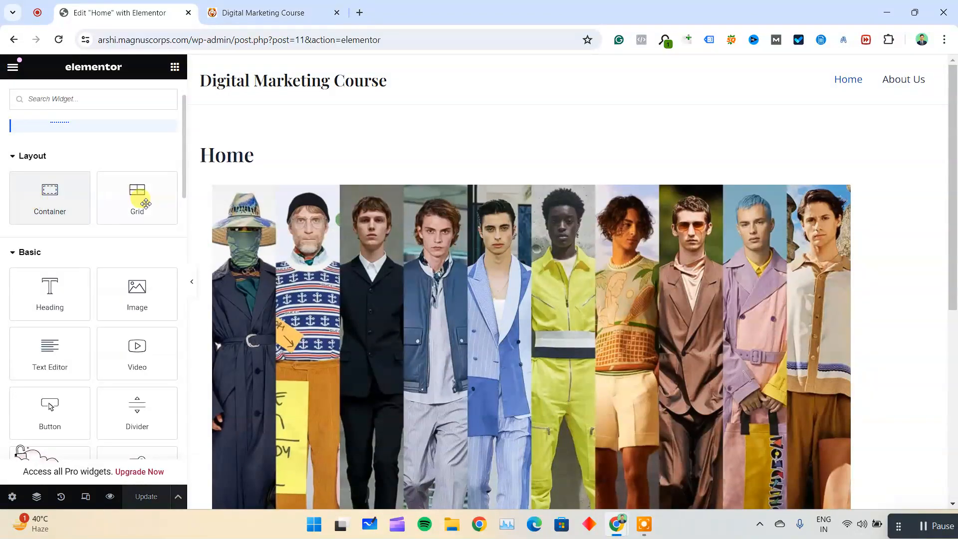
scroll(71, 205, "down", 1)
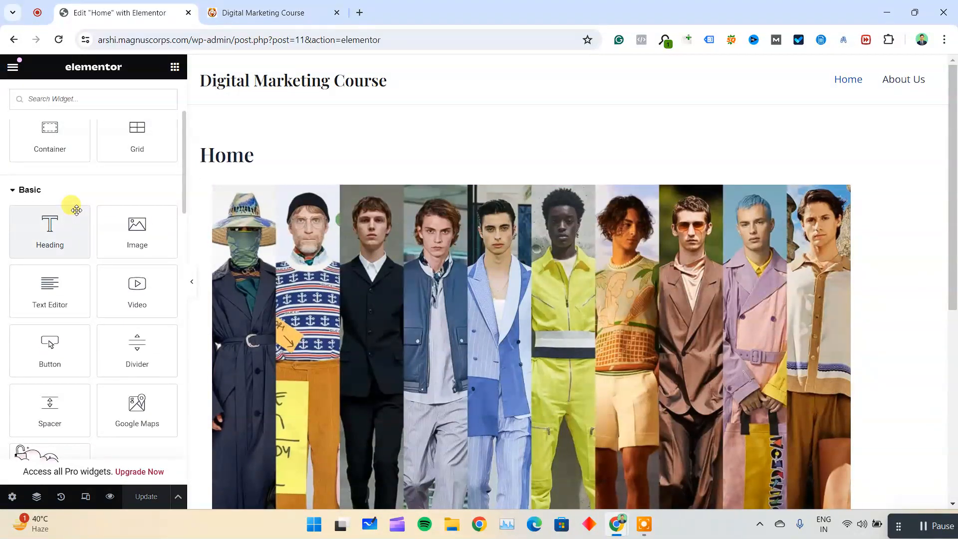
View the image container's layout settings, then return to the widgets and examine the Basic, General and remaining categories.
left_click(567, 181)
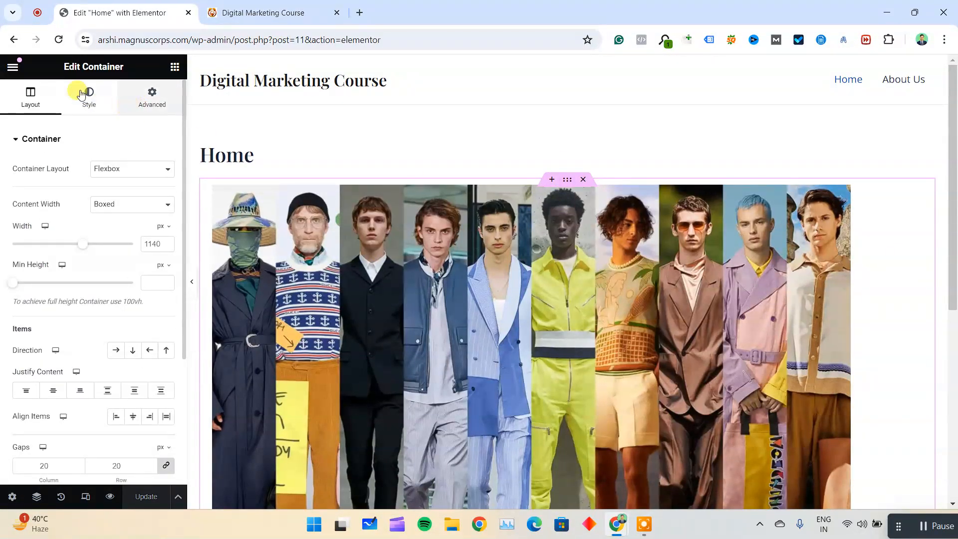
left_click(15, 67)
scroll(32, 260, "down", 2)
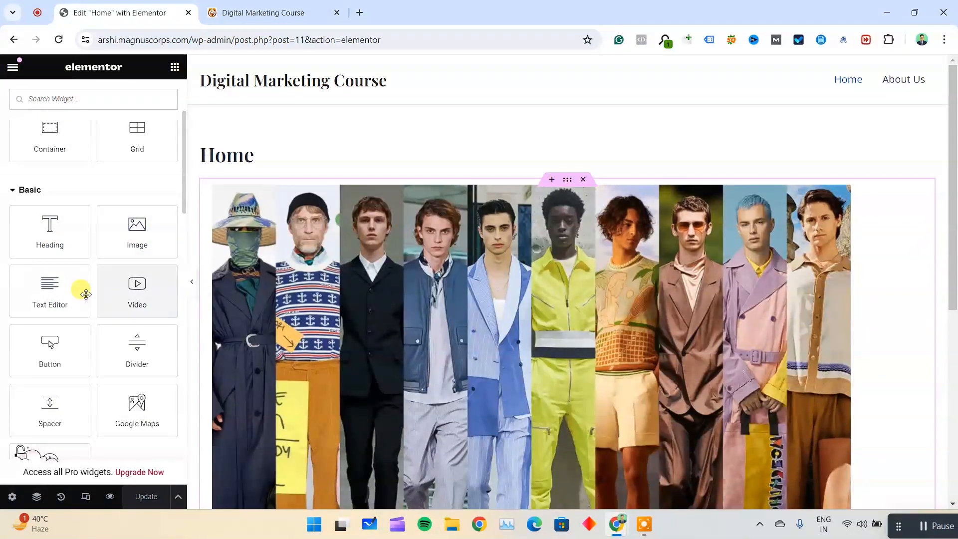
scroll(129, 359, "down", 1)
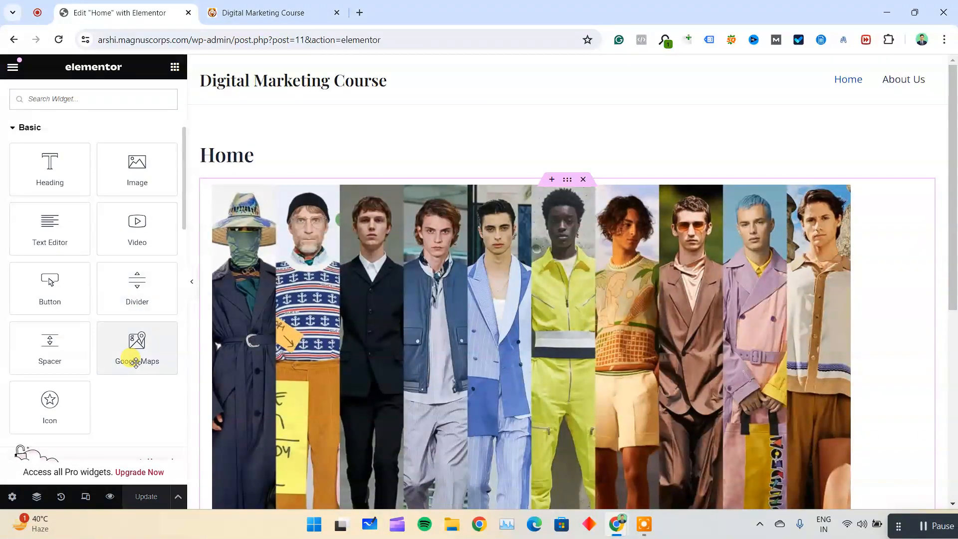
scroll(145, 352, "down", 1)
scroll(72, 230, "down", 4)
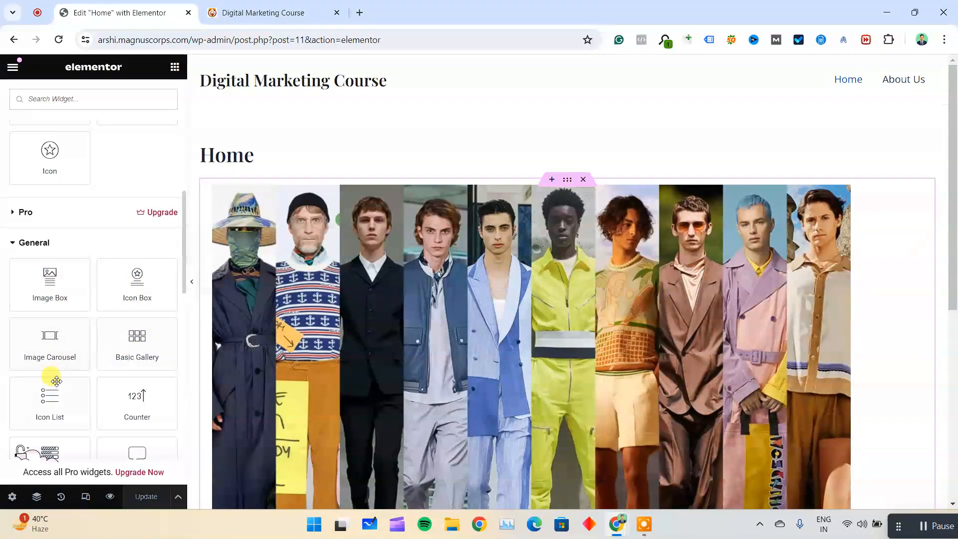
scroll(128, 314, "down", 8)
scroll(129, 270, "down", 5)
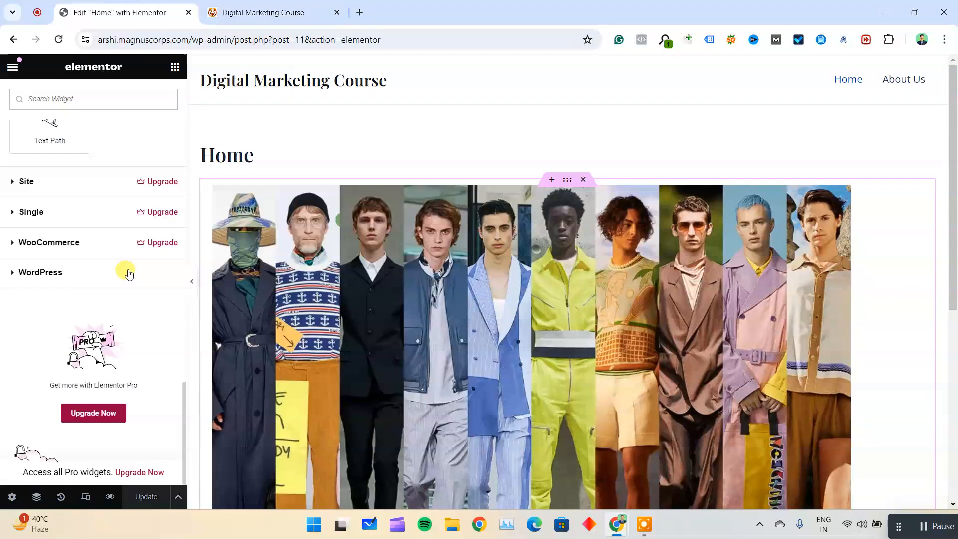
scroll(131, 272, "up", 1)
scroll(112, 231, "up", 4)
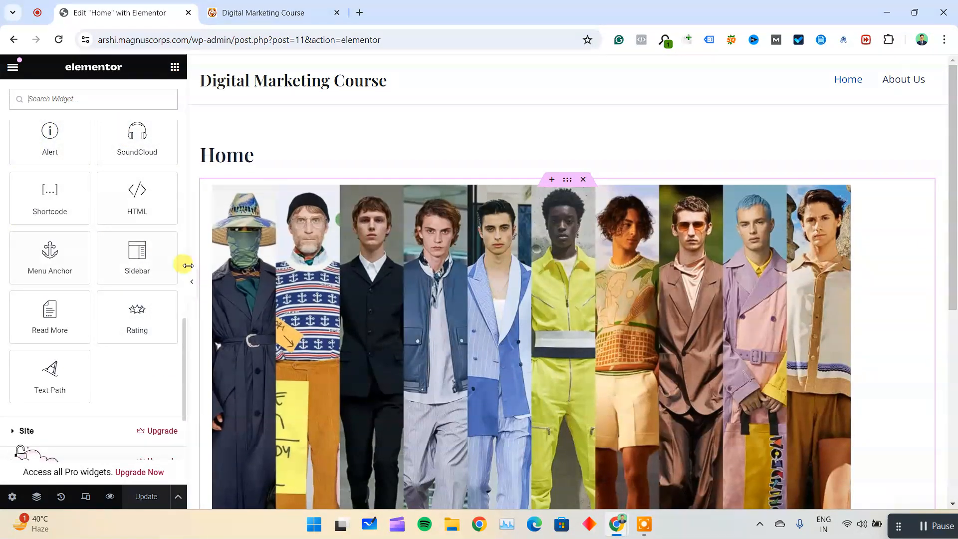
scroll(76, 180, "up", 3)
scroll(70, 200, "up", 3)
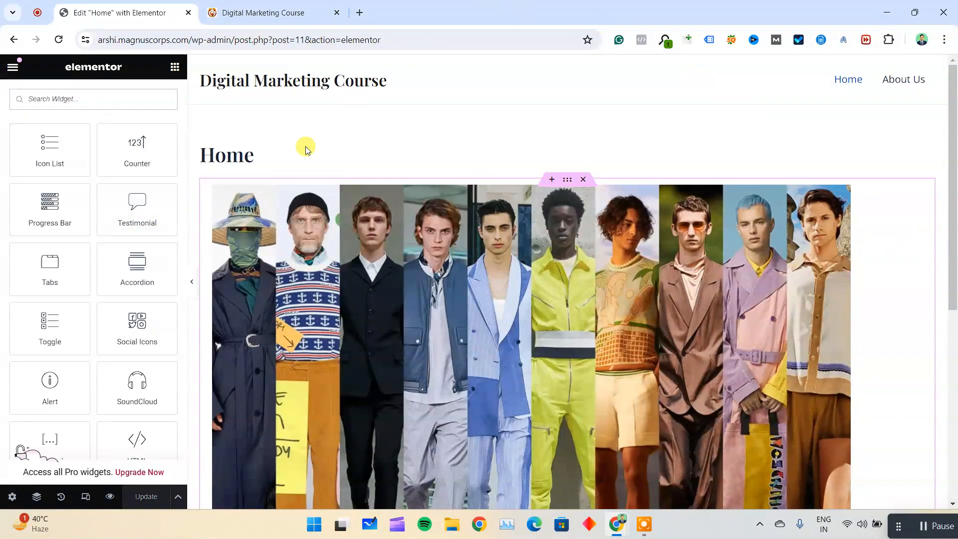
Delete the container holding the fashion image from the Home page and update the page.
left_click(583, 179)
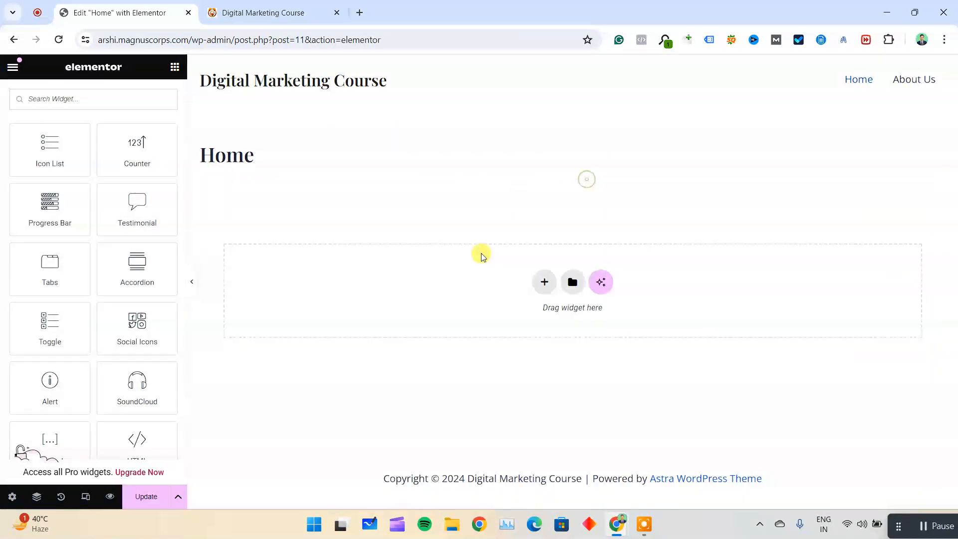
left_click(146, 497)
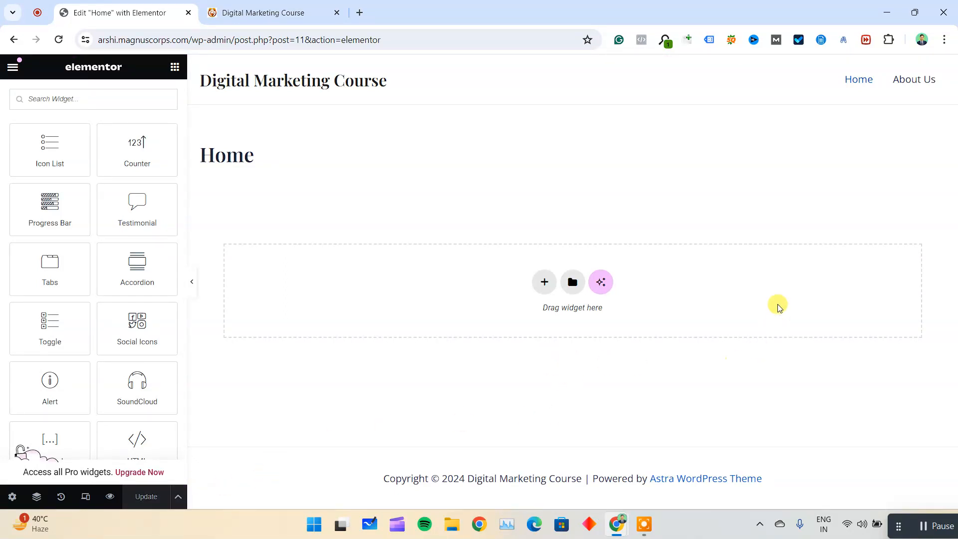
Add a Flexbox container with four equal columns to the empty Home page.
left_click(545, 283)
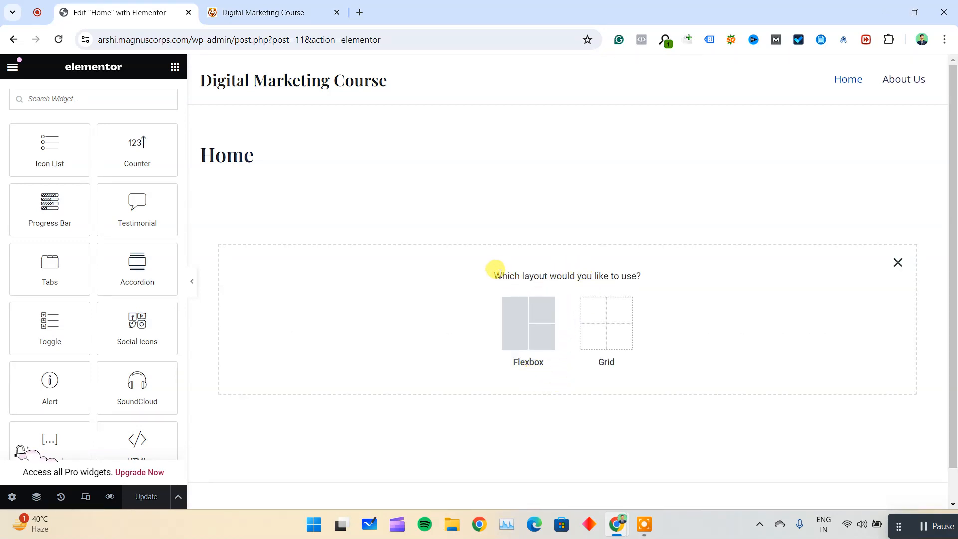
left_click_drag(502, 275, 614, 270)
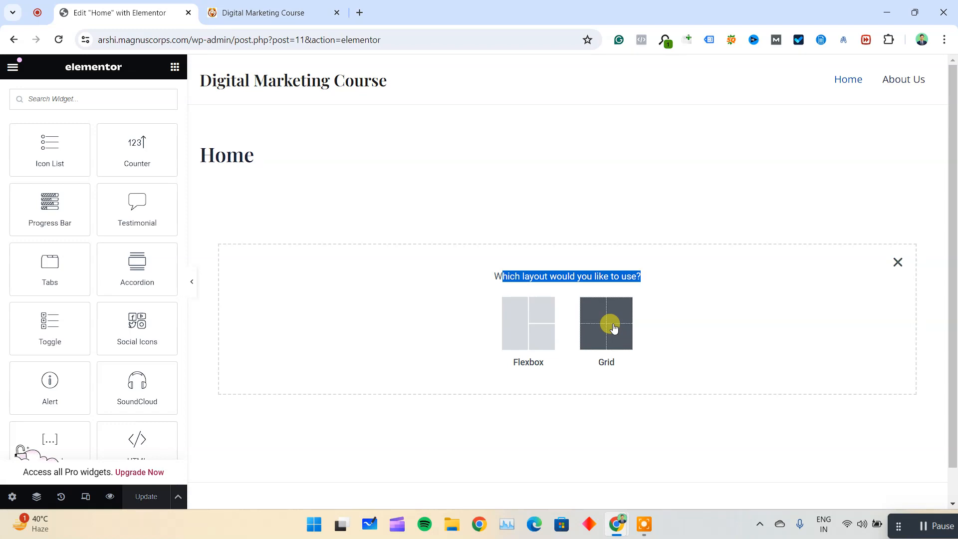
left_click(475, 321)
left_click(519, 323)
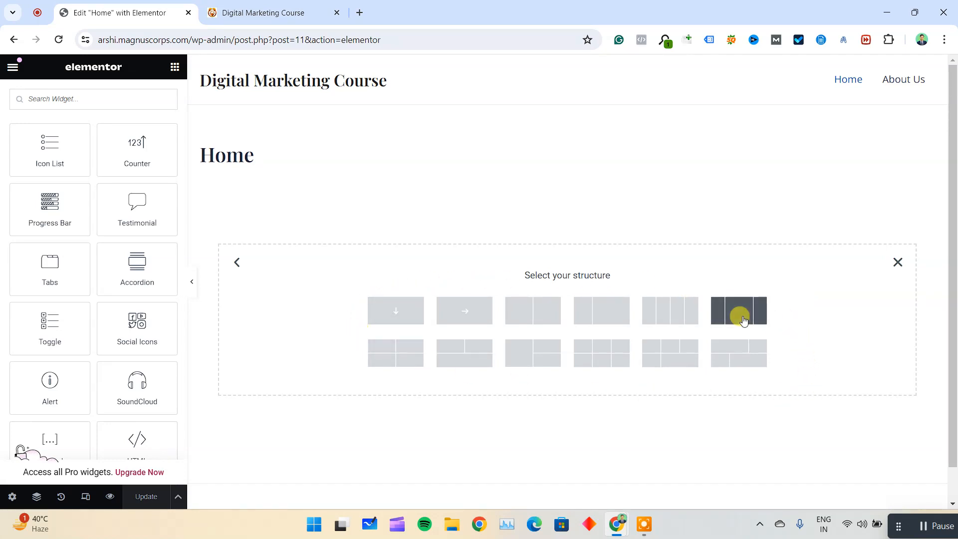
left_click(677, 308)
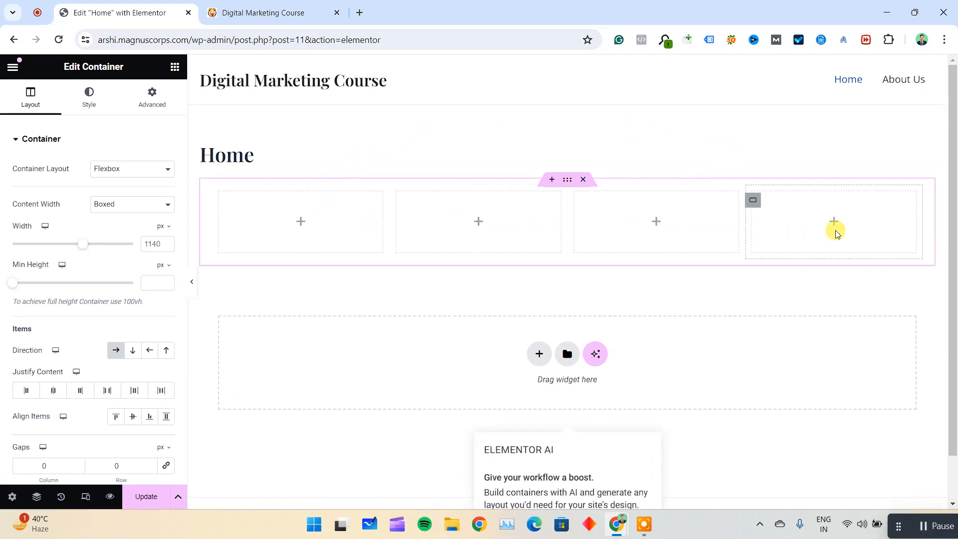
View the fourth column's layout settings, then check the published Home page and return to the editor's widgets.
left_click(753, 201)
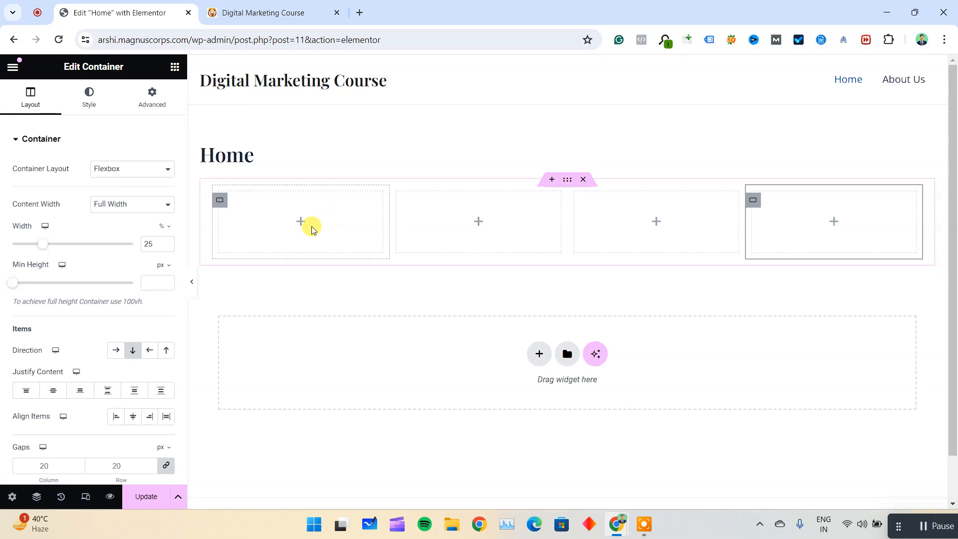
left_click(12, 69)
left_click(13, 73)
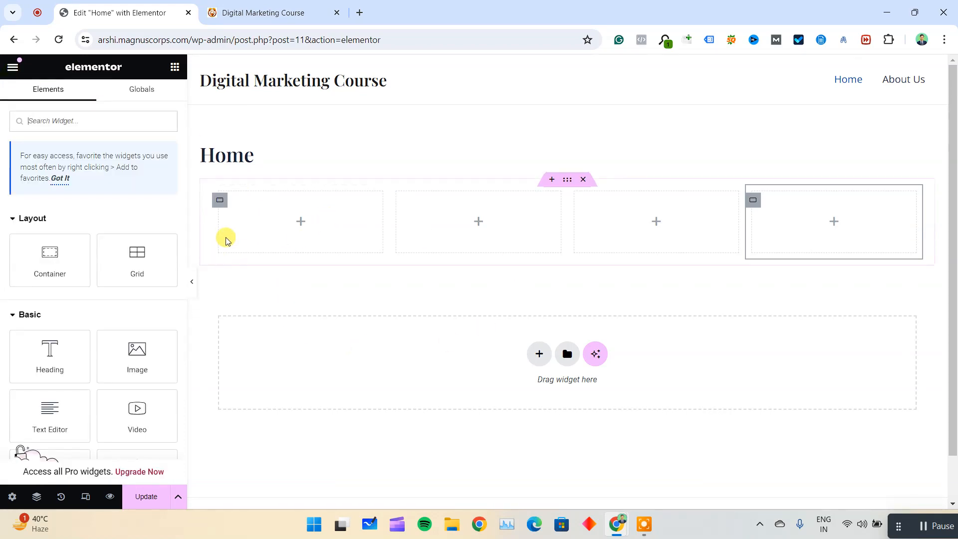
left_click(329, 5)
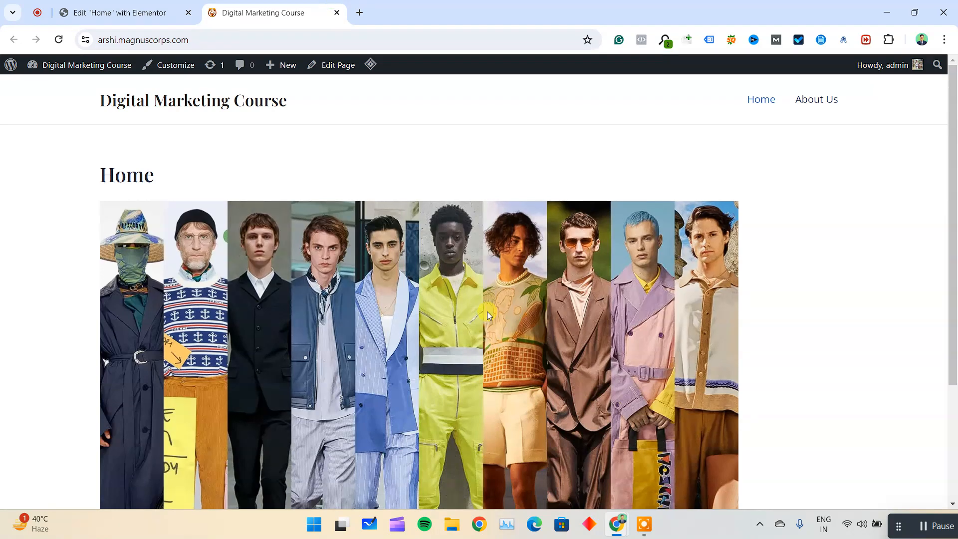
left_click(65, 12)
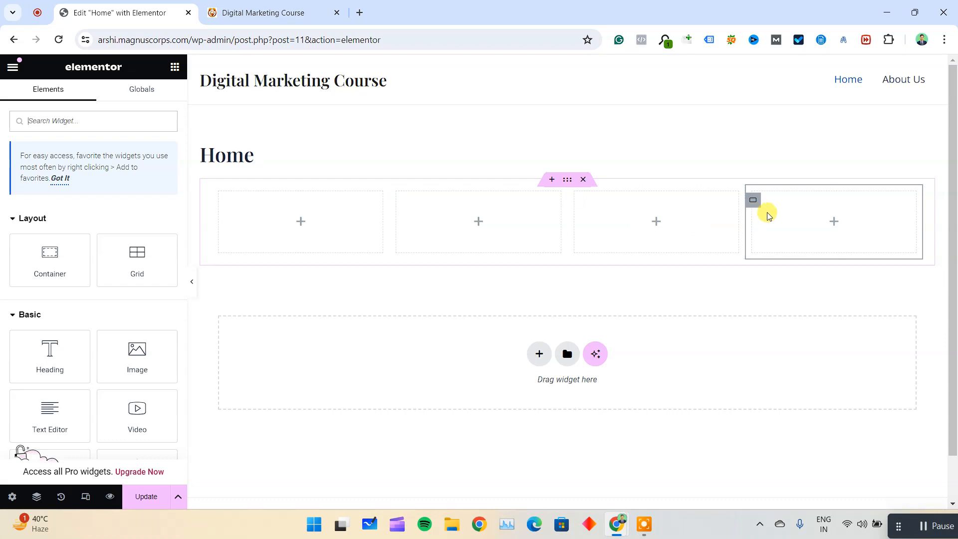
Add a second Flexbox container below the four columns, with one tall cell beside two stacked cells.
left_click(540, 355)
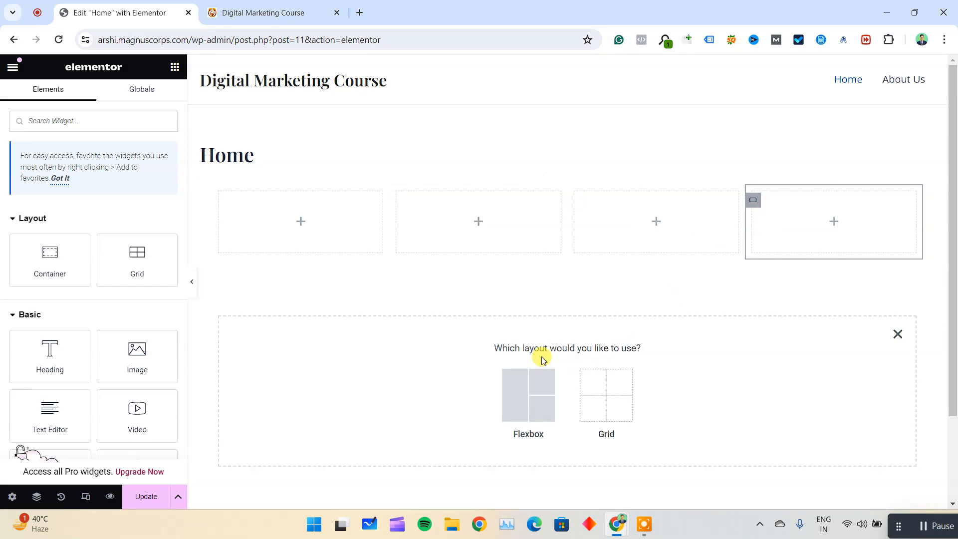
left_click(518, 392)
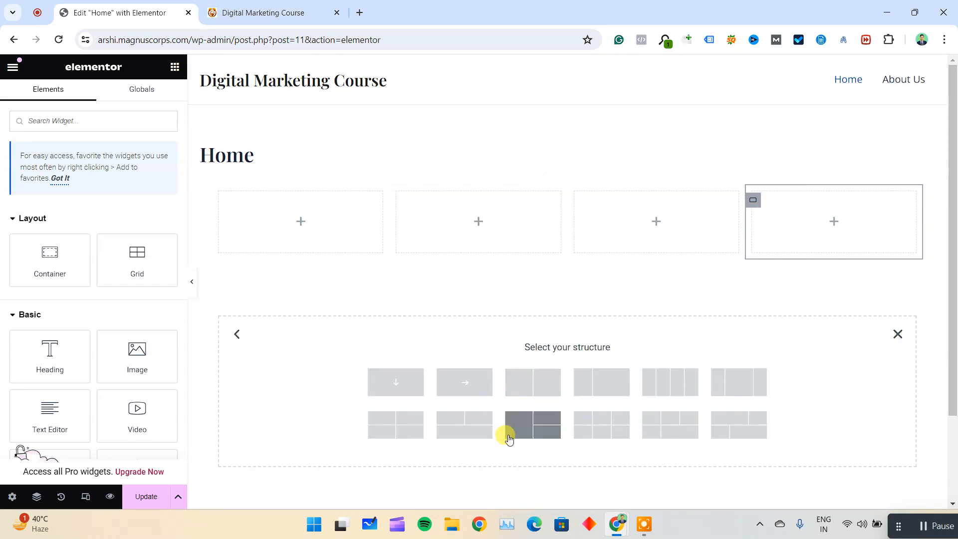
left_click(533, 429)
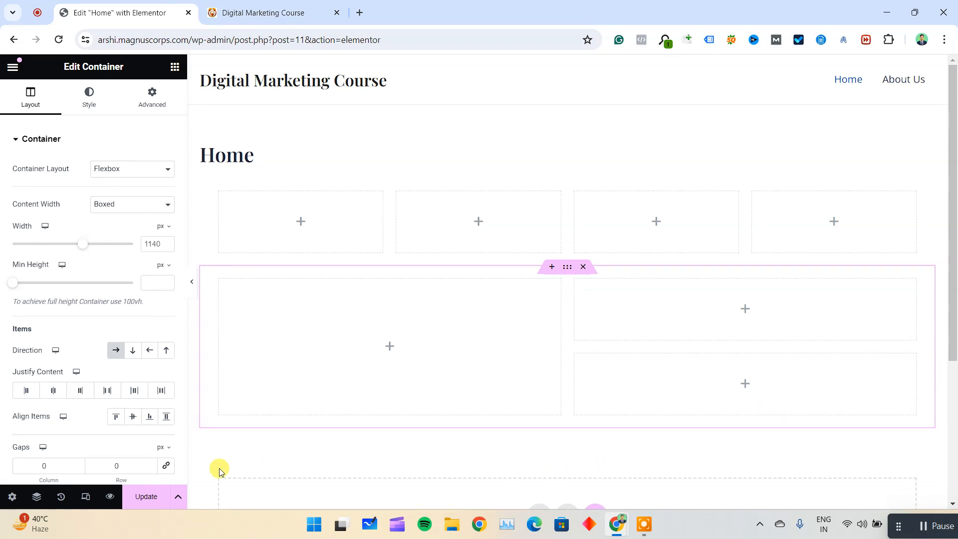
Add a Heading widget to the tall cell of the second container and title it "This is a sample website".
left_click(13, 67)
left_click(13, 67)
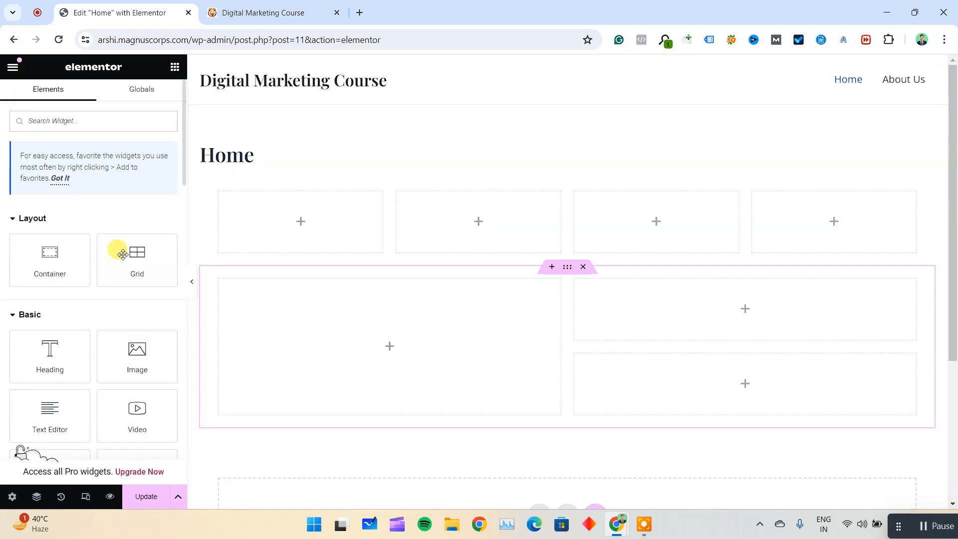
scroll(122, 252, "down", 3)
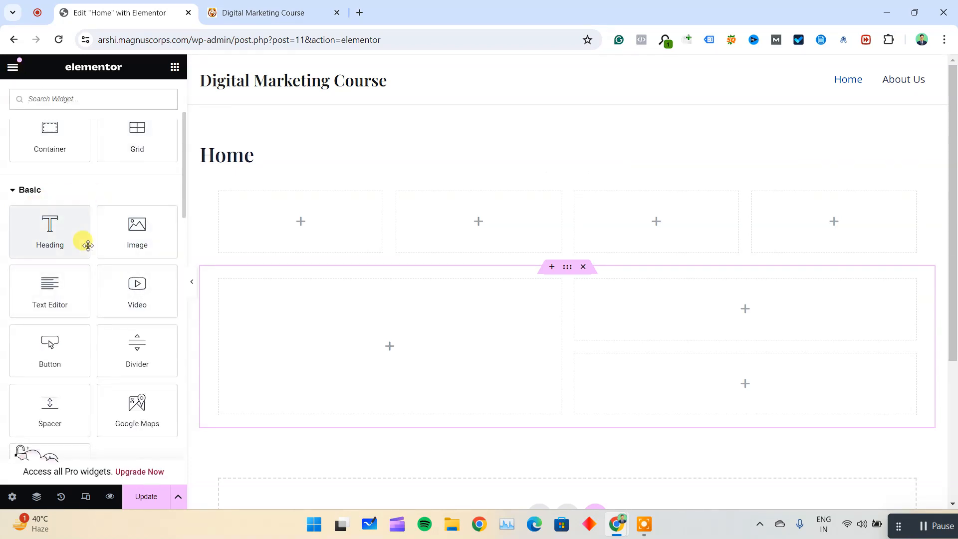
left_click_drag(79, 253, 370, 346)
left_click(398, 294)
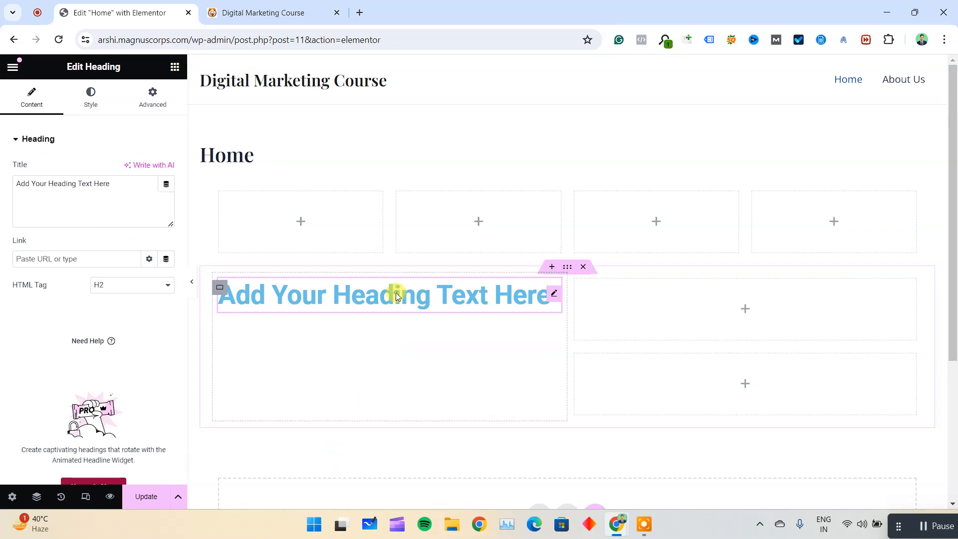
triple_click(112, 195)
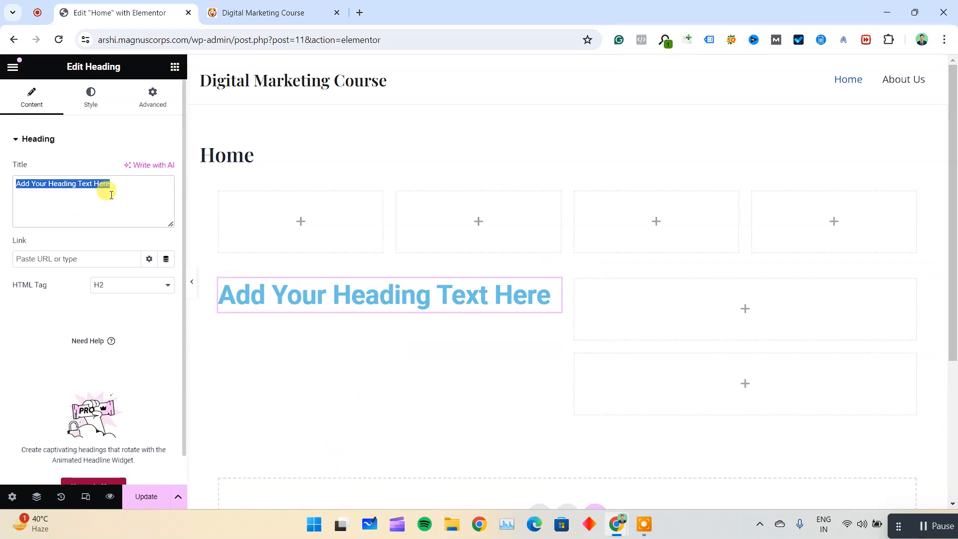
type("This is a sample website")
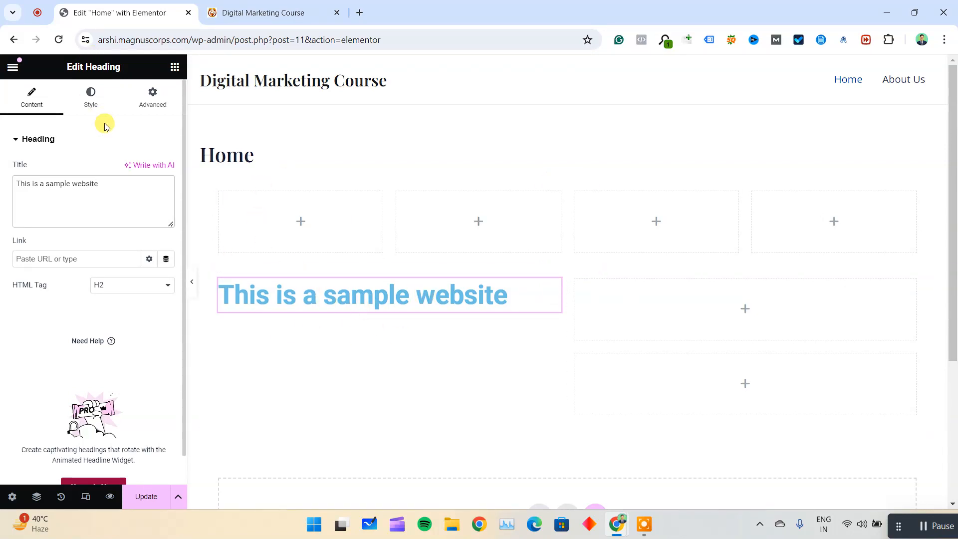
Try the heading's alignment options, centre it and set its text color to black.
left_click(92, 100)
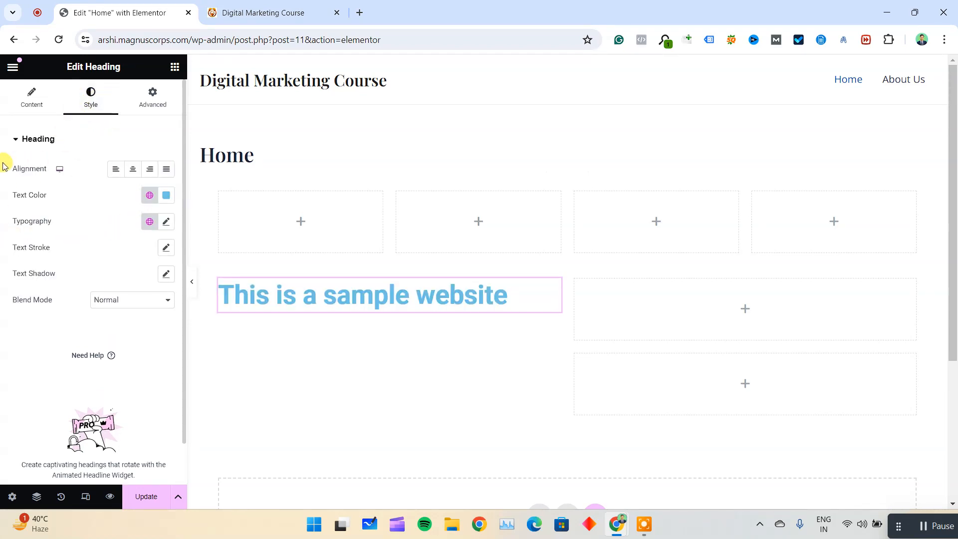
left_click_drag(14, 172, 45, 170)
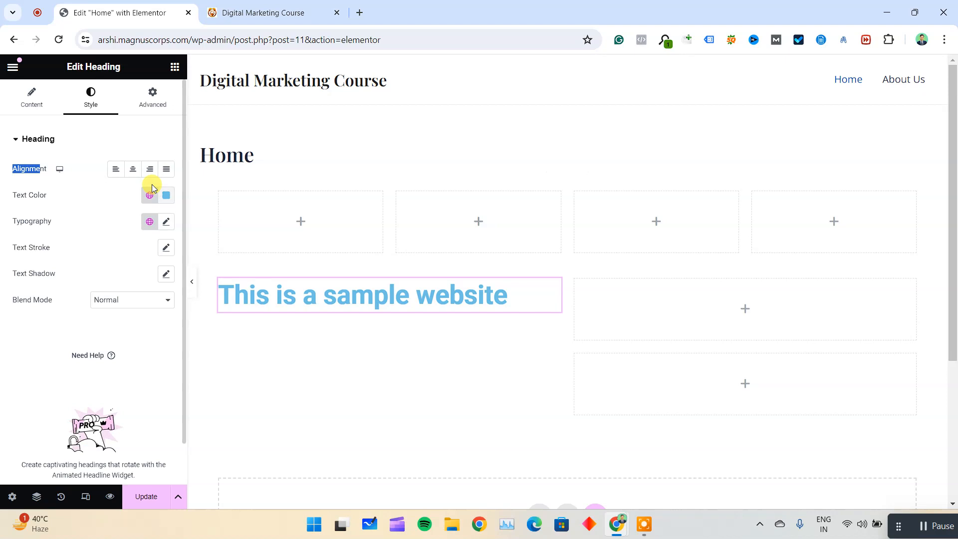
left_click(134, 171)
left_click(150, 169)
left_click(115, 170)
left_click(131, 171)
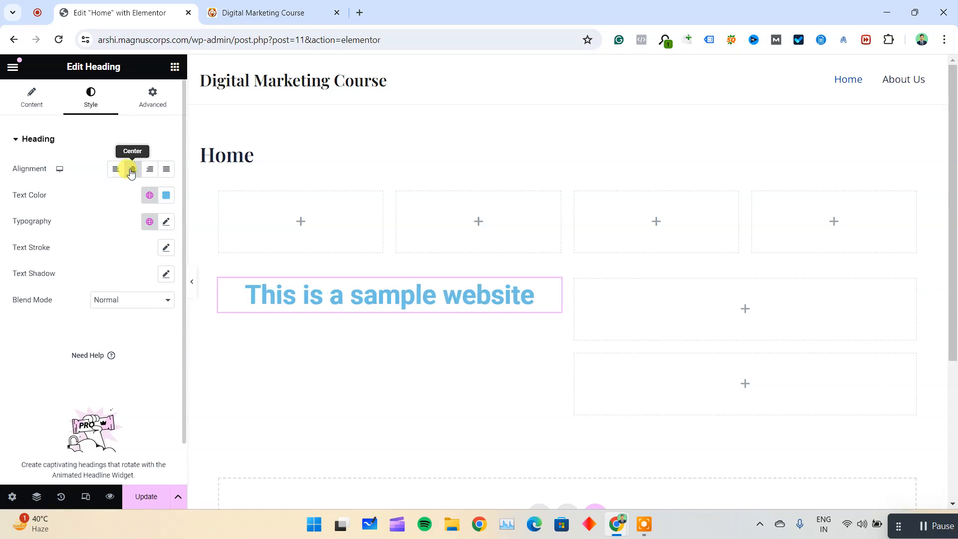
left_click(165, 196)
left_click(3, 360)
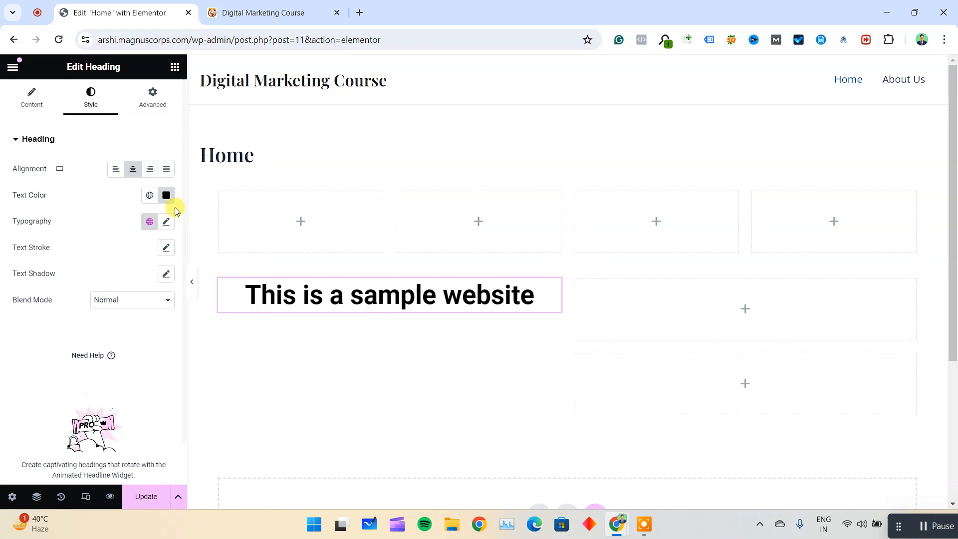
Set the heading's font size to 43 px and its font family to Readex Pro, trying RocknRoll One first.
left_click(167, 222)
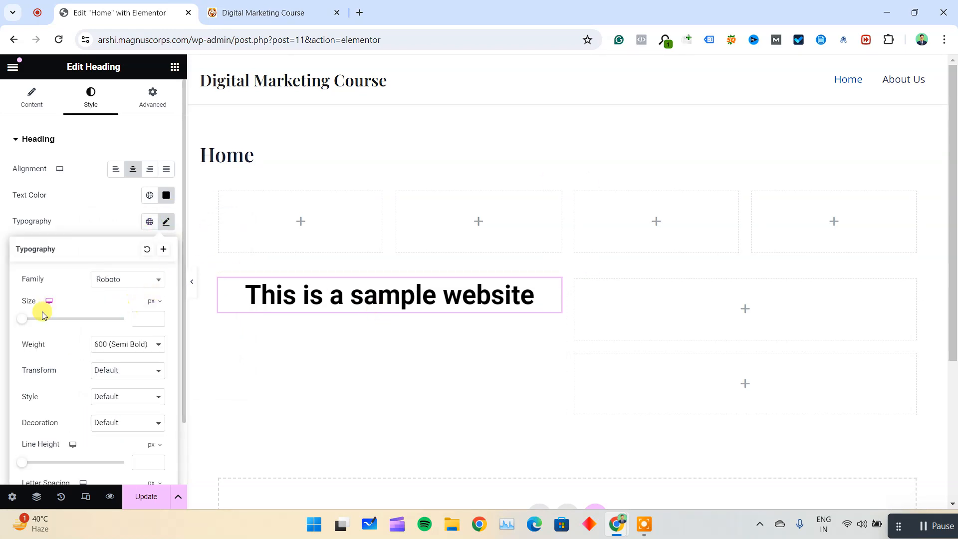
mouse_move(22, 321)
left_mouse_down()
mouse_move(117, 325)
mouse_move(15, 321)
mouse_move(141, 322)
mouse_move(40, 327)
left_mouse_up()
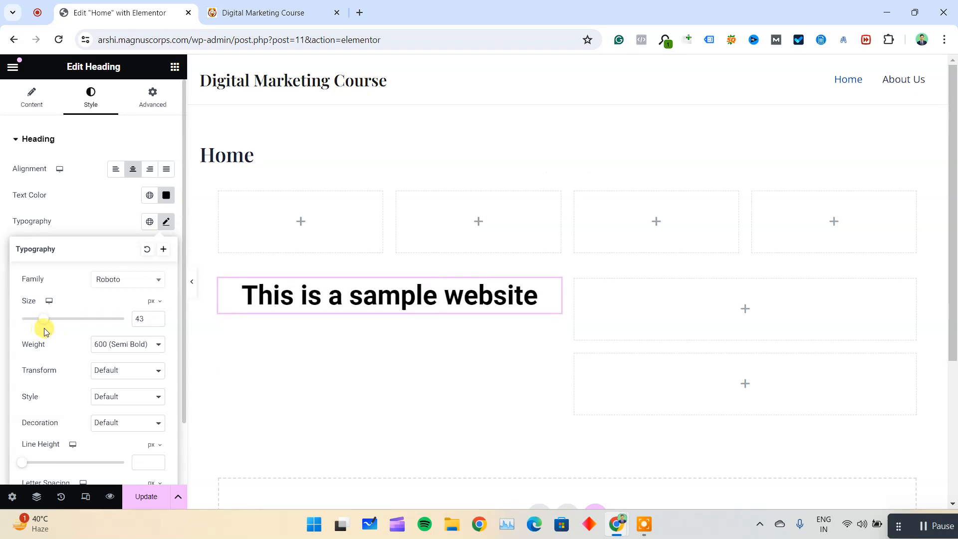
left_click(126, 284)
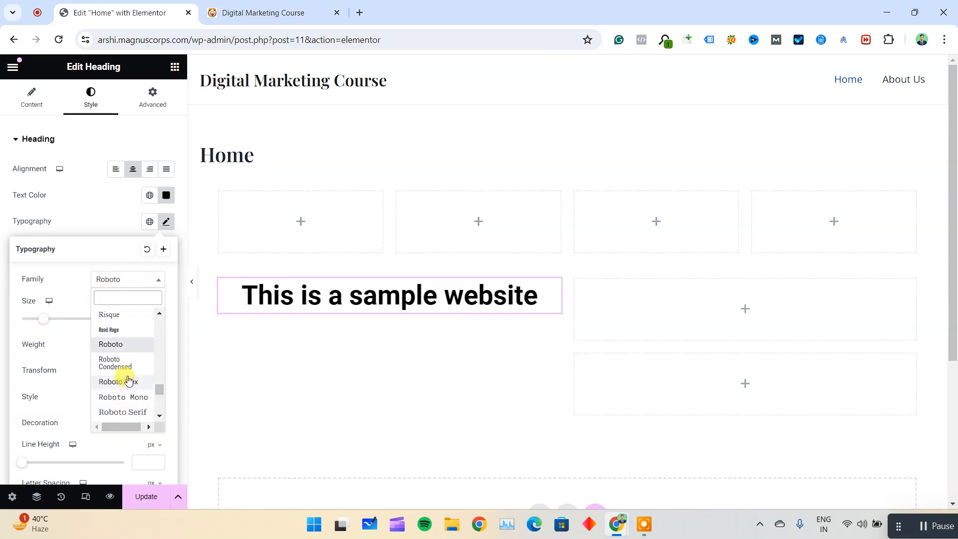
scroll(124, 349, "down", 2)
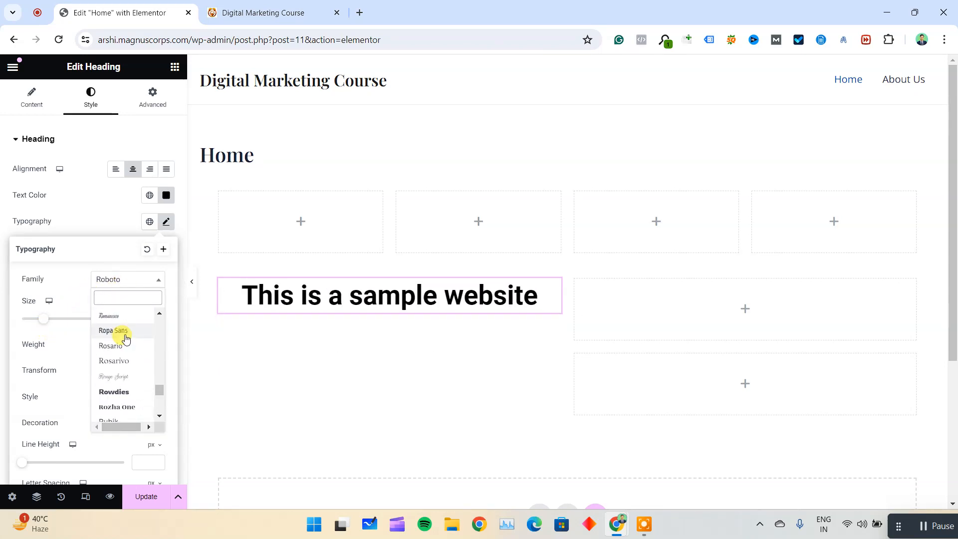
scroll(122, 377, "down", 5)
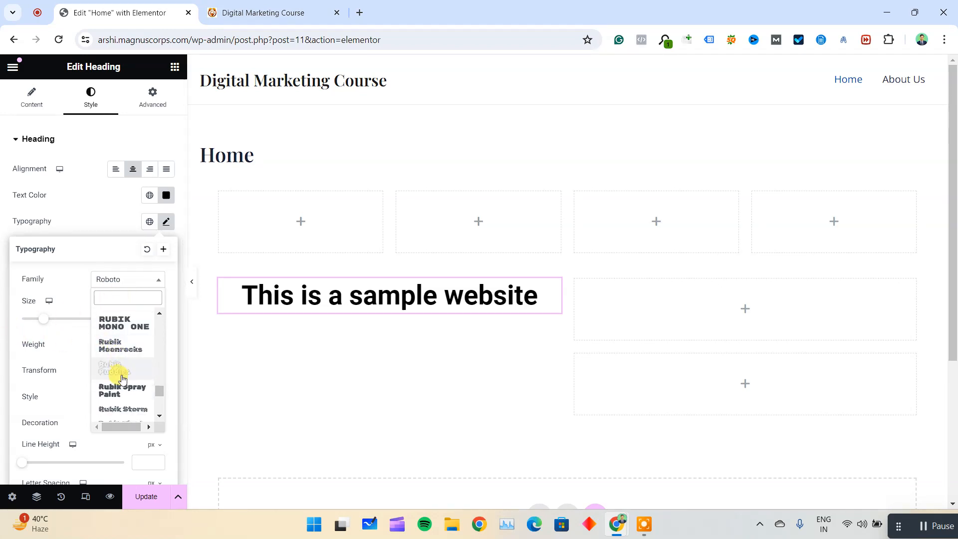
scroll(122, 375, "up", 3)
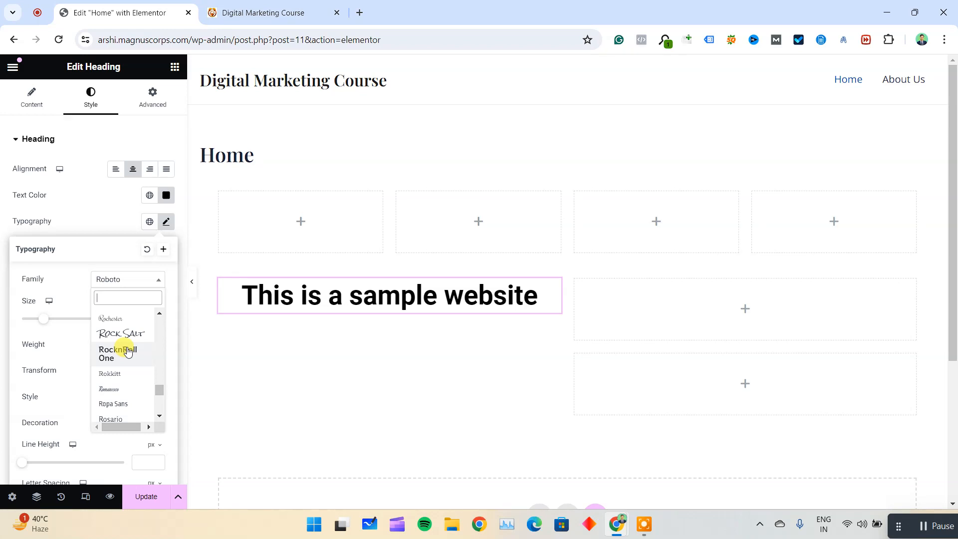
left_click(127, 355)
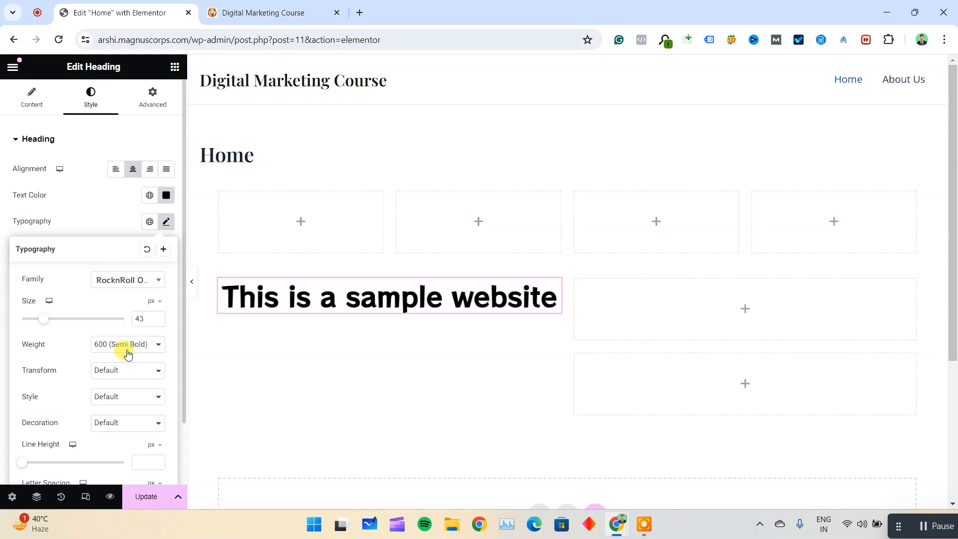
left_click(133, 280)
scroll(131, 364, "up", 5)
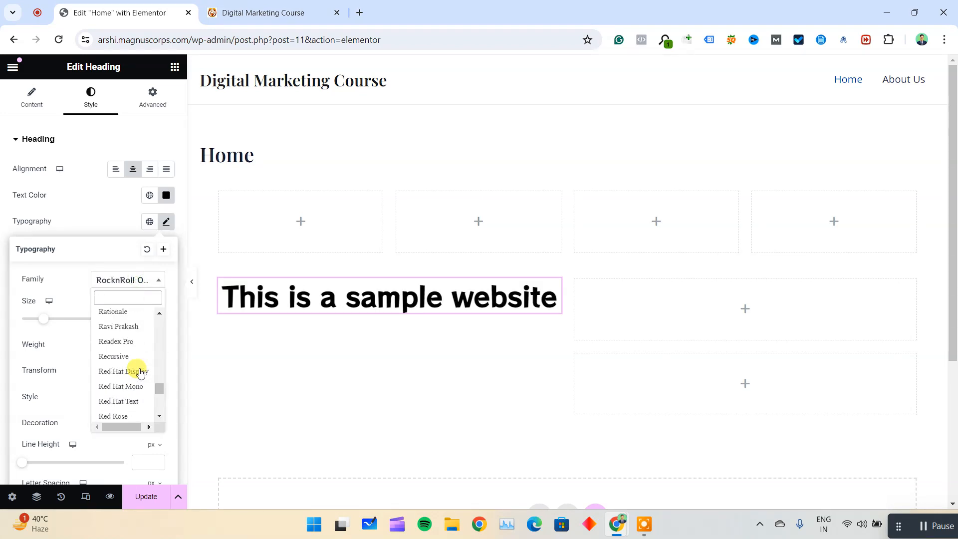
left_click(134, 343)
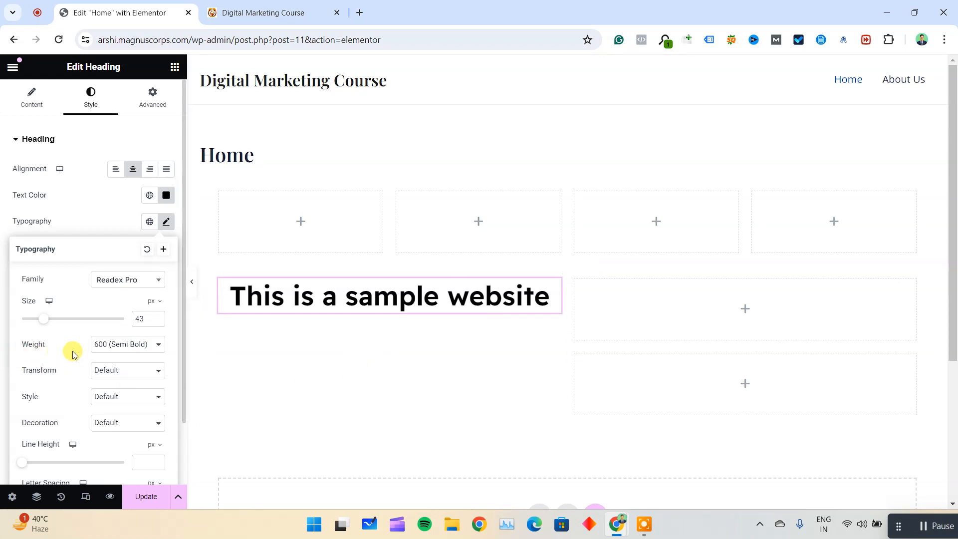
Try several font weights on the heading and set it to 100 (Thin).
left_click(117, 345)
left_click(123, 424)
left_click(127, 345)
left_click(127, 358)
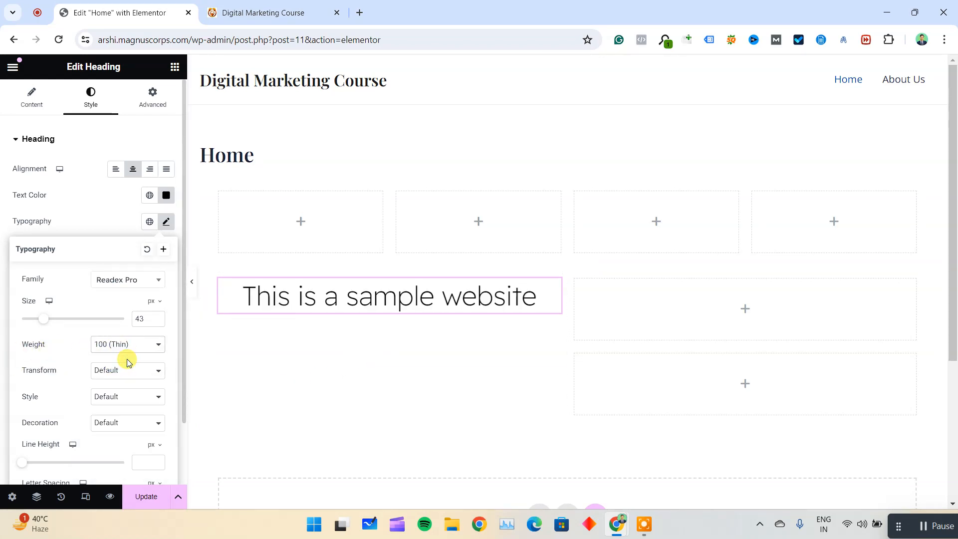
key("5")
key("6")
key("4")
key("1")
Try the Uppercase text transform on the heading, then set it to Capitalize.
left_click(123, 371)
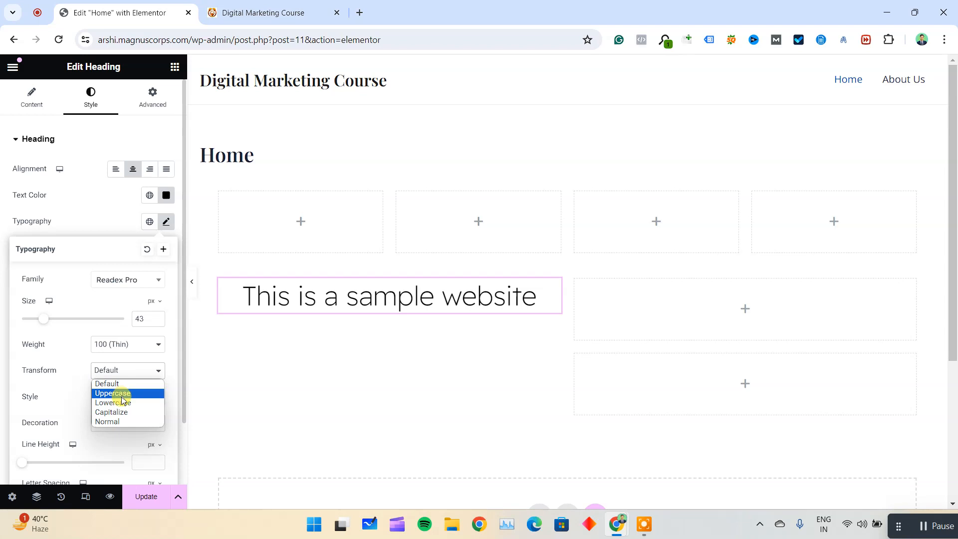
left_click(122, 395)
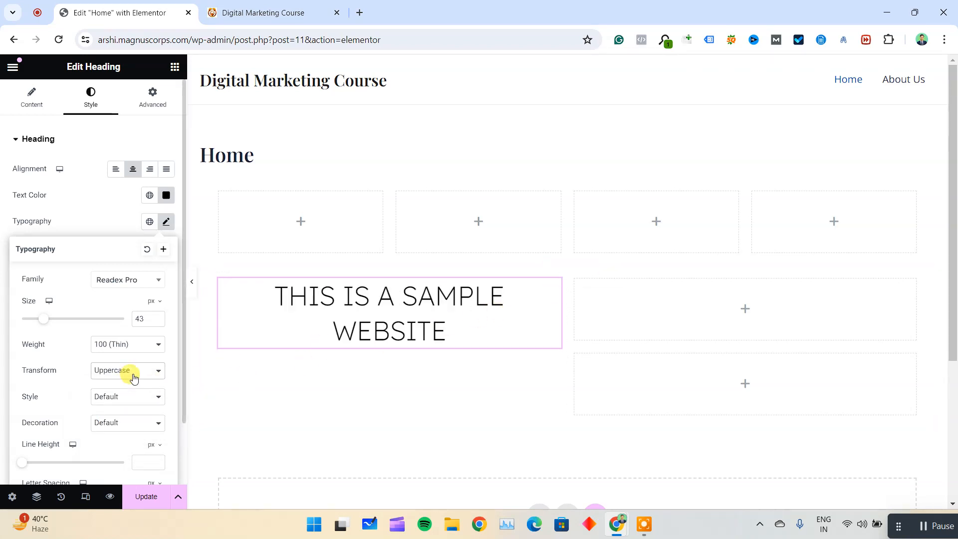
left_click(135, 370)
left_click(114, 416)
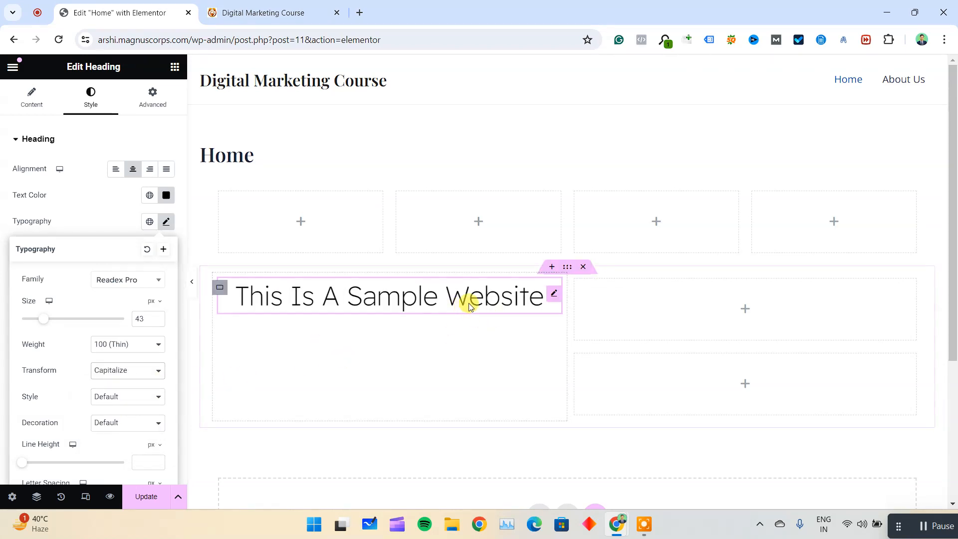
Set the heading's font style to Italic.
scroll(105, 349, "down", 1)
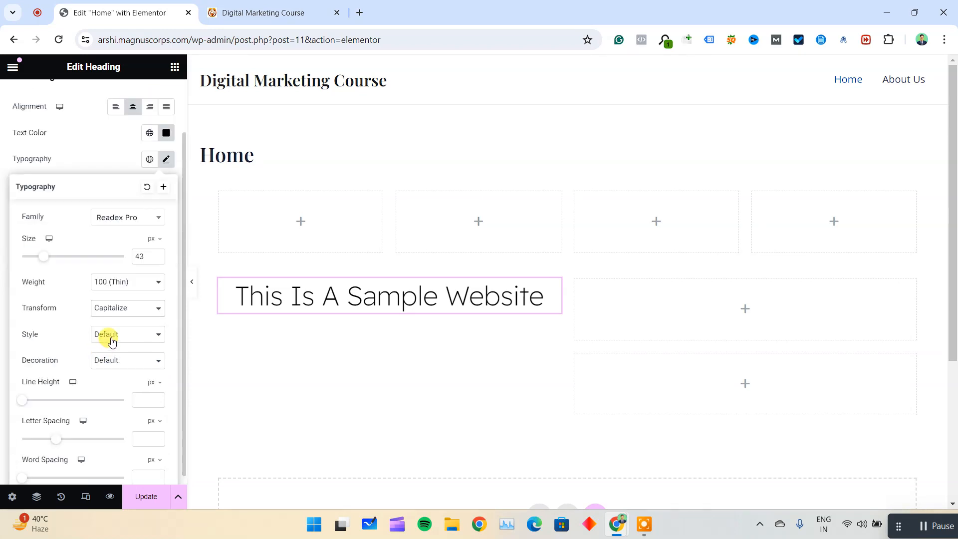
left_click(118, 334)
left_click(121, 366)
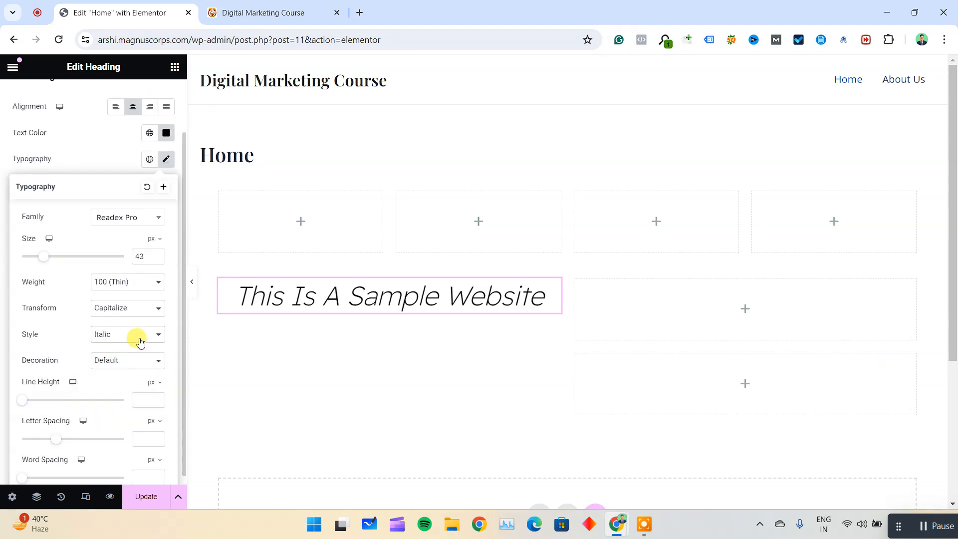
Reset the heading's font style to Default and try the Underline and Line Through decorations, finishing with Default decoration.
left_click(135, 335)
left_click(127, 351)
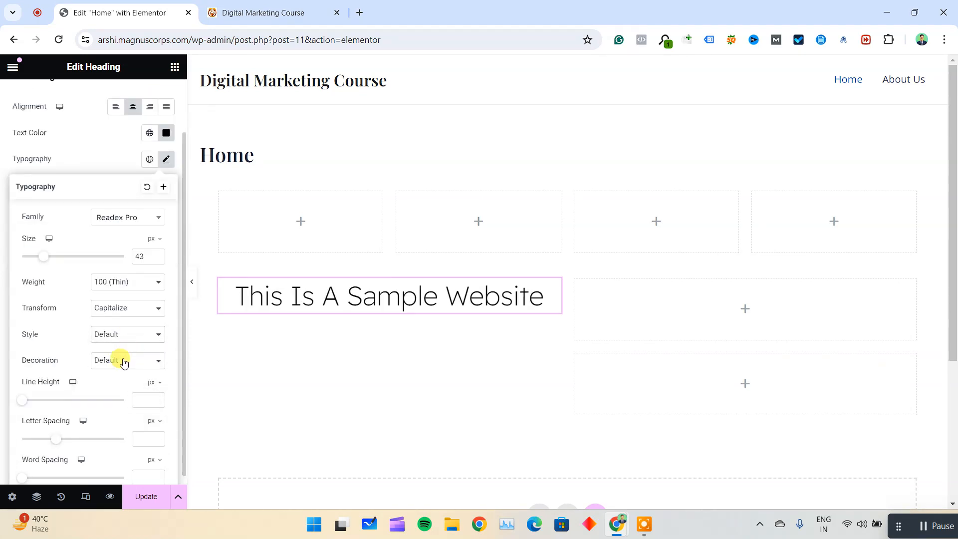
left_click(124, 362)
left_click(122, 382)
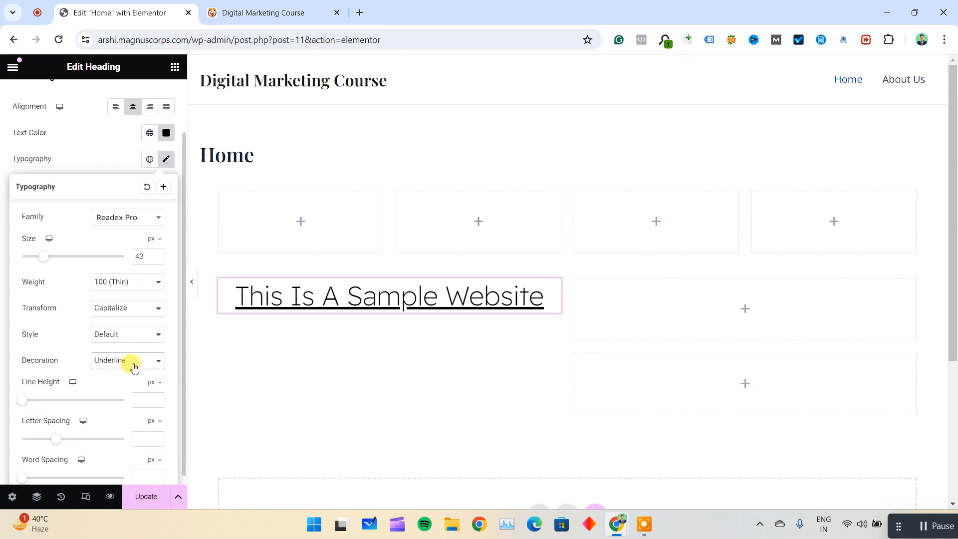
left_click(134, 367)
left_click(122, 402)
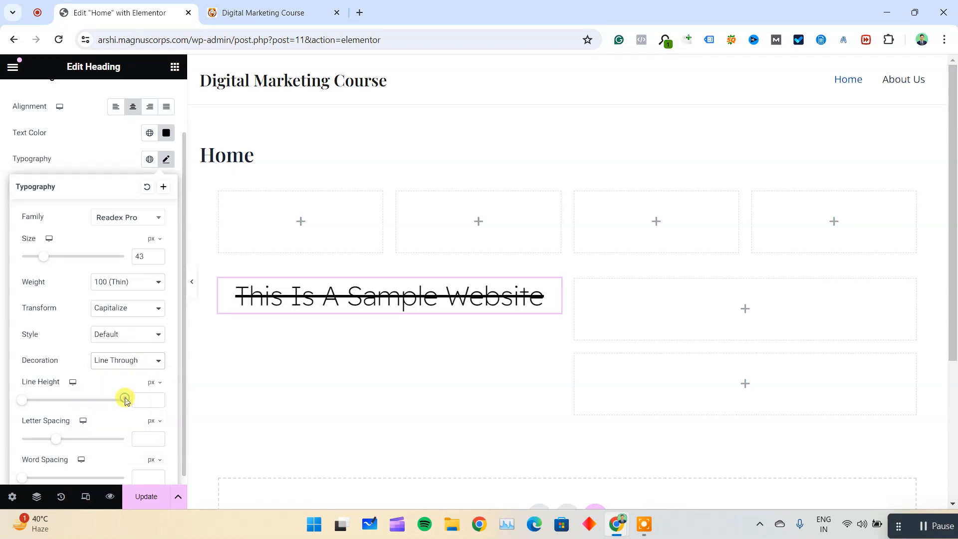
left_click(129, 368)
left_click(114, 373)
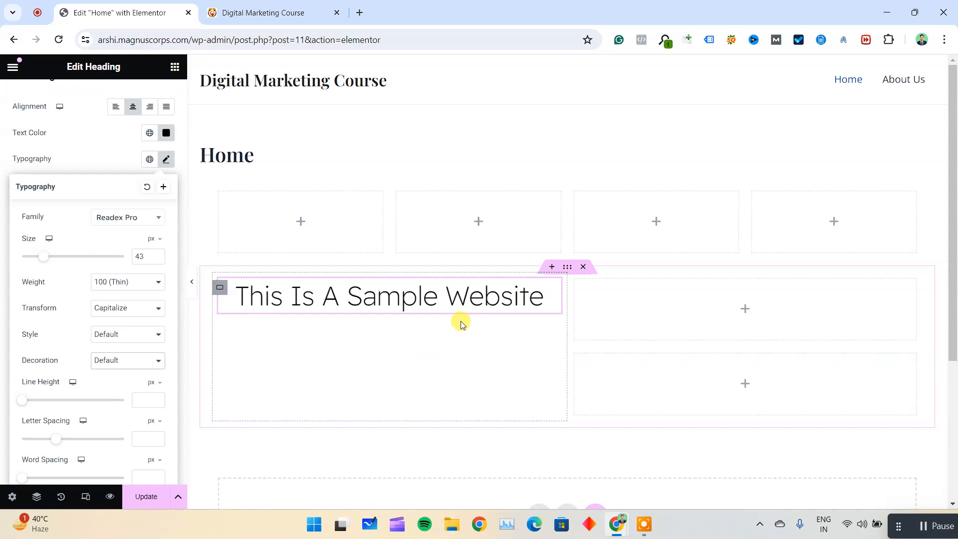
Append a <br> tag and the text "This is 2nd line" to the heading's title.
scroll(91, 158, "up", 2)
left_click(31, 102)
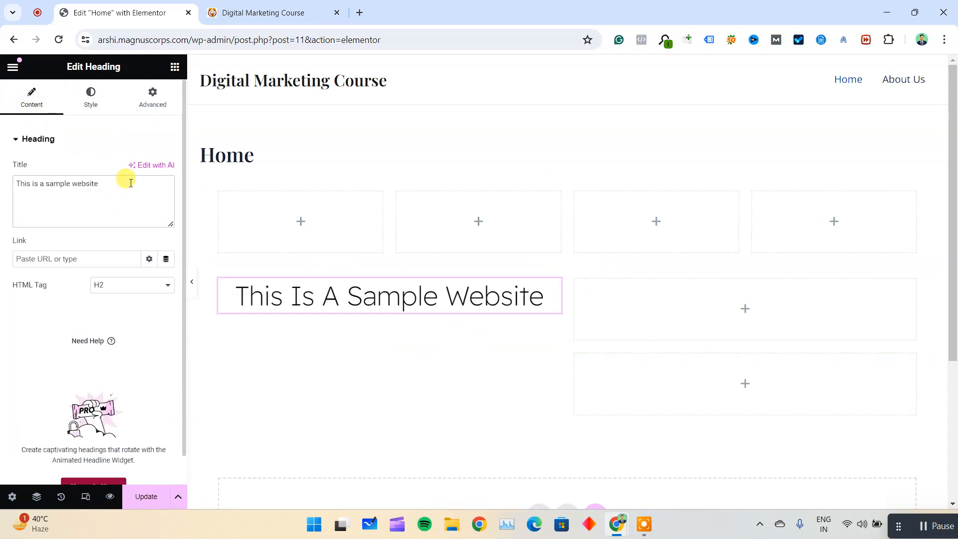
left_click(131, 184)
type("<>")
type("br")
left_click_drag(129, 184, 100, 183)
type("H")
key("BackSpace")
type("This is ")
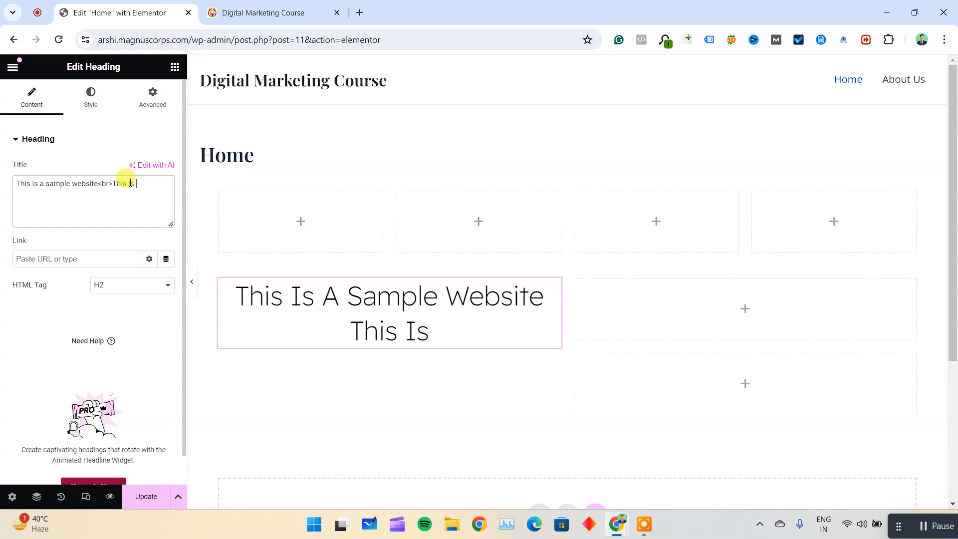
type("2nd line")
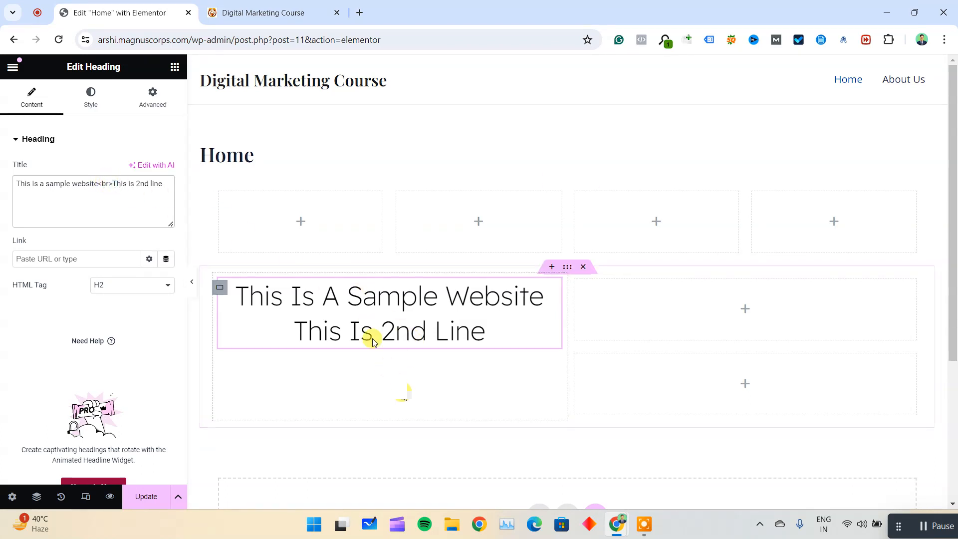
Move "This is 2nd line" to its own row in the title field and re-enter the <br> tag before it.
left_click(114, 185)
key("BackSpace")
key("BackSpace")
key("Return")
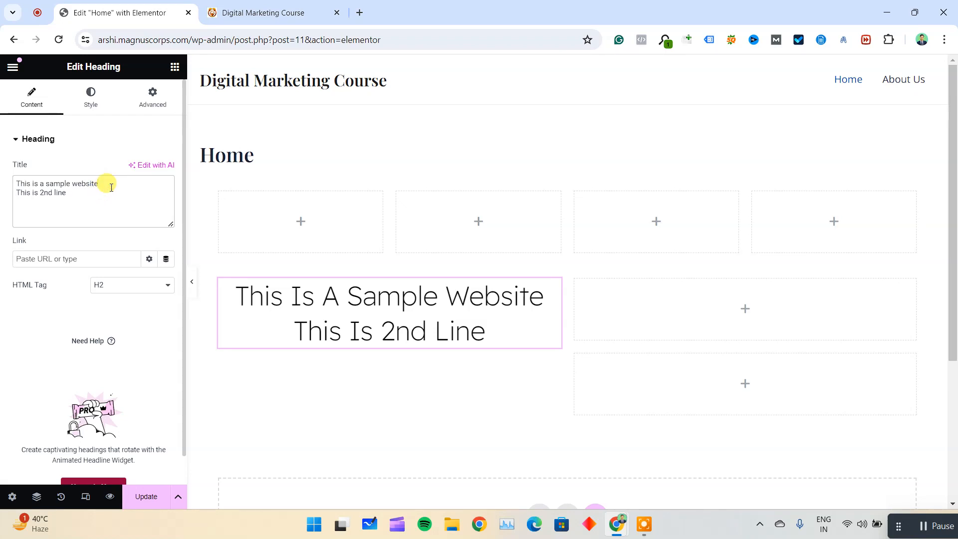
type("<>")
key("Left")
type("br")
left_click(75, 332)
Set the heading's line height to 46 px and its letter spacing to -0.6 px in the typography settings.
left_click(91, 97)
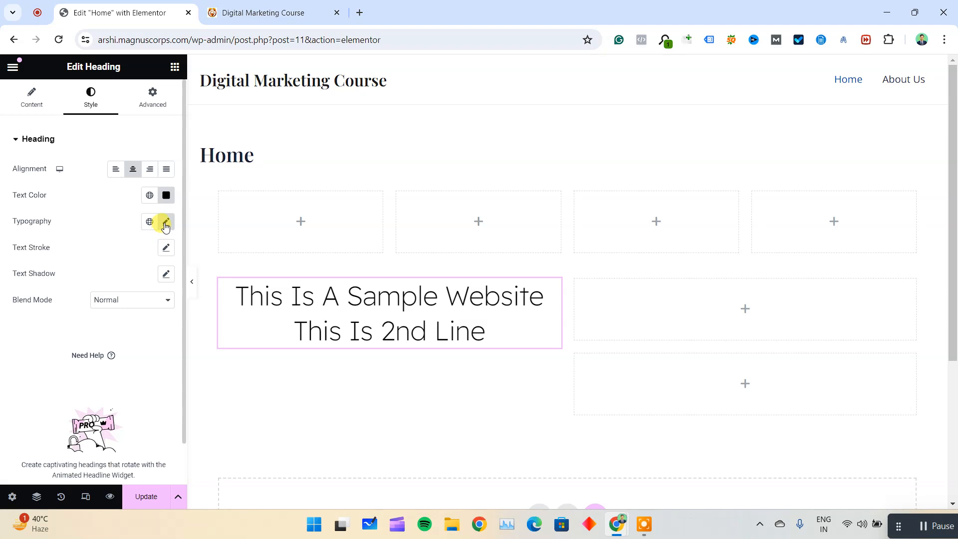
left_click(165, 223)
scroll(82, 400, "down", 3)
left_click(23, 390)
left_click_drag(45, 399, 50, 429)
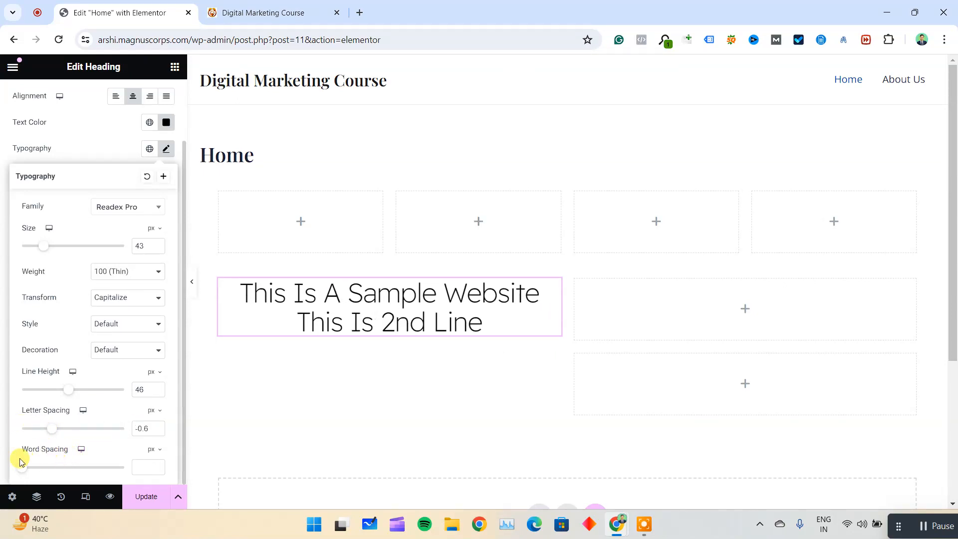
mouse_move(21, 472)
left_mouse_down()
mouse_move(58, 470)
mouse_move(137, 494)
mouse_move(15, 476)
left_mouse_up()
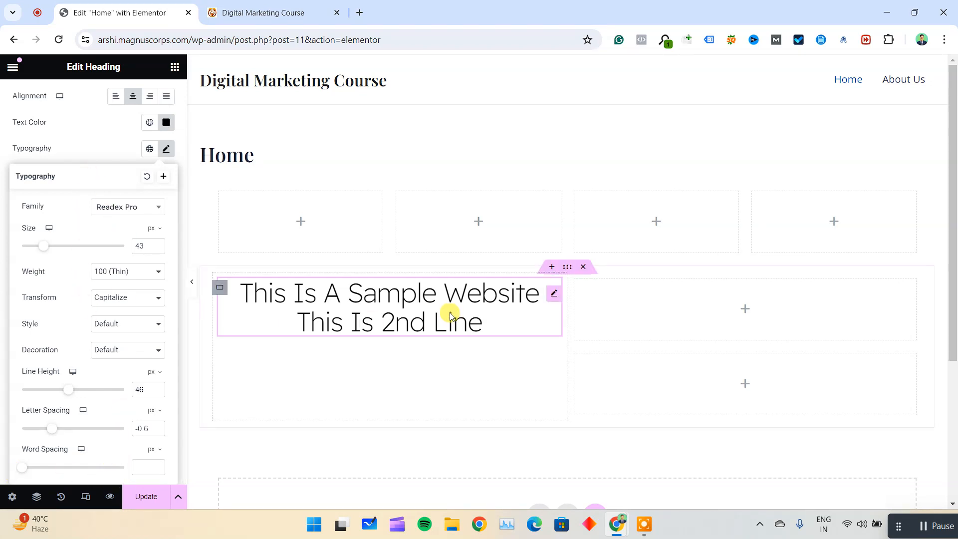
left_click(3, 201)
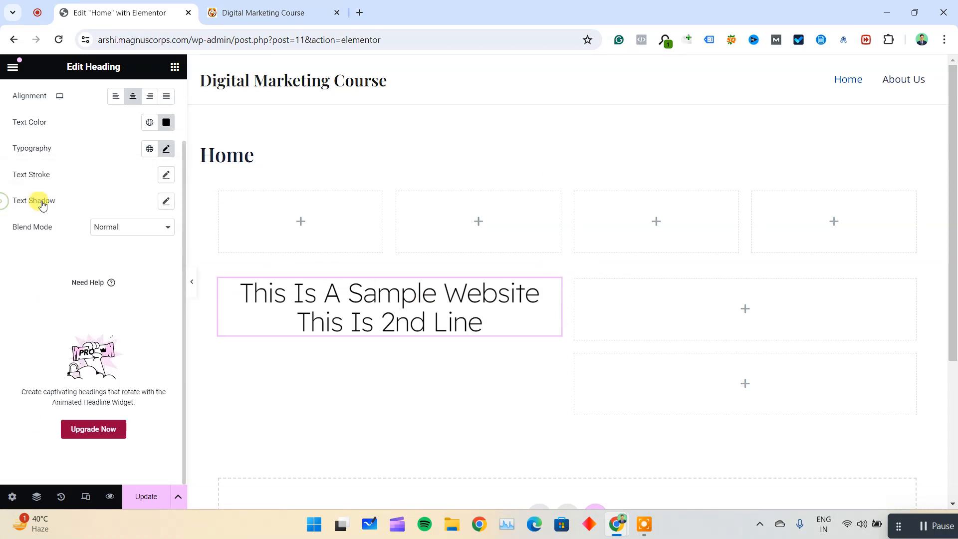
Give the heading a black text stroke of 1 px.
left_click(168, 176)
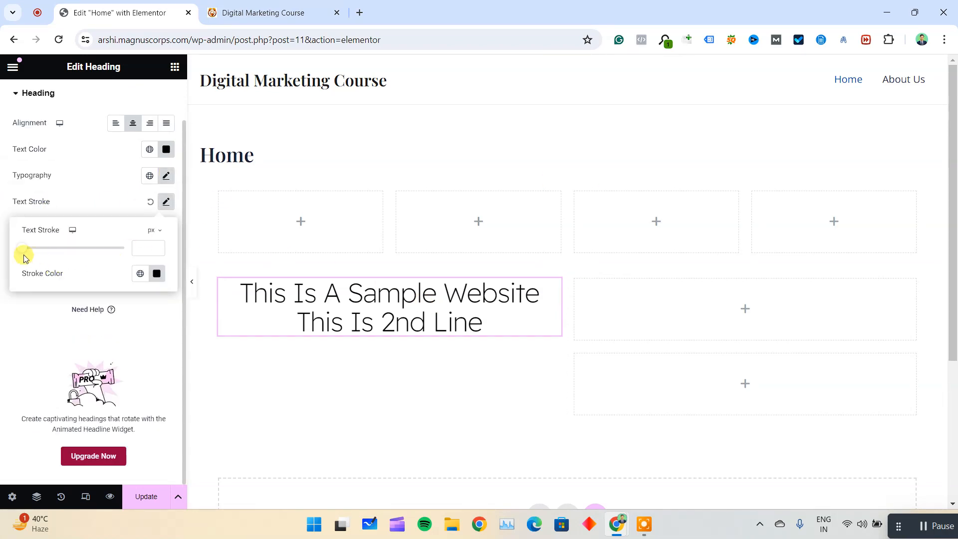
mouse_move(27, 253)
left_mouse_down()
mouse_move(75, 249)
mouse_move(33, 261)
left_mouse_up()
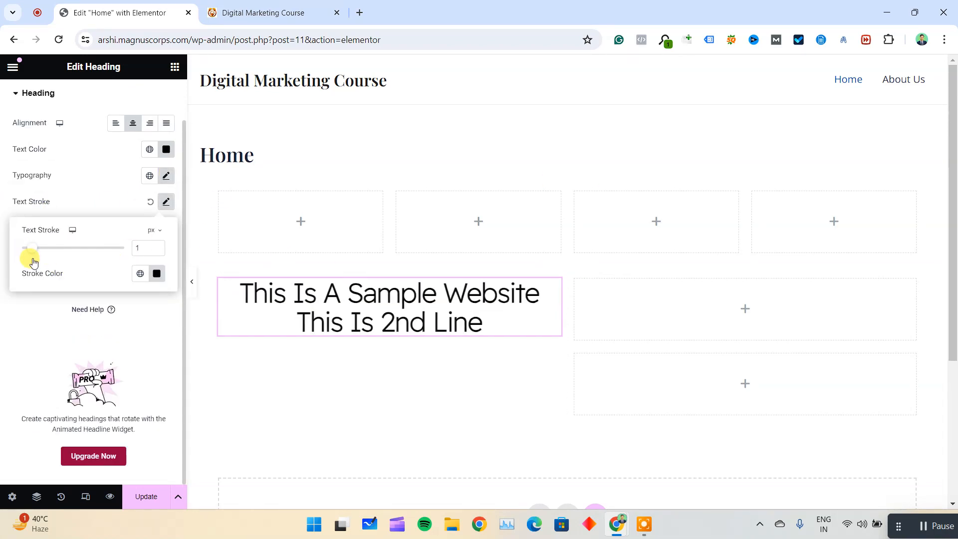
left_click(25, 316)
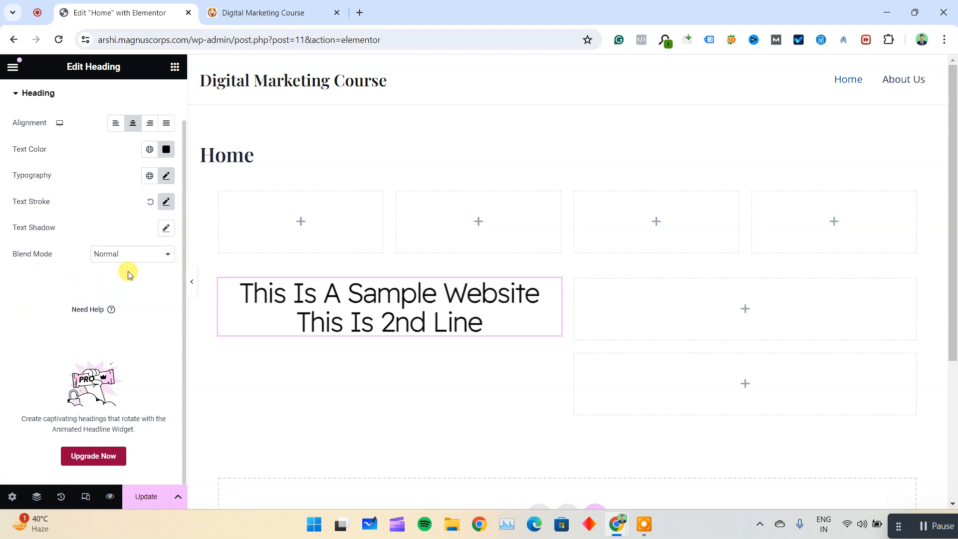
Try the Multiply and Color Dodge blend modes on the heading, then set the blend mode back to Normal.
left_click(136, 256)
left_click(133, 276)
left_click(150, 254)
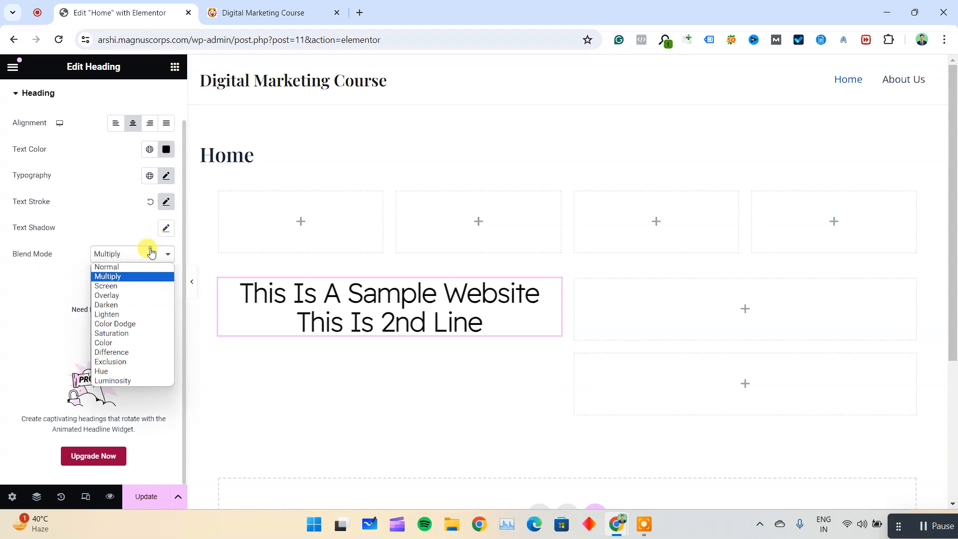
left_click(143, 322)
left_click(153, 257)
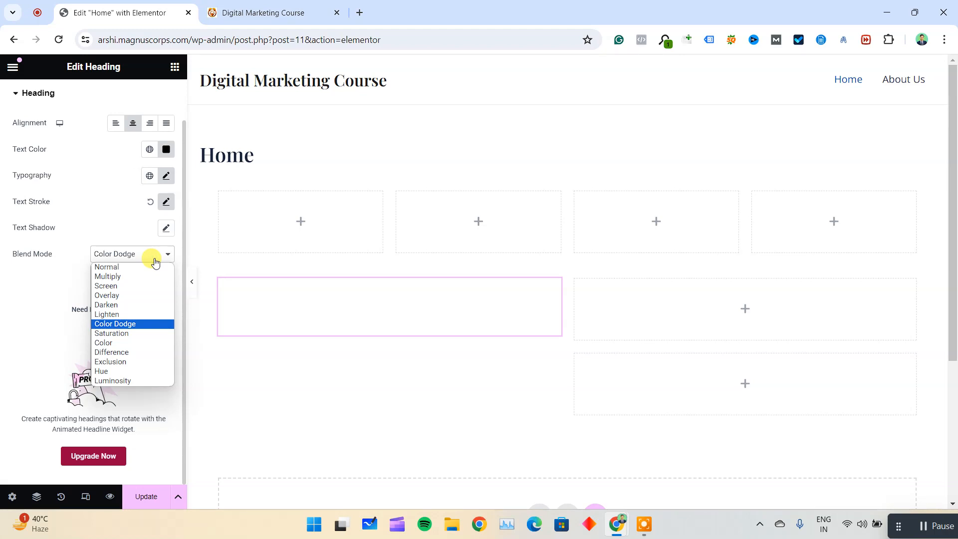
left_click(38, 254)
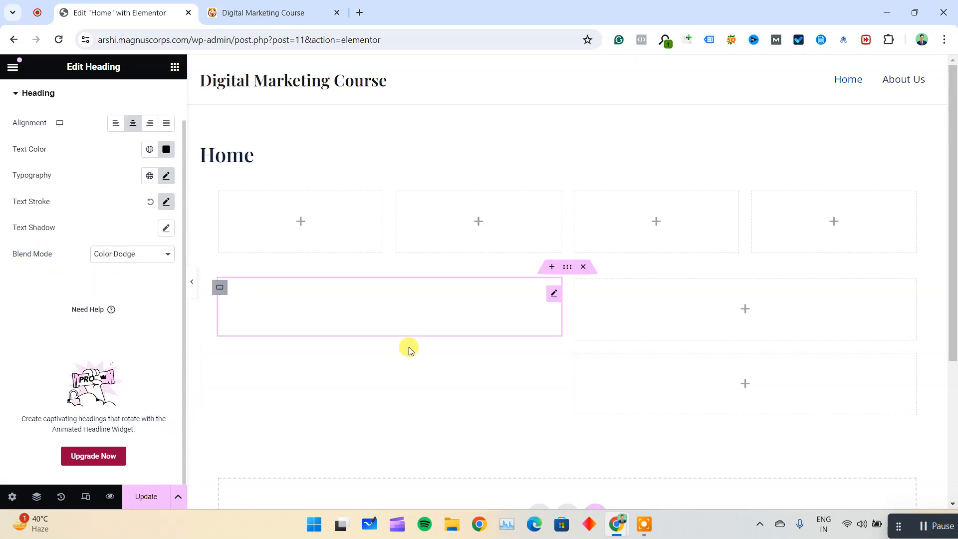
left_click(165, 149)
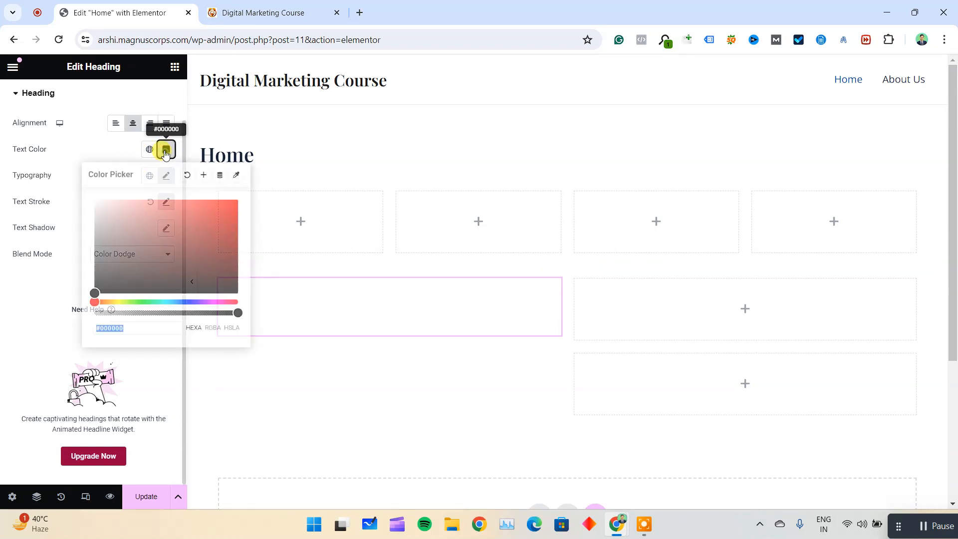
left_click(3, 320)
left_click(169, 255)
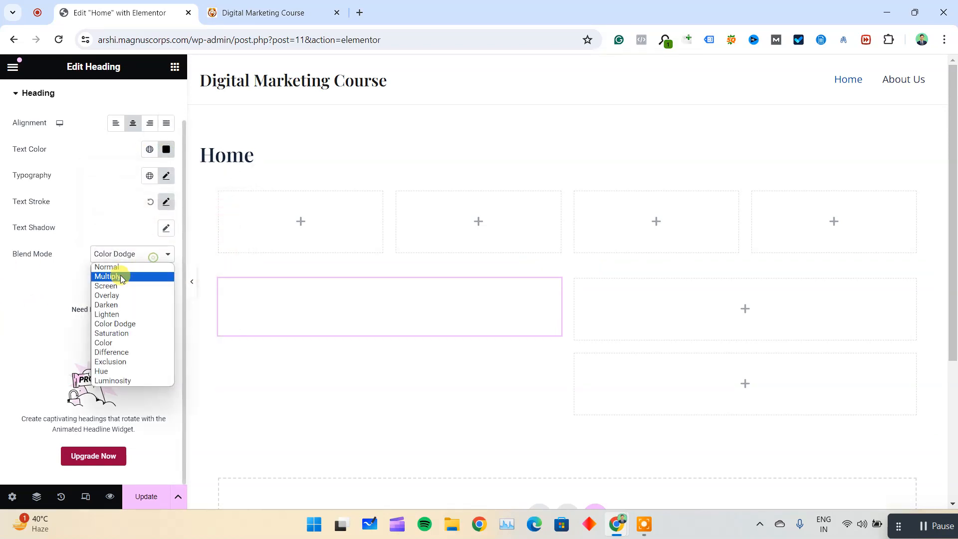
left_click(123, 265)
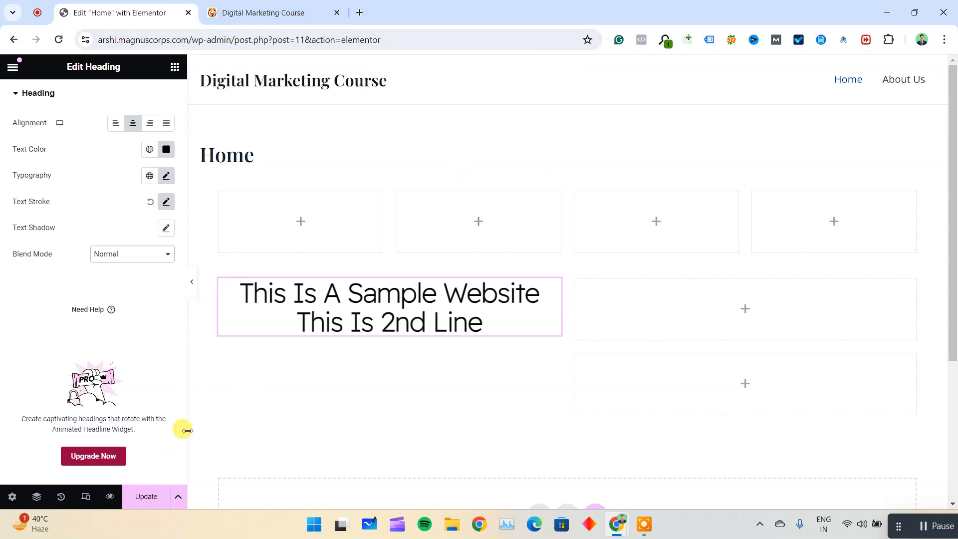
Update the Home page and reload the live site to check the two-line heading.
left_click(147, 495)
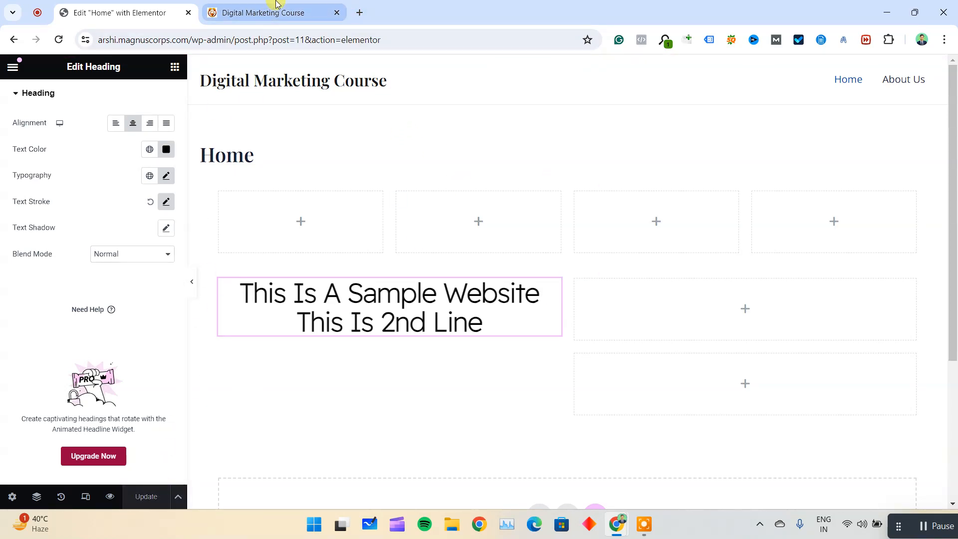
left_click(263, 12)
left_click(59, 39)
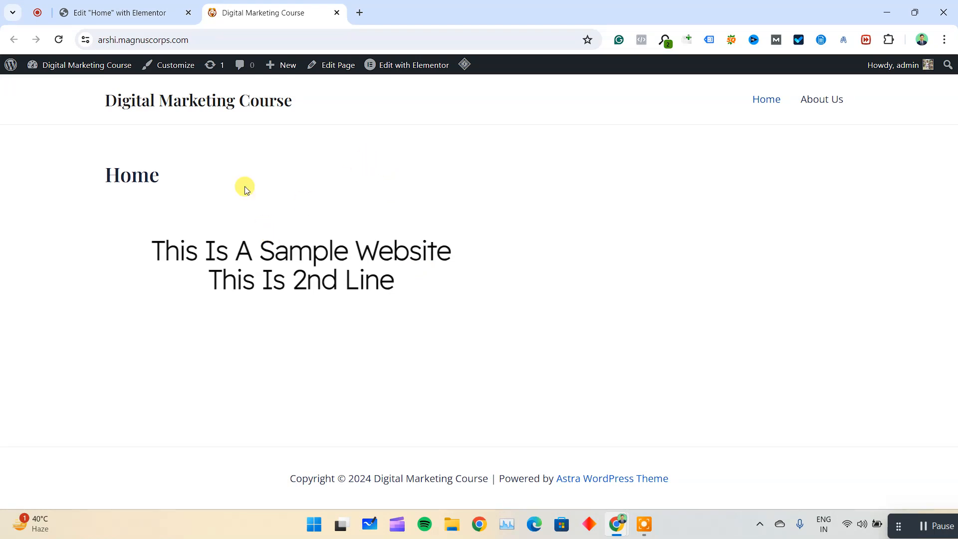
key("ctrl+shift+Tab")
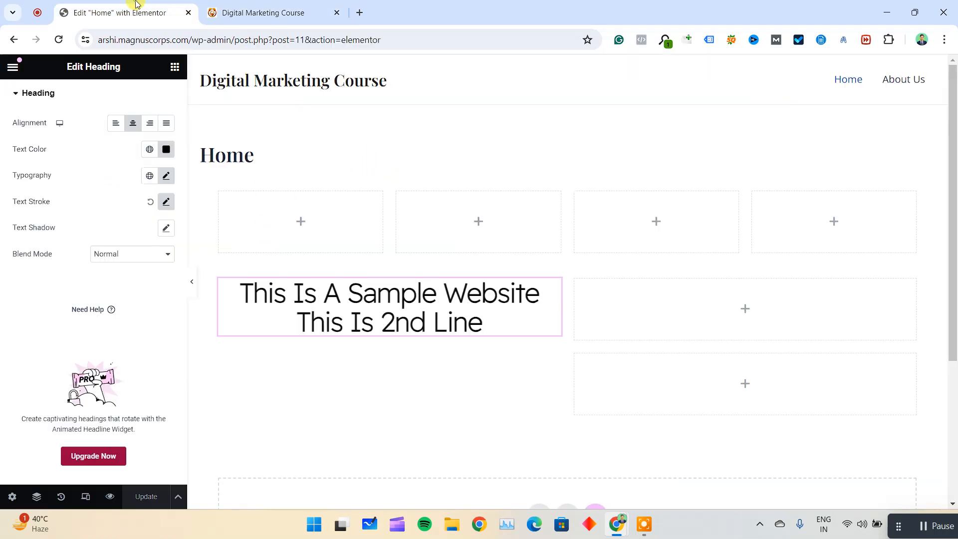
Reset the heading's text stroke to default and update the page, checking the live site.
left_click(151, 202)
left_click(145, 496)
left_click(252, 11)
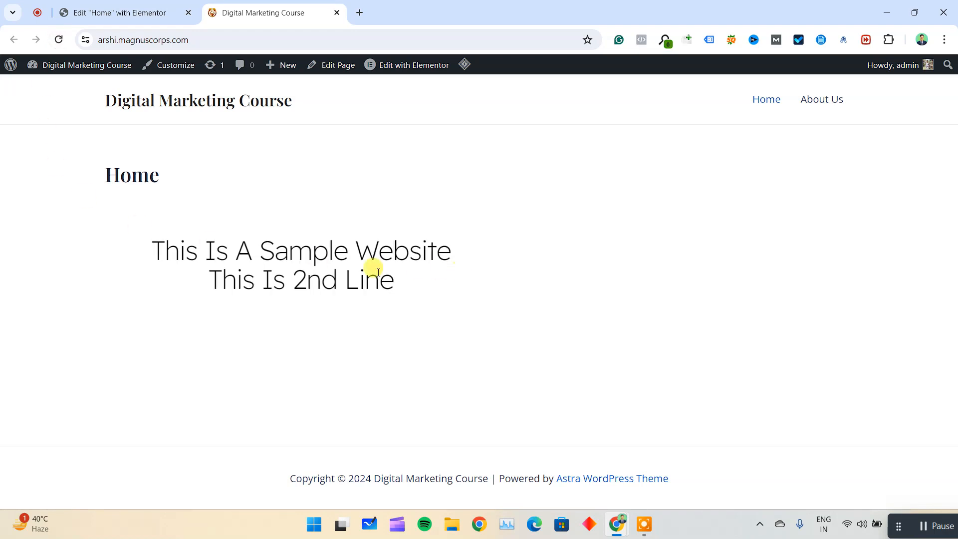
left_click(144, 12)
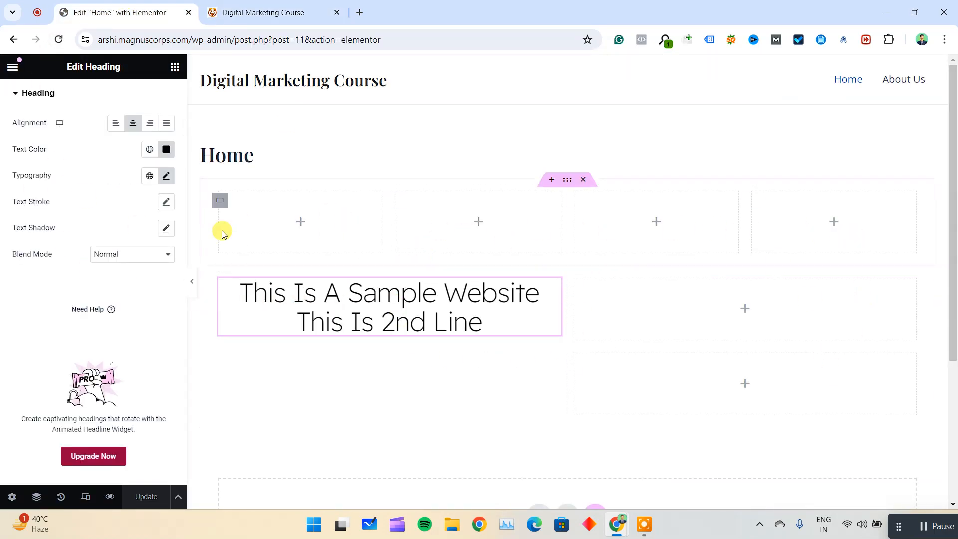
Add an Image widget to the first container of the four-column row, then delete it.
left_click(304, 226)
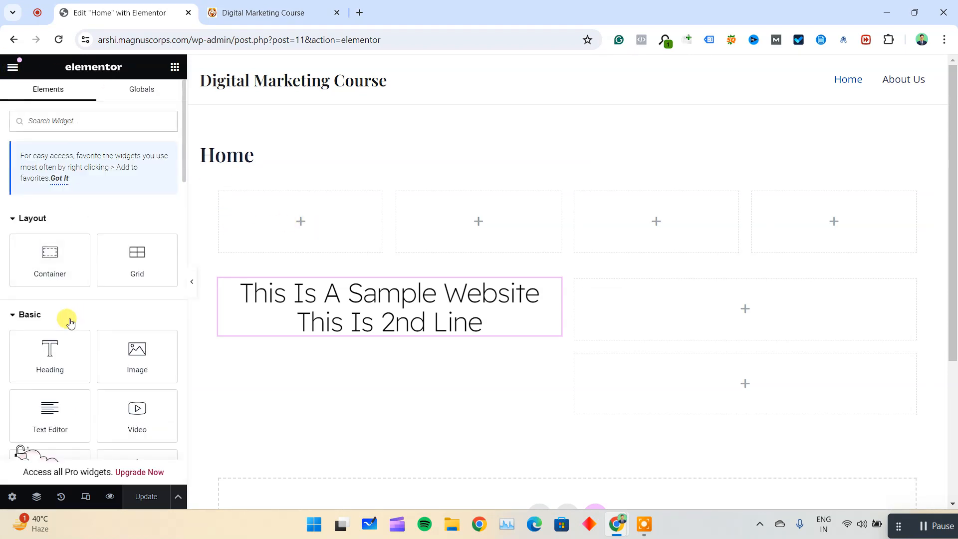
left_click_drag(140, 283, 301, 230)
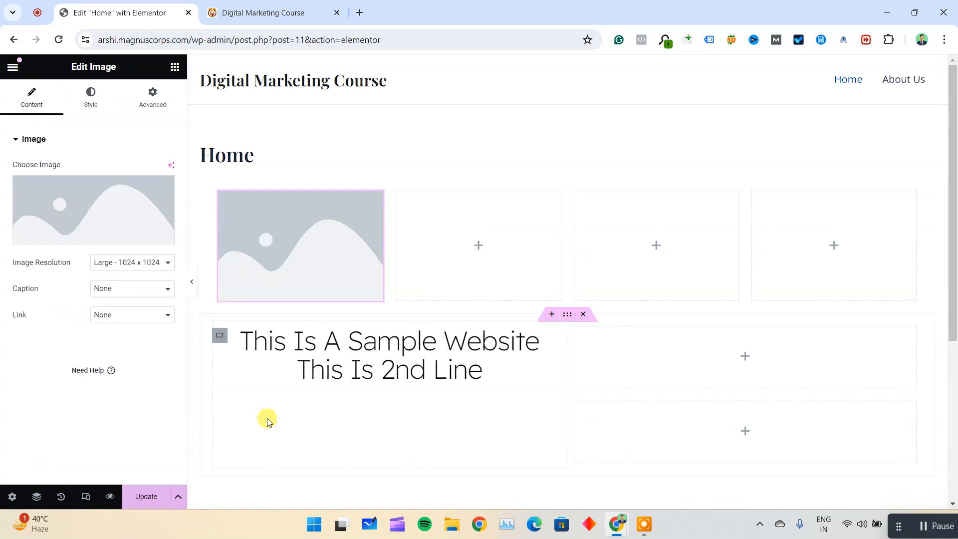
left_click(13, 68)
left_click(13, 67)
right_click(384, 222)
right_click(324, 220)
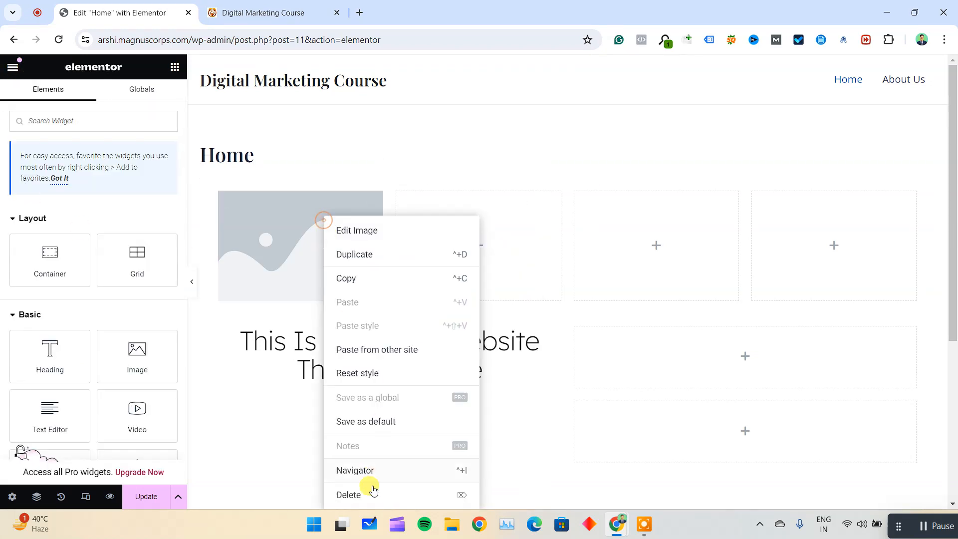
left_click(374, 494)
Place an Image widget in the first container of the four-column row.
left_click_drag(137, 353, 333, 231)
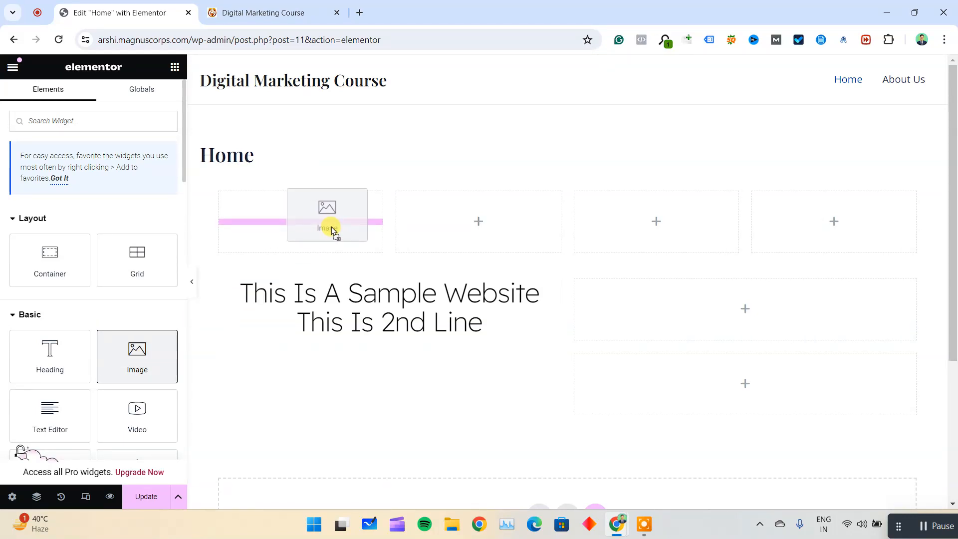
left_click_drag(333, 227, 291, 220)
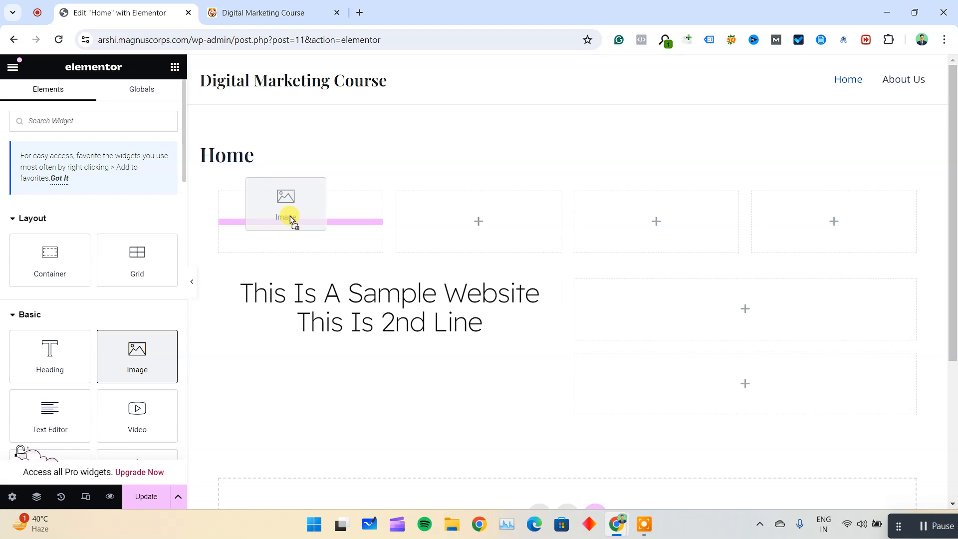
left_click_drag(291, 219, 313, 224)
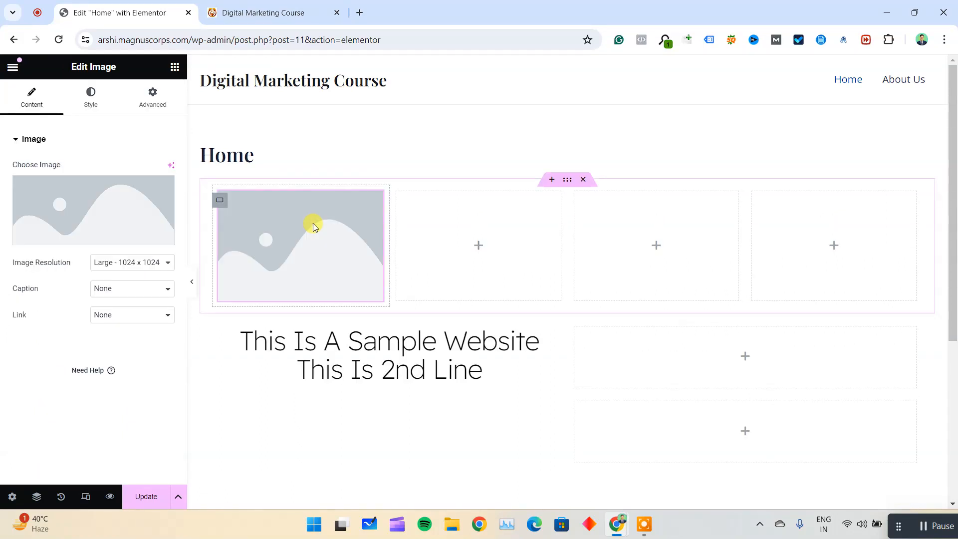
Set the image widget's resolution to Full.
left_click_drag(12, 255, 121, 267)
left_click(121, 267)
left_click(124, 335)
left_click(16, 332)
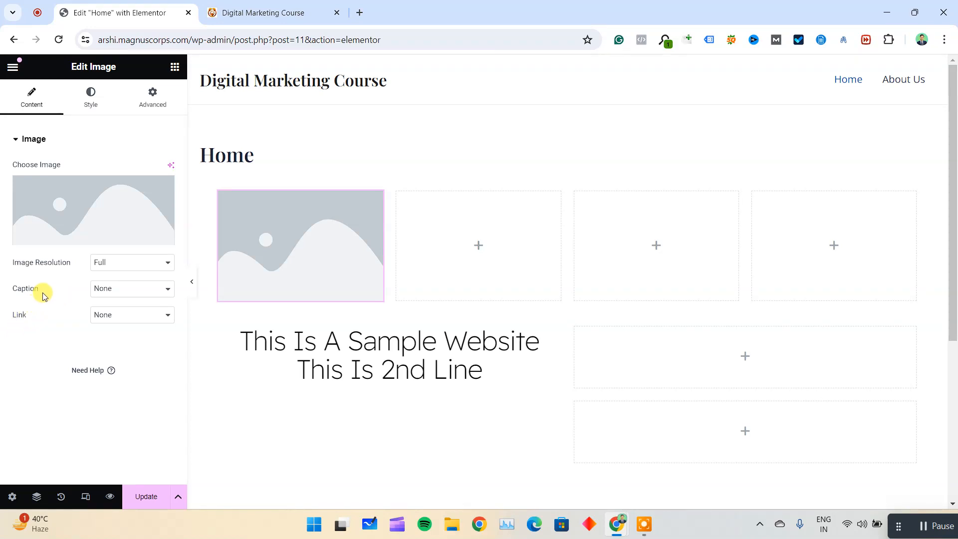
Try the Custom Caption option on the image, then set its caption back to None.
left_click(114, 296)
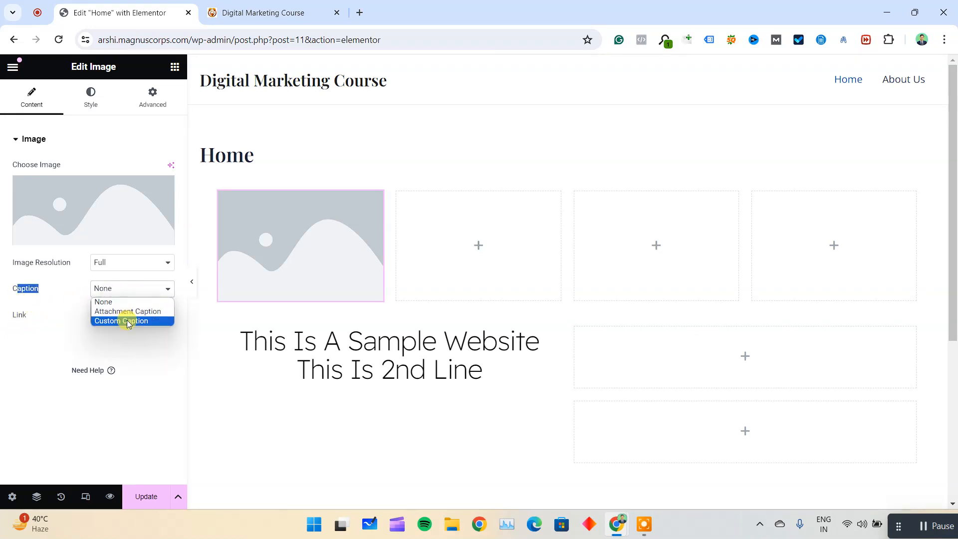
left_click(127, 320)
left_click(129, 290)
left_click(124, 299)
left_click_drag(72, 317, 11, 314)
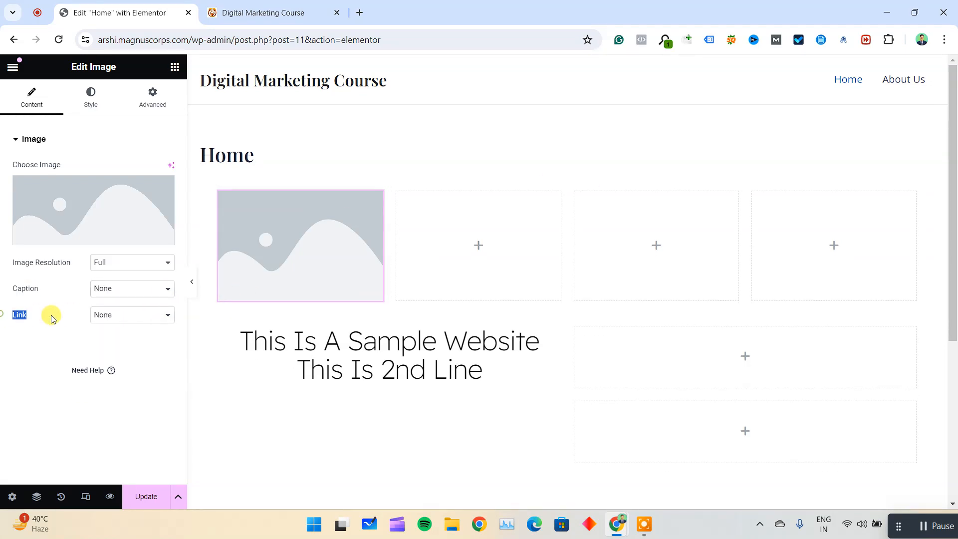
Link the image to the custom URL magnuscorps.com and choose 20200717-roundup-trends-13.webp from the media library as its picture.
left_click(122, 314)
left_click(122, 348)
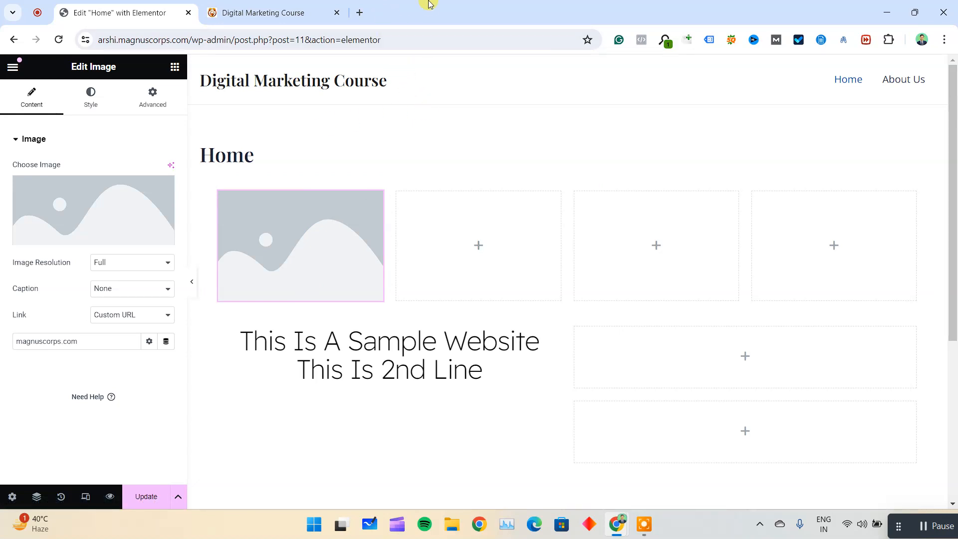
mouse_move(92, 238)
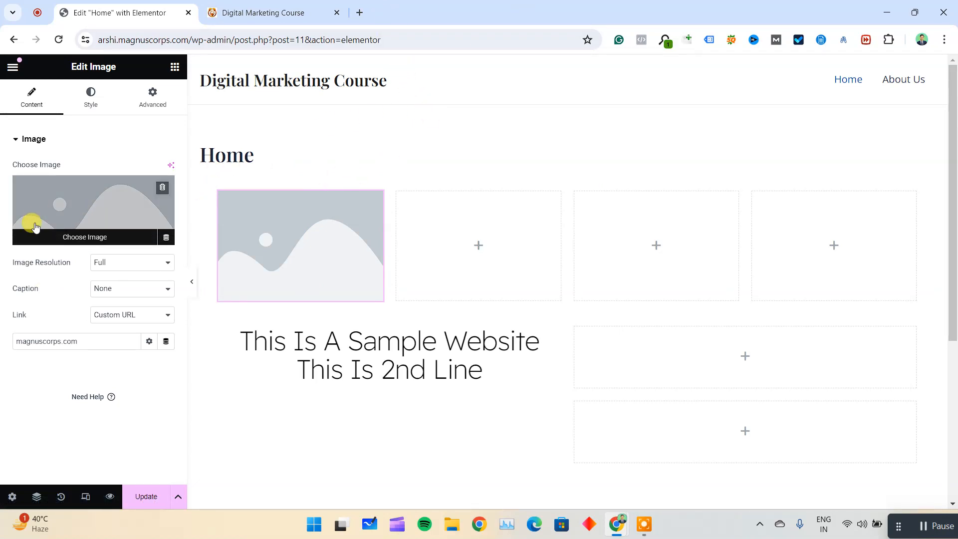
left_click(79, 223)
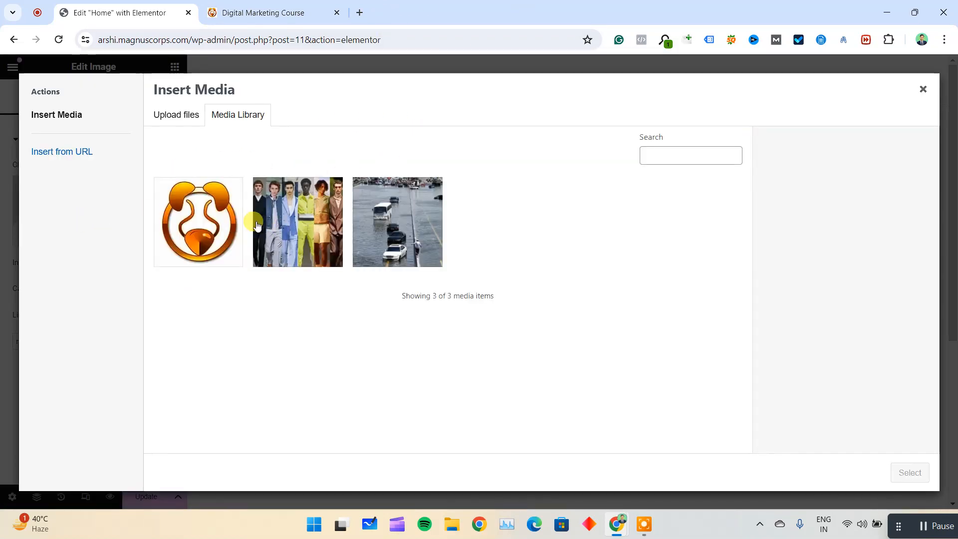
left_click(297, 225)
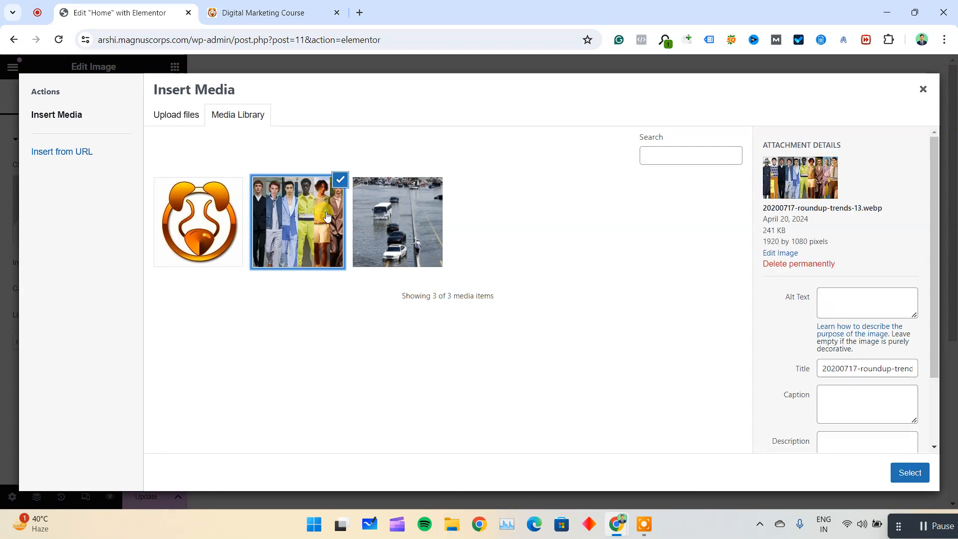
left_click(909, 472)
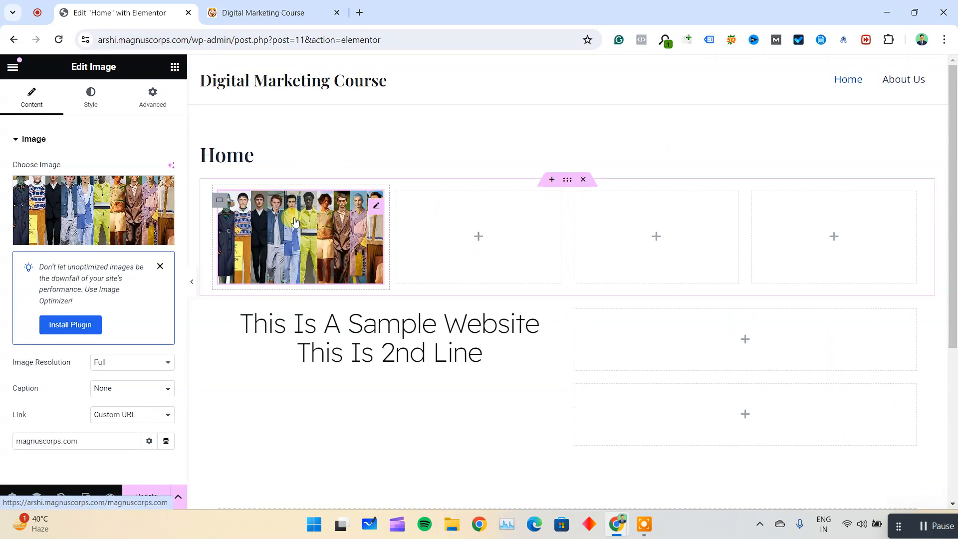
left_click(160, 266)
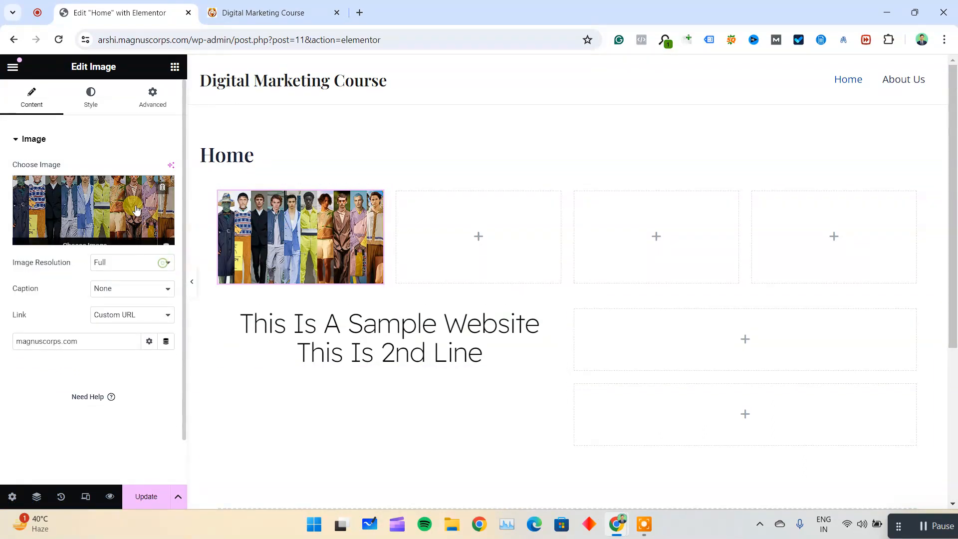
Upload the Dhoire Black logo from the Downloads folder to the media library and use it in the image widget.
left_click(135, 205)
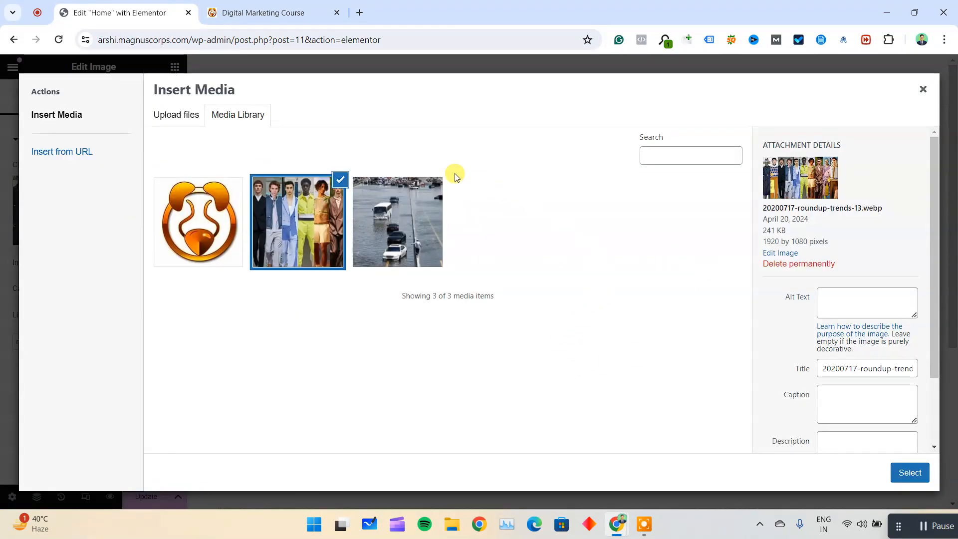
left_click(174, 117)
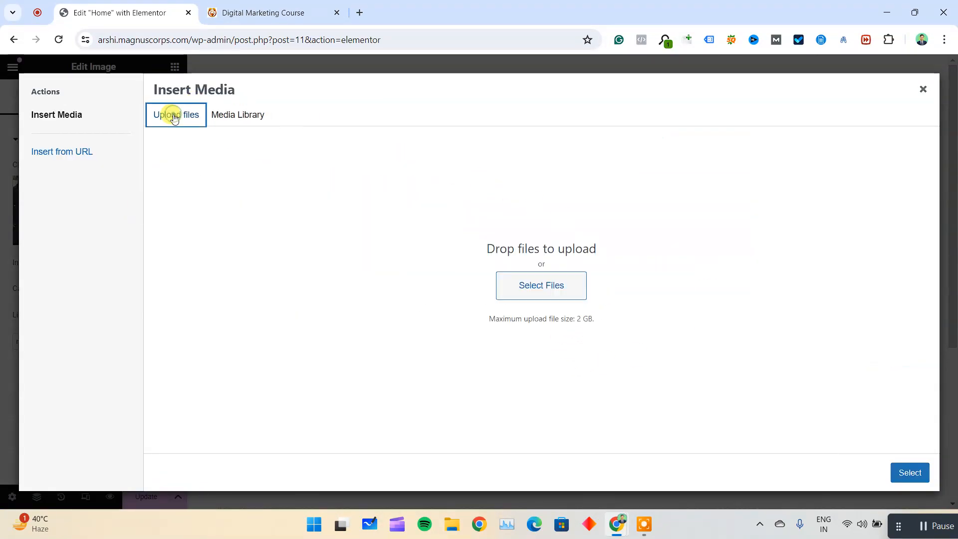
left_click(552, 286)
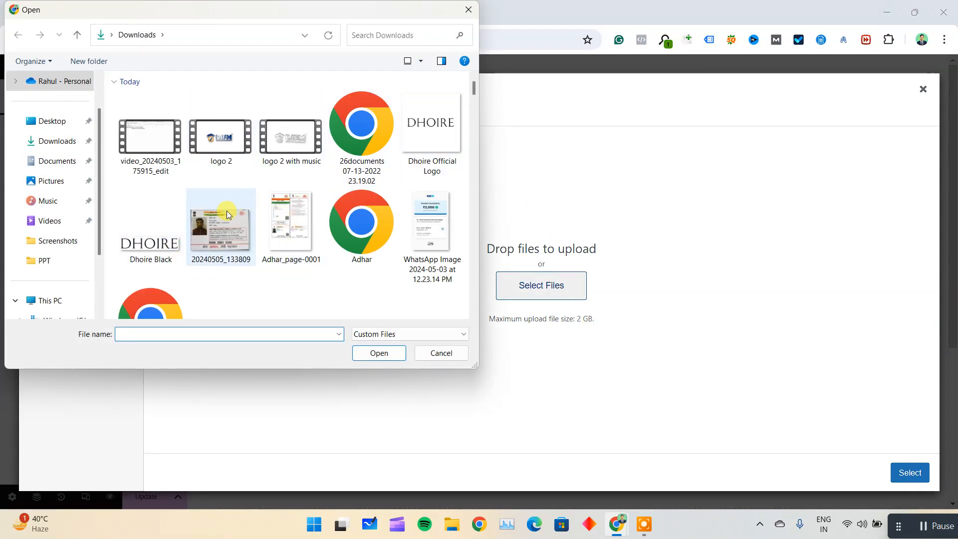
double_click(154, 245)
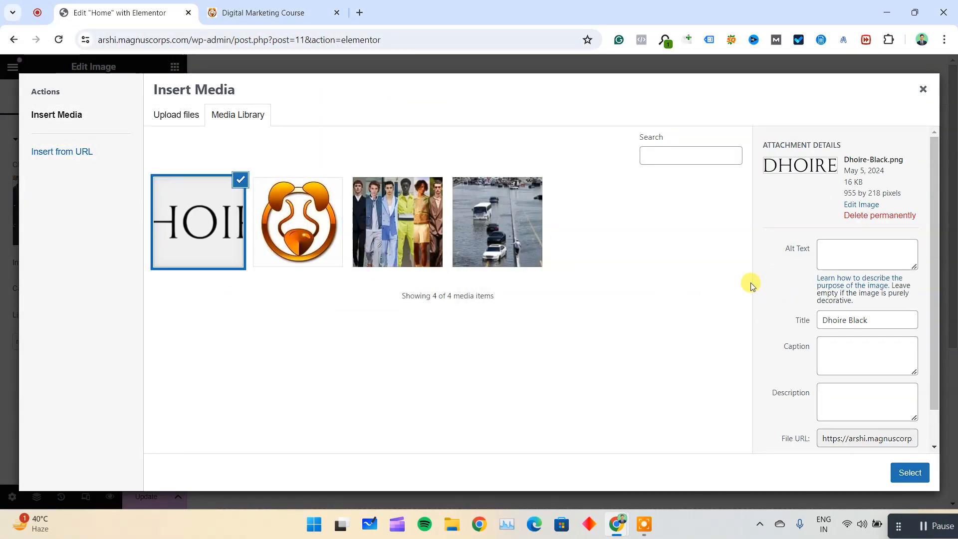
left_click(918, 474)
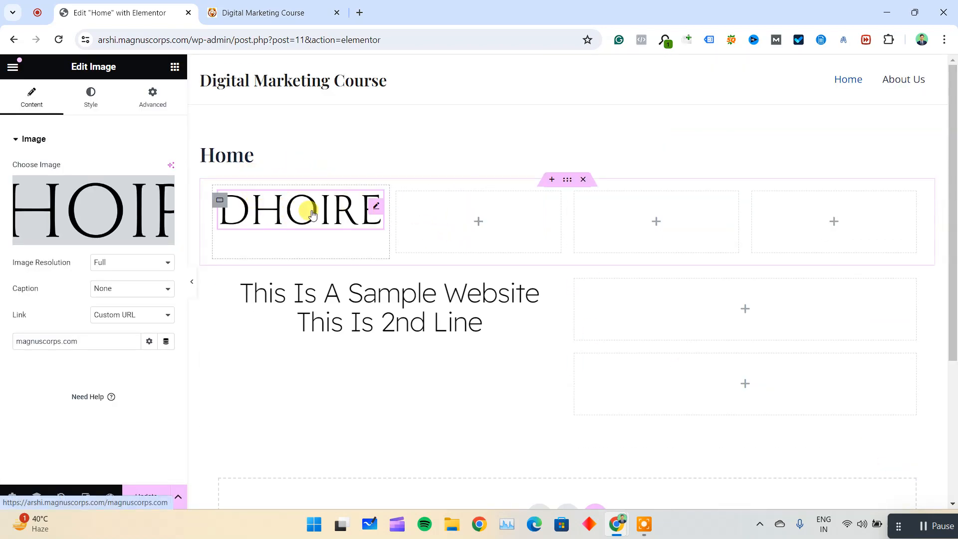
Replace the logo in the image widget with the fashion photo from the media library.
left_click(97, 214)
left_click(385, 257)
left_click(910, 473)
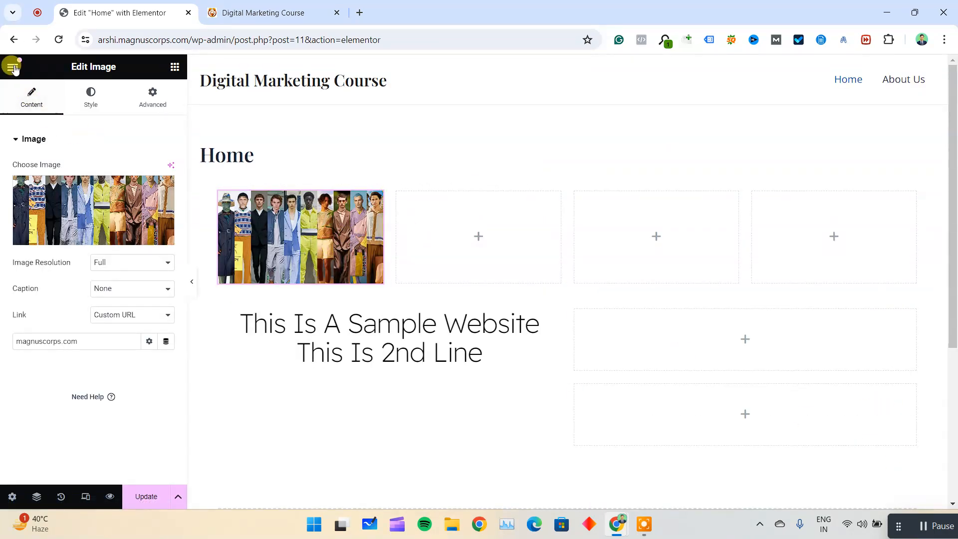
Add a Video widget to the second container of the four-column row and select its YouTube link for replacement.
left_click(175, 66)
scroll(137, 354, "down", 3)
left_click_drag(133, 299, 464, 245)
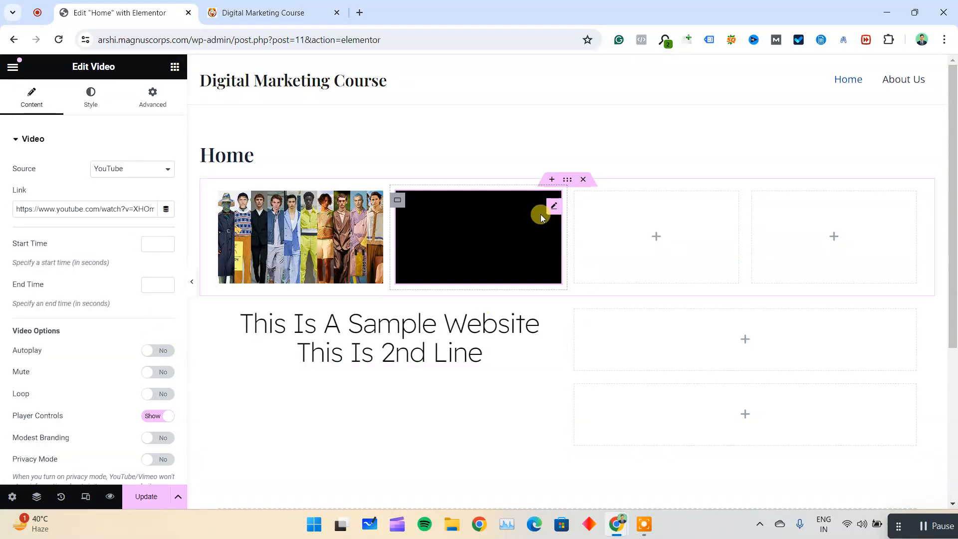
triple_click(26, 208)
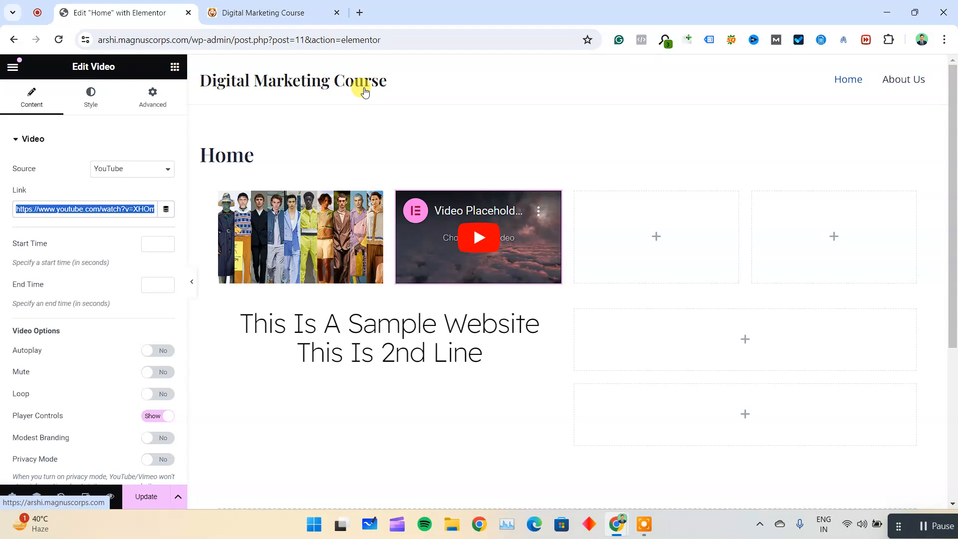
key("ctrl+shift+n")
type("youtube.com")
key("Return")
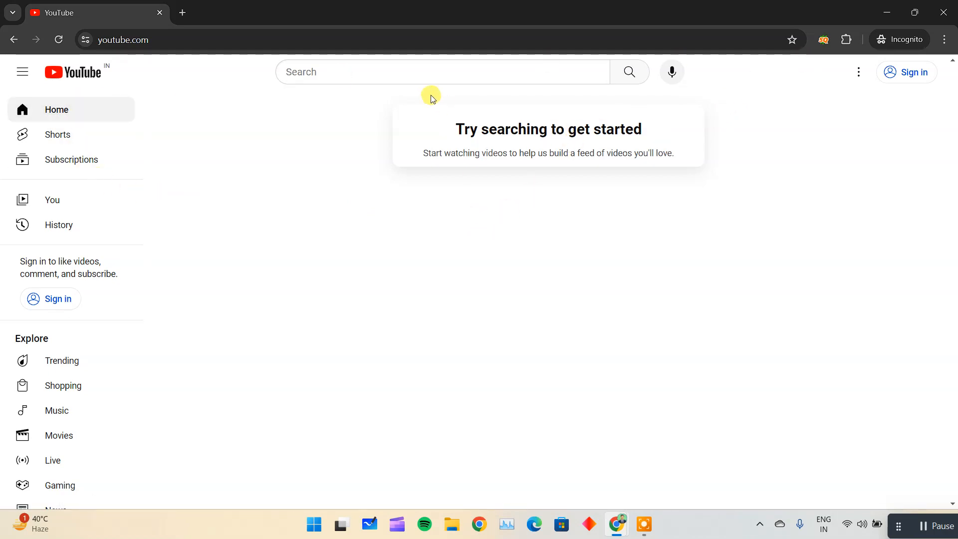
left_click(432, 42)
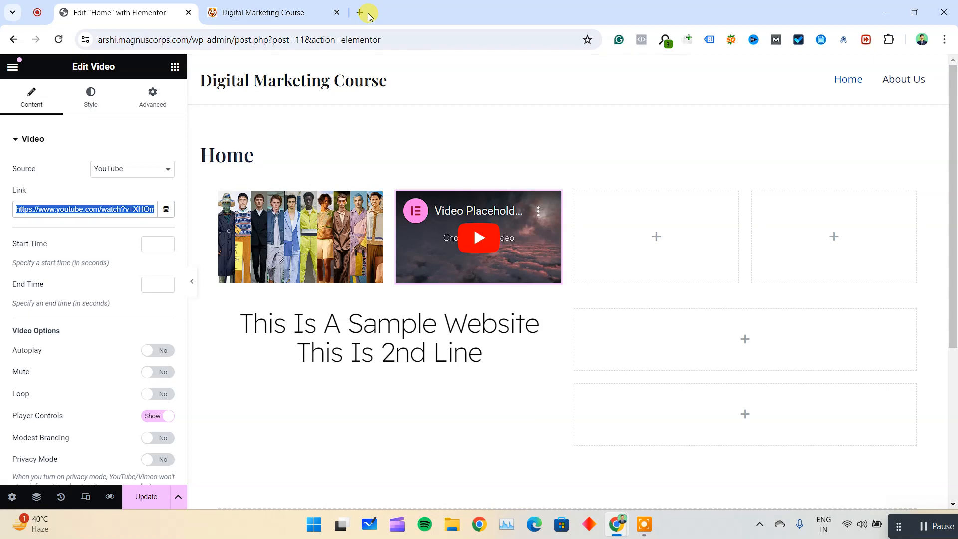
Copy the URL of "The Boys – Season 4 Official Hindi Trailer" from YouTube and use it as the Video widget's link.
left_click(359, 13)
type("youtube.com")
key("Return")
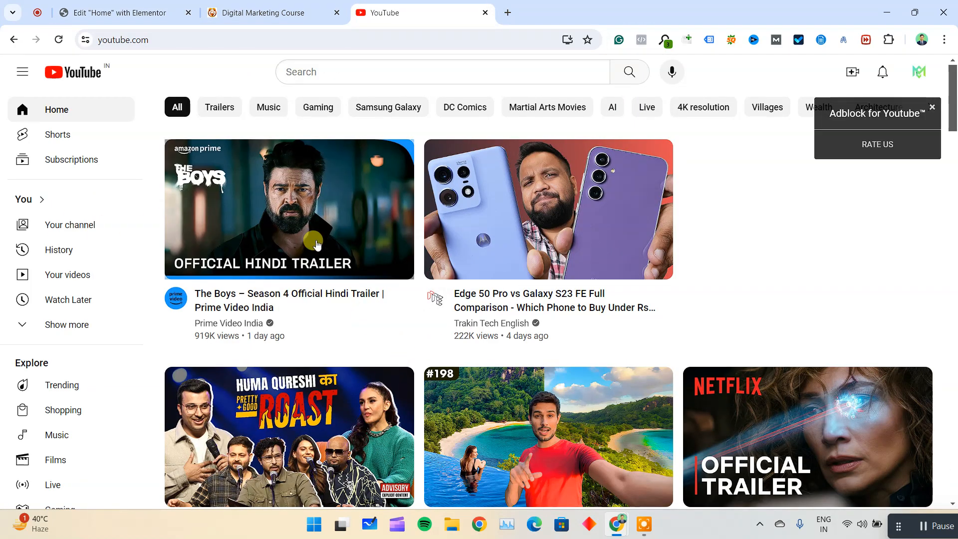
left_click(317, 243)
left_click(296, 38)
key("ctrl+c")
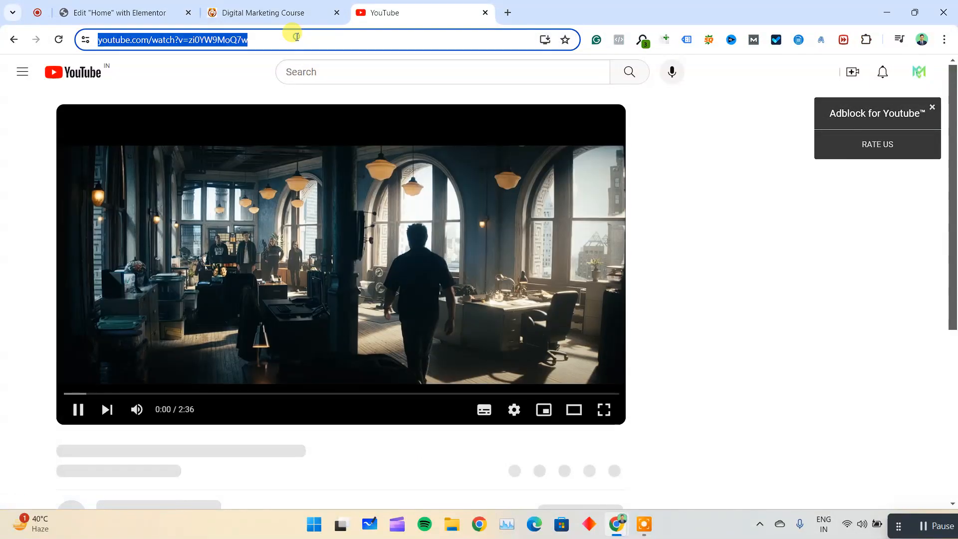
key("ctrl+w")
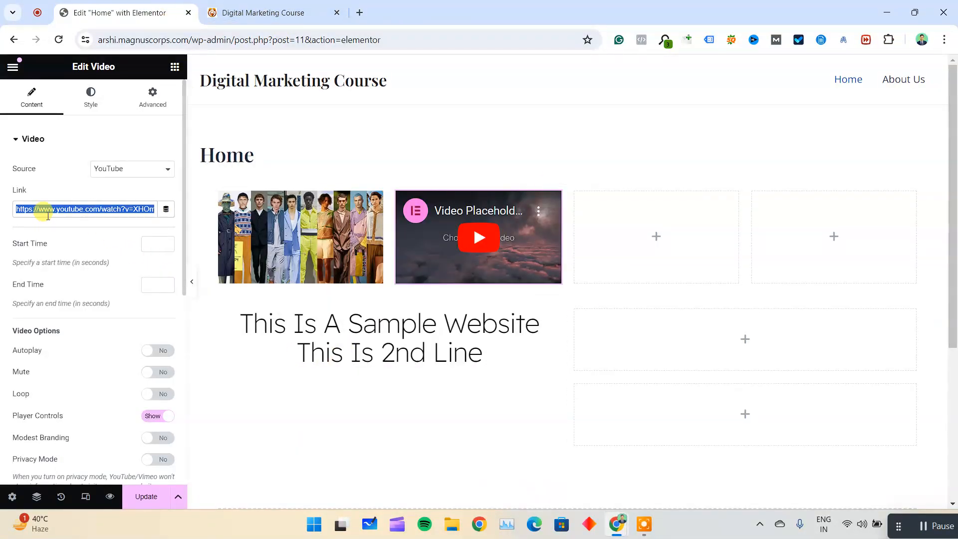
key("ctrl+v")
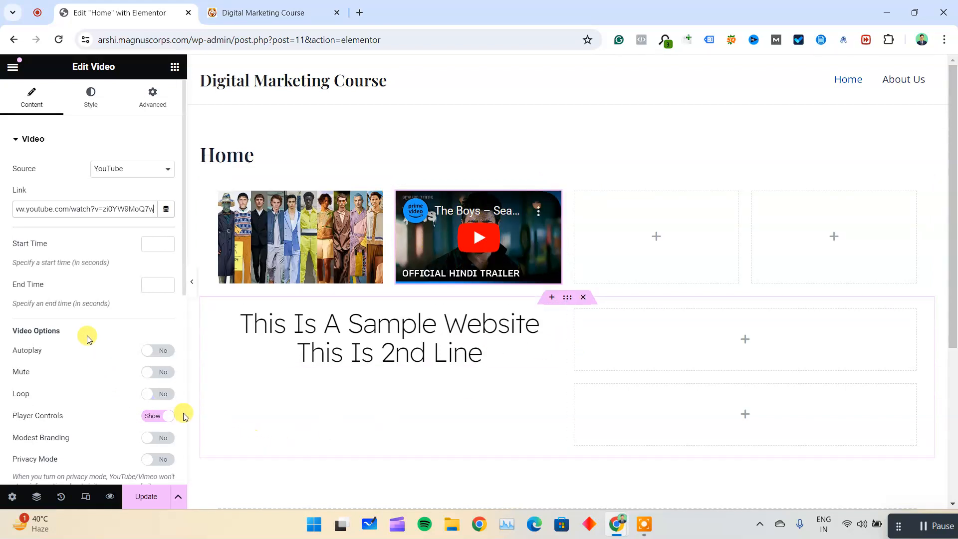
Turn on Autoplay and Mute for the video.
left_click(156, 351)
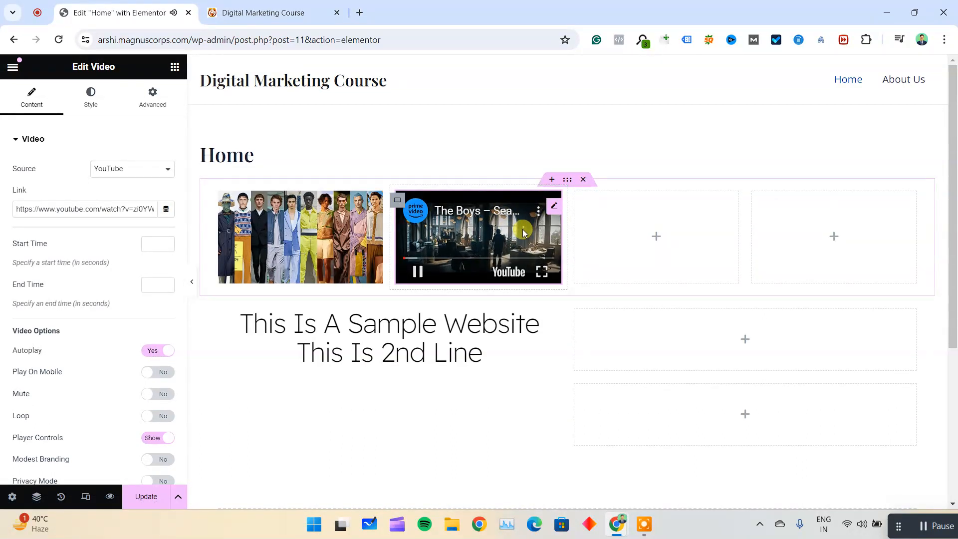
left_click(153, 395)
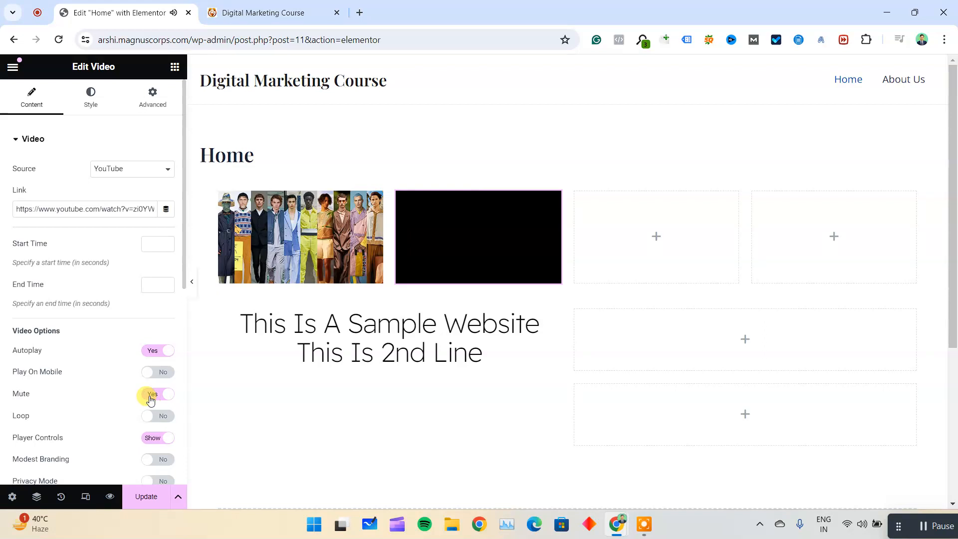
left_click_drag(6, 394, 58, 394)
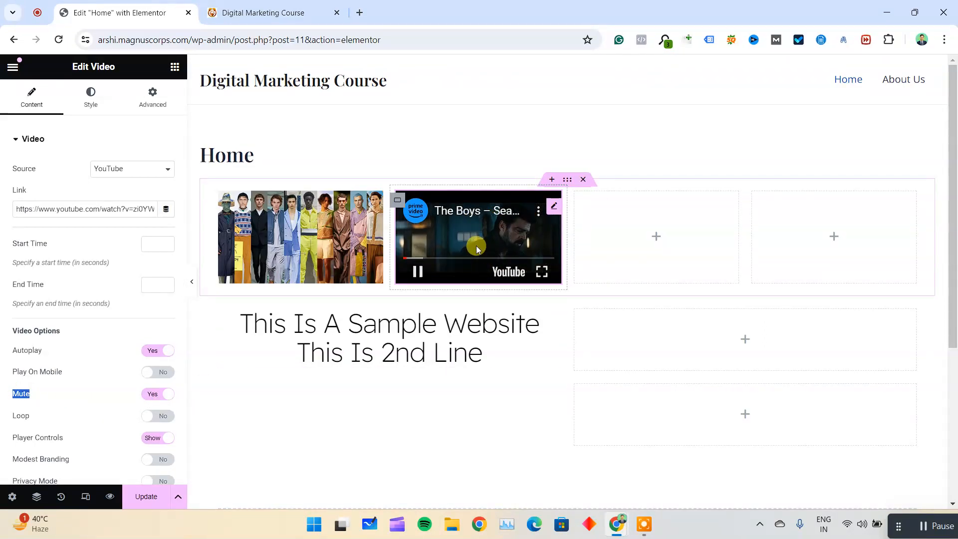
Update the Home page, check the video on the live site and return to the Elementor editor.
left_click(145, 496)
left_click(263, 10)
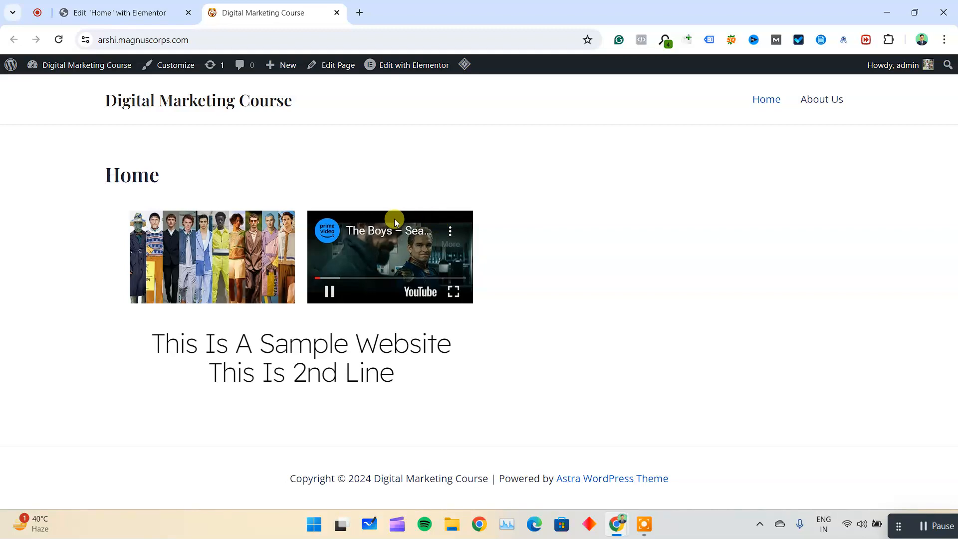
left_click(148, 4)
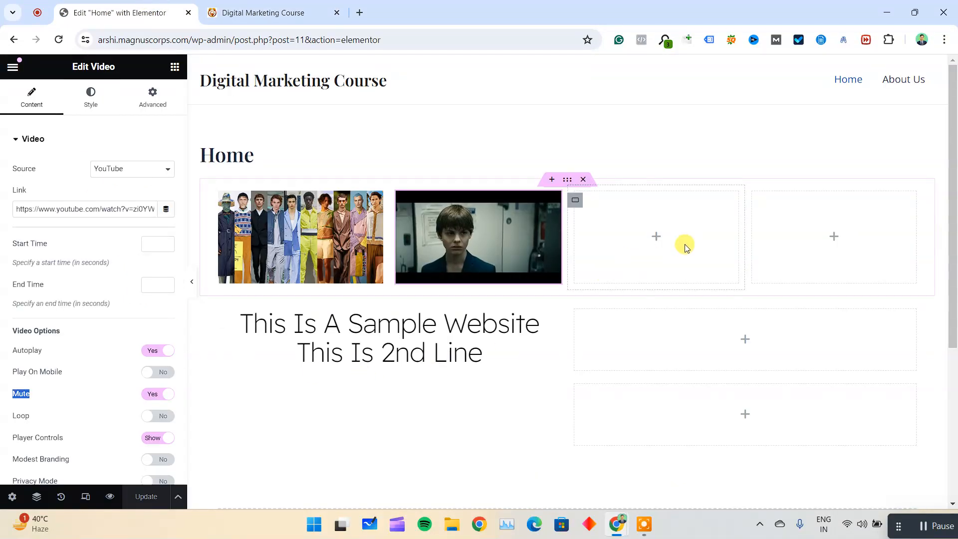
Add a Button widget beneath the two-line heading and center-align it.
left_click(13, 67)
left_click(12, 68)
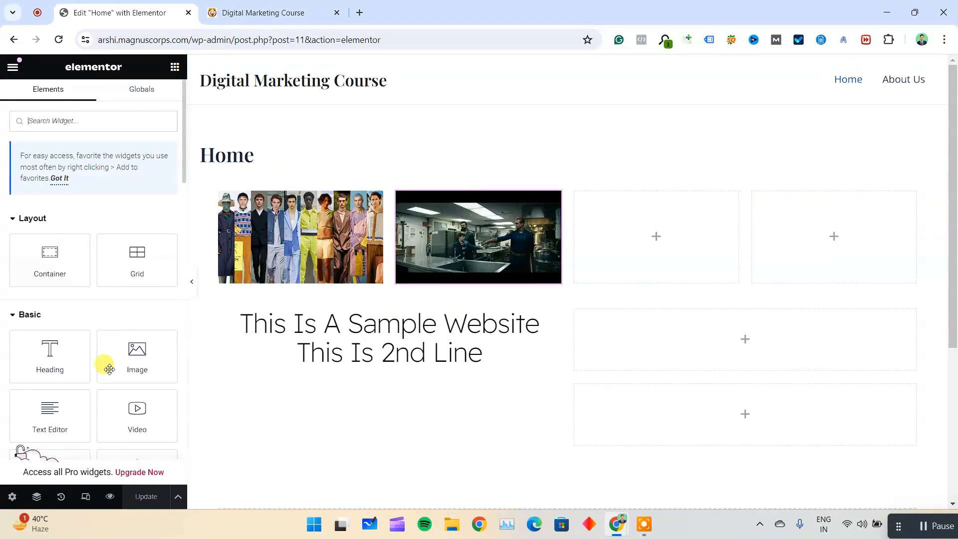
scroll(94, 384, "down", 5)
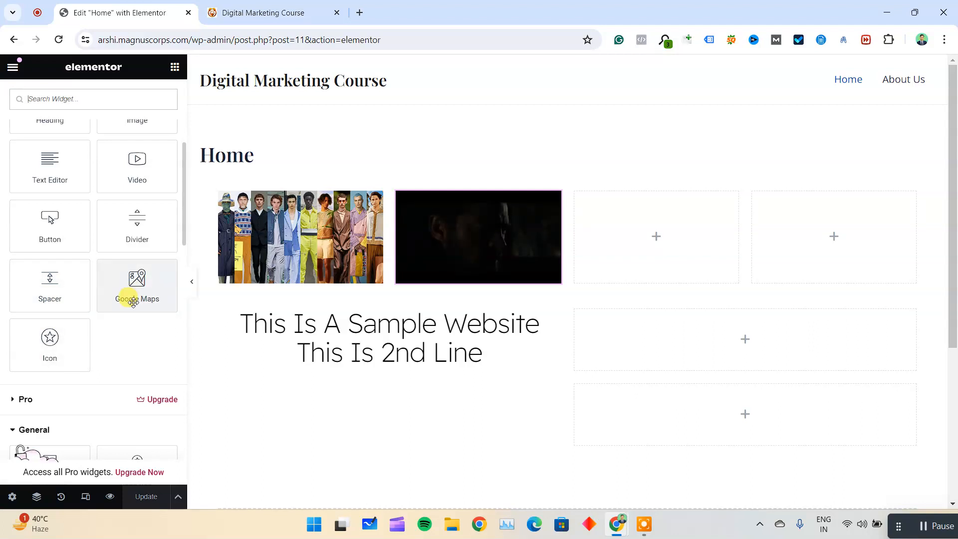
left_click_drag(56, 219, 144, 309)
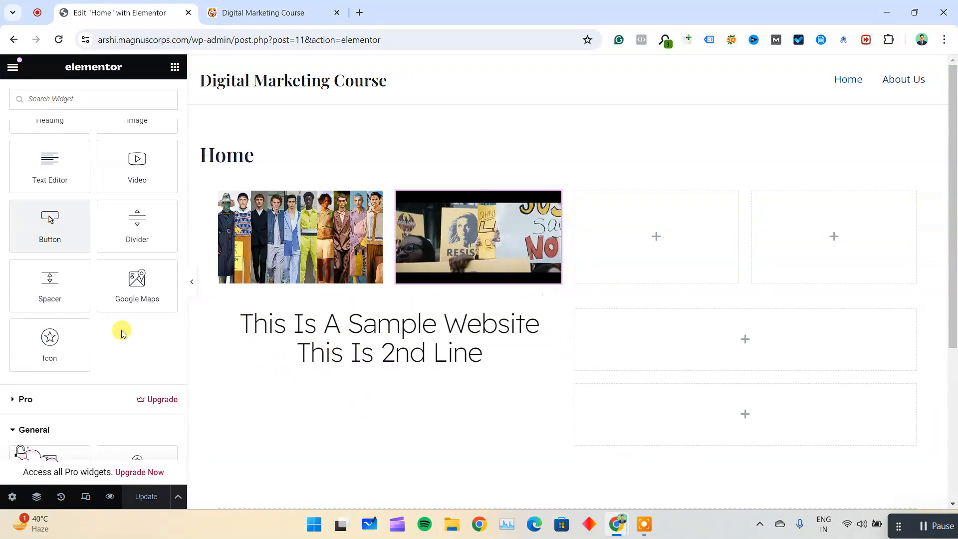
left_click_drag(28, 216, 408, 354)
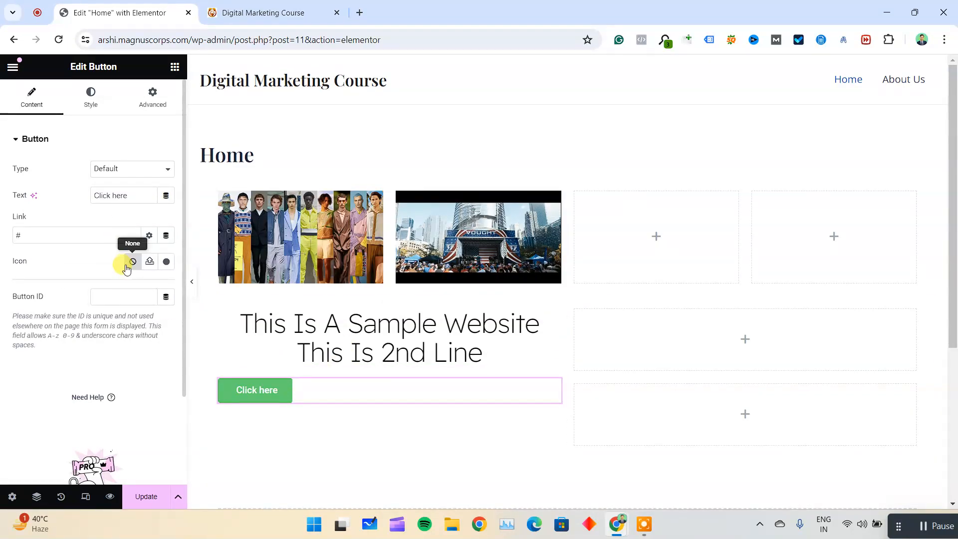
left_click(90, 96)
left_click(132, 169)
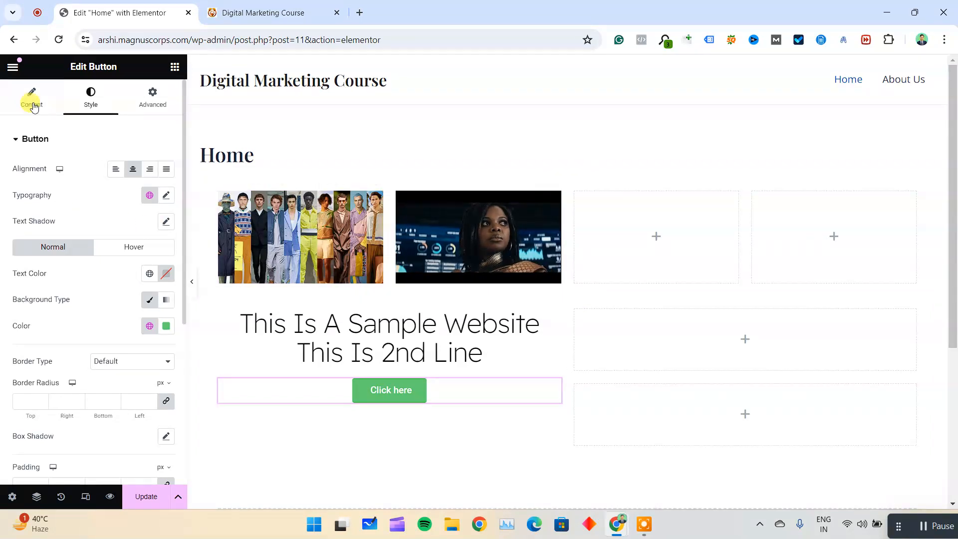
left_click(32, 100)
double_click(119, 195)
left_click(63, 238)
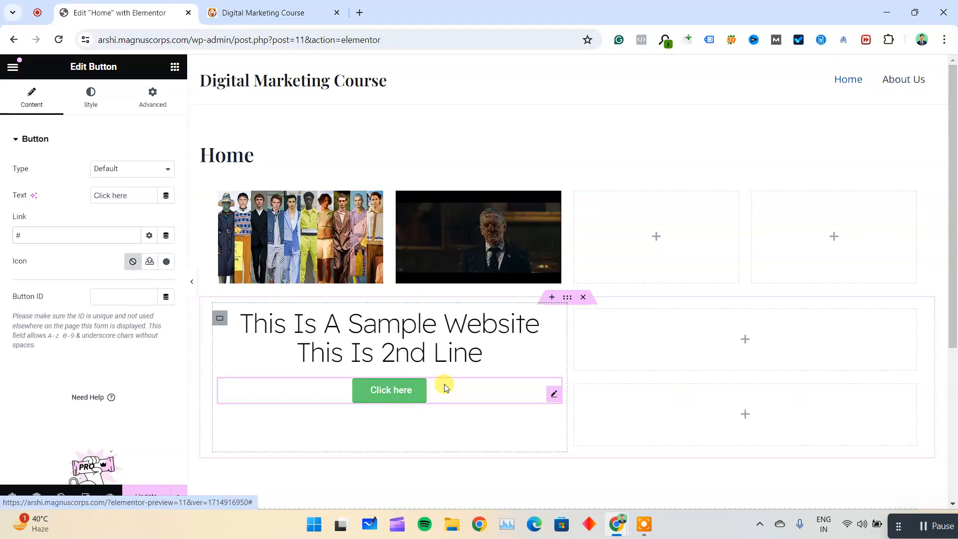
Set the button's text color to white and its background color to orange #FFB000.
left_click(93, 100)
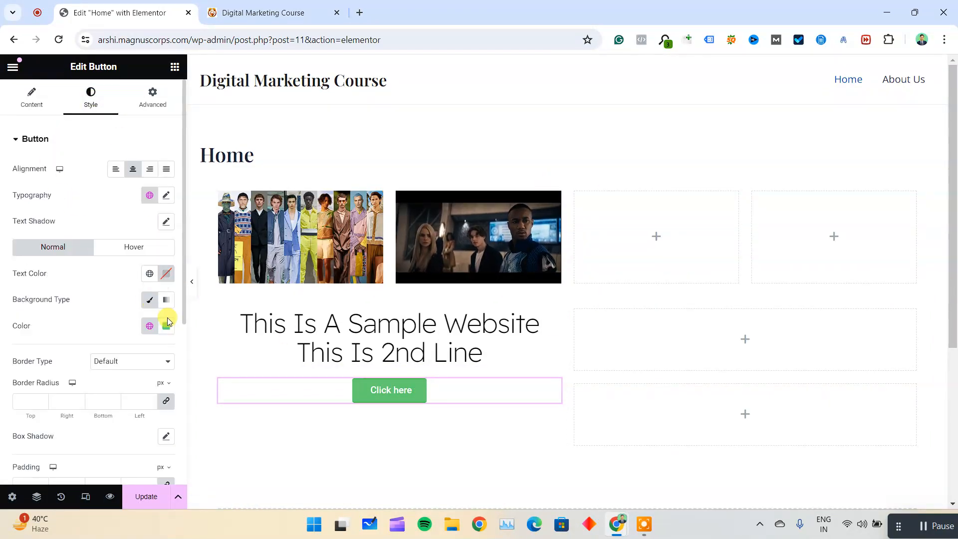
left_click(166, 277)
left_click_drag(198, 358, 50, 309)
left_click(52, 274)
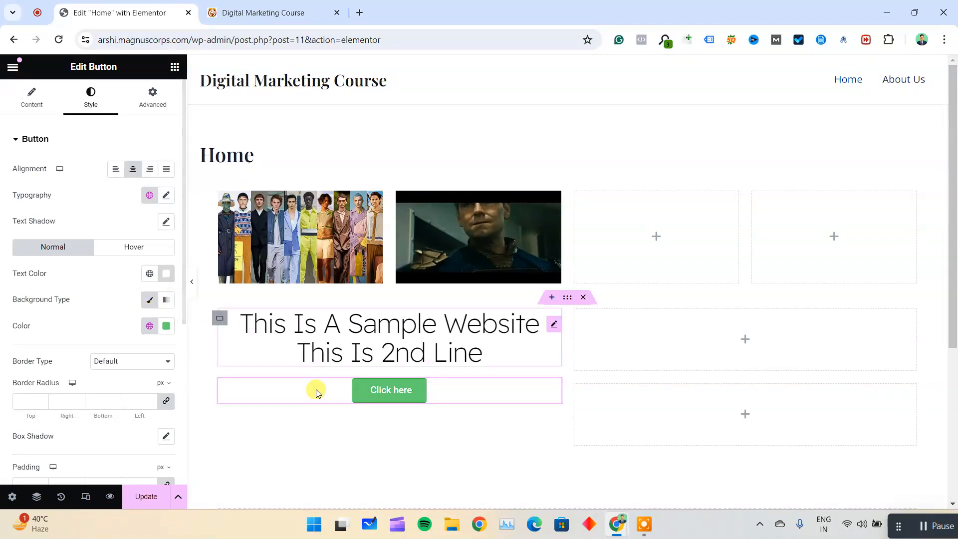
left_click(167, 326)
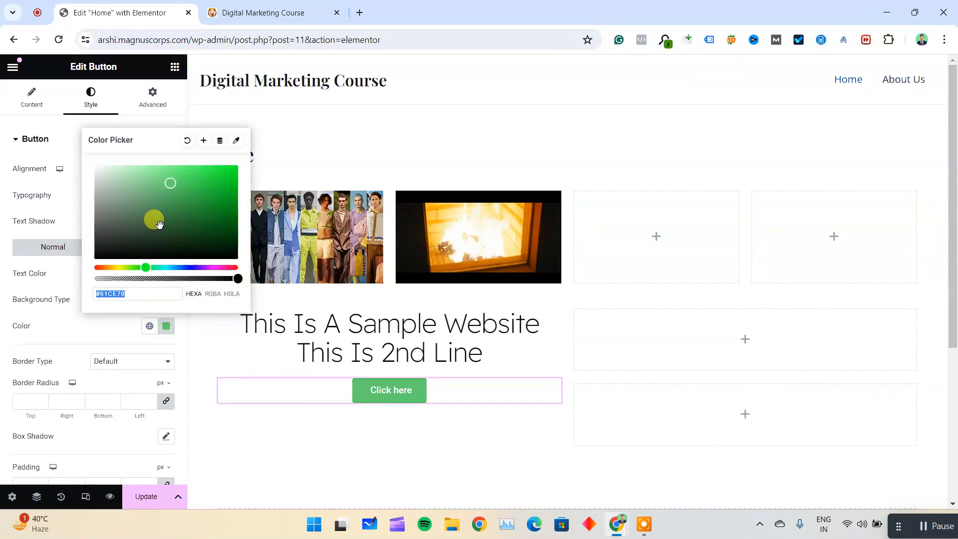
left_click_drag(129, 267, 250, 139)
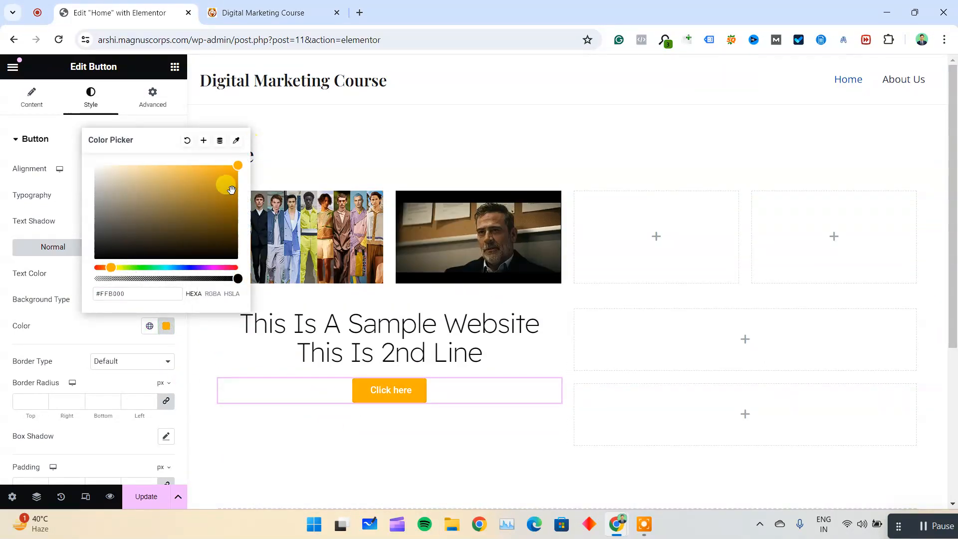
Change the button's background color from orange to a dark violet.
left_click_drag(170, 267, 199, 267)
left_click(226, 182)
left_click_drag(226, 183, 237, 204)
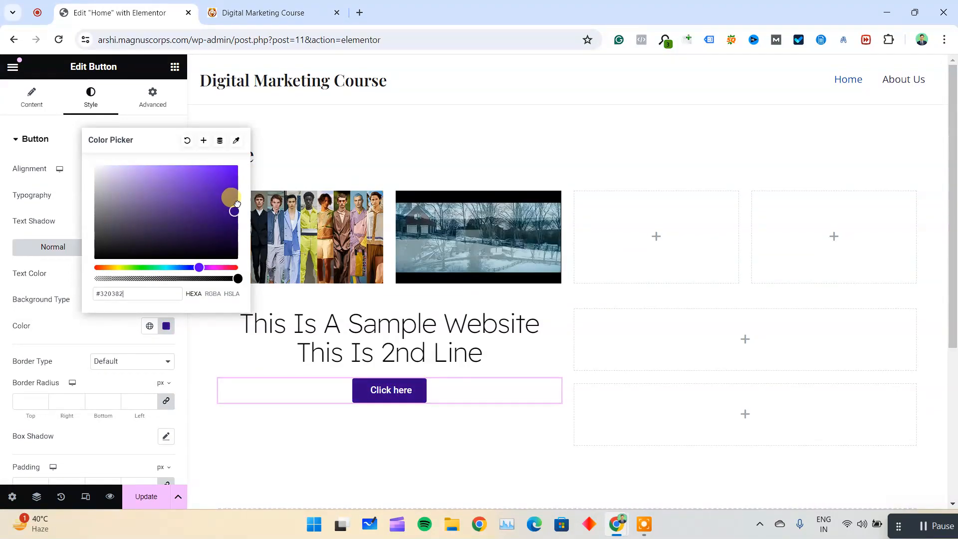
left_click(94, 328)
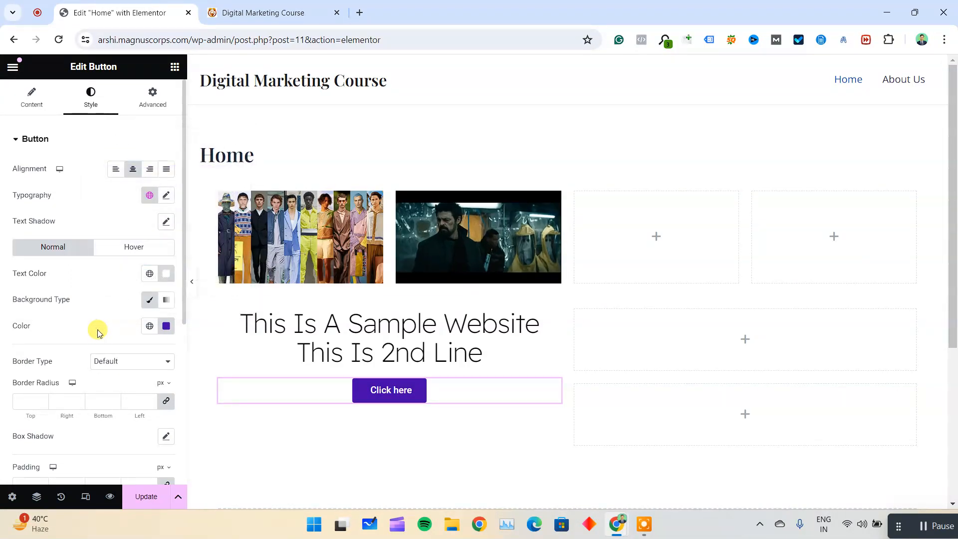
Round the button by setting its border radius to 50 px on all four corners.
scroll(100, 386, "down", 4)
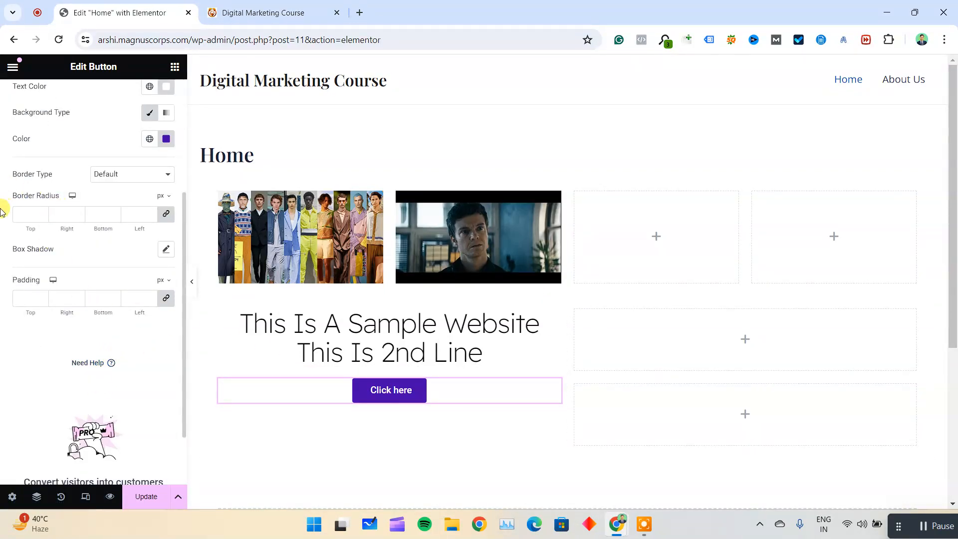
scroll(13, 167, "up", 4)
scroll(13, 167, "down", 4)
scroll(12, 167, "up", 4)
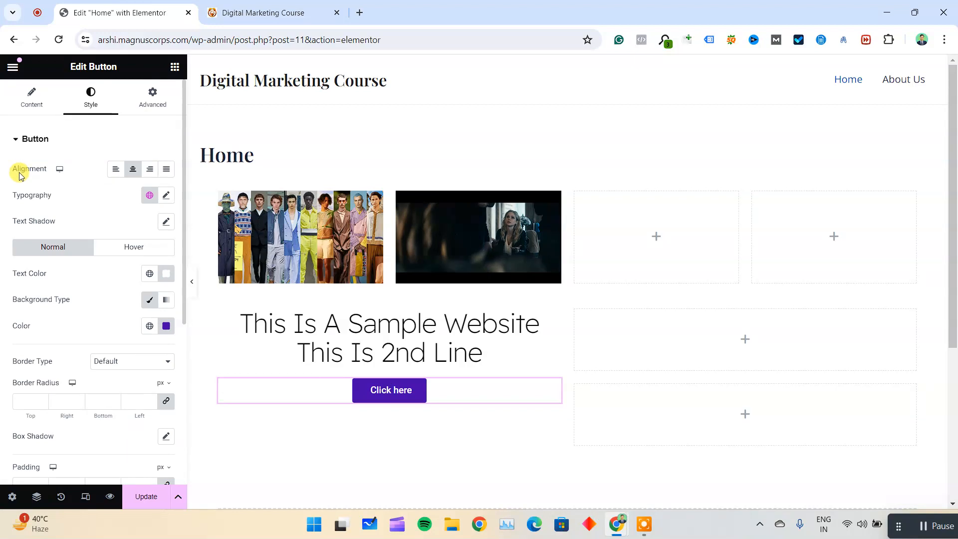
scroll(19, 180, "down", 5)
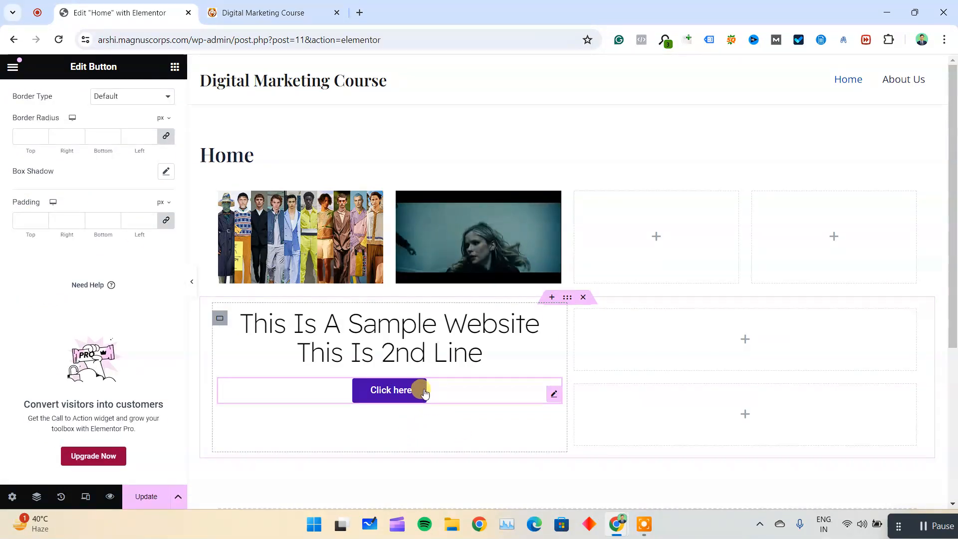
scroll(111, 246, "up", 3)
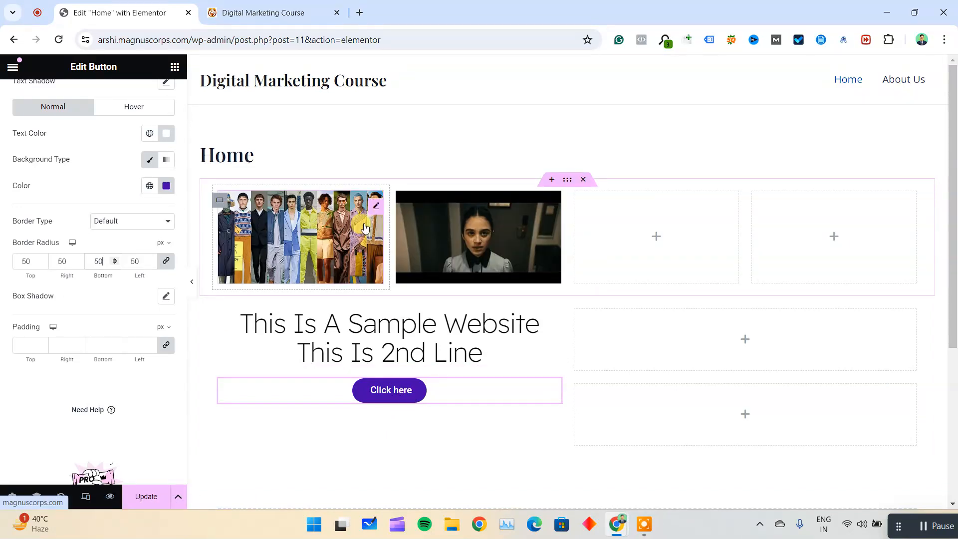
Open the style settings of the image in the first column, try raising its Width and clear the value.
left_click(322, 223)
left_click(79, 91)
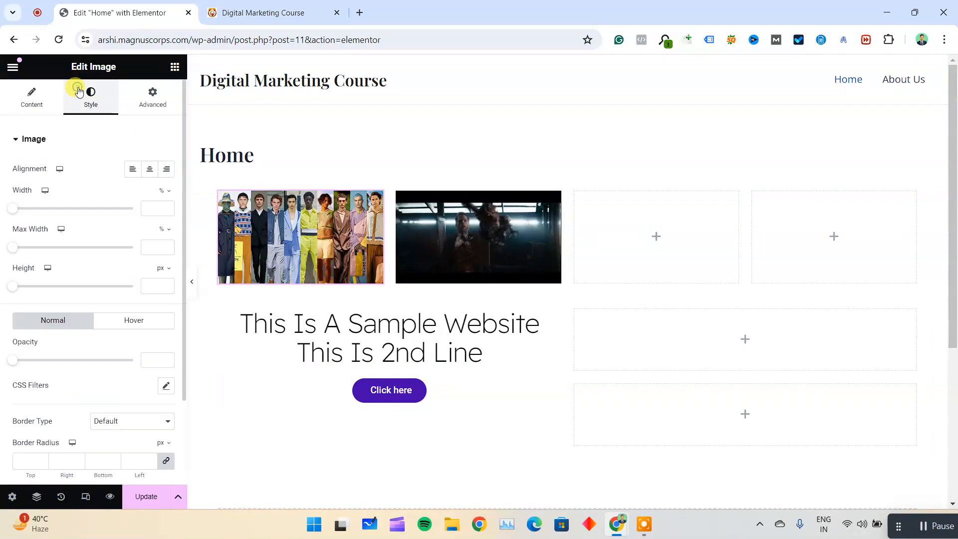
left_click_drag(20, 207, 140, 210)
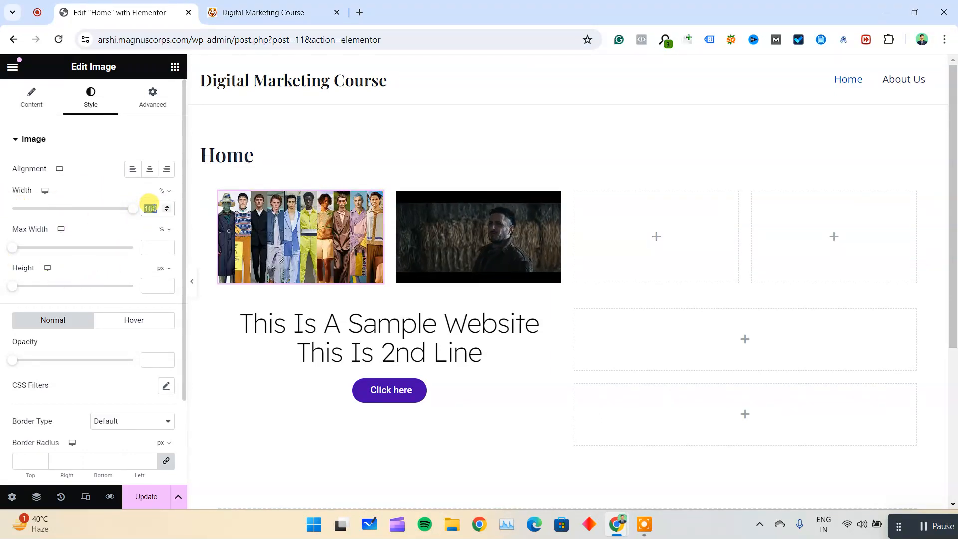
left_click(153, 208)
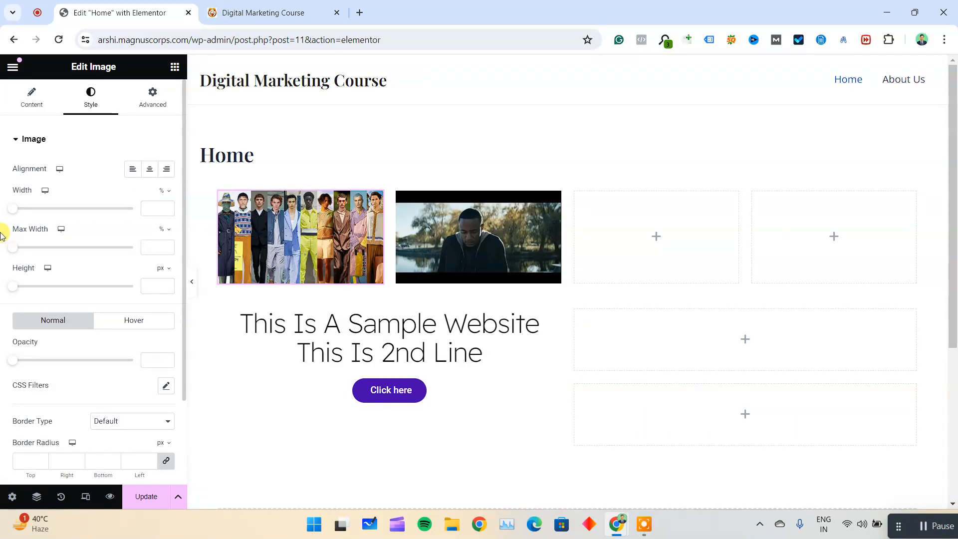
Try a Max Width of 88% on the image, compare with the live page and clear the Max Width value.
left_click_drag(16, 250, 122, 257)
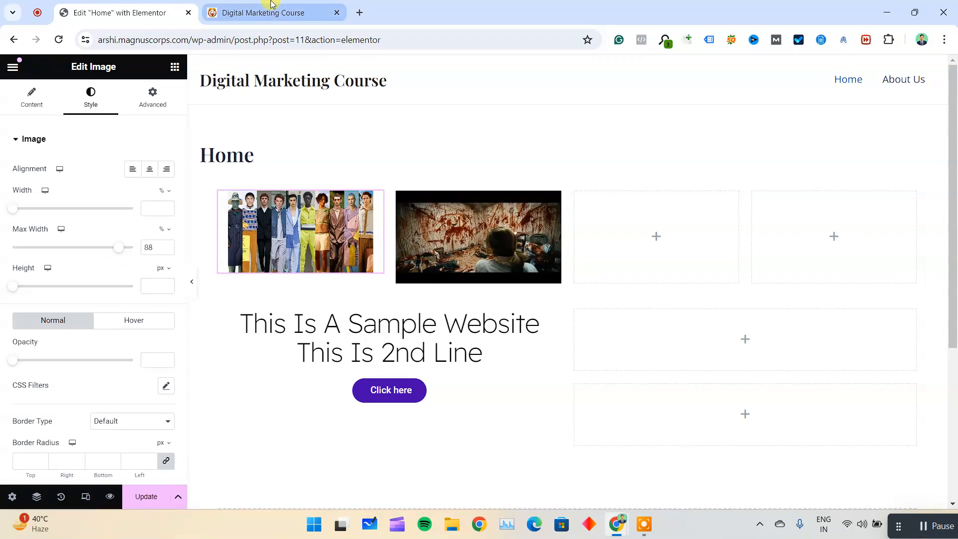
left_click(261, 13)
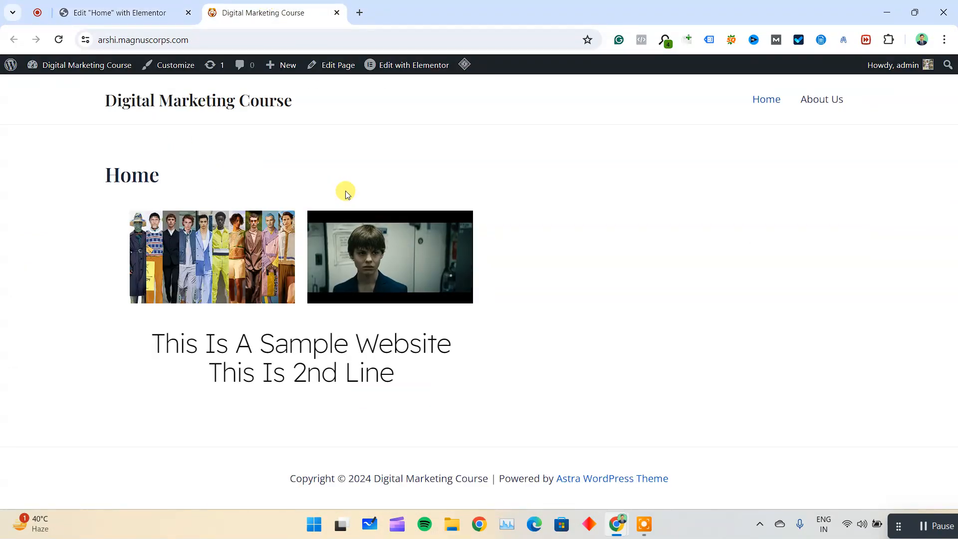
left_click(65, 12)
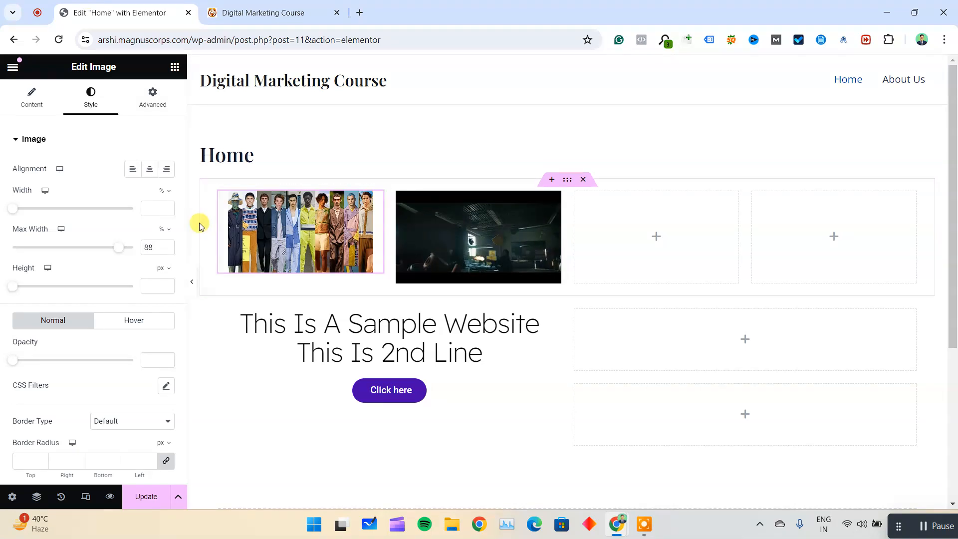
left_click_drag(118, 247, 13, 248)
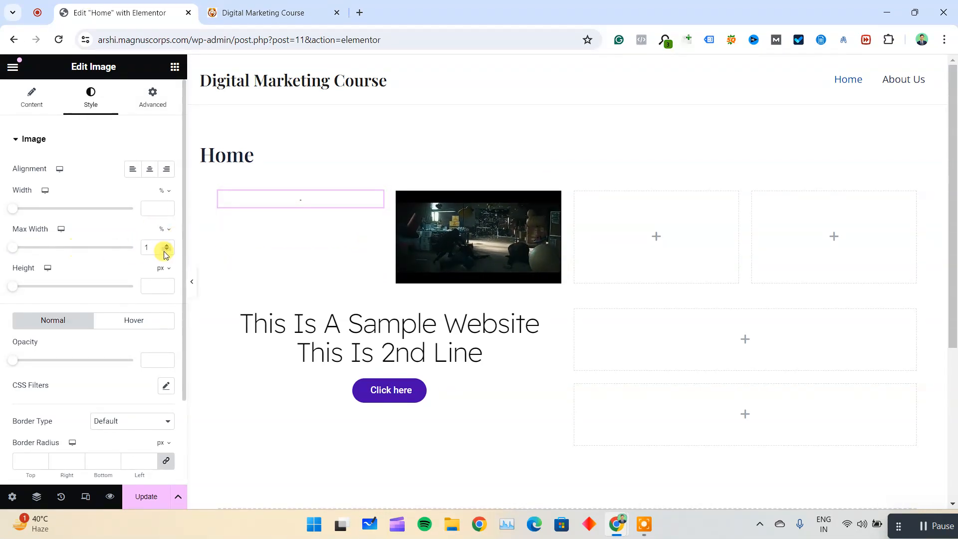
key("BackSpace")
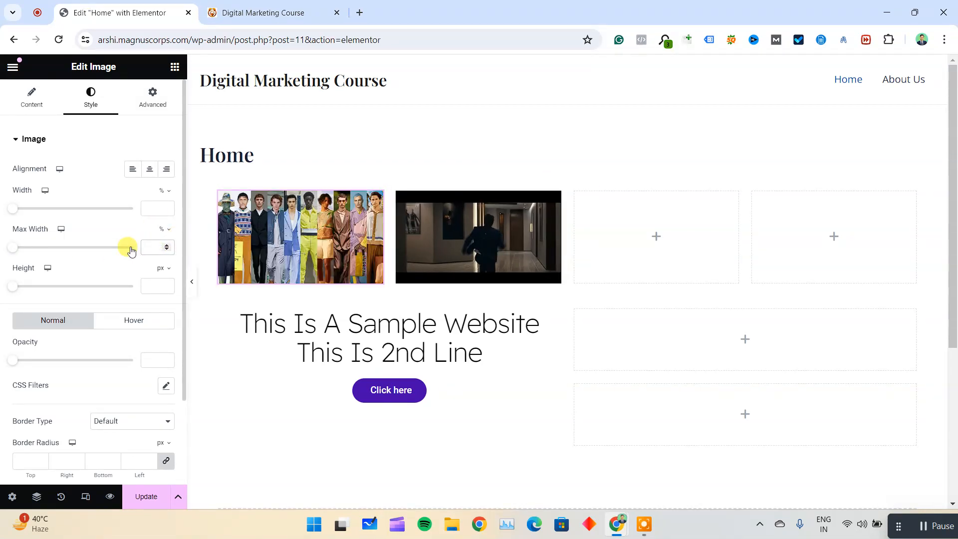
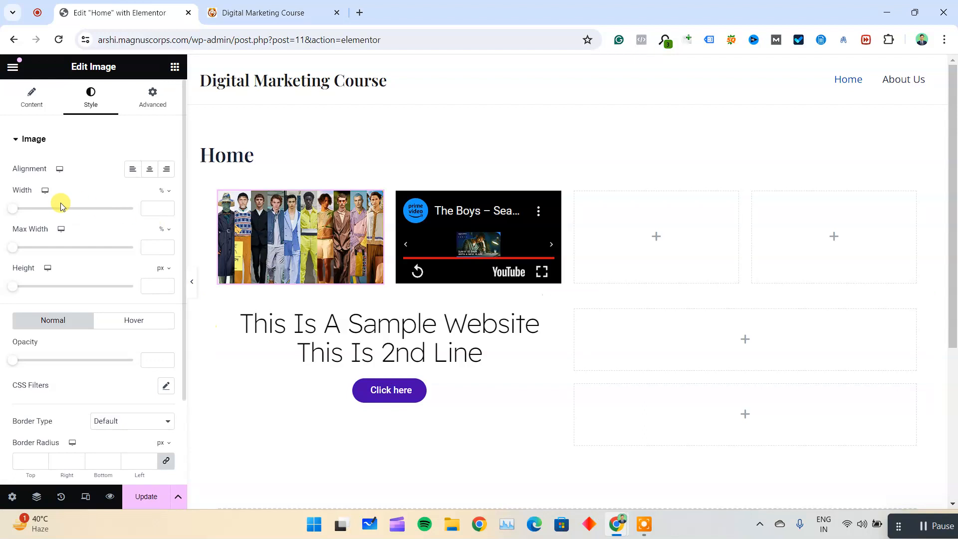
Set the first column image's border radius to 50 px on all four corners, update the page and check it live.
scroll(78, 357, "down", 2)
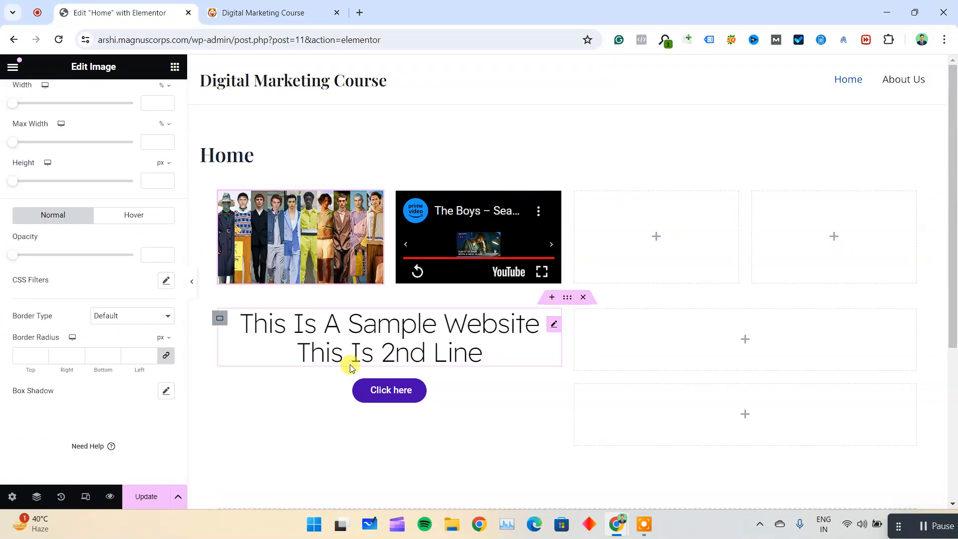
left_click_drag(6, 343, 52, 340)
type("50")
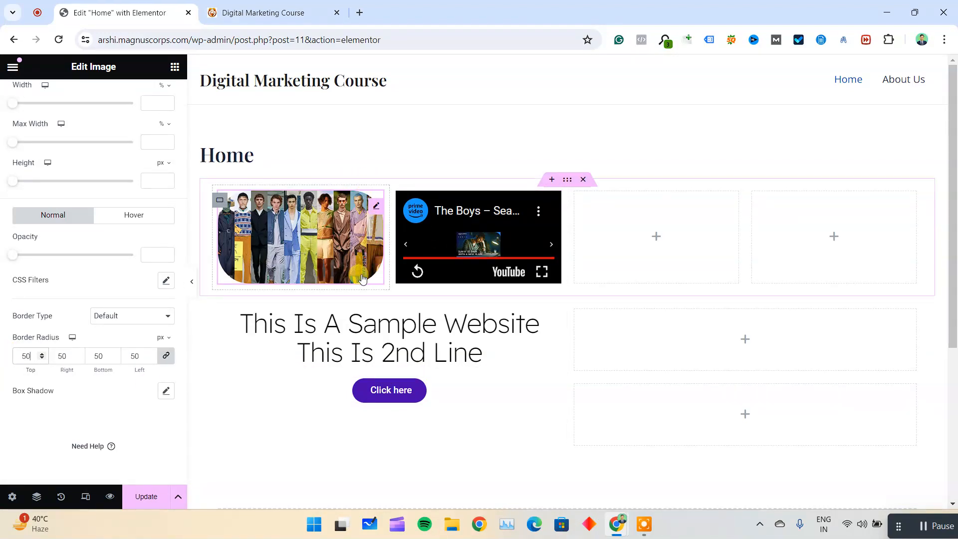
left_click(146, 495)
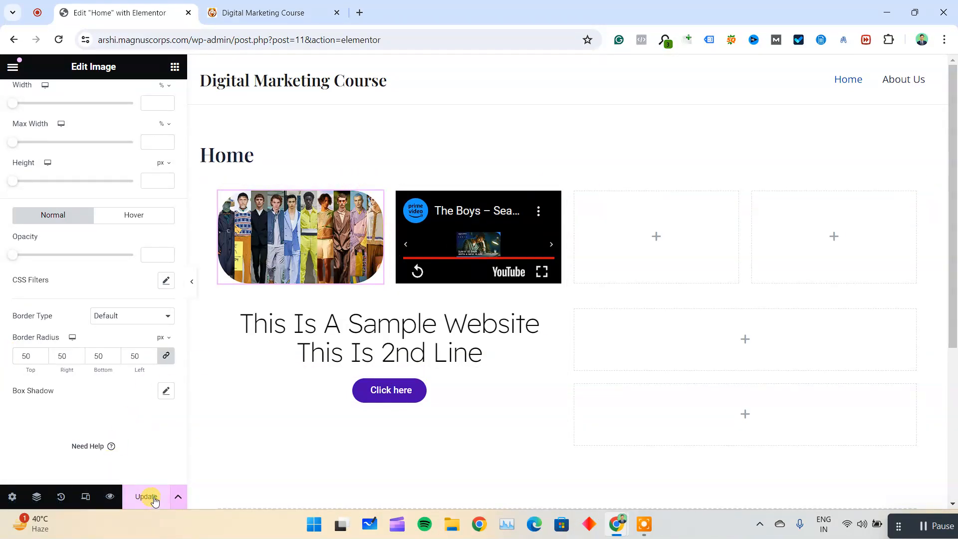
left_click(285, 11)
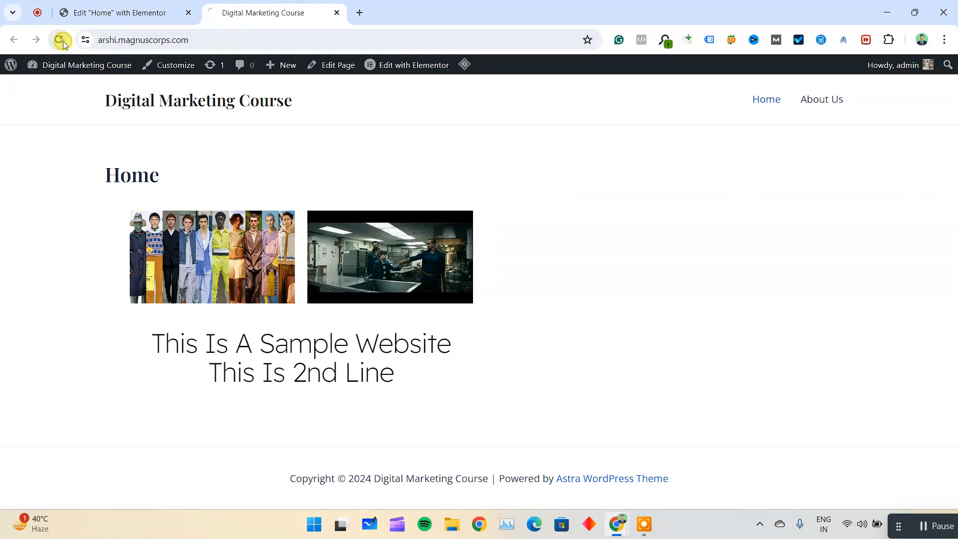
left_click(61, 40)
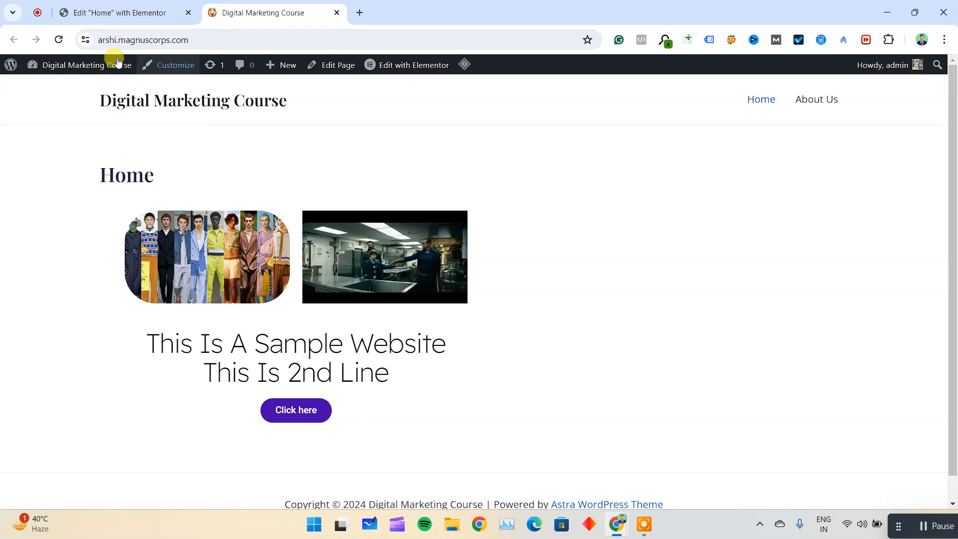
left_click(125, 12)
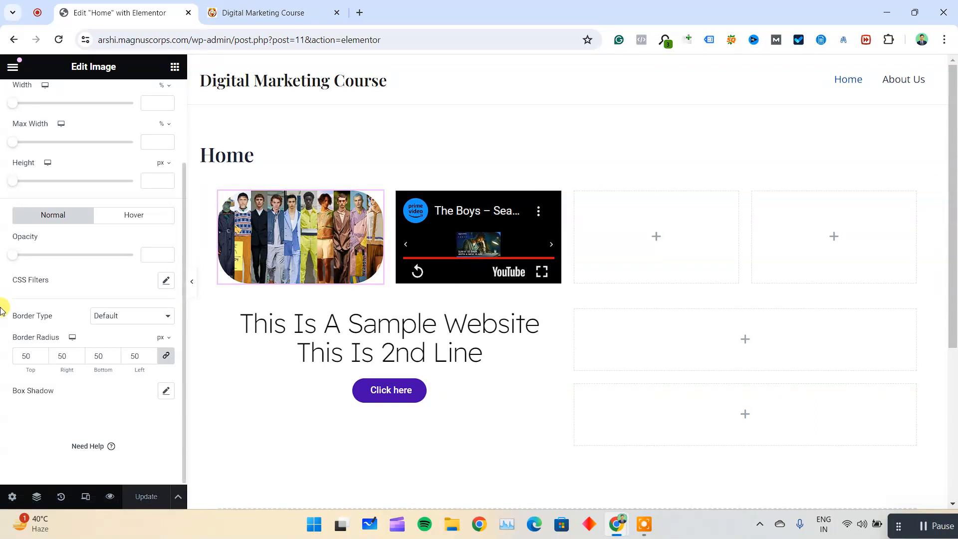
Link the "Click here" button to magnuscorps.com and update the page.
scroll(47, 210, "up", 3)
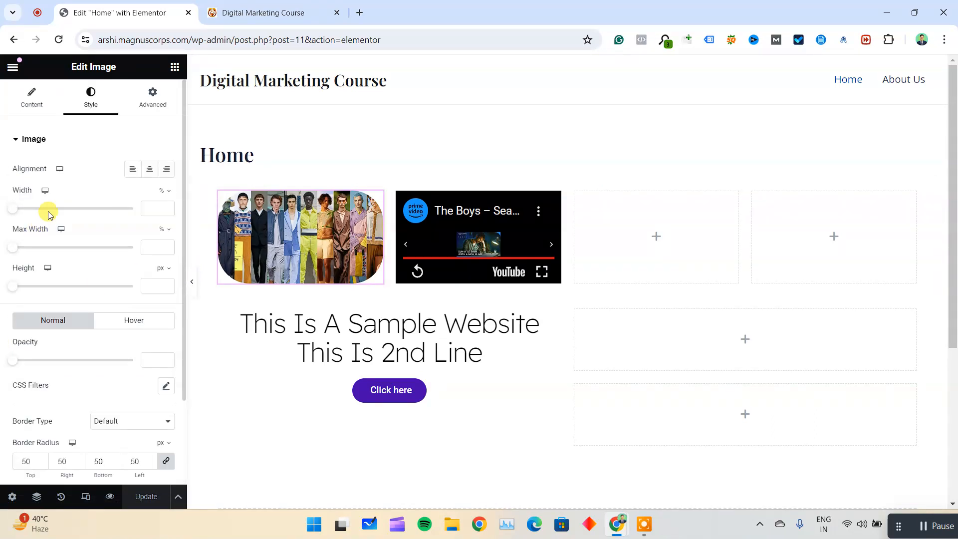
left_click(461, 389)
left_click(36, 96)
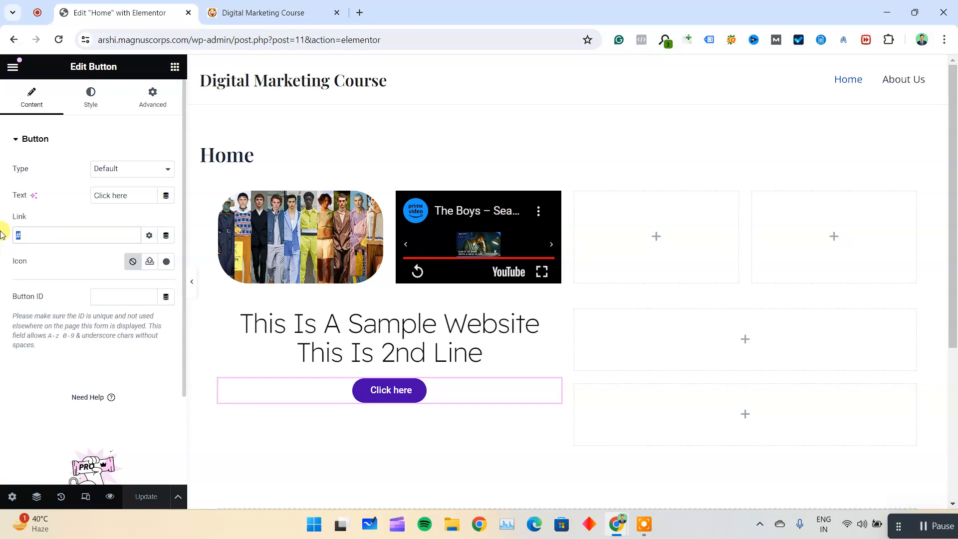
type("magnuscorps.com")
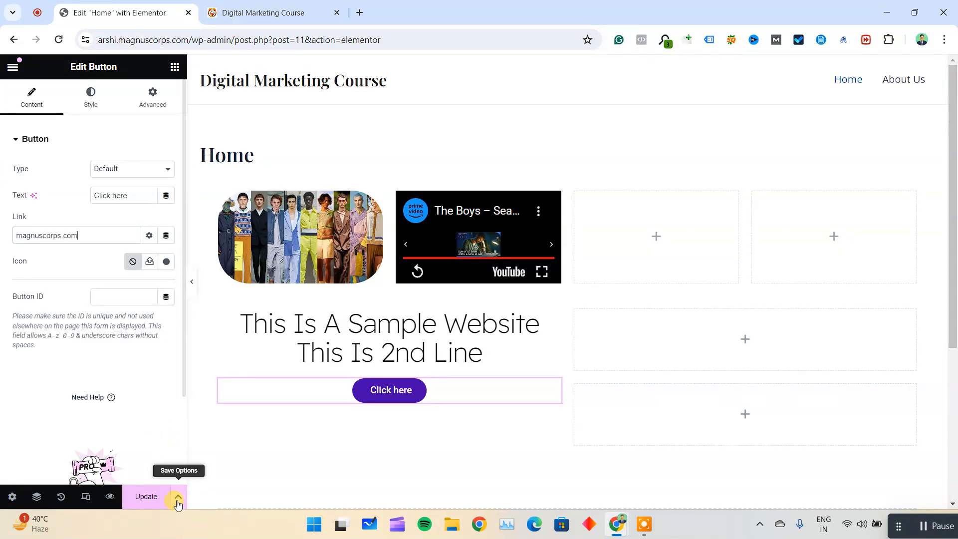
left_click(146, 496)
Reload the live page, test the "Click here" button's link and return to the editor.
left_click(263, 12)
left_click(58, 39)
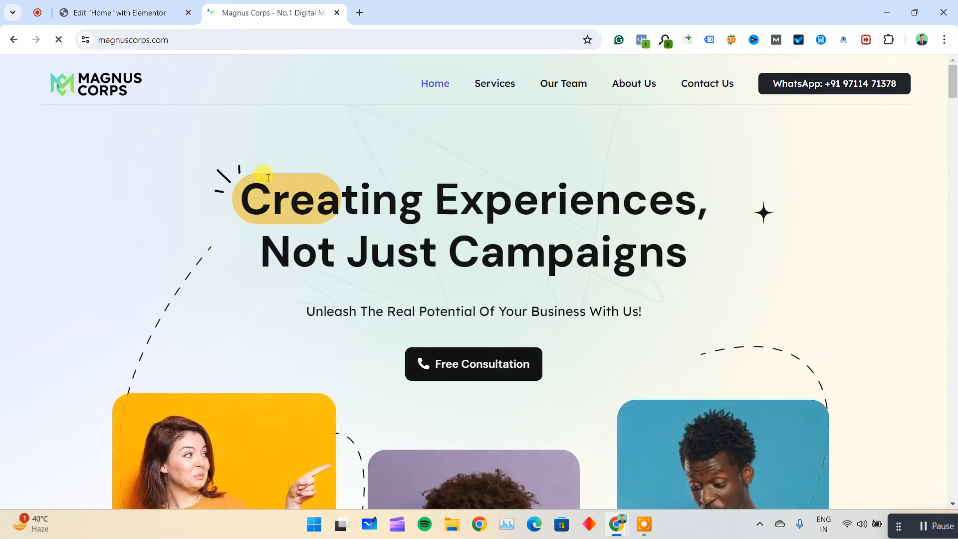
left_click(16, 44)
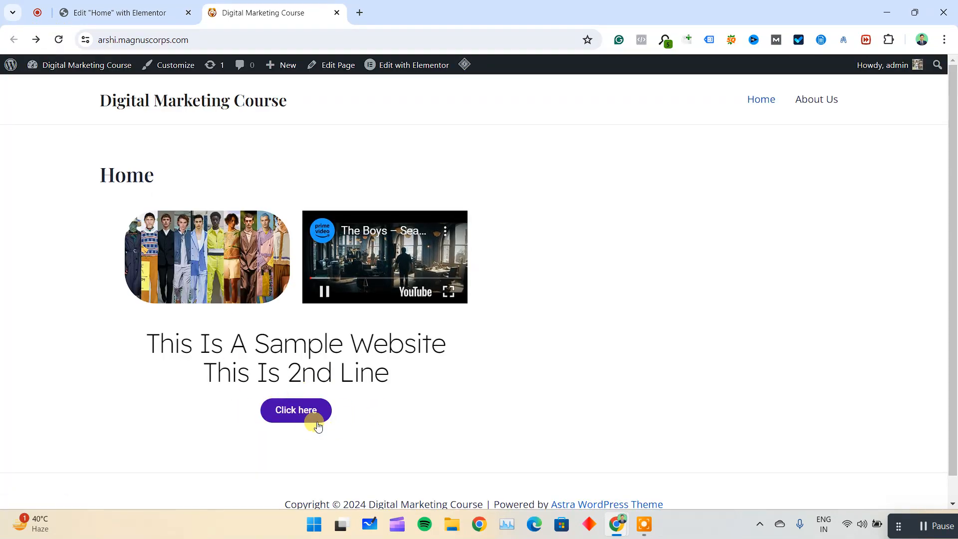
left_click(194, 6)
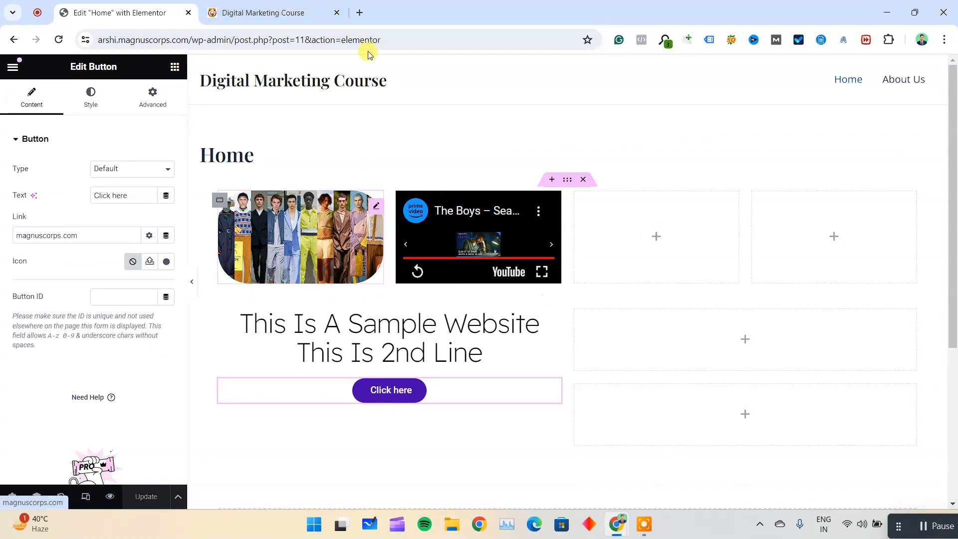
Open the live page button's link in a new browser tab, view the linked site and return to the editor.
key("ctrl+Tab")
right_click(315, 412)
left_click(375, 281)
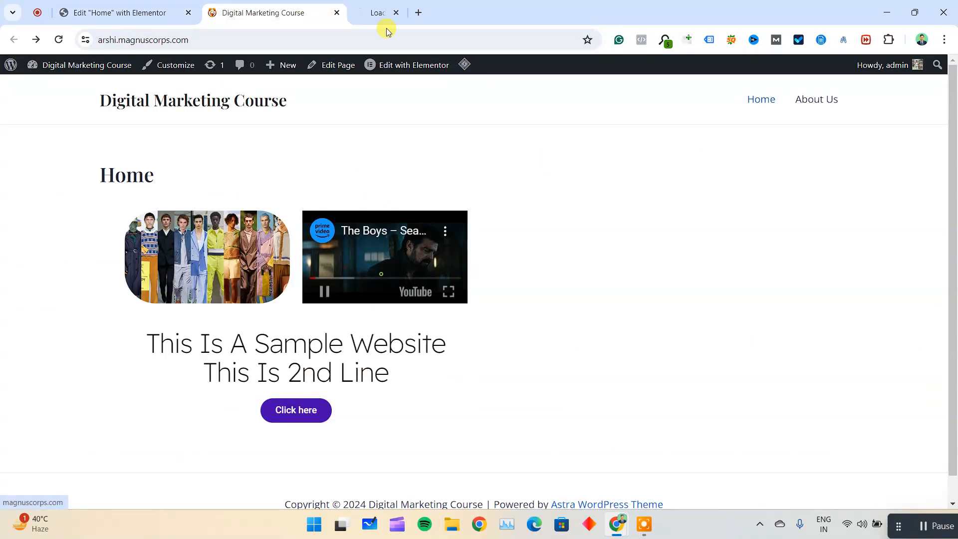
key("ctrl+Tab")
key("ctrl+Tab")
left_click(358, 6)
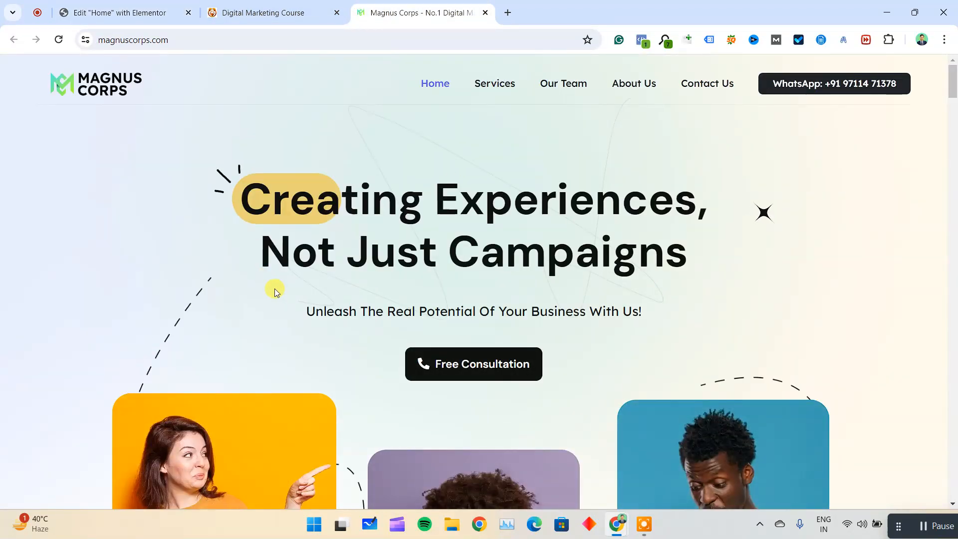
left_click(106, 4)
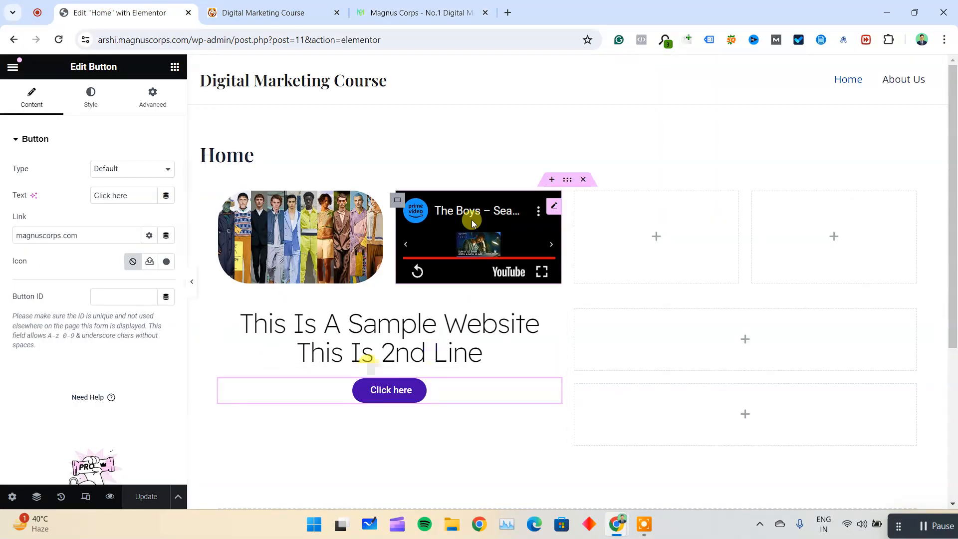
Examine the headline, tagline, images and statistics row on the Magnus Corps homepage as a layout example.
left_click(424, 7)
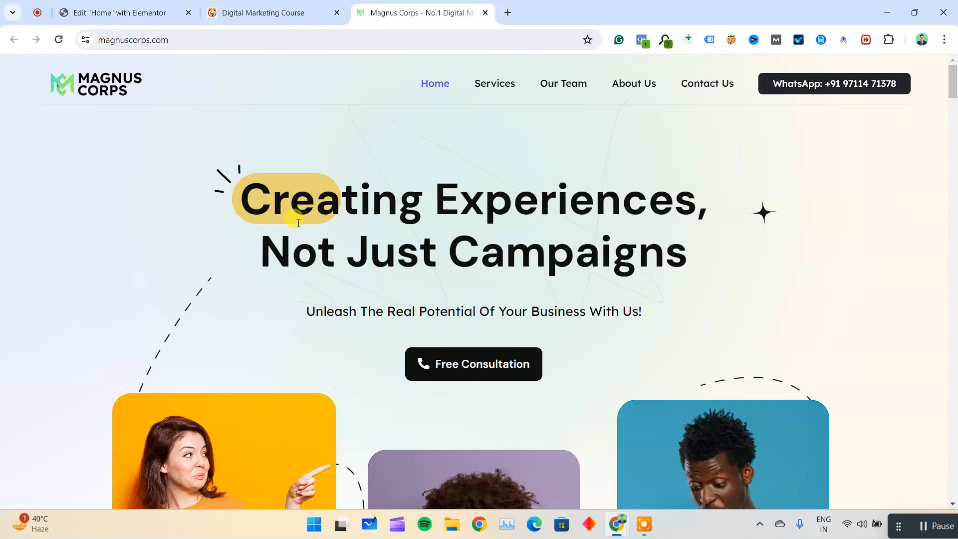
left_click_drag(271, 208, 635, 250)
left_click_drag(311, 306, 671, 310)
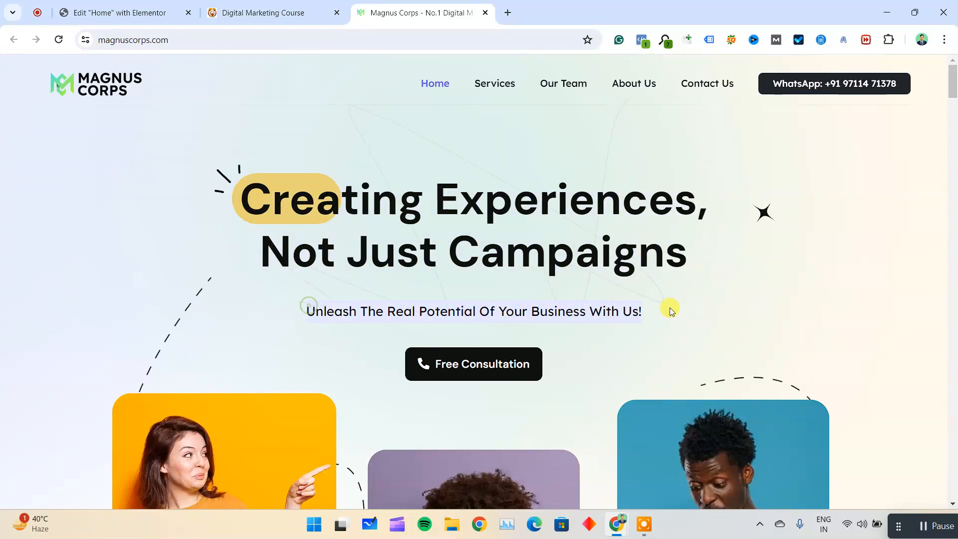
scroll(654, 348, "down", 3)
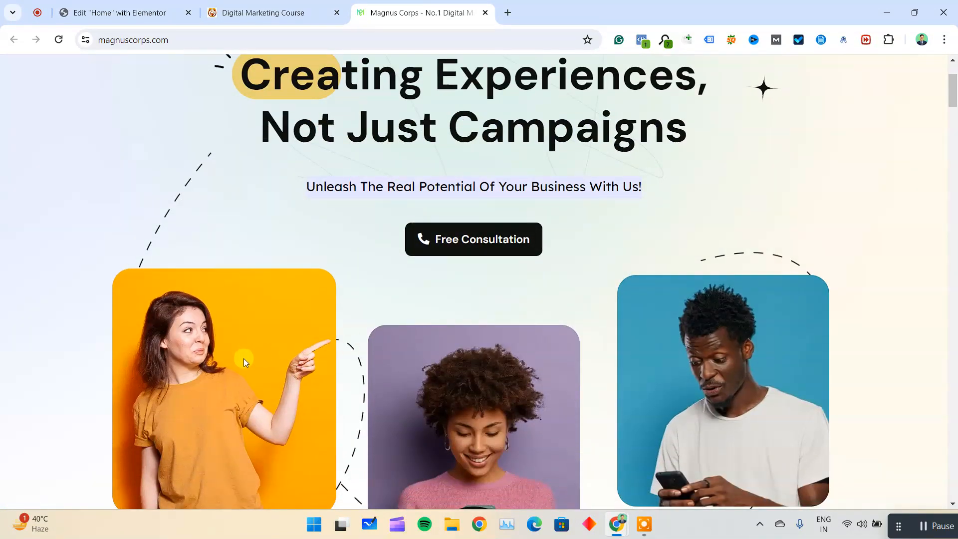
scroll(767, 361, "down", 3)
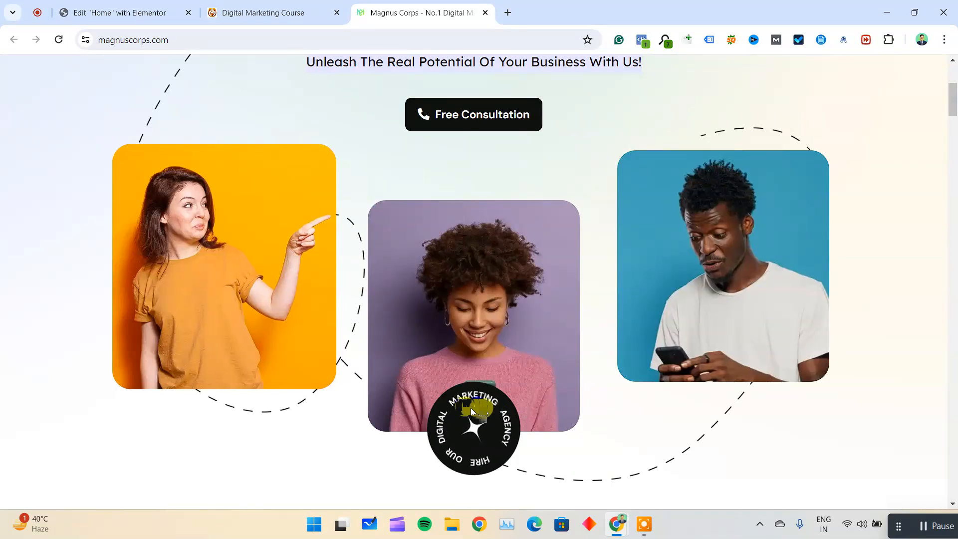
scroll(568, 384, "down", 7)
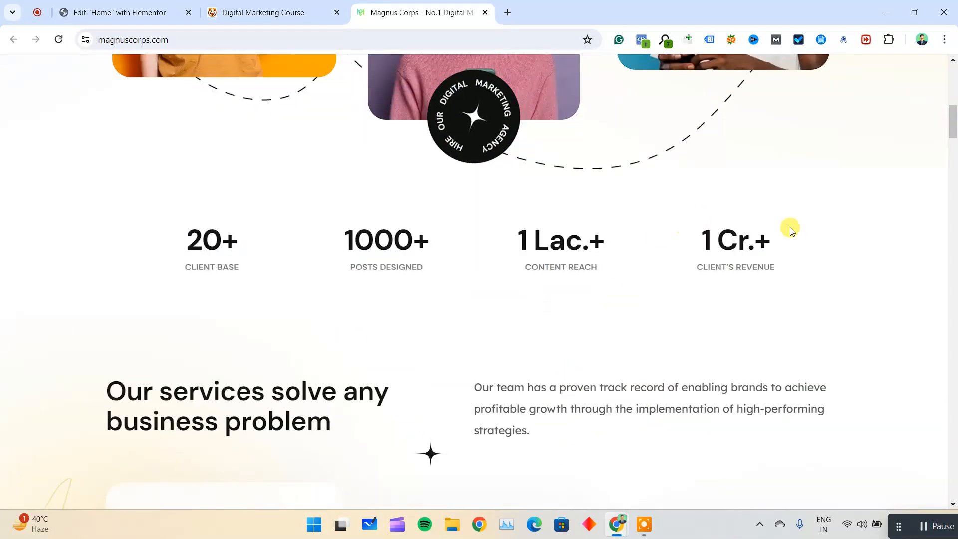
left_click_drag(120, 231, 774, 250)
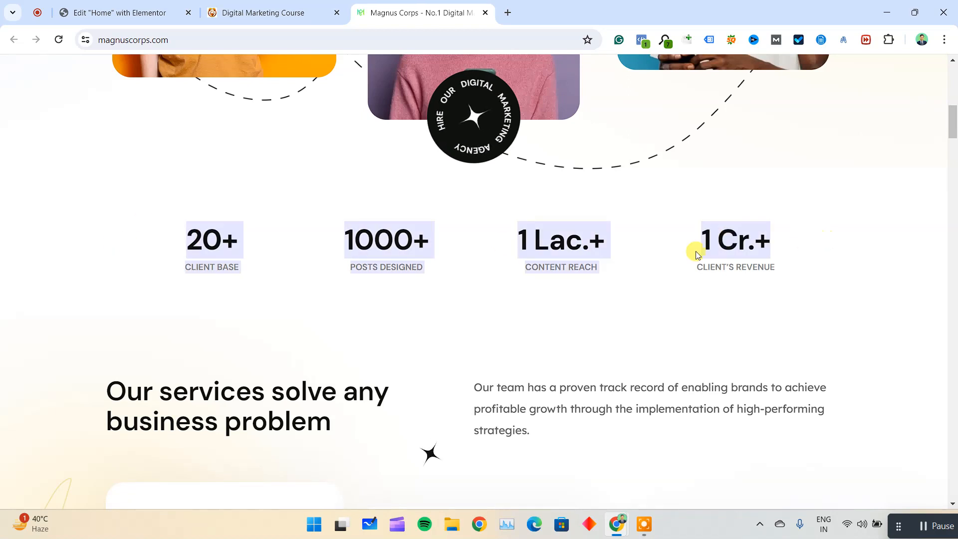
left_click(553, 265)
left_click_drag(523, 267, 606, 268)
left_click_drag(716, 265, 821, 260)
left_click(804, 270)
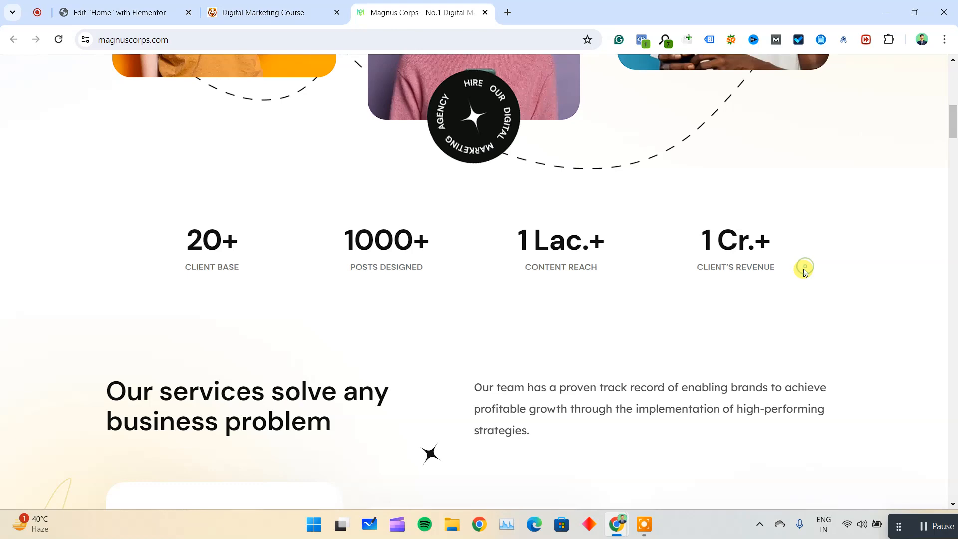
Compare the Home page layout in the editor with the services heading and paragraph on the Magnus Corps site.
left_click(120, 13)
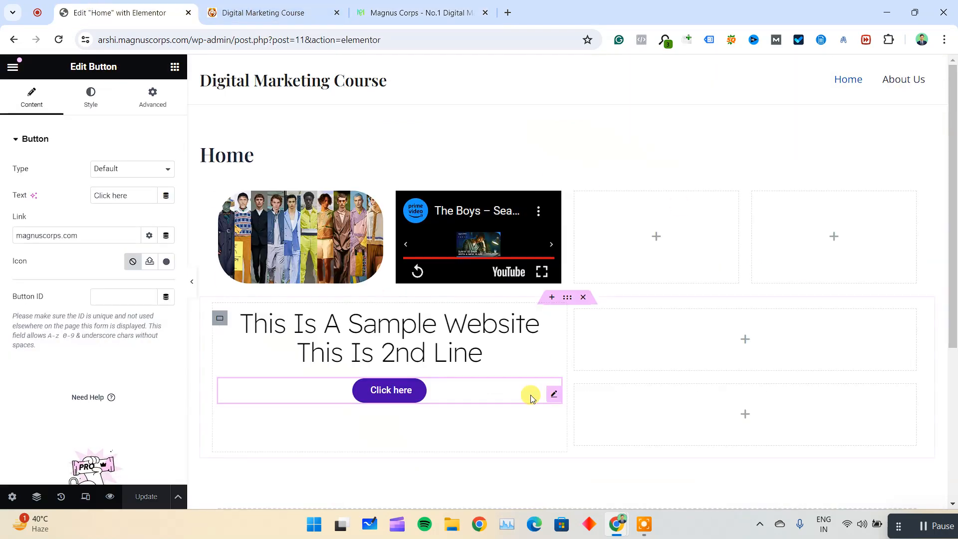
left_click(425, 12)
scroll(273, 119, "down", 2)
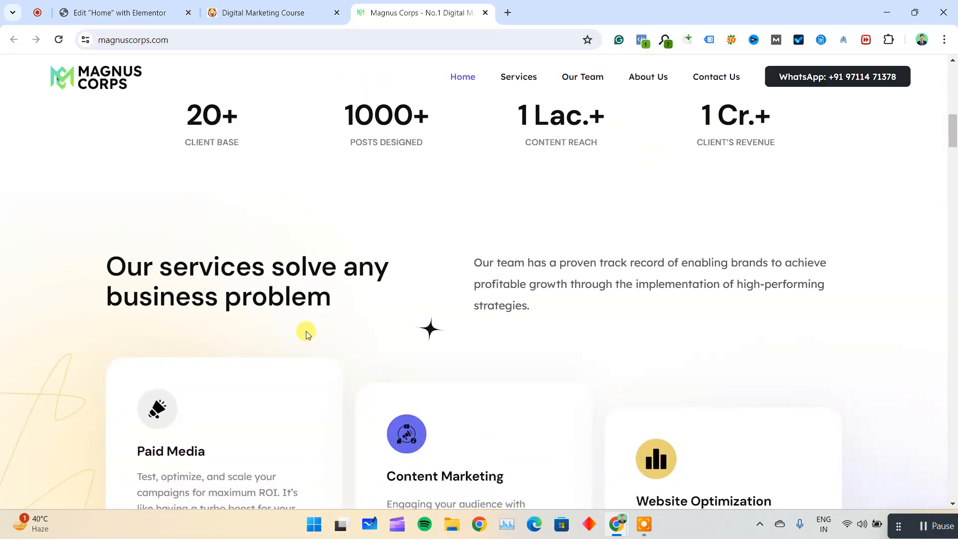
left_click_drag(141, 262, 339, 260)
left_click_drag(476, 262, 548, 312)
left_click(114, 12)
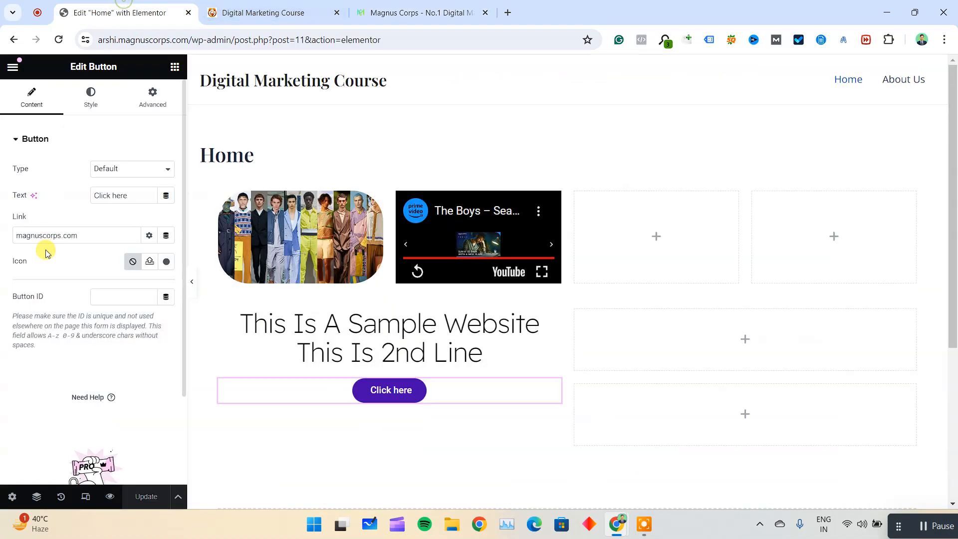
Add a Text Editor widget below the "Click here" button and update the page.
left_click(9, 66)
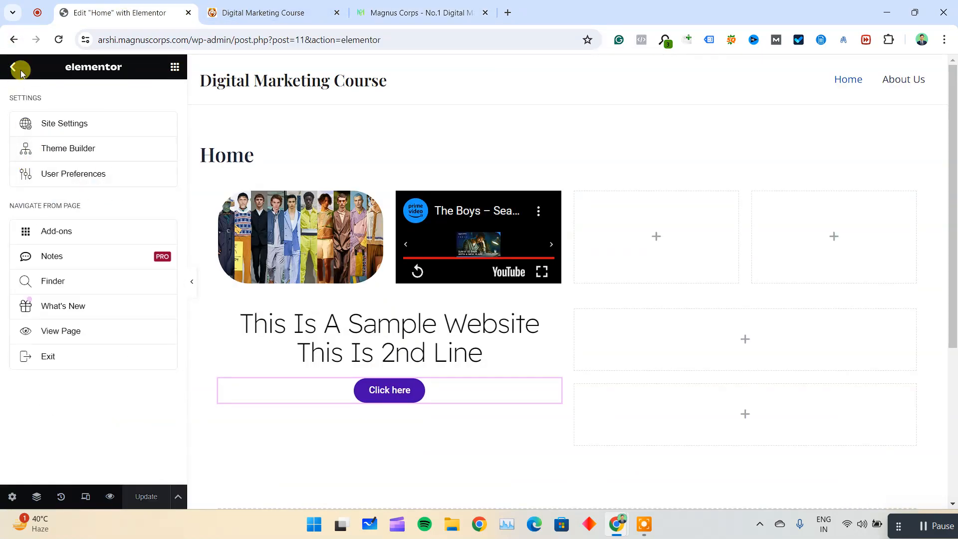
left_click(11, 66)
scroll(107, 311, "down", 1)
left_click_drag(64, 357, 410, 399)
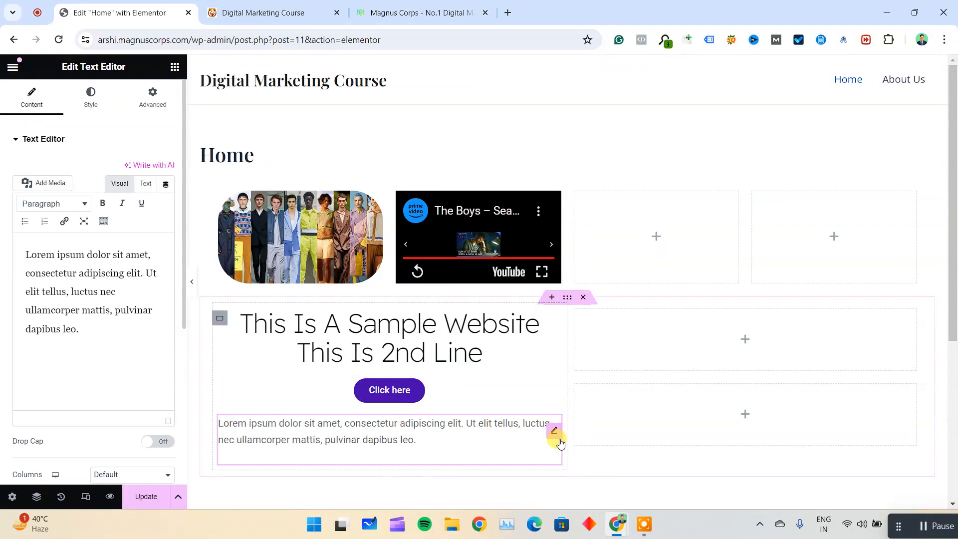
left_click(146, 497)
Reload the live Home page and check the text paragraph under the button.
left_click(260, 12)
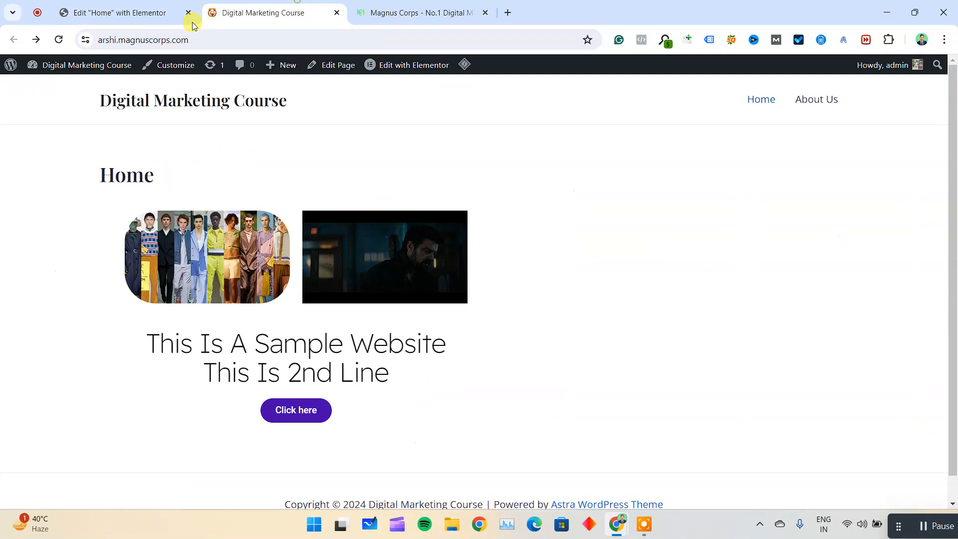
left_click(59, 40)
scroll(314, 348, "down", 2)
left_click_drag(229, 356, 323, 374)
Examine how the Magnus Corps services section combines its heading, paragraph and three cards with icons, titles and text.
left_click(419, 13)
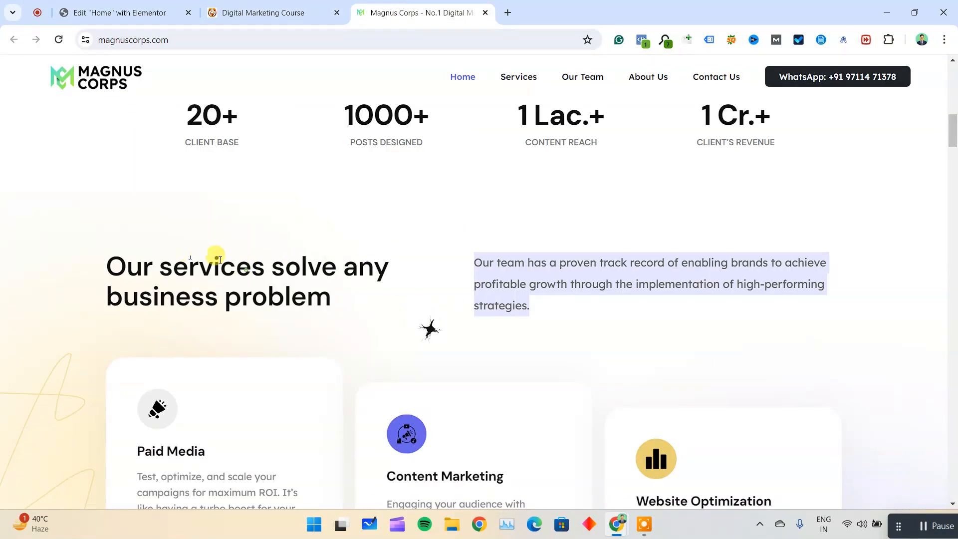
left_click_drag(188, 254, 340, 285)
left_click_drag(541, 285, 605, 291)
scroll(599, 294, "down", 3)
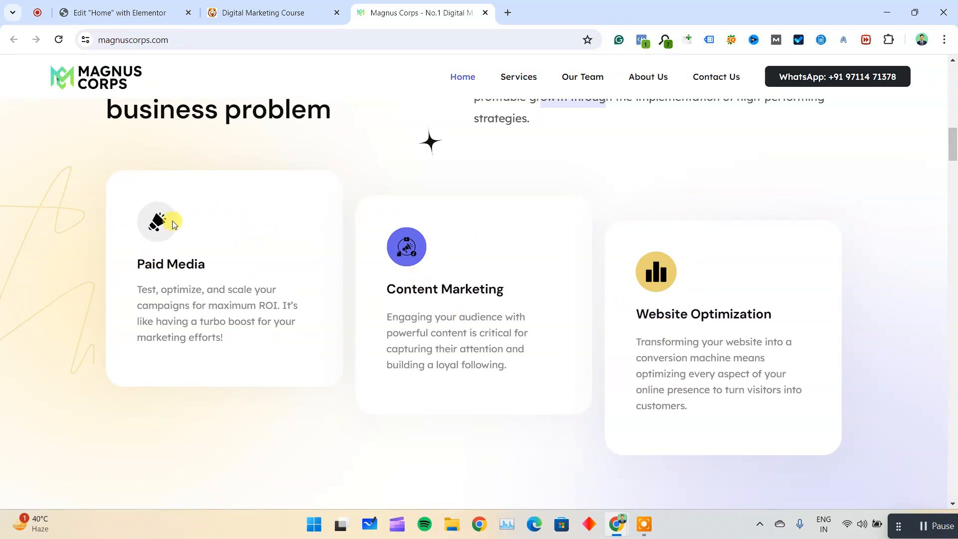
left_click_drag(166, 288, 231, 337)
left_click_drag(401, 291, 402, 348)
left_click_drag(648, 317, 641, 329)
left_click_drag(665, 391, 722, 406)
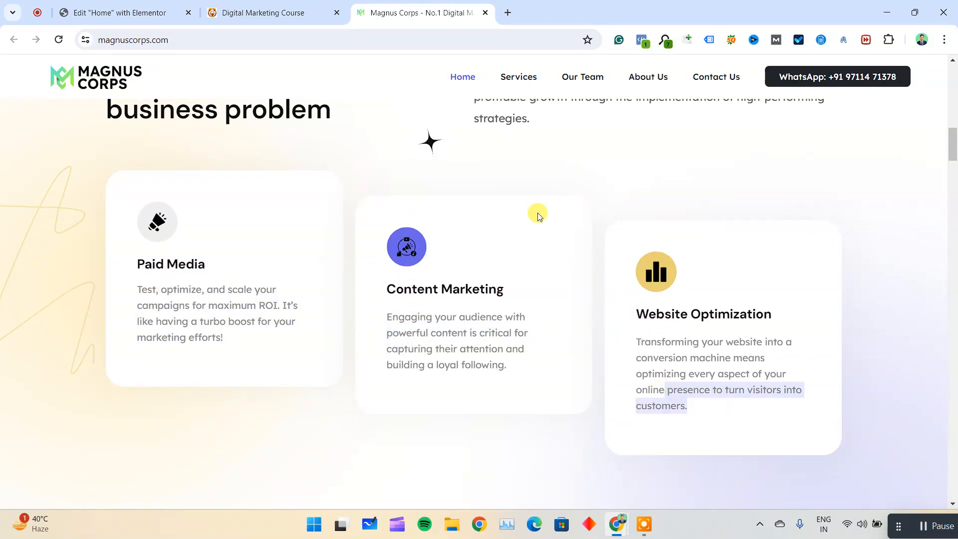
Return to the Home page editor and add an Icon widget above the "This Is A Sample Website" heading.
left_click(182, 9)
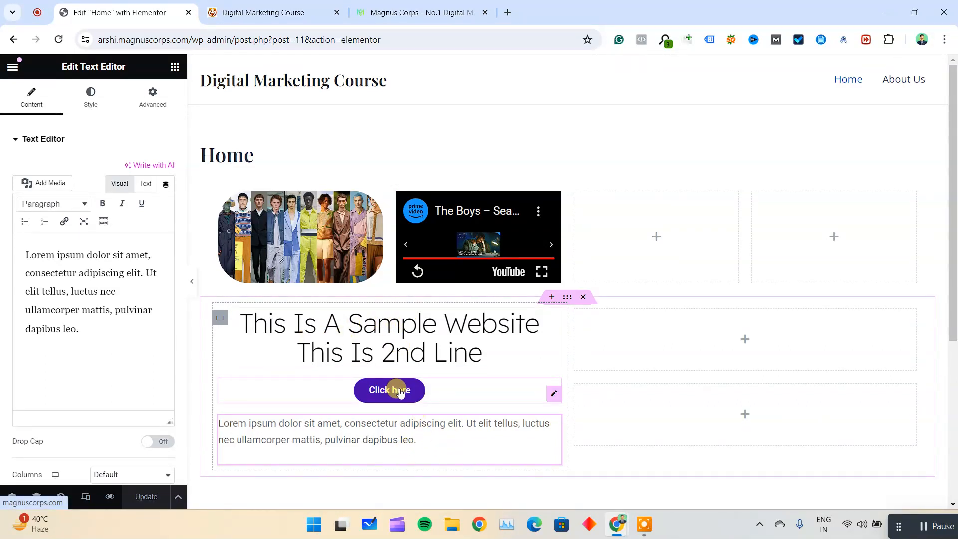
left_click(12, 67)
left_click(13, 67)
scroll(87, 394, "down", 3)
scroll(60, 389, "down", 3)
left_click_drag(49, 344, 387, 325)
Replace the widget's star with the square root icon from the icon library and compare with the Magnus Corps service cards.
left_click(156, 231)
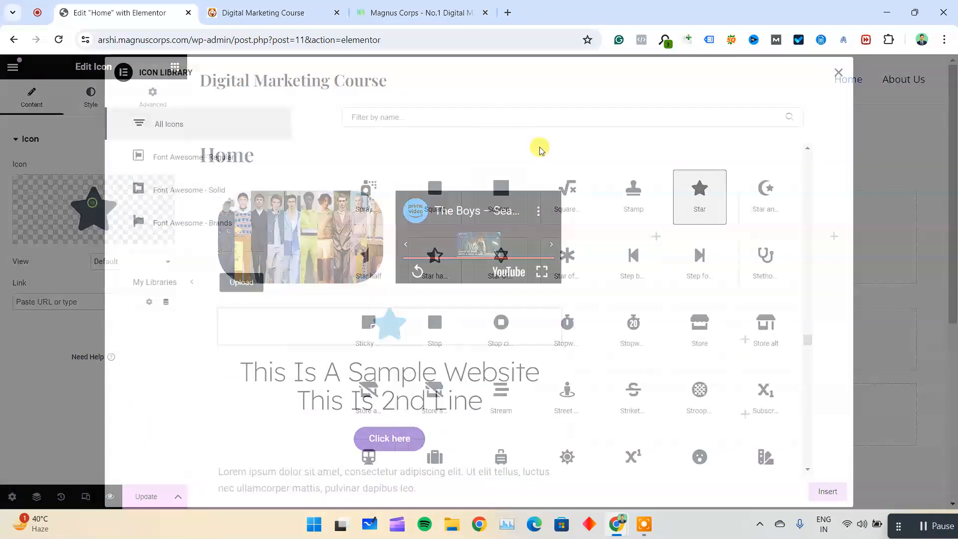
left_click(568, 196)
left_click(827, 492)
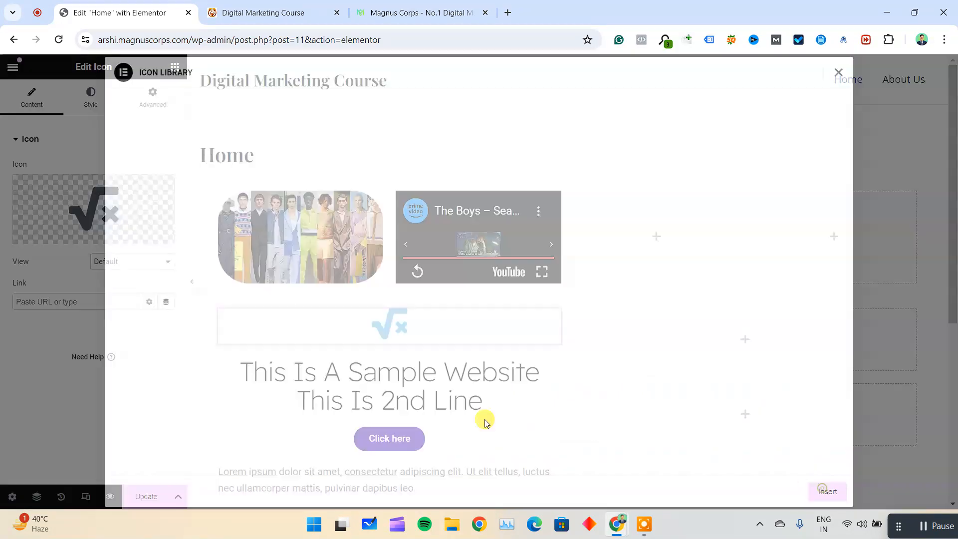
scroll(379, 319, "down", 2)
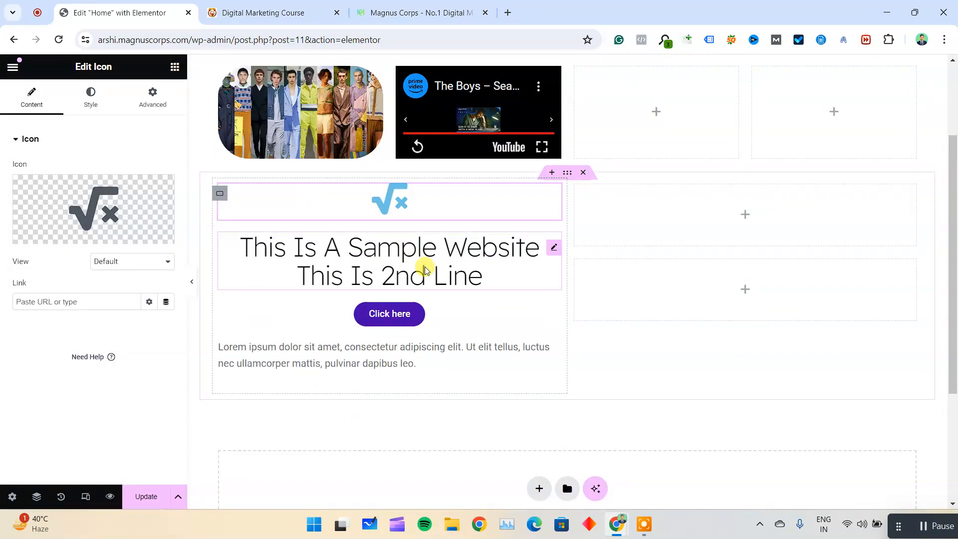
left_click(394, 11)
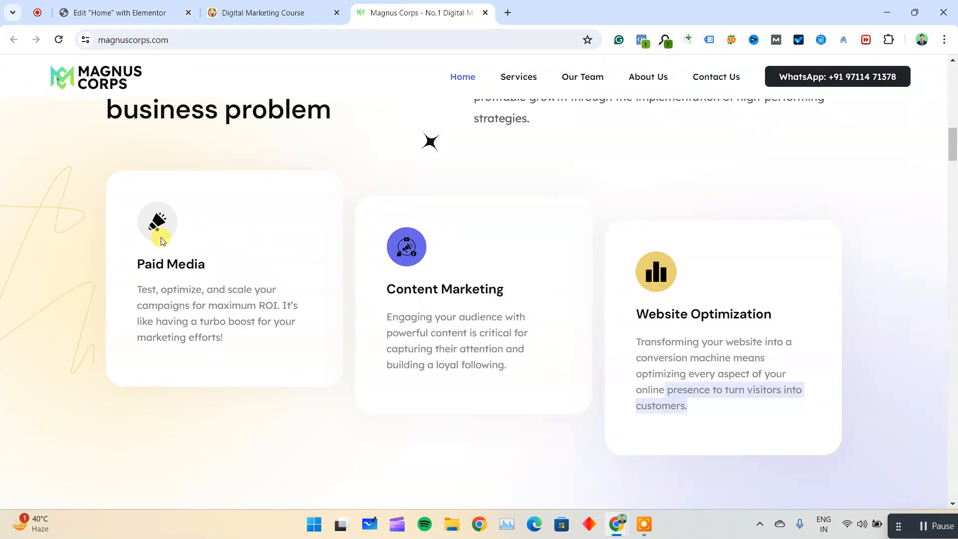
Compare the editor's icon, heading and text block with the Magnus Corps Paid Media card, and view the client logo strip below the cards.
left_click(120, 13)
left_click_drag(359, 372, 368, 286)
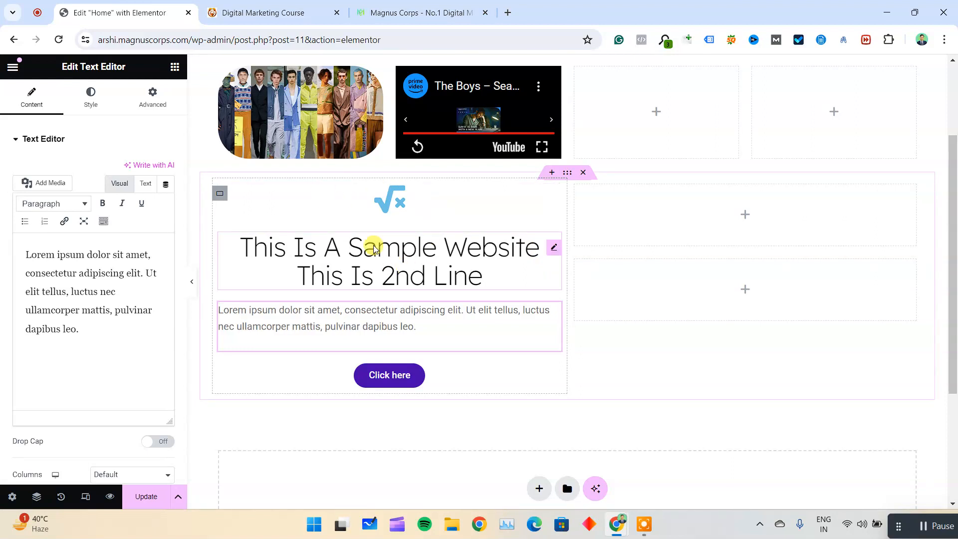
left_click(394, 11)
left_click_drag(143, 223, 239, 382)
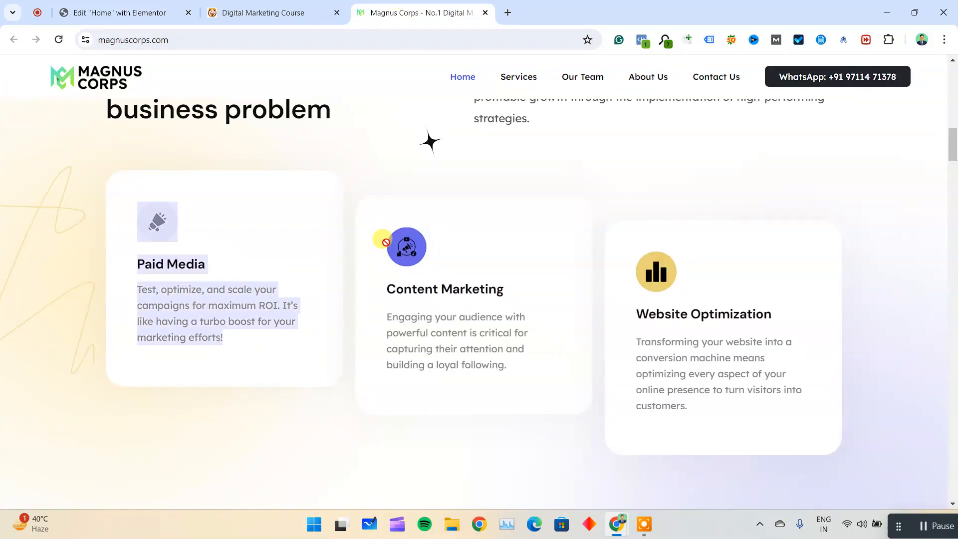
left_click(531, 324)
mouse_move(158, 4)
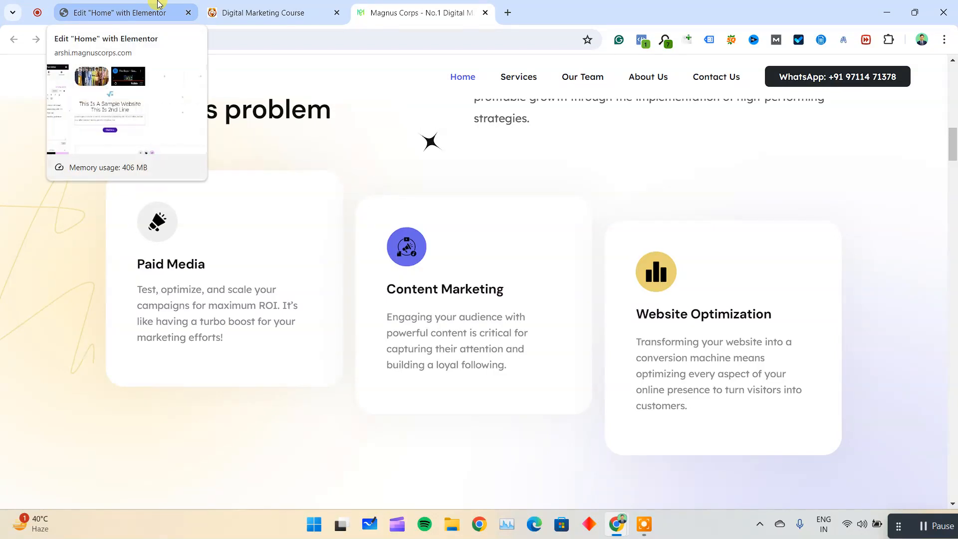
left_click(159, 10)
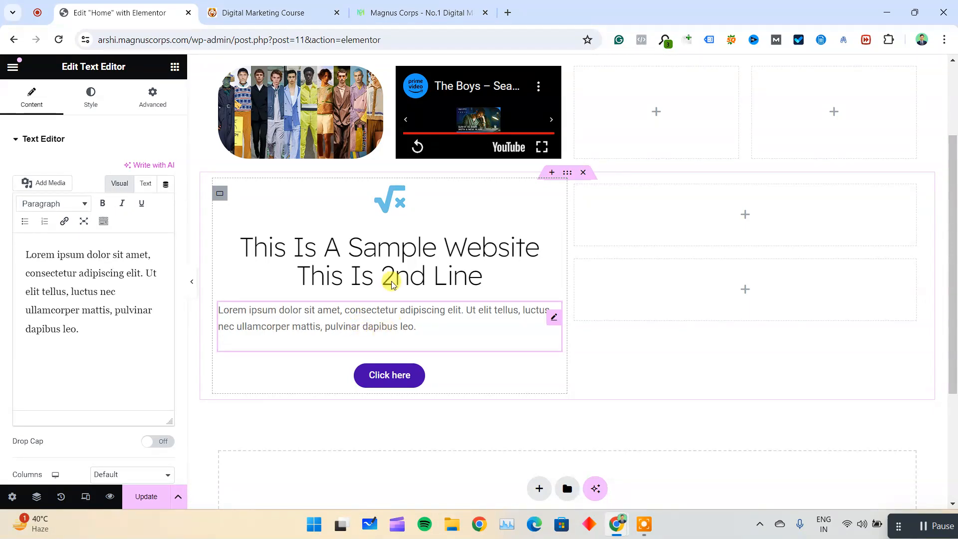
left_click(381, 15)
scroll(479, 357, "down", 5)
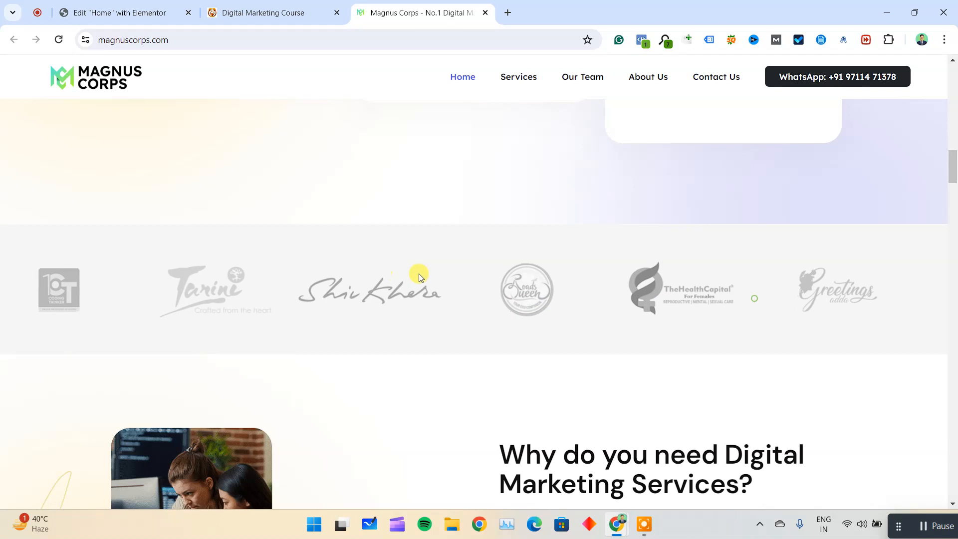
Return to the Home page editor and add an Image Carousel widget to the upper empty container beside the sample heading.
left_click(119, 13)
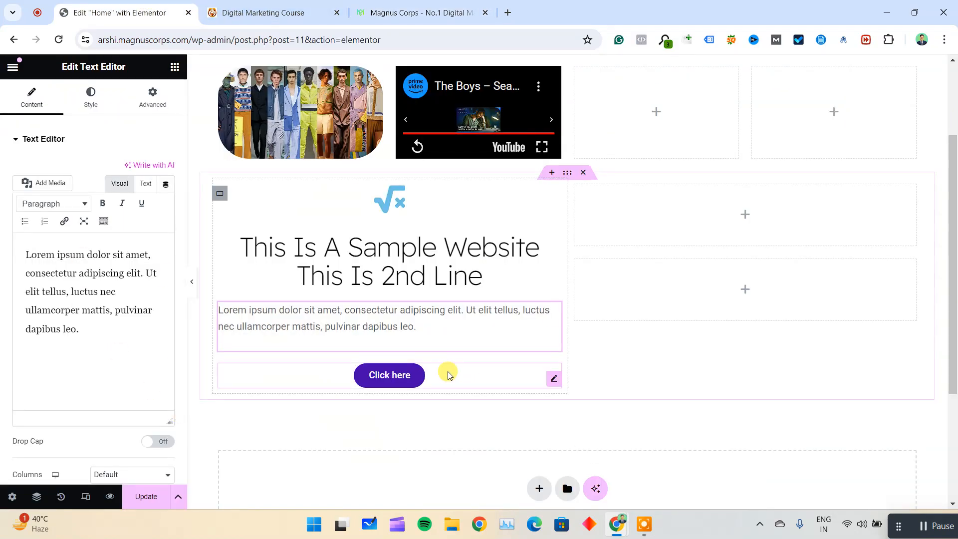
left_click(13, 68)
left_click(13, 68)
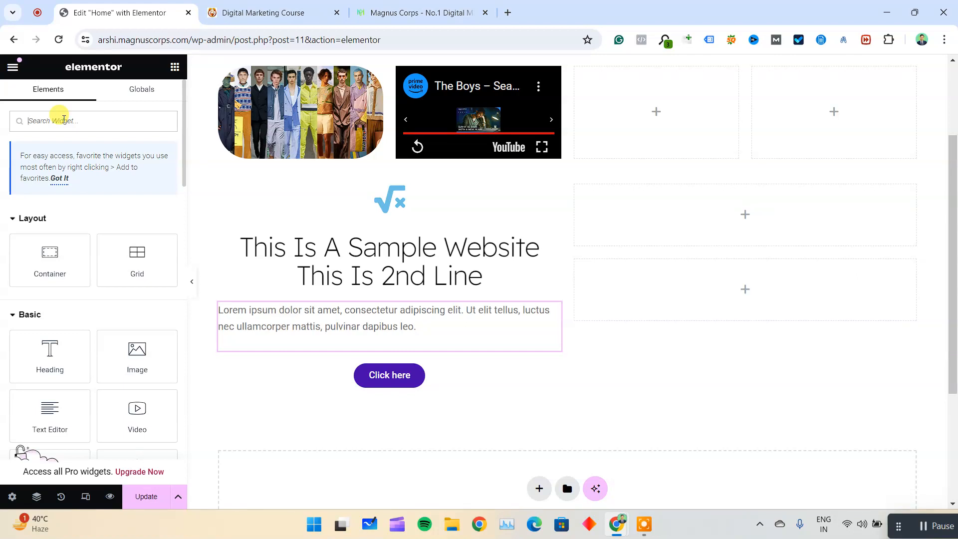
type("image")
left_click_drag(47, 281, 675, 201)
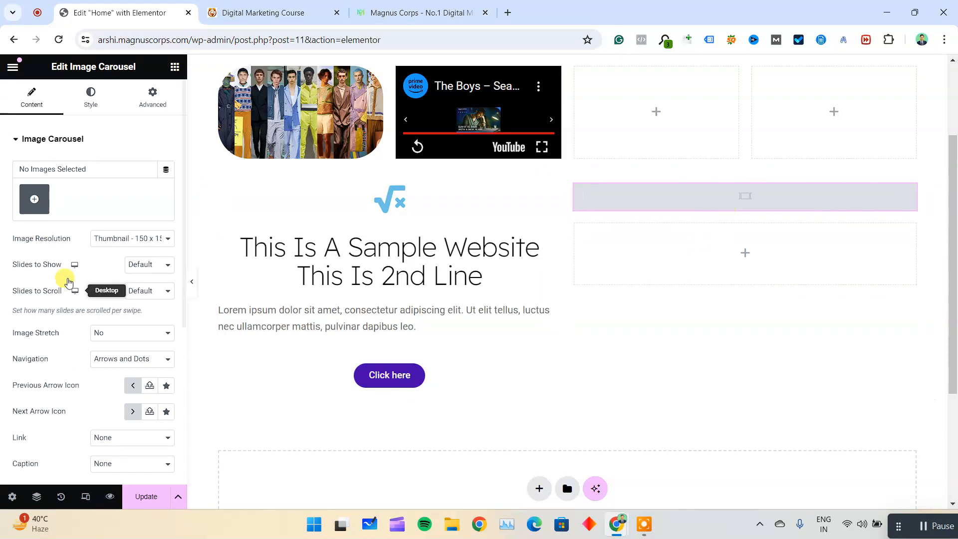
Create a gallery for the carousel from the DHOIRE logo, dog logo, flooded road and fashion images in the media library.
left_click(34, 199)
left_click(203, 240)
left_click(298, 235)
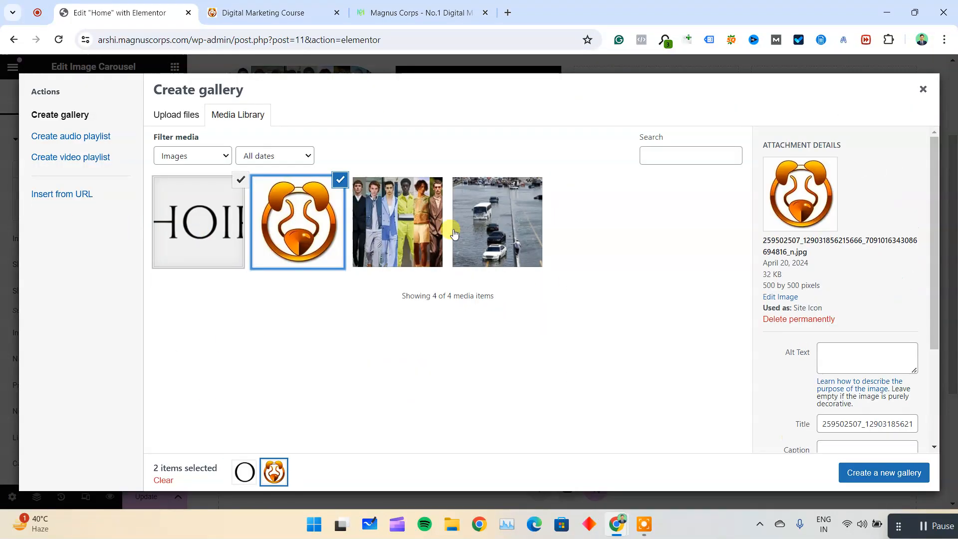
left_click(522, 238)
left_click(366, 239)
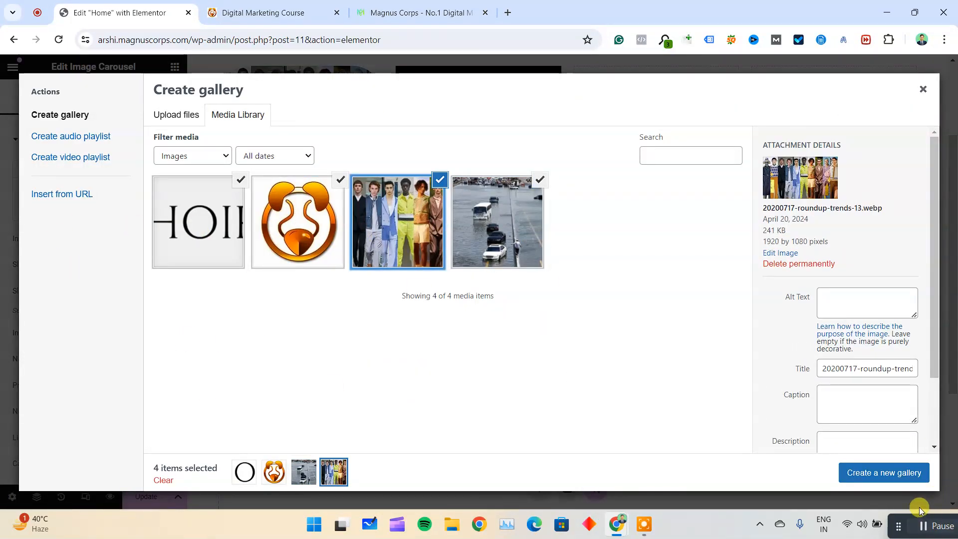
left_click(914, 480)
left_click(914, 479)
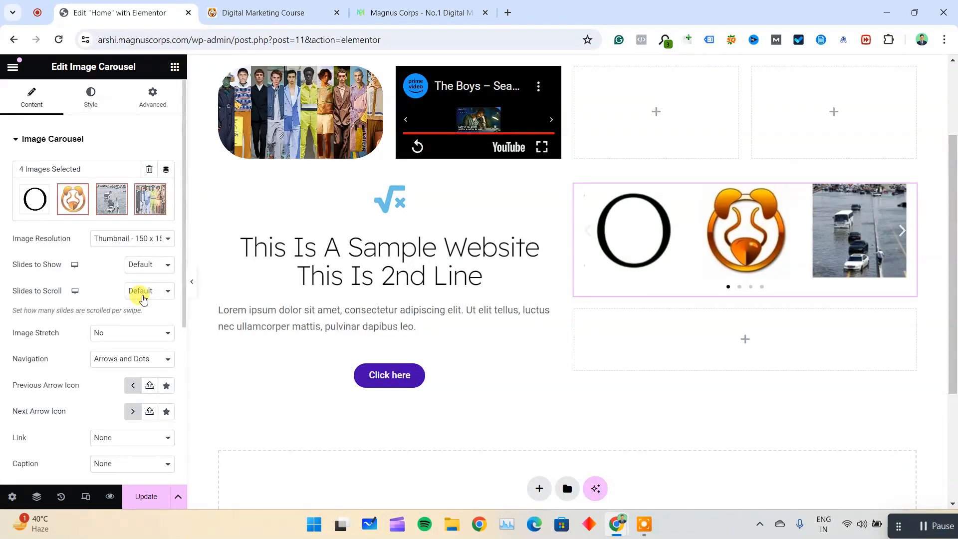
Set the image carousel's image resolution to Full.
left_click(96, 240)
left_click(135, 309)
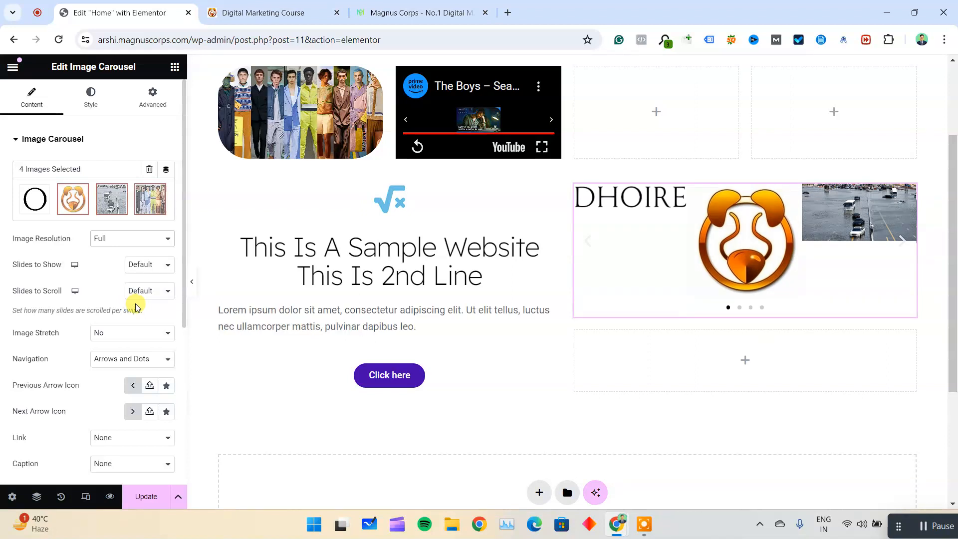
left_click(138, 238)
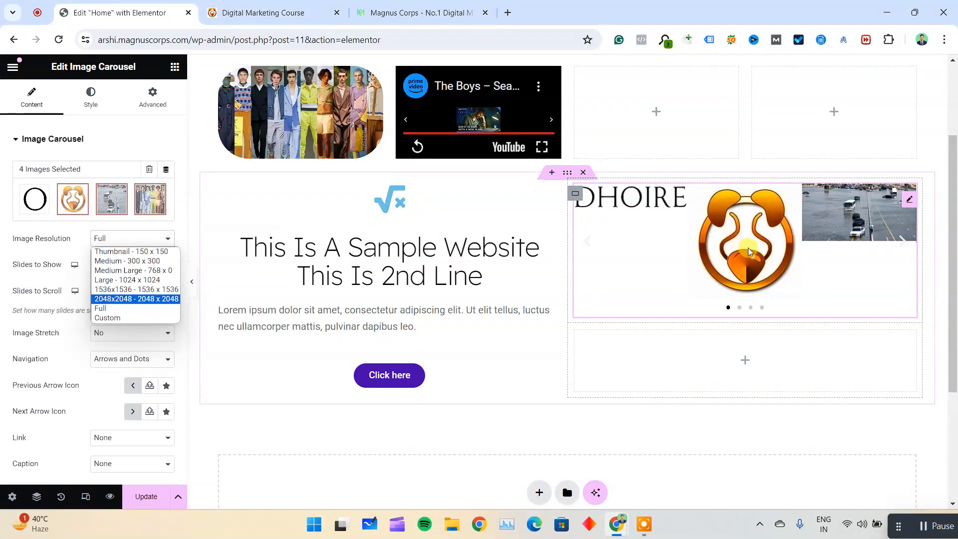
Check on the Magnus Corps site how many client logos the strip shows at once.
left_click(462, 10)
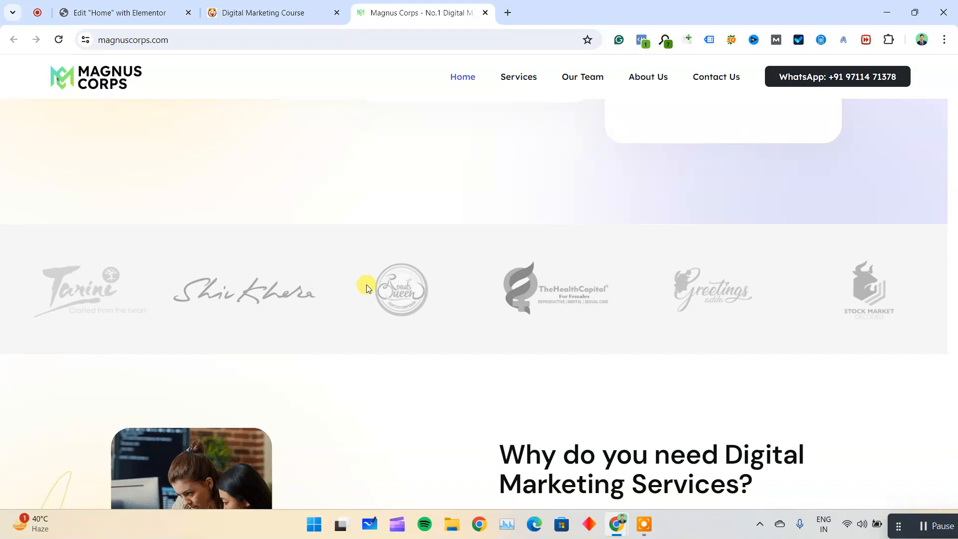
left_click_drag(368, 284, 721, 302)
left_click(122, 10)
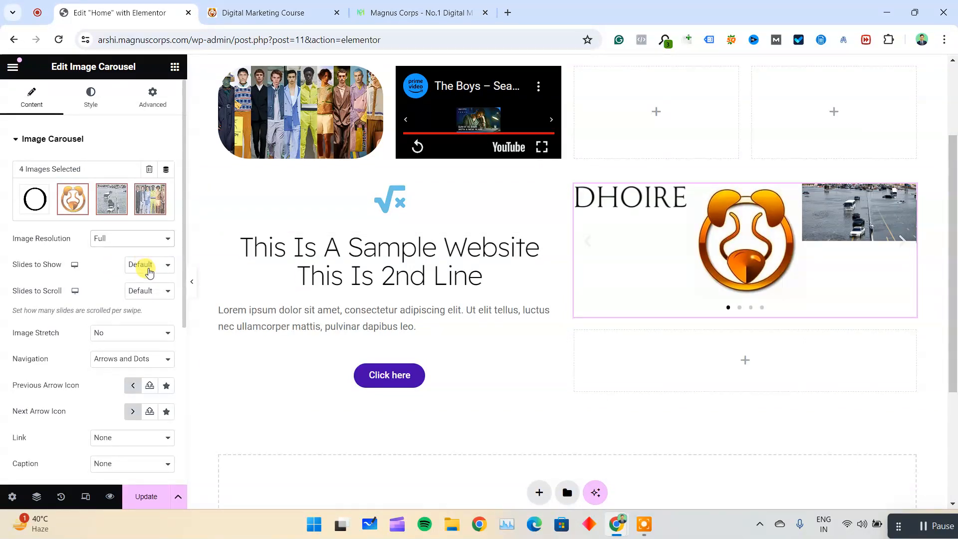
Try the carousel with 1 slide to show, and set Slides to Show to 4.
left_click(149, 270)
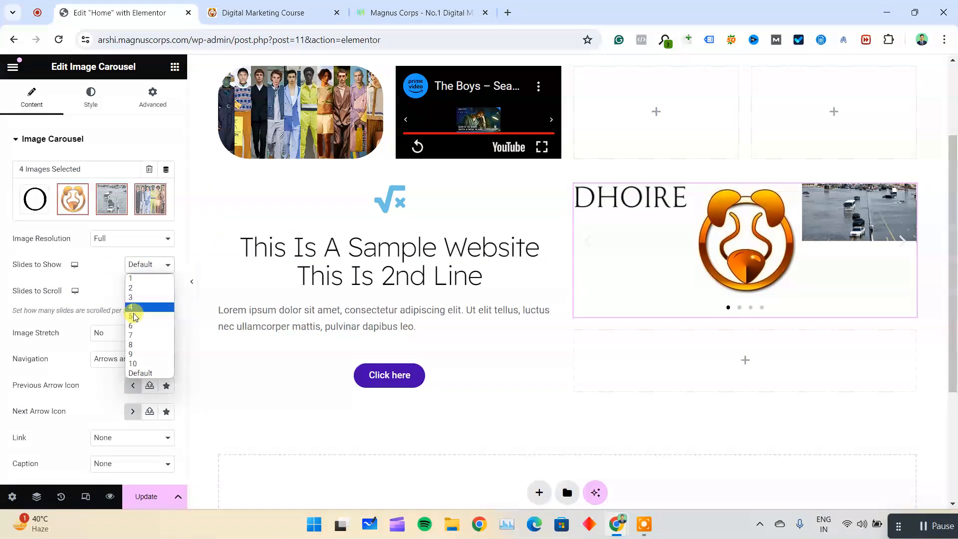
left_click(155, 278)
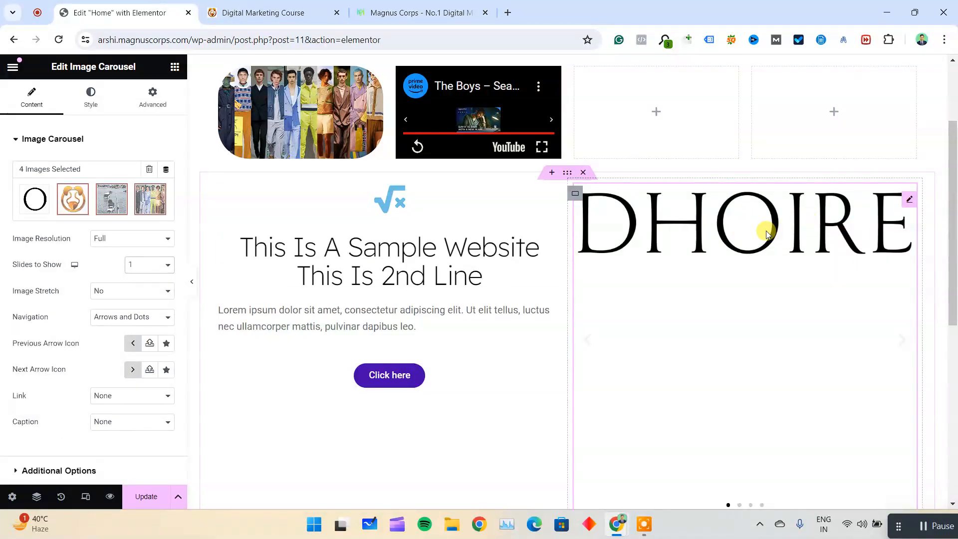
left_click(149, 264)
left_click(147, 304)
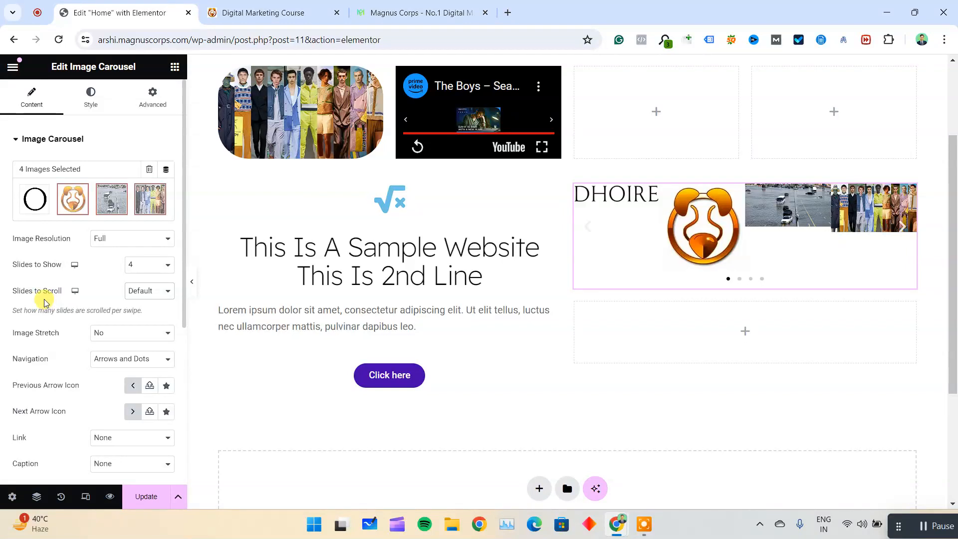
Set the carousel's Slides to Scroll to 1.
left_click_drag(36, 298, 74, 293)
left_click(133, 291)
left_click(135, 291)
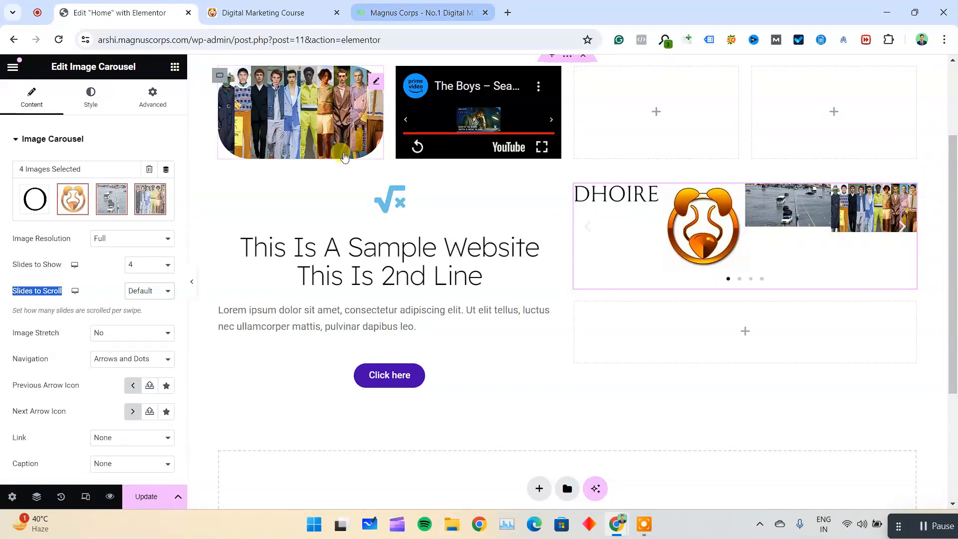
left_click(152, 291)
left_click(154, 306)
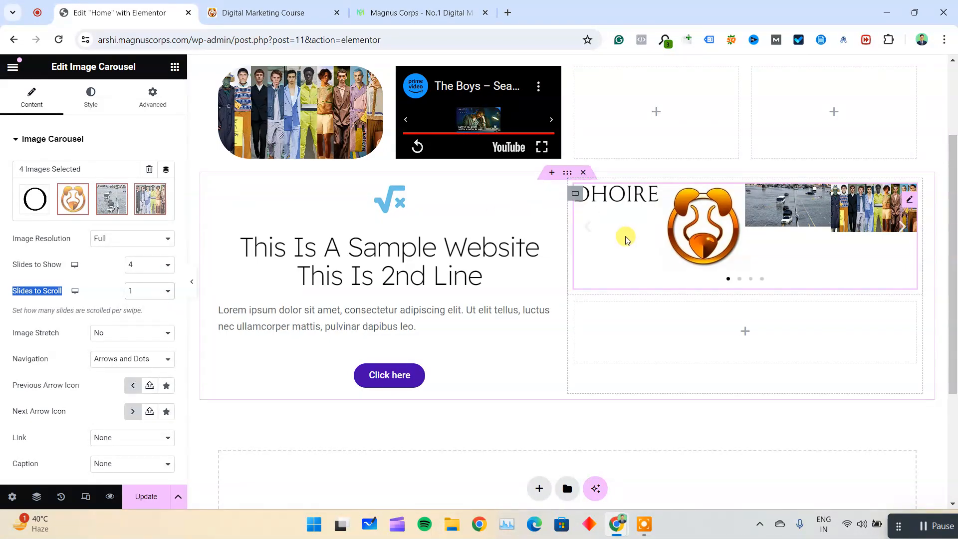
left_click(145, 290)
left_click(145, 301)
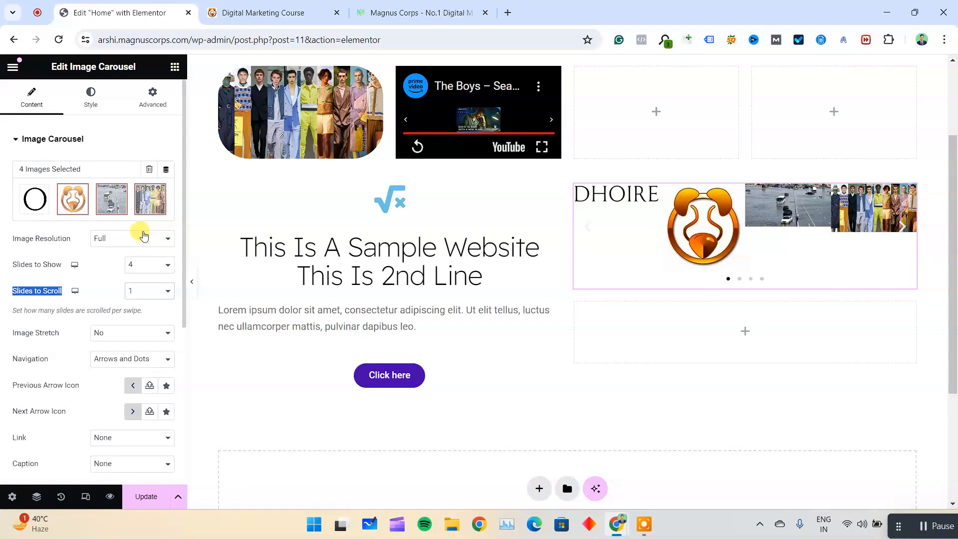
Open the carousel's additional options and set the Autoplay Speed to 1000.
left_click(29, 342)
scroll(44, 340, "down", 4)
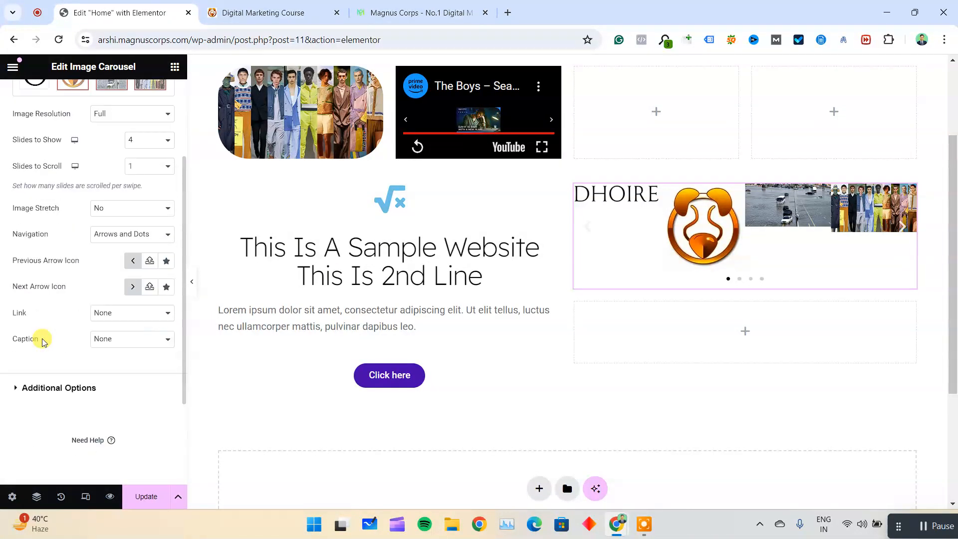
left_click(43, 326)
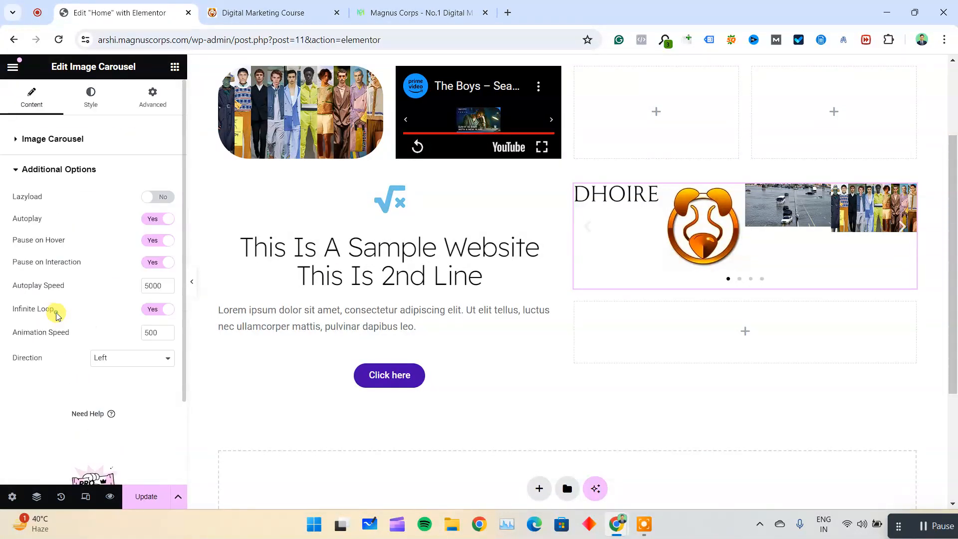
double_click(12, 201)
double_click(70, 221)
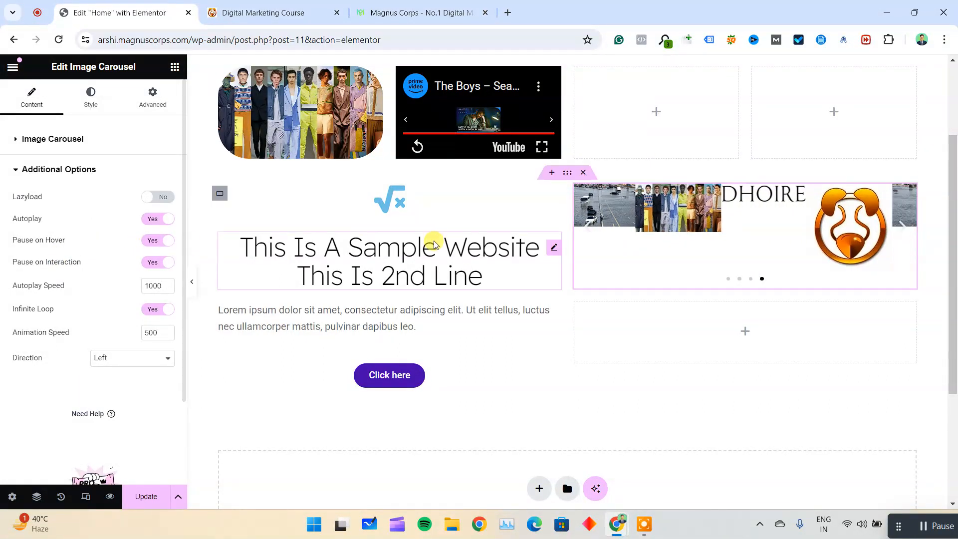
Compare the carousel with the Magnus Corps logo strip and examine the images, heading and text of "Why do you need Digital Marketing Services?".
left_click(372, 11)
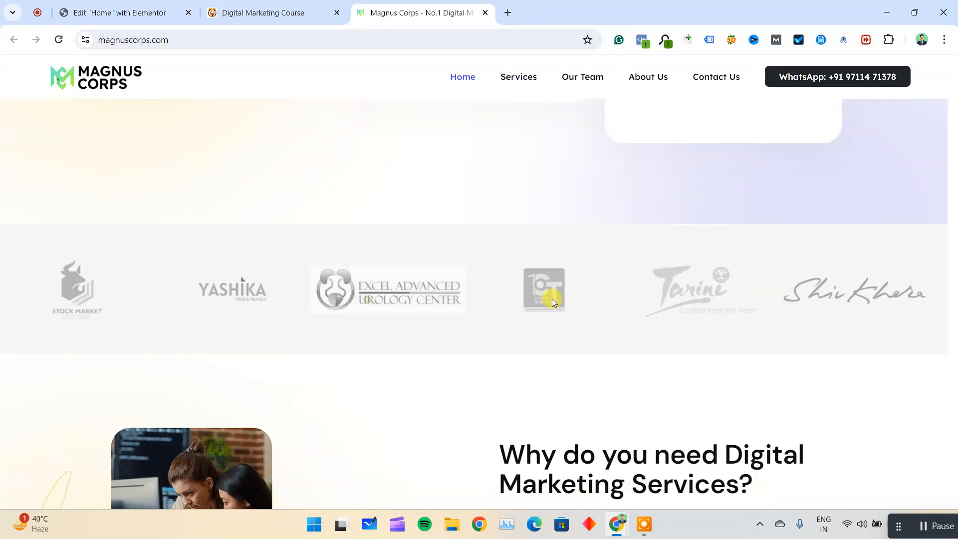
left_click(186, 5)
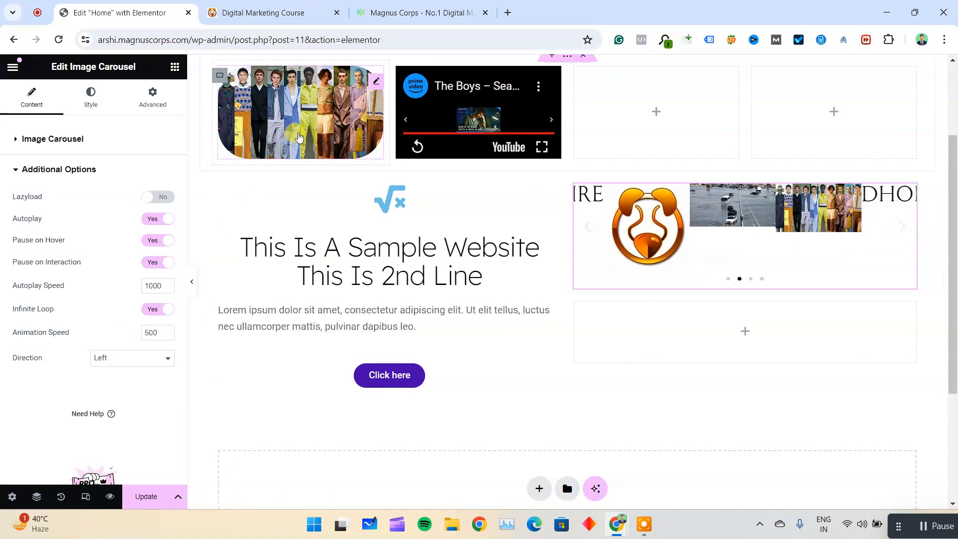
left_click(407, 12)
scroll(300, 259, "down", 5)
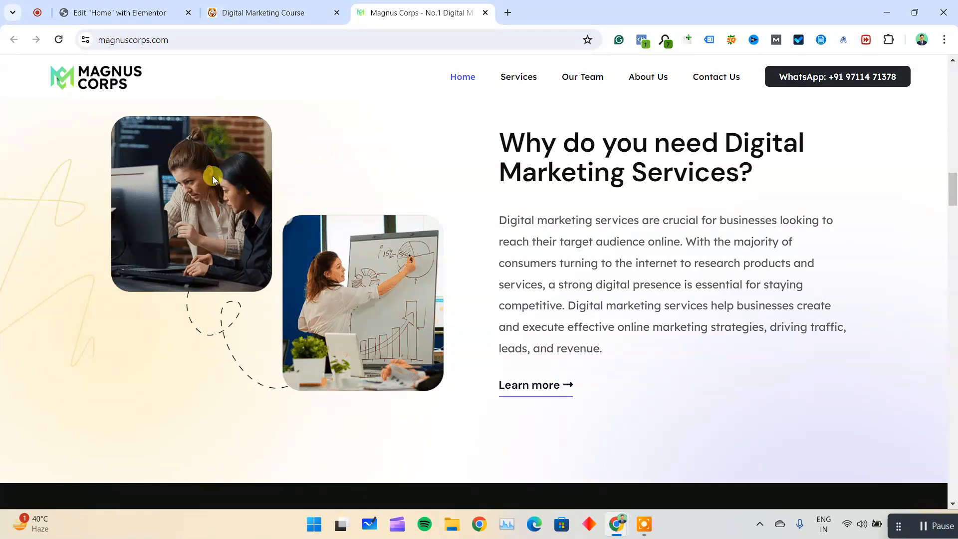
left_click_drag(557, 152, 628, 175)
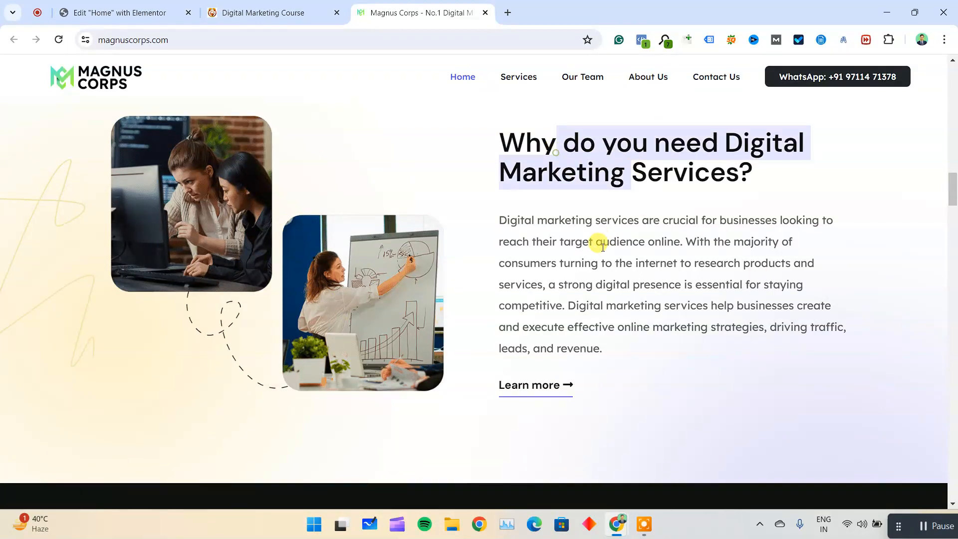
left_click_drag(603, 243, 649, 265)
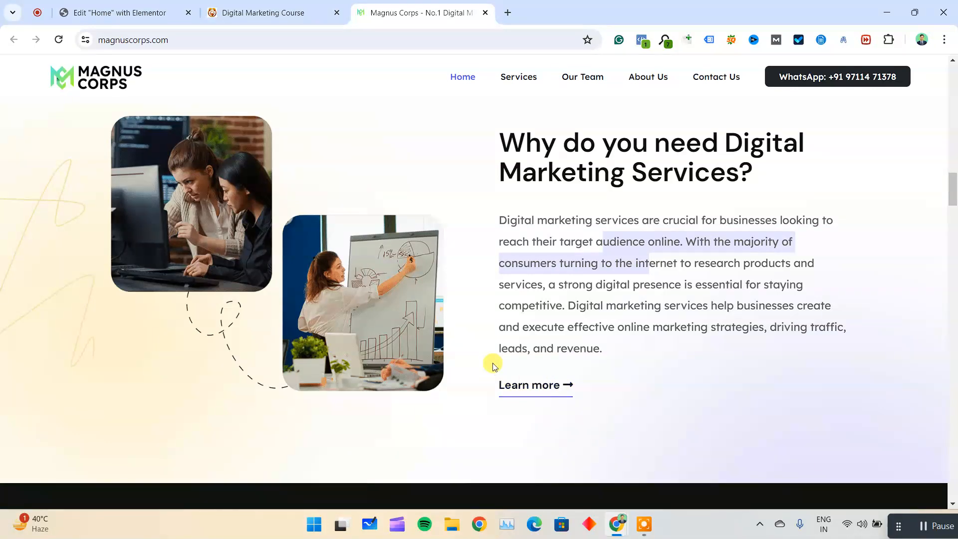
Examine how the Magnus Corps "Make your marketing more effective" cards and "Pursuing growth with purpose and passion" section combine headings, text and images.
scroll(491, 335, "down", 7)
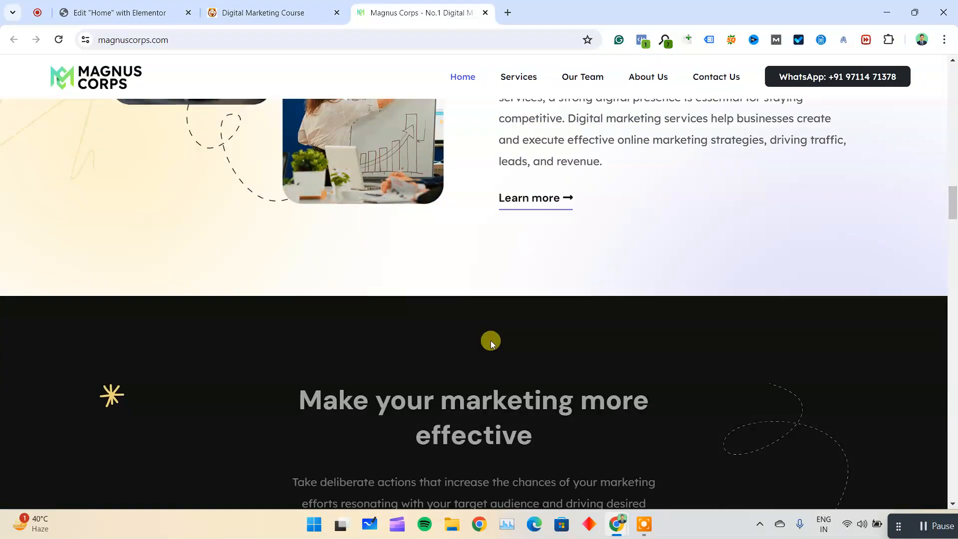
scroll(387, 130, "down", 2)
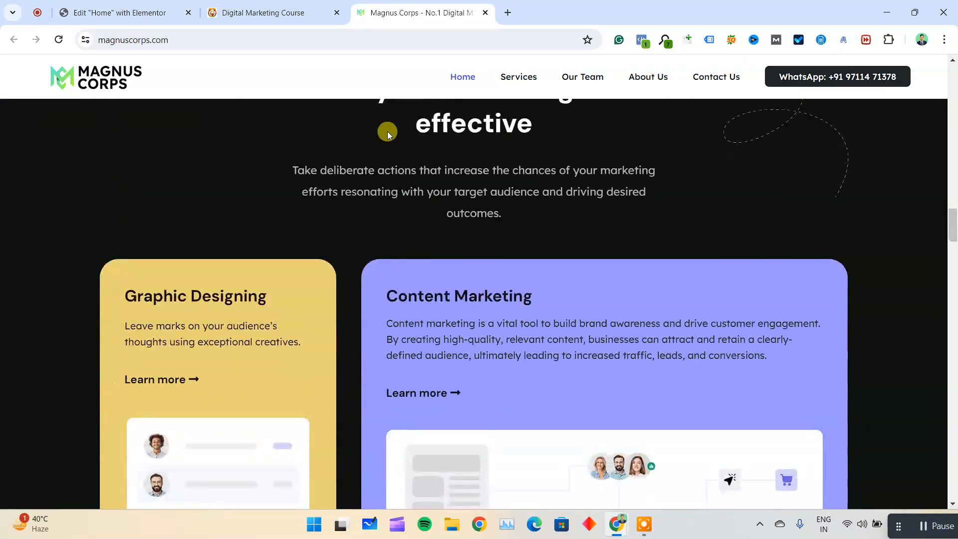
scroll(342, 150, "up", 1)
left_click_drag(352, 255, 439, 265)
scroll(439, 264, "down", 4)
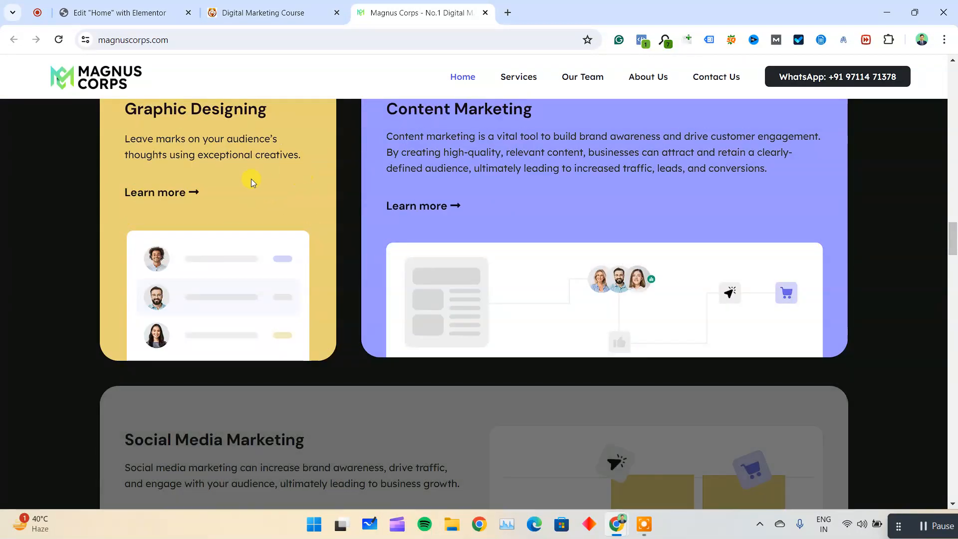
scroll(250, 180, "up", 1)
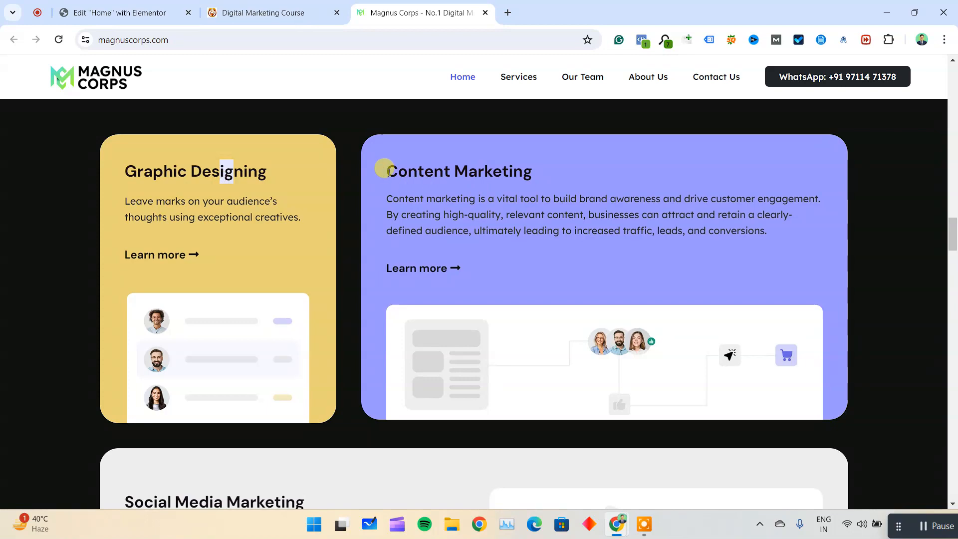
left_click_drag(368, 178, 524, 172)
scroll(460, 291, "down", 3)
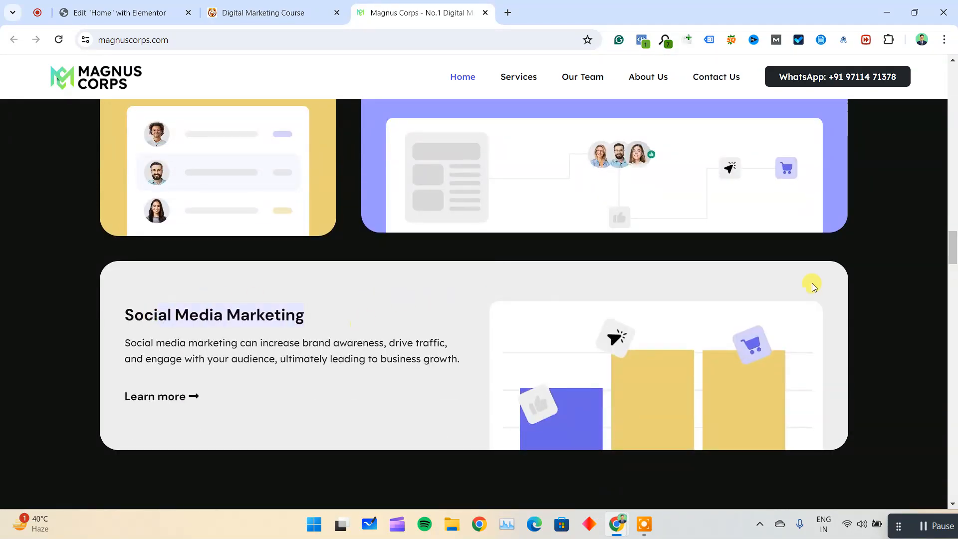
scroll(492, 282, "down", 5)
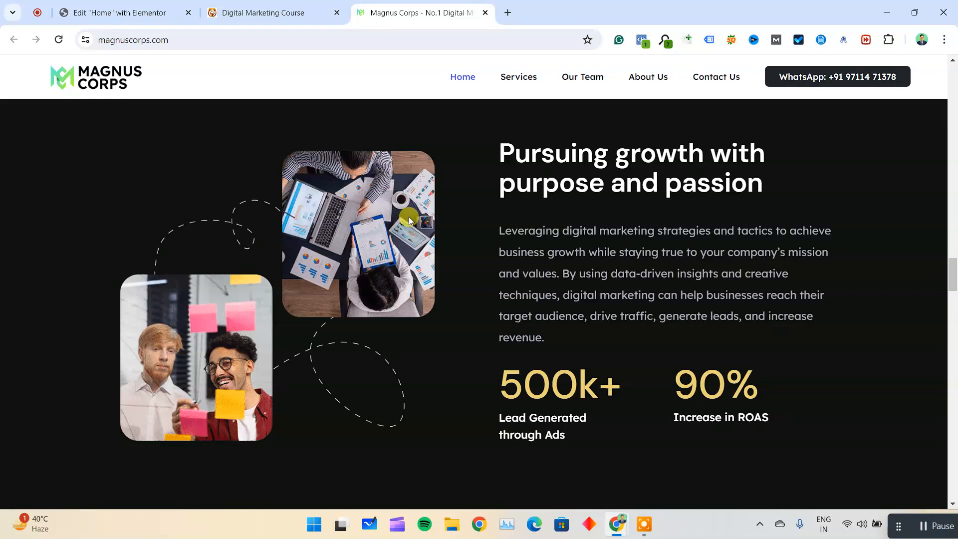
Examine the "500k+" and "90%" statistics and the Magnus Corps sections from the agency banner through client testimonials to "Ready for your digital success?".
left_click_drag(545, 273, 601, 274)
left_click_drag(523, 382, 599, 391)
left_click_drag(534, 440, 573, 435)
left_click_drag(699, 384, 758, 392)
left_click_drag(716, 435, 745, 423)
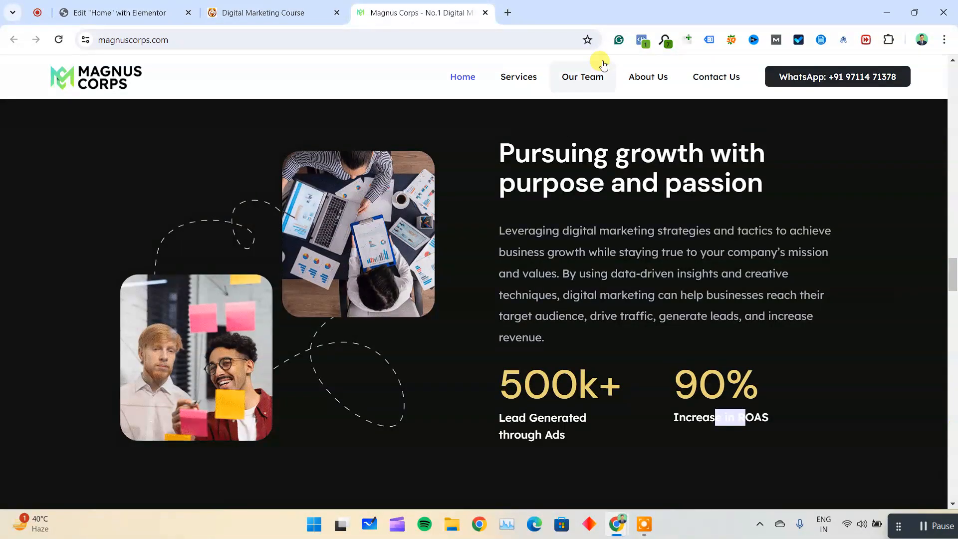
scroll(617, 356, "down", 5)
scroll(599, 319, "down", 4)
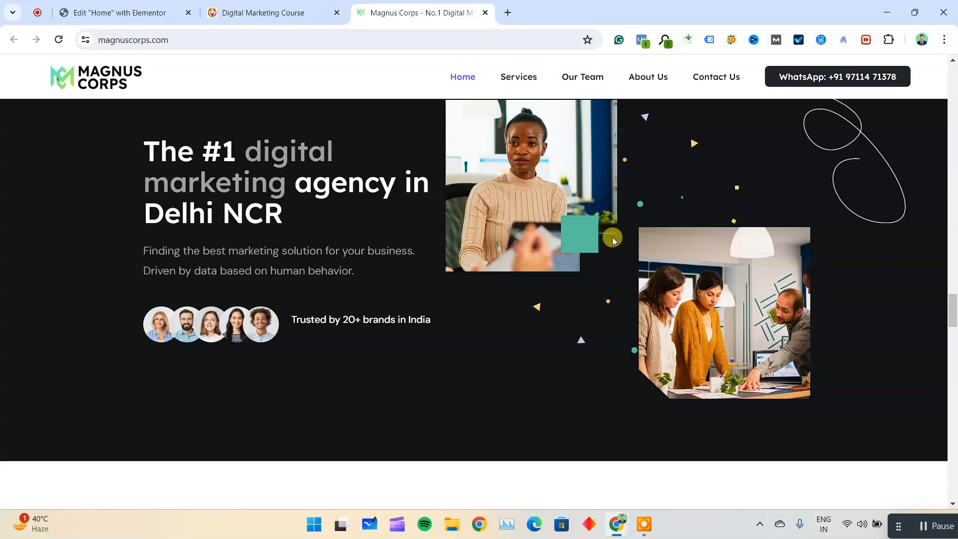
scroll(610, 238, "down", 5)
right_click(609, 238)
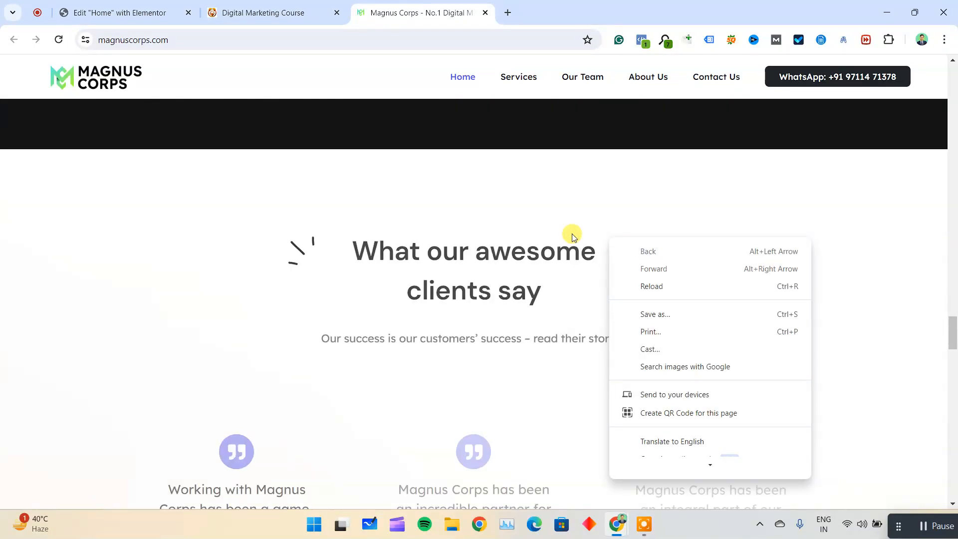
left_click(571, 225)
scroll(571, 215, "down", 9)
scroll(571, 215, "down", 12)
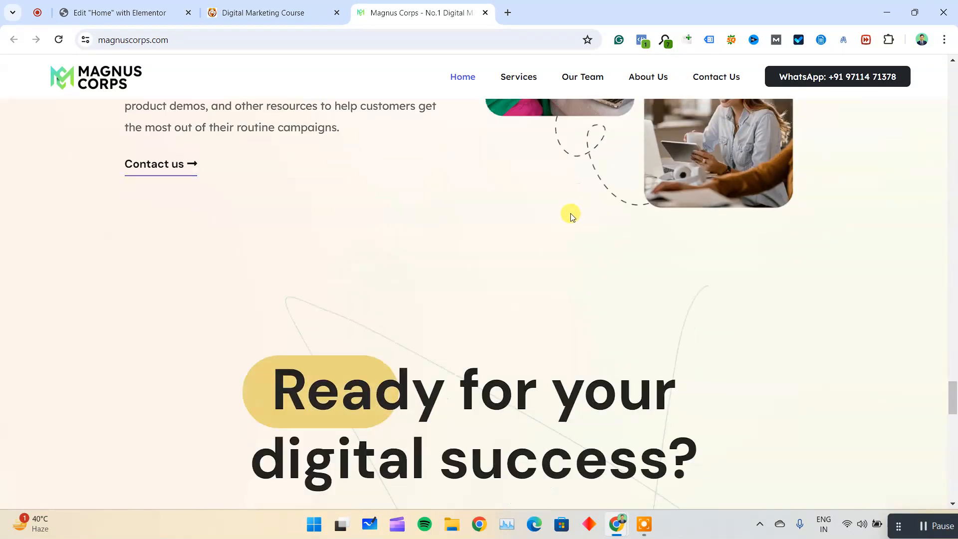
Return to the Elementor editor and publish the latest changes to the Home page.
left_click(274, 10)
left_click(120, 13)
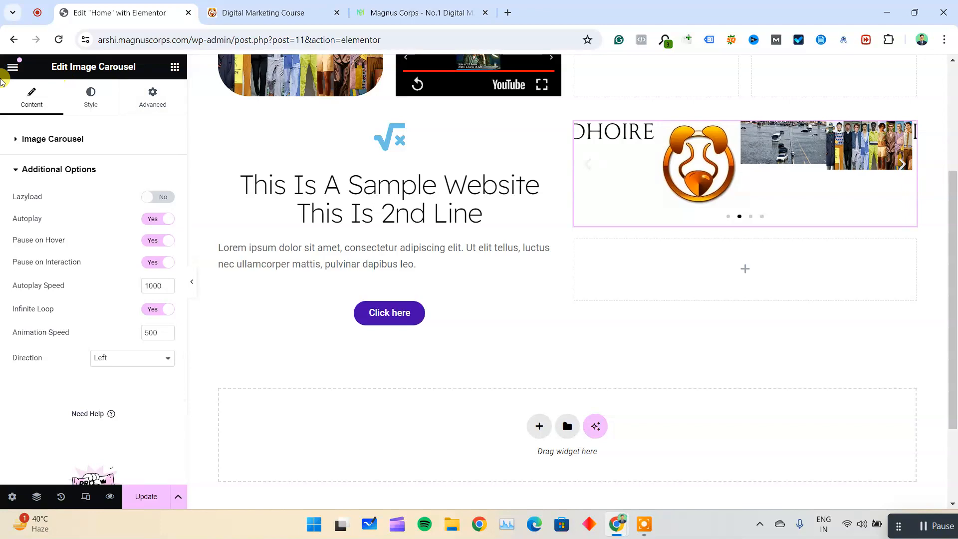
left_click(12, 66)
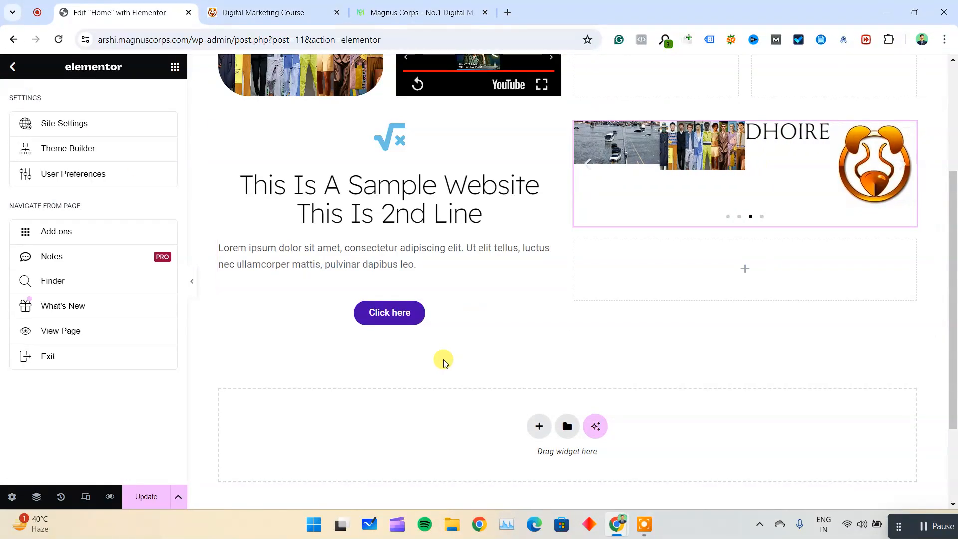
scroll(550, 240, "up", 3)
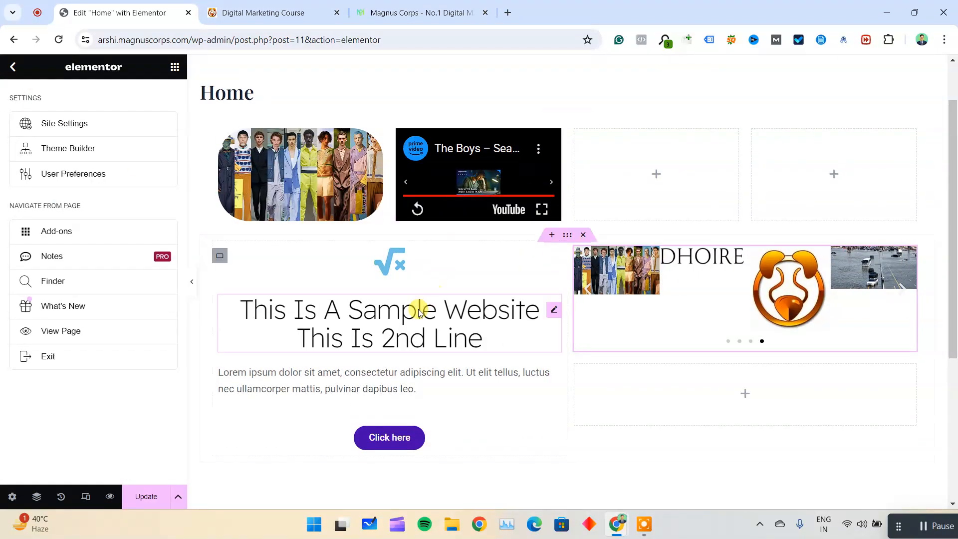
left_click(284, 12)
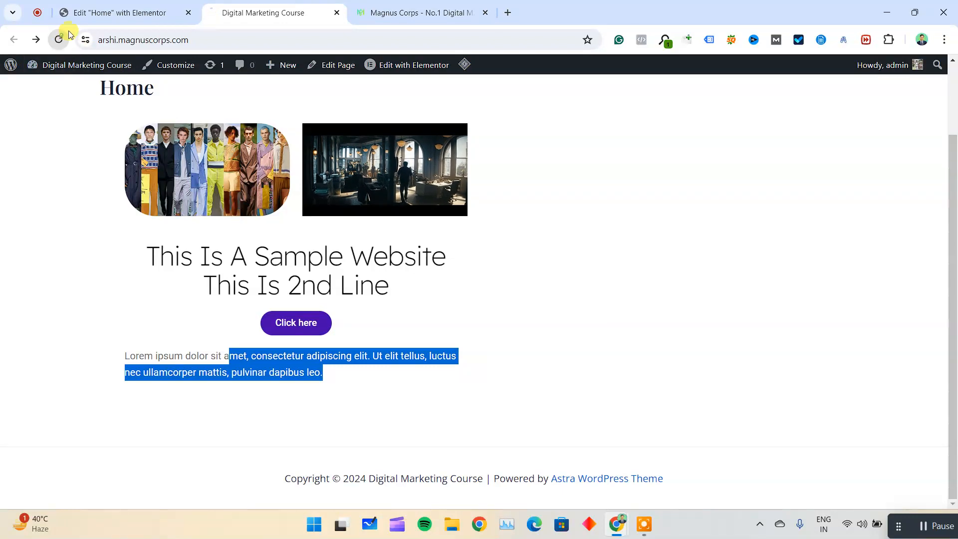
left_click(150, 5)
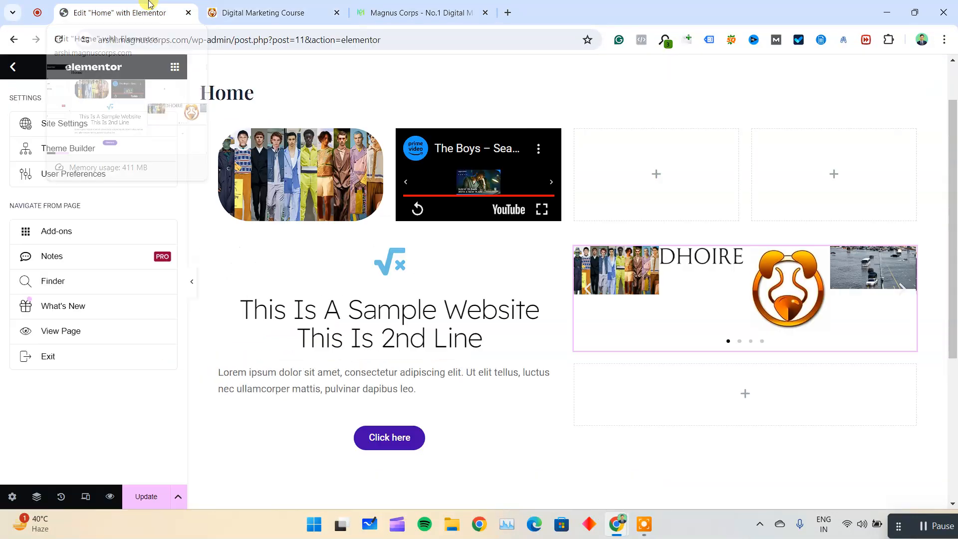
left_click(150, 496)
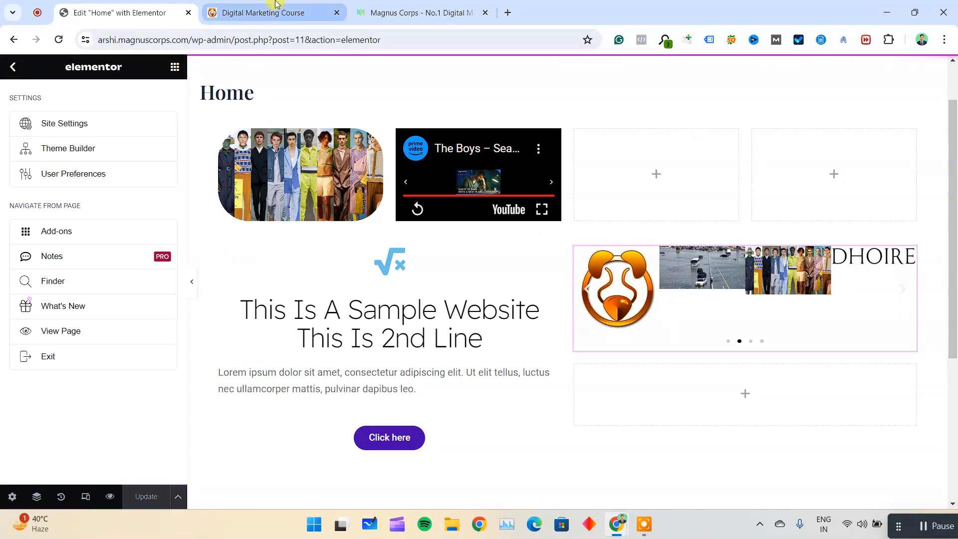
Reload the live Home page, close the Magnus Corps site and check the published icon, text, button and image carousel.
left_click(276, 5)
left_click(59, 40)
left_click(485, 13)
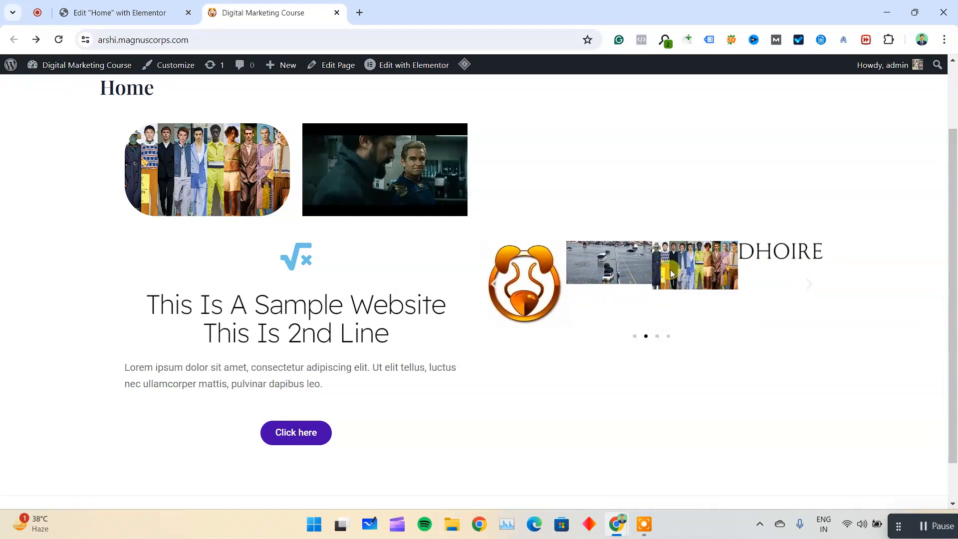
double_click(609, 249)
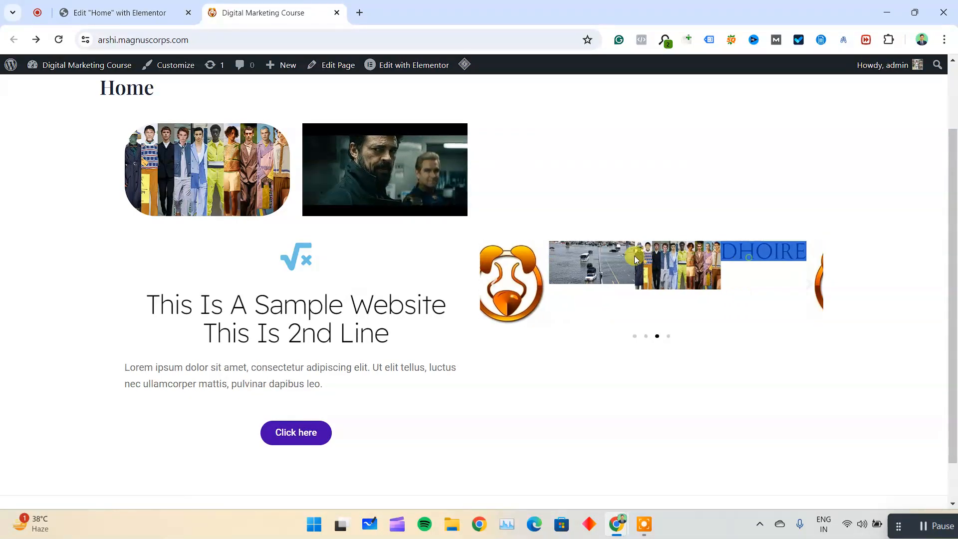
left_click(277, 291)
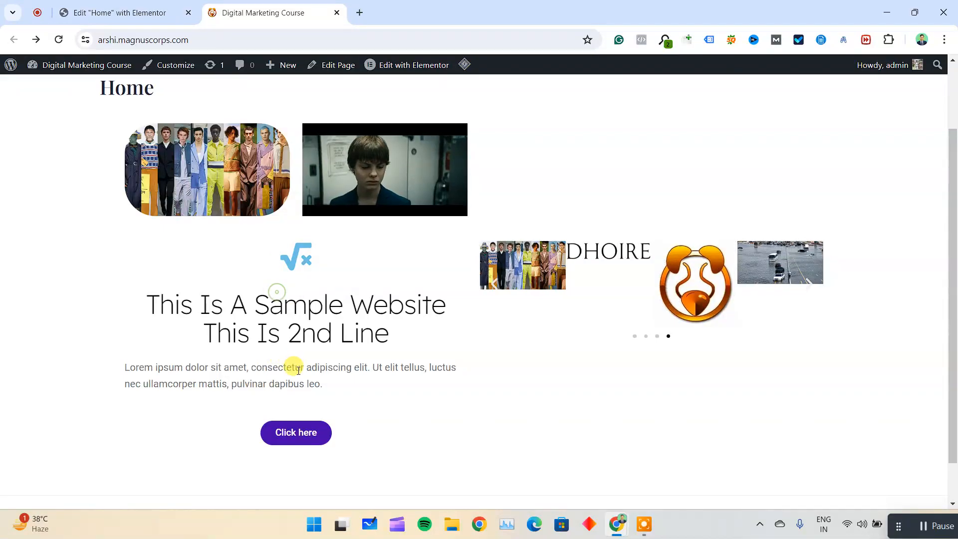
scroll(449, 349, "up", 2)
scroll(272, 297, "down", 3)
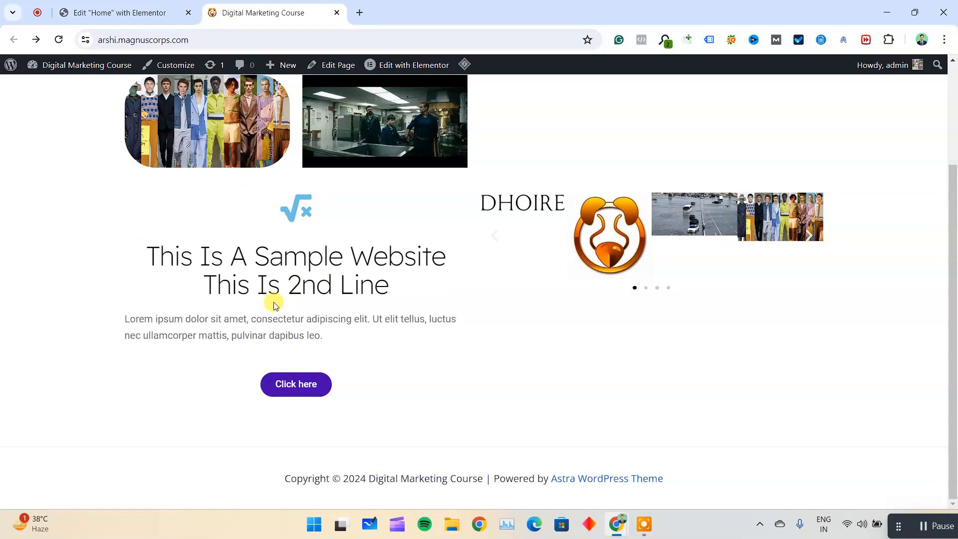
scroll(274, 305, "up", 1)
Review the Home page containers in Elementor, then leave the editor for the WordPress dashboard home.
left_click(102, 12)
scroll(456, 389, "down", 5)
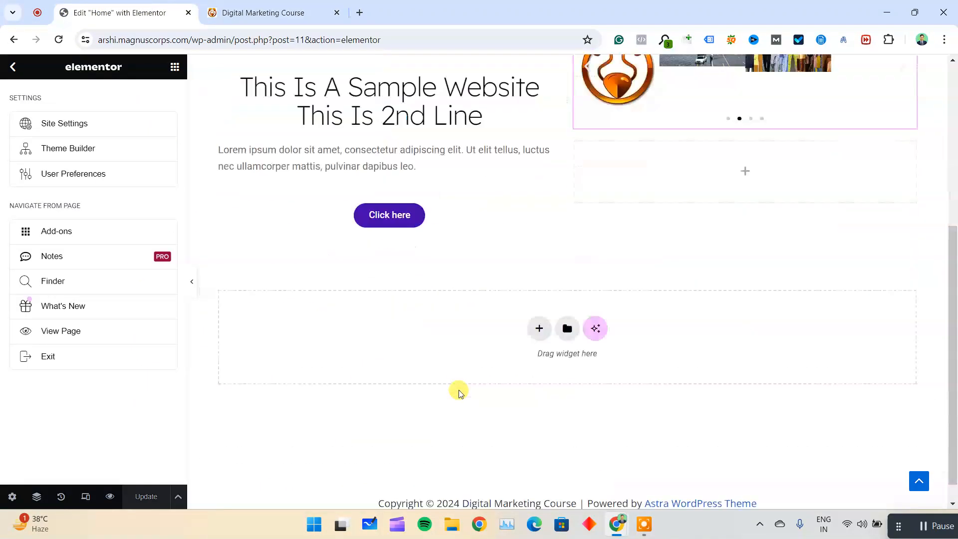
scroll(499, 305, "up", 5)
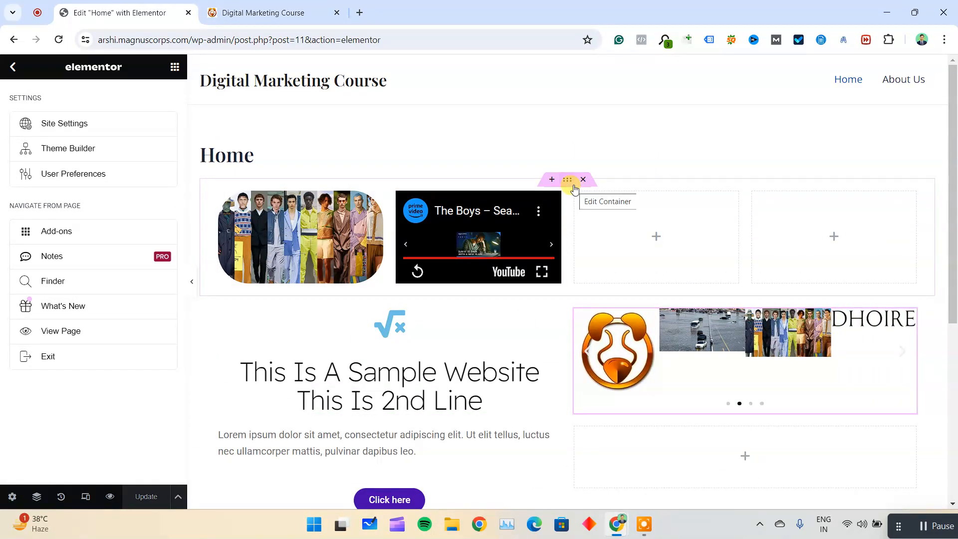
scroll(535, 306, "down", 6)
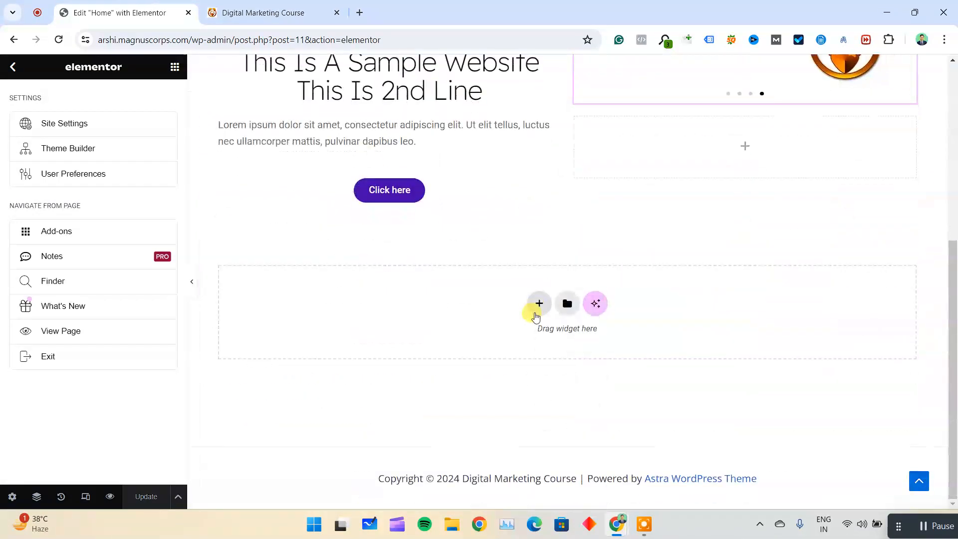
scroll(503, 311, "up", 6)
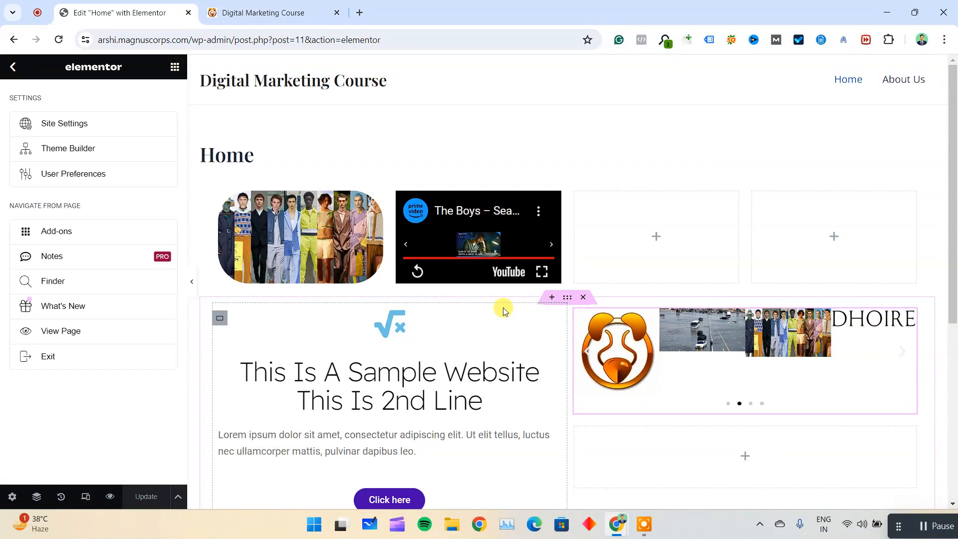
left_click(14, 67)
left_click(14, 67)
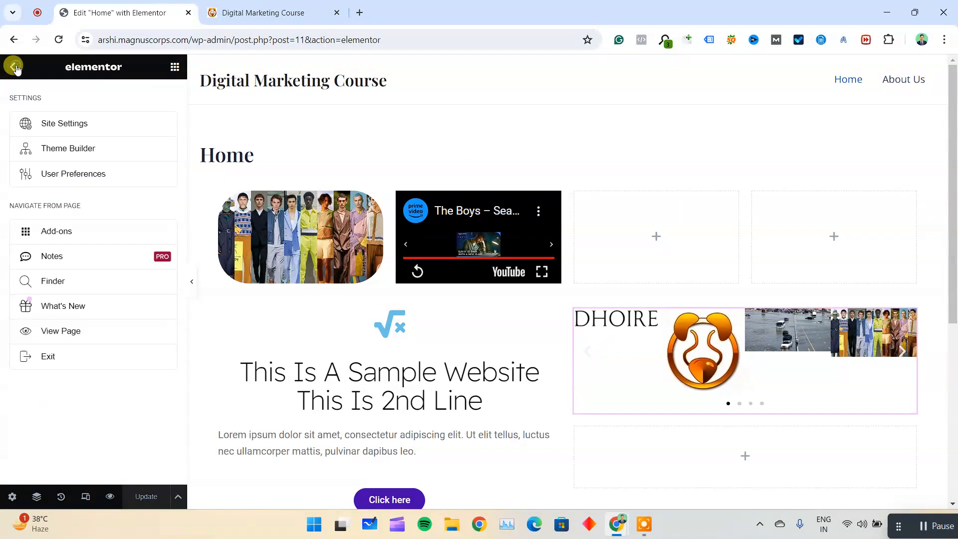
right_click(15, 40)
left_click(48, 271)
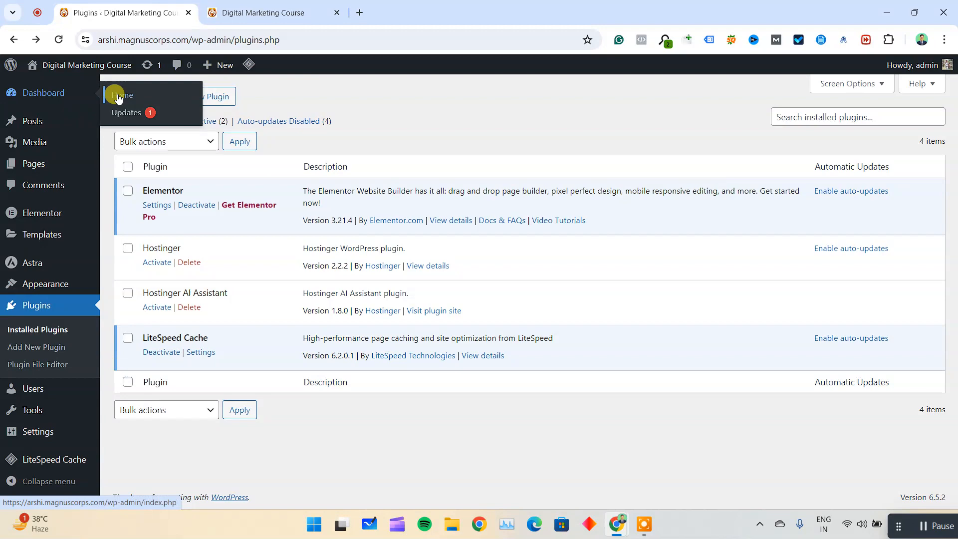
left_click(44, 92)
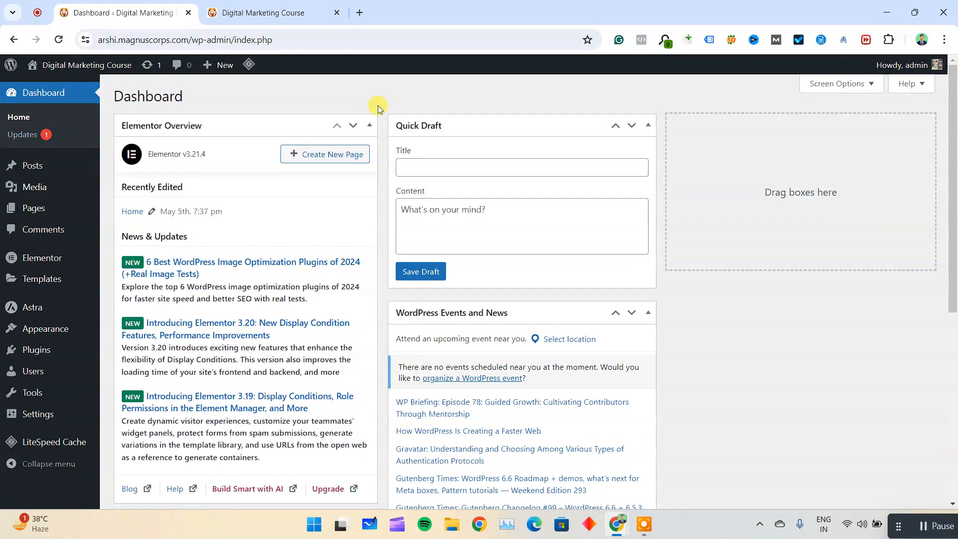
Search new plugins for "starter template" and install and activate "Starter Templates — Elementor, WordPress & Beaver Builder Templates".
left_click(270, 13)
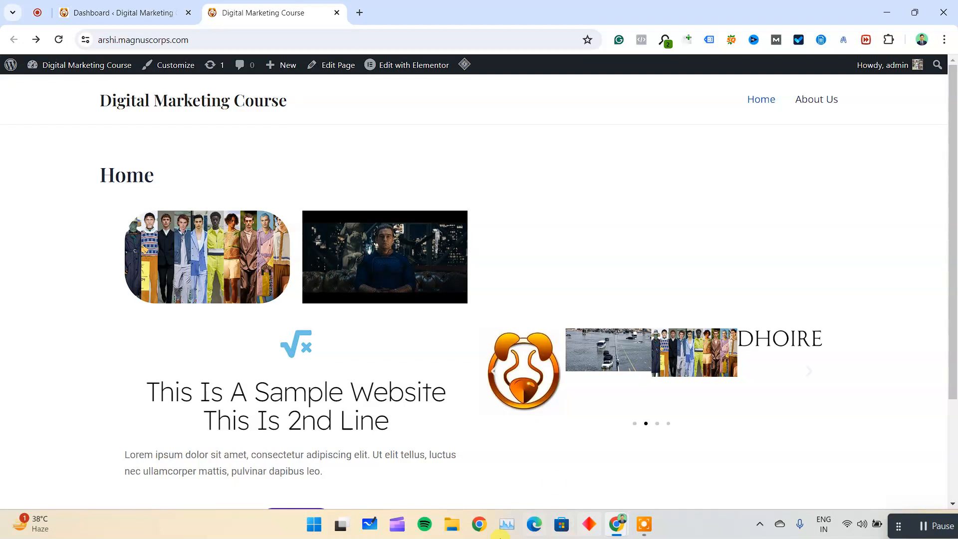
left_click_drag(267, 454, 310, 462)
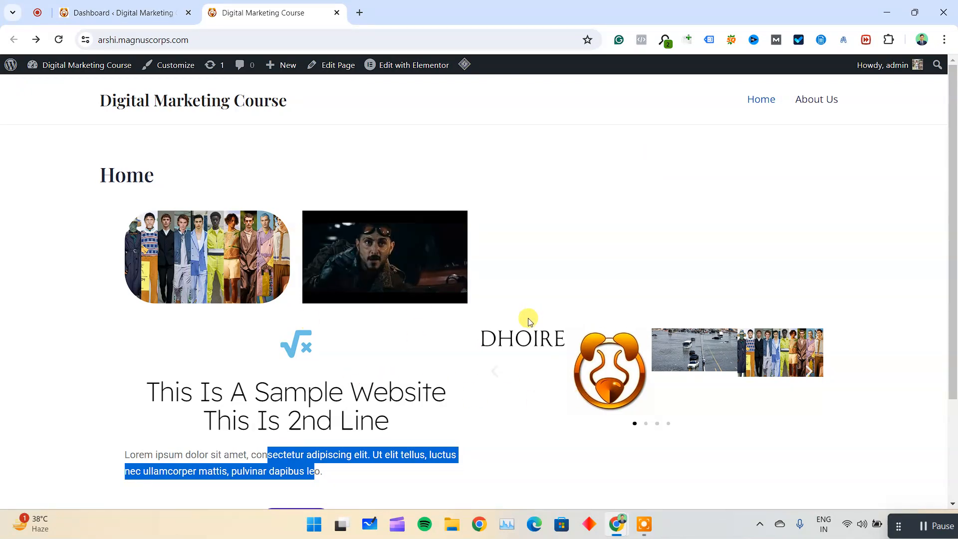
left_click(142, 9)
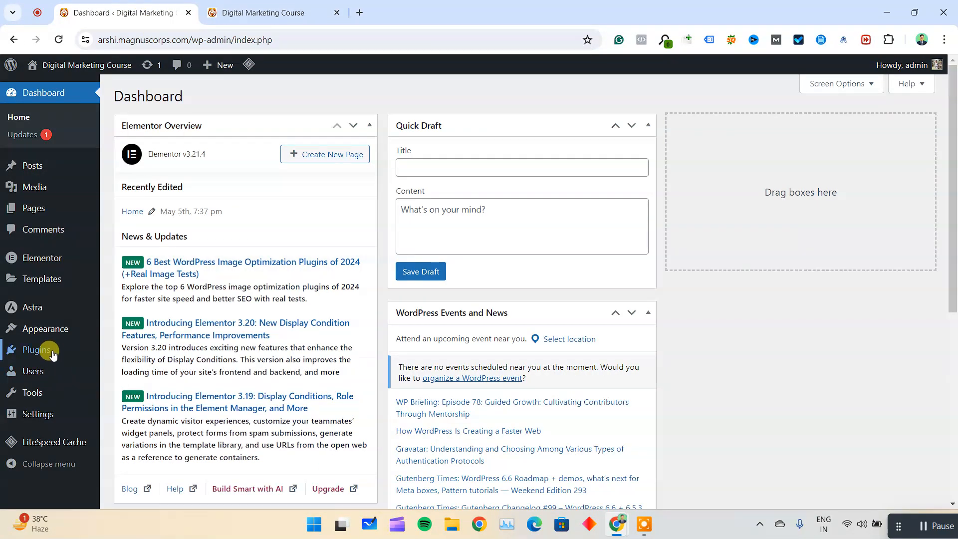
left_click(130, 365)
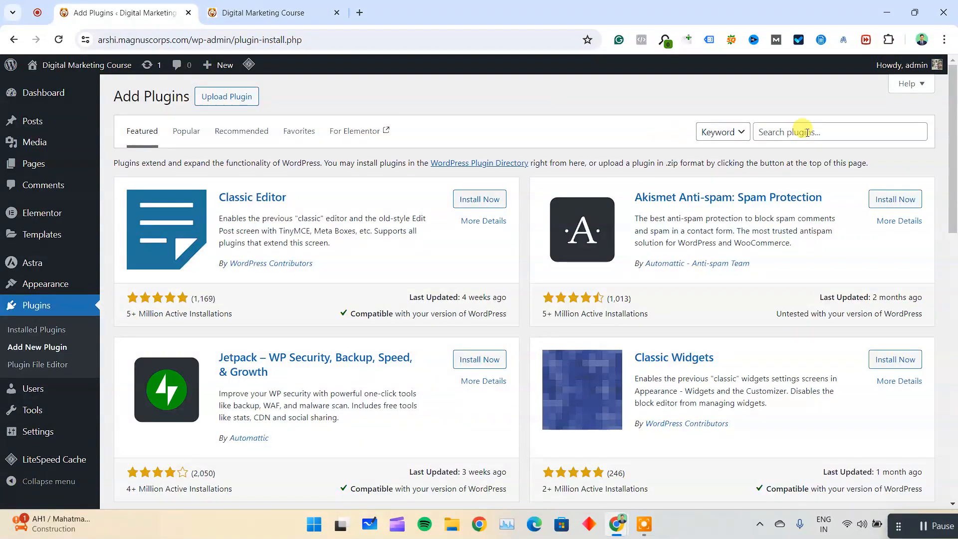
left_click(807, 131)
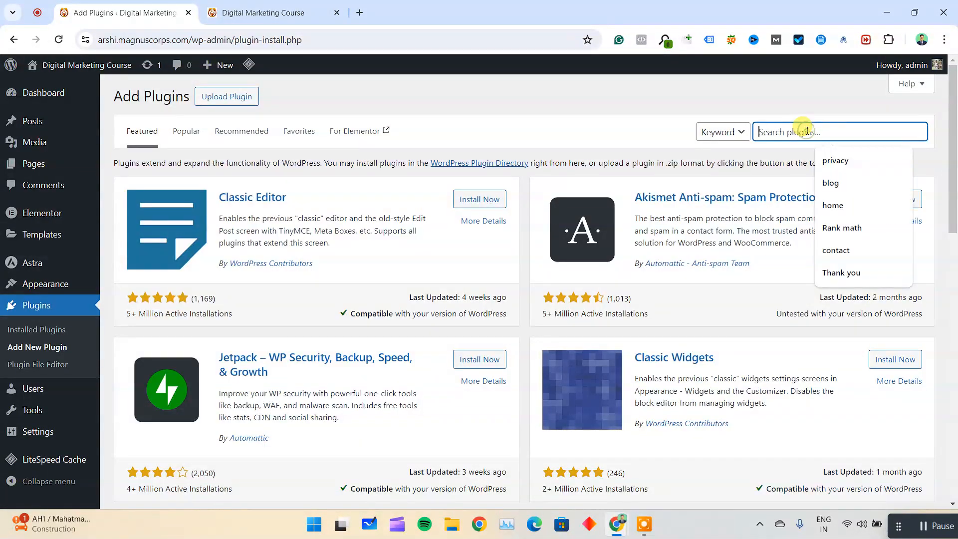
type("starter template")
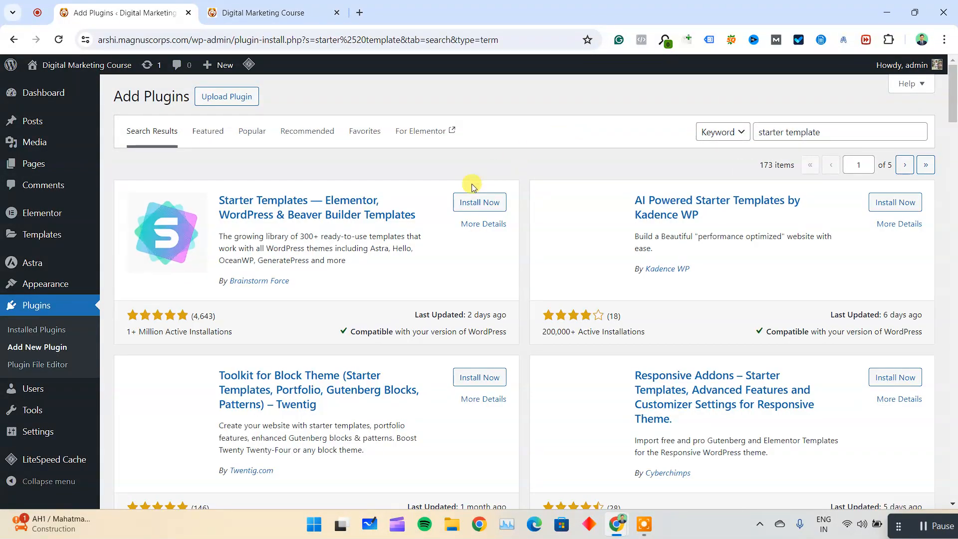
left_click(474, 200)
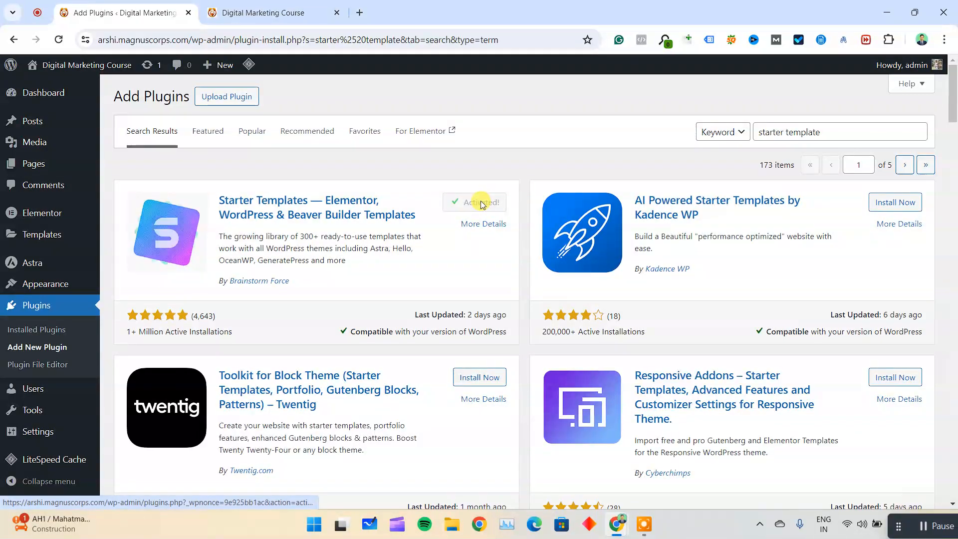
Open the Classic Starter Templates library from the Starter Templates plugin and dismiss the AI builder offer.
left_click(51, 329)
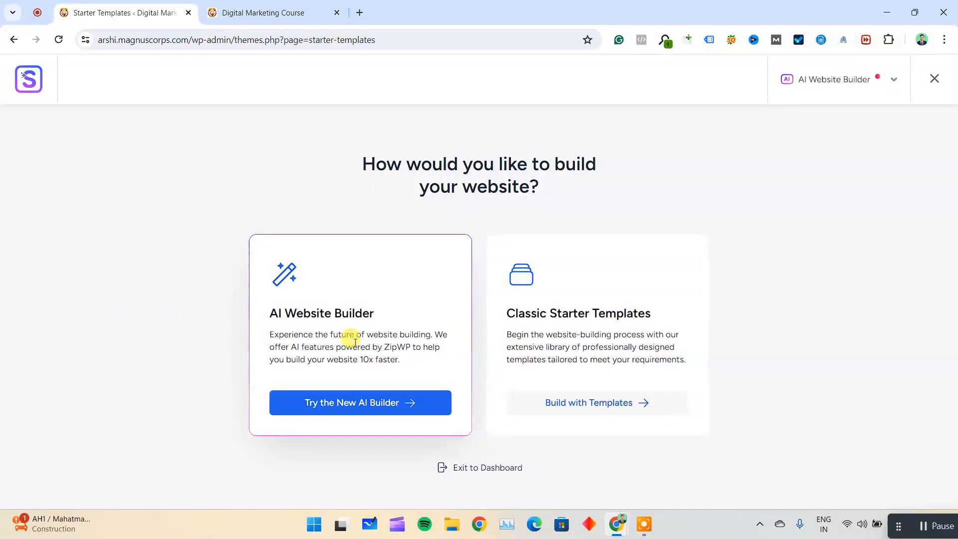
left_click(596, 406)
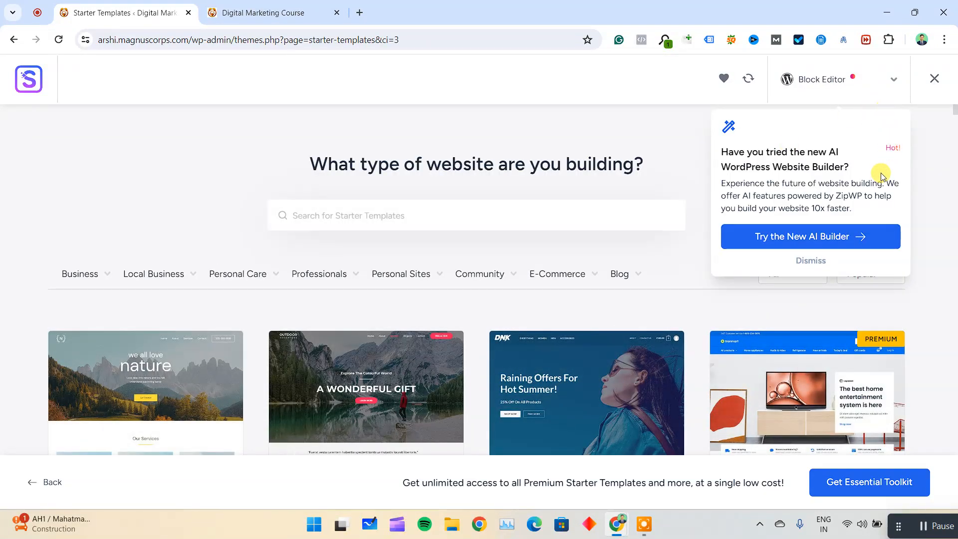
left_click(810, 260)
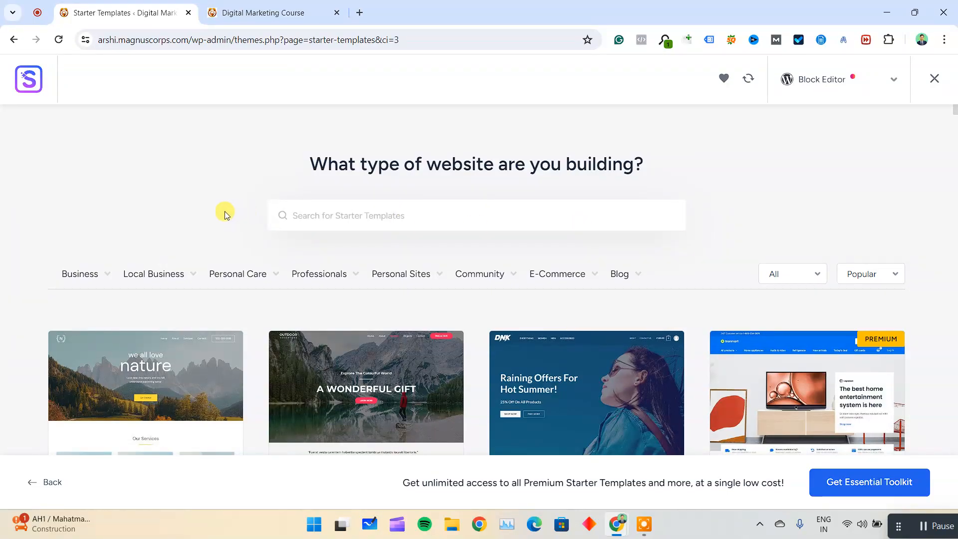
Browse the starter template designs and the available website categories, including E-Commerce.
scroll(2, 235, "down", 20)
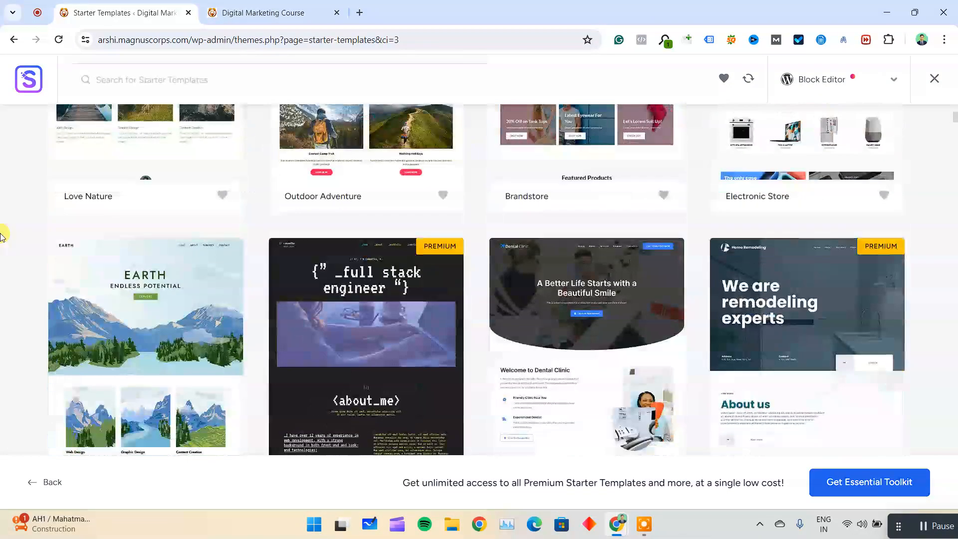
scroll(2, 234, "down", 20)
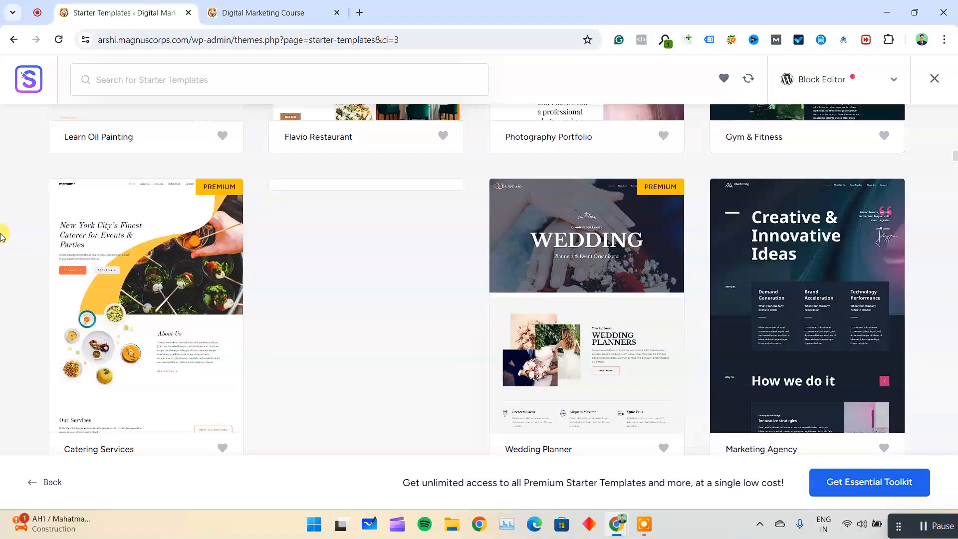
scroll(932, 277, "down", 1)
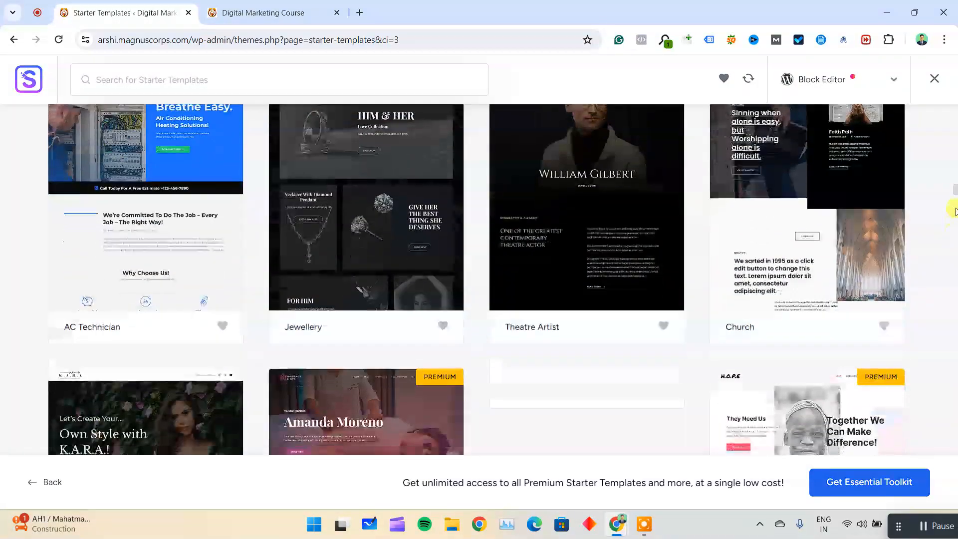
left_click_drag(955, 191, 956, 86)
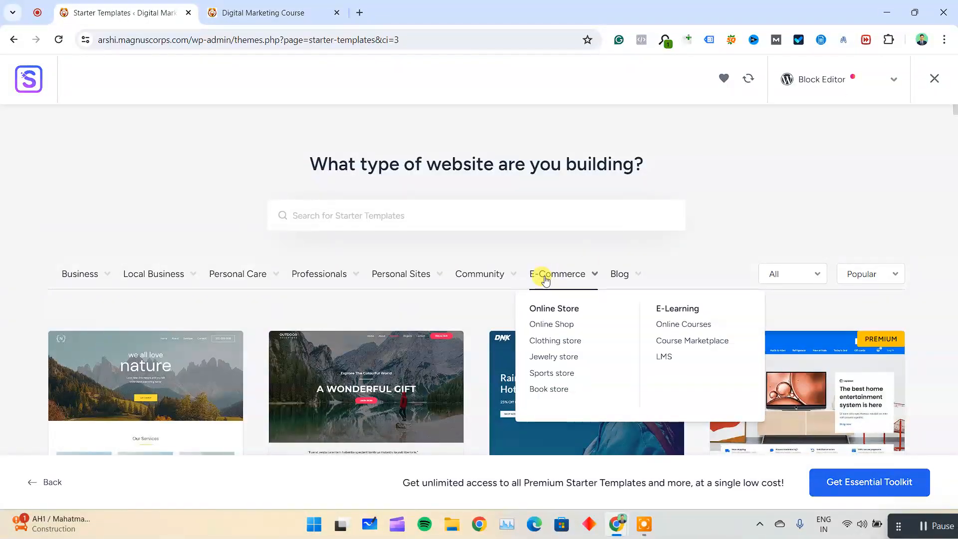
Browse the starter template library and choose the Personal Portfolio template.
scroll(1, 288, "down", 3)
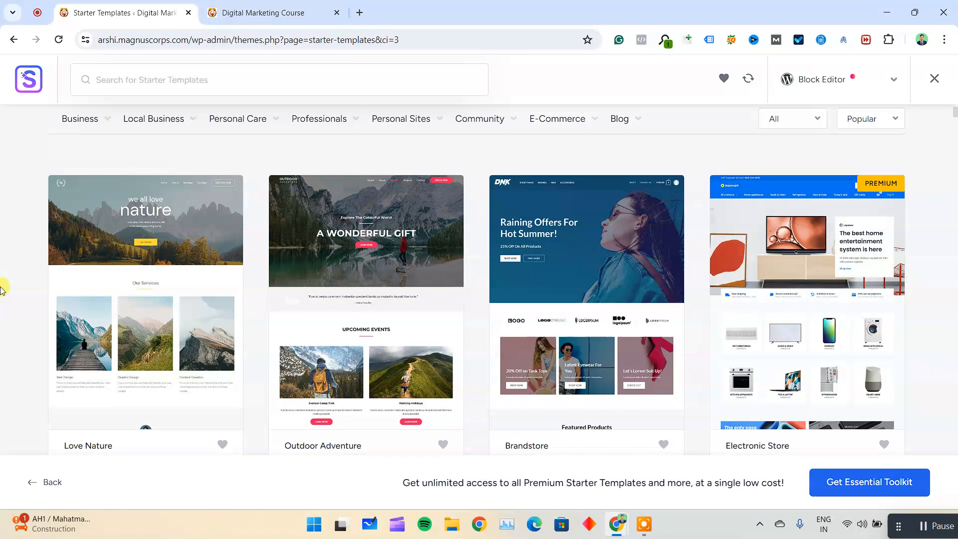
scroll(1, 289, "down", 7)
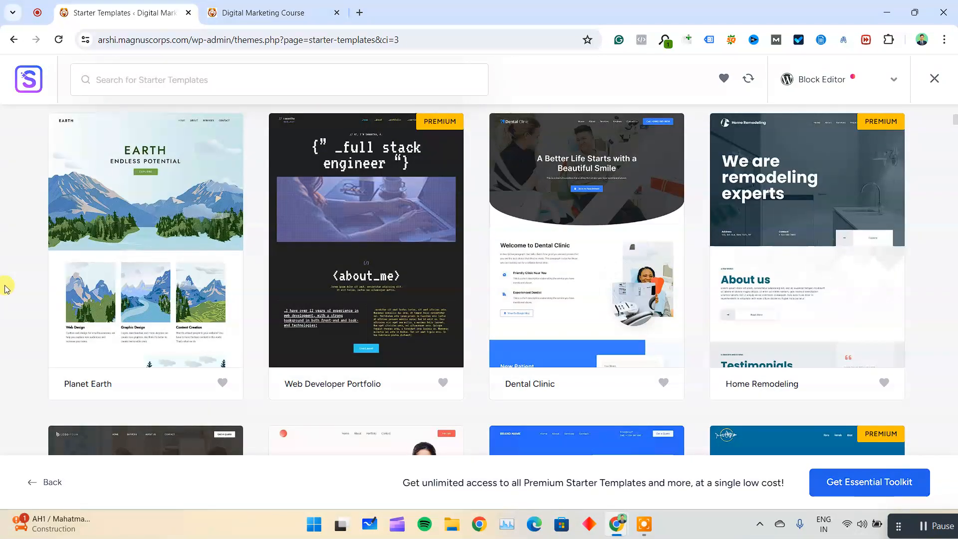
scroll(6, 289, "down", 5)
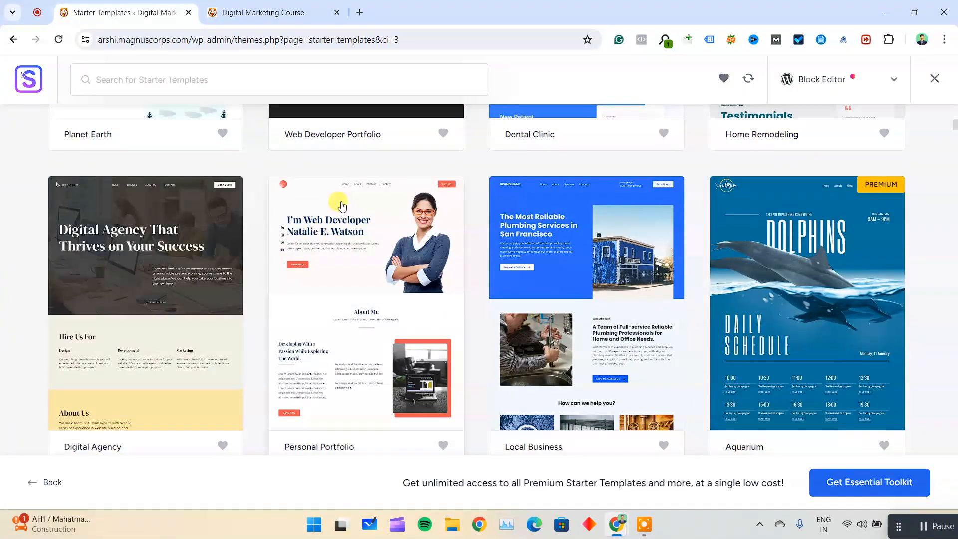
left_click(363, 226)
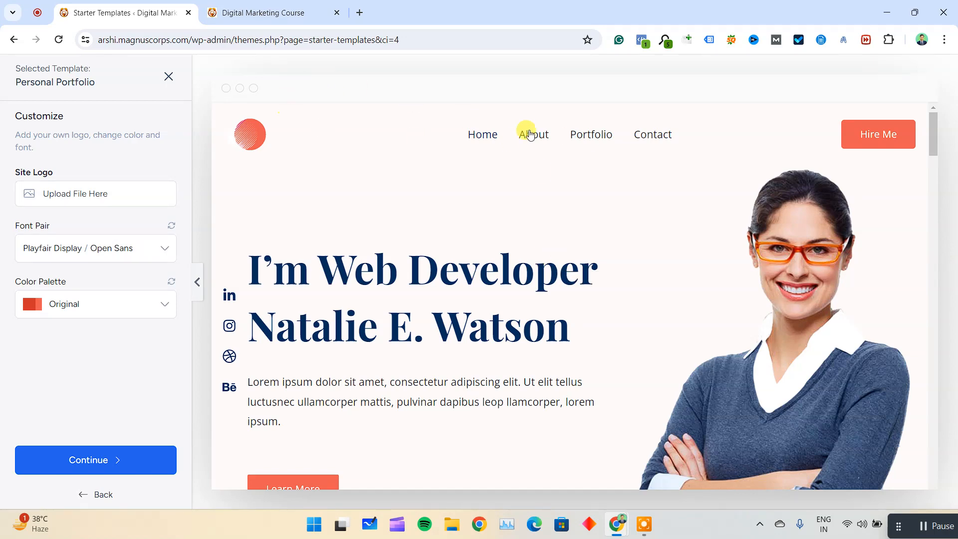
Review the Personal Portfolio template preview from the header down to the footer.
scroll(492, 261, "down", 1)
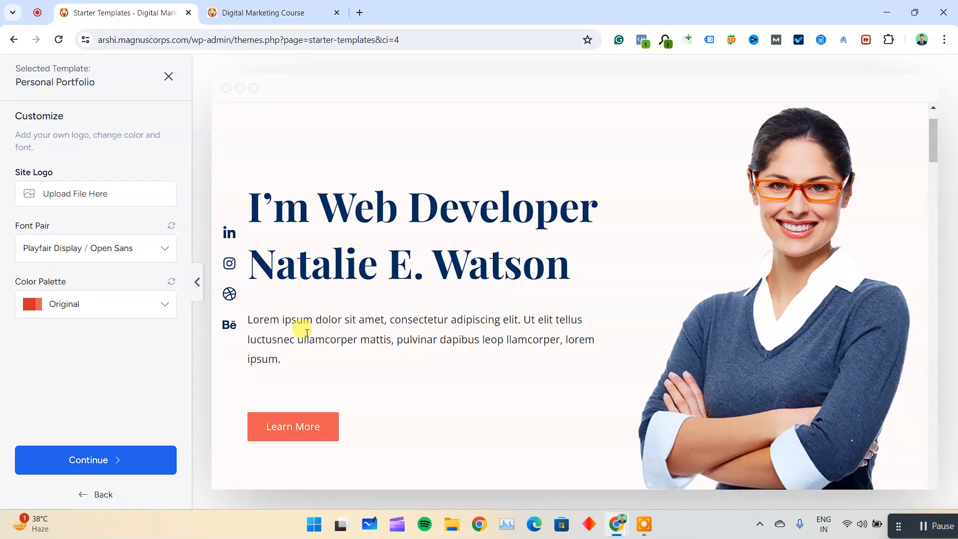
scroll(786, 217, "down", 5)
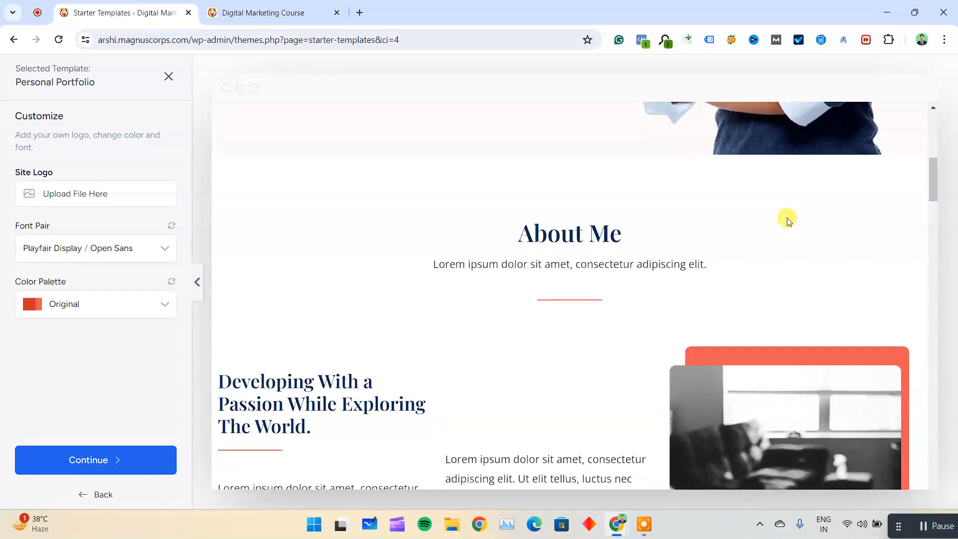
scroll(787, 221, "down", 2)
scroll(454, 200, "down", 18)
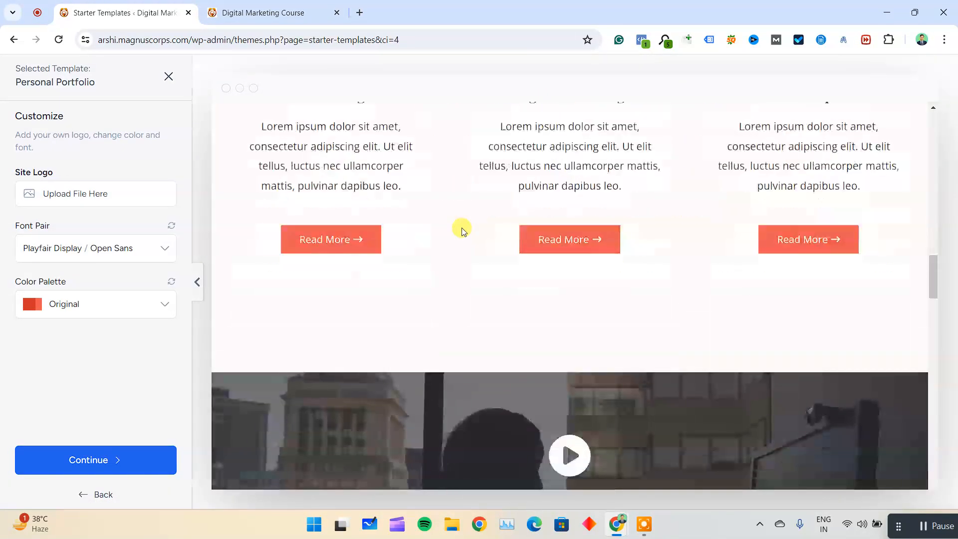
scroll(463, 229, "down", 10)
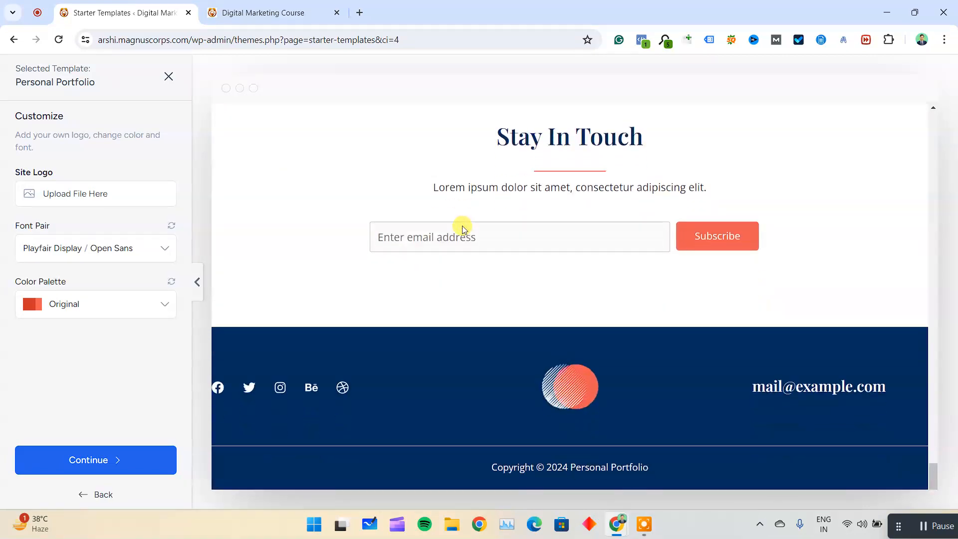
scroll(463, 228, "up", 8)
scroll(462, 225, "up", 10)
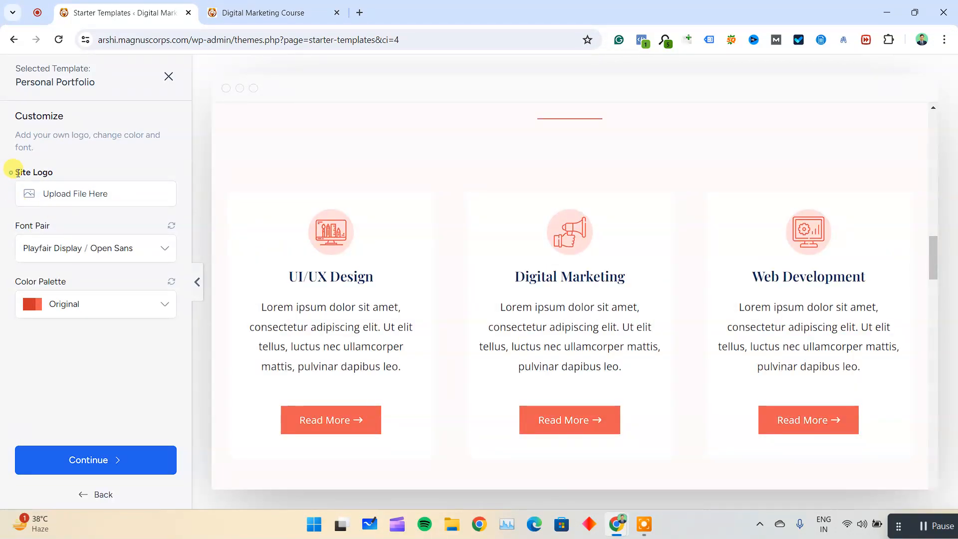
scroll(494, 231, "up", 10)
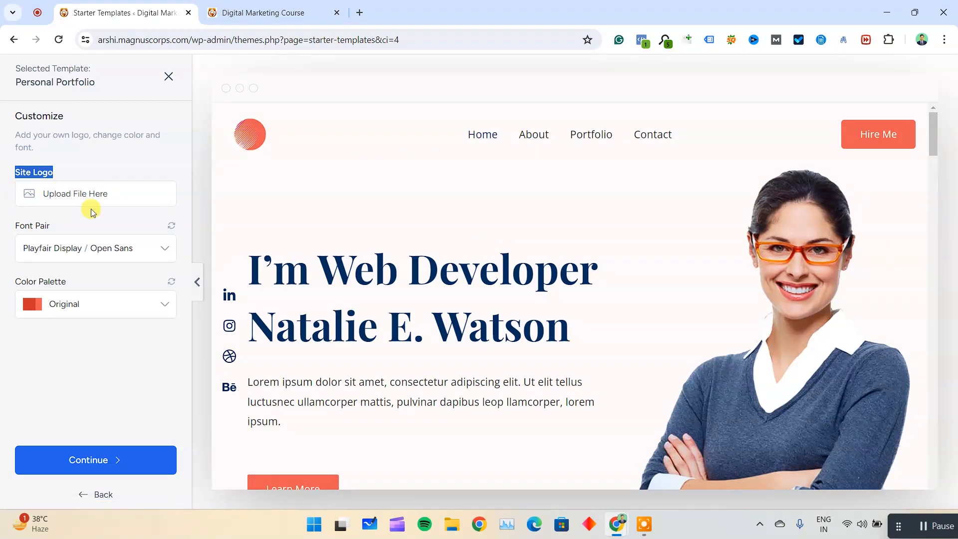
Look over the font pairs, preview color palettes Style 1 to Style 4 and Style 9, and restore the Original palette.
left_click(87, 251)
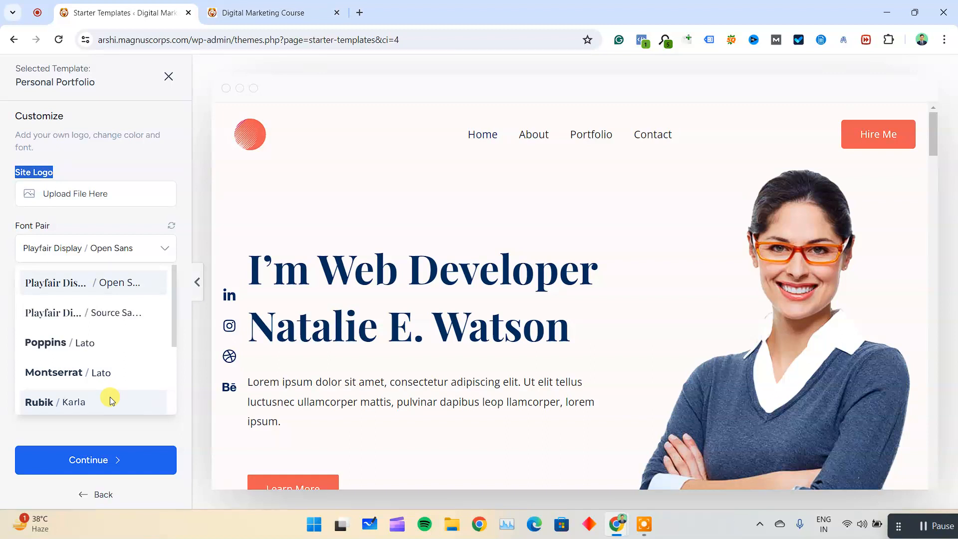
left_click(4, 267)
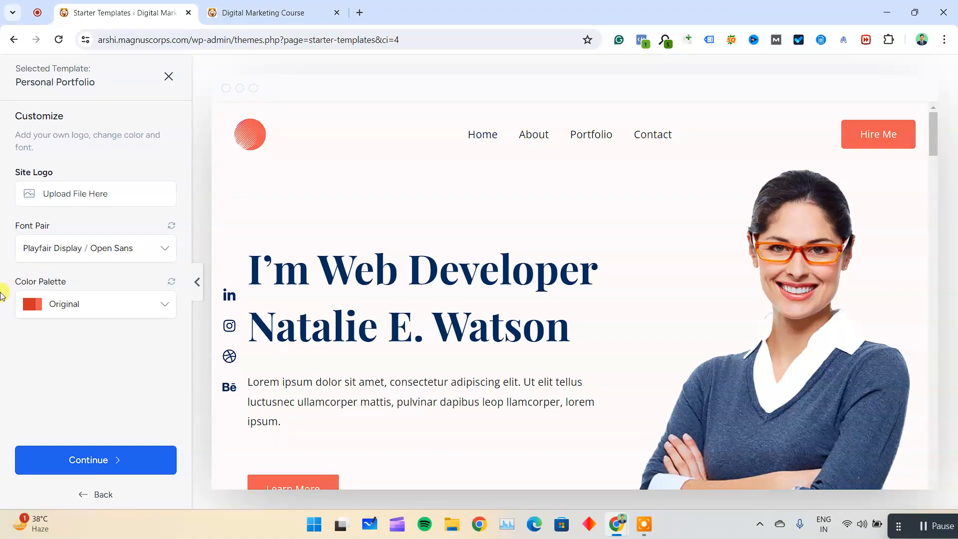
left_click(100, 308)
left_click(88, 364)
left_click(114, 302)
left_click(98, 388)
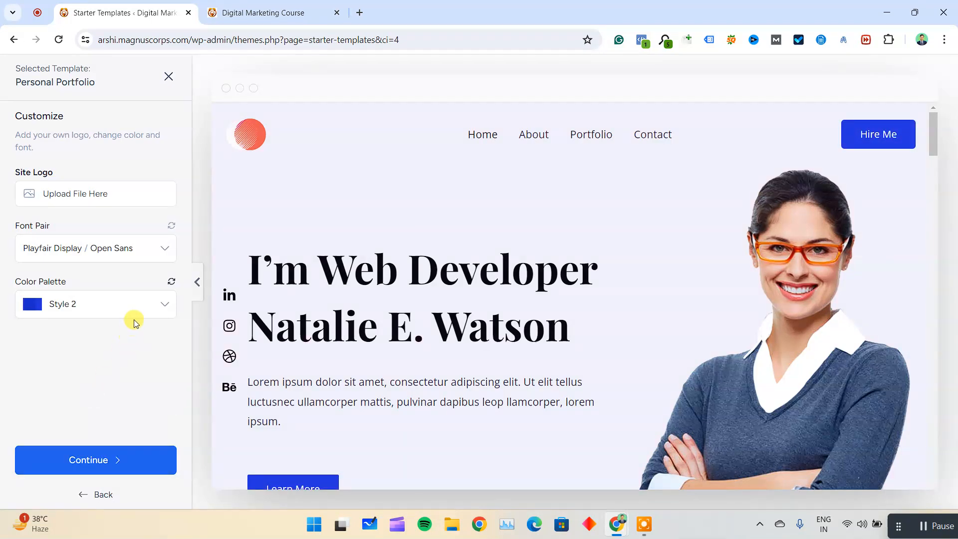
left_click(139, 304)
scroll(323, 307, "down", 1)
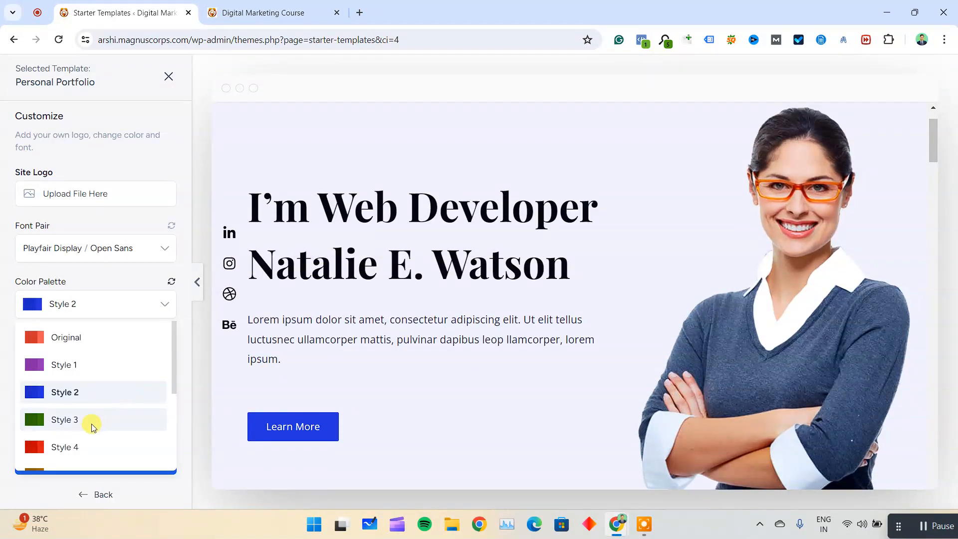
left_click(93, 420)
left_click(129, 305)
left_click(76, 441)
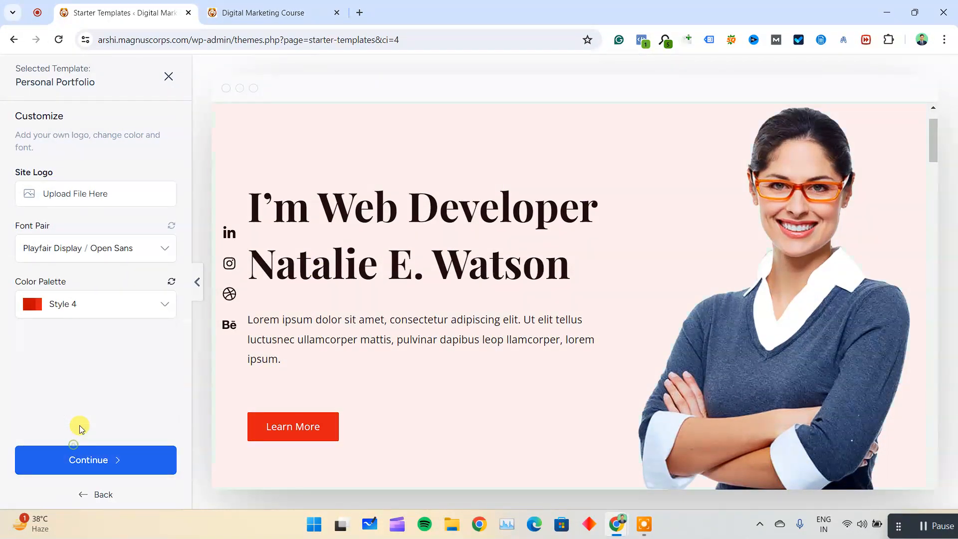
left_click(64, 428)
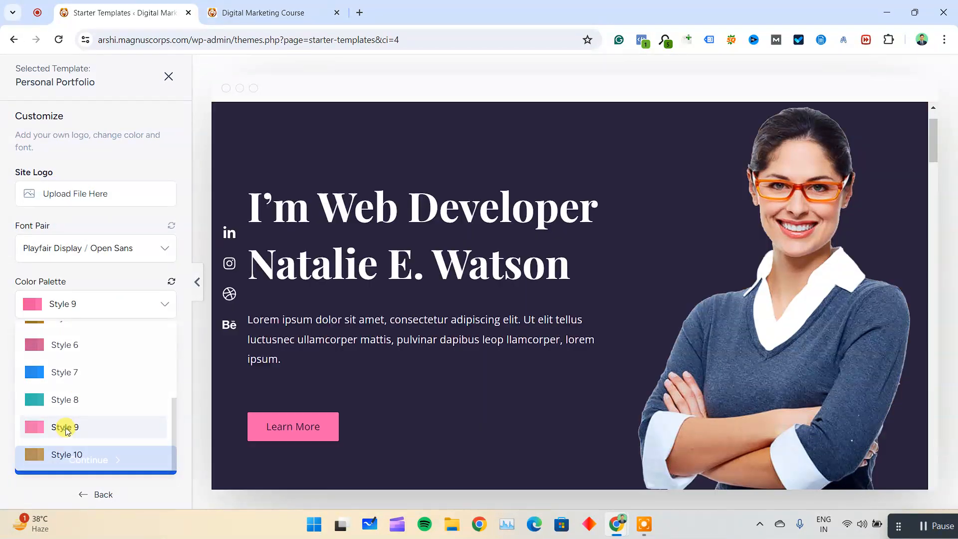
left_click(129, 302)
scroll(112, 349, "up", 1)
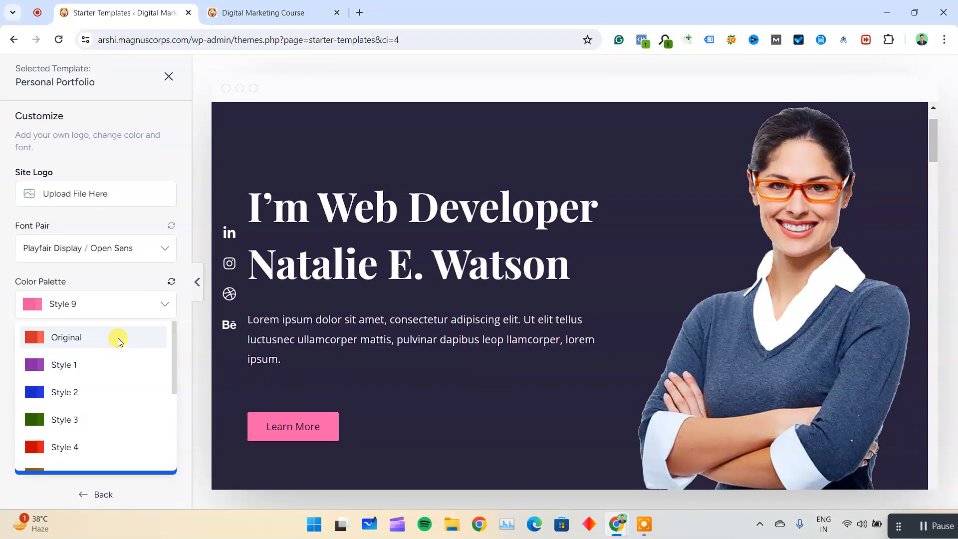
left_click(114, 335)
Continue with the Personal Portfolio template in its Original styling and skip the optional feature selection.
scroll(494, 182, "down", 2)
scroll(494, 182, "down", 5)
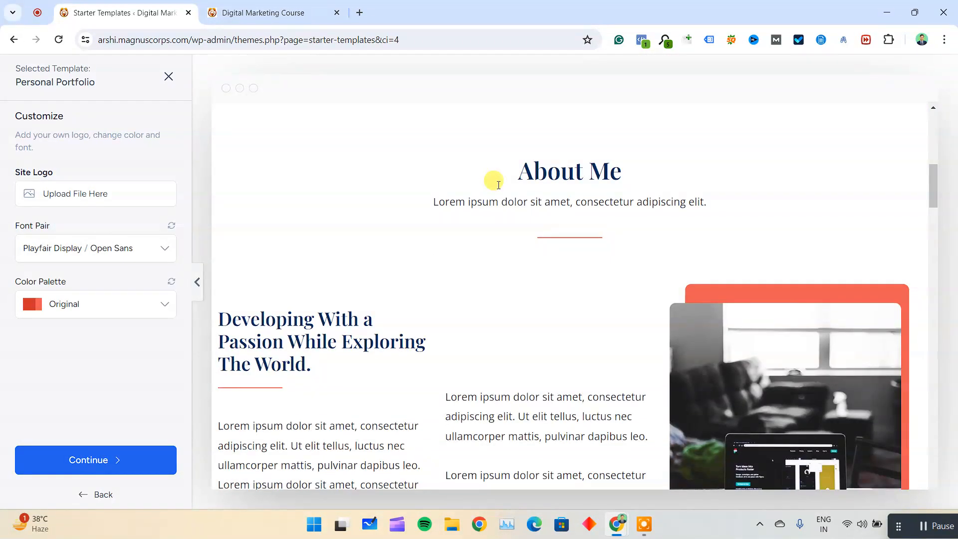
scroll(494, 182, "up", 6)
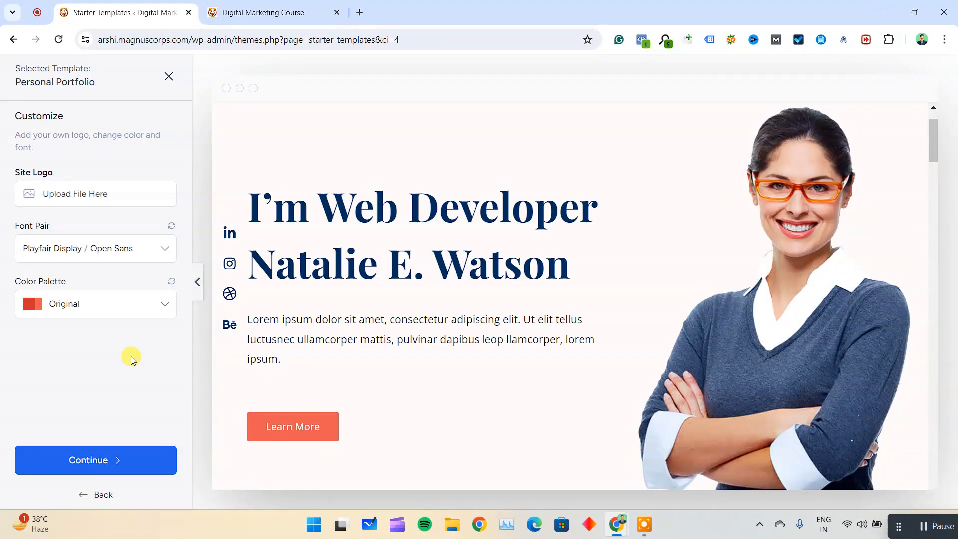
left_click(102, 457)
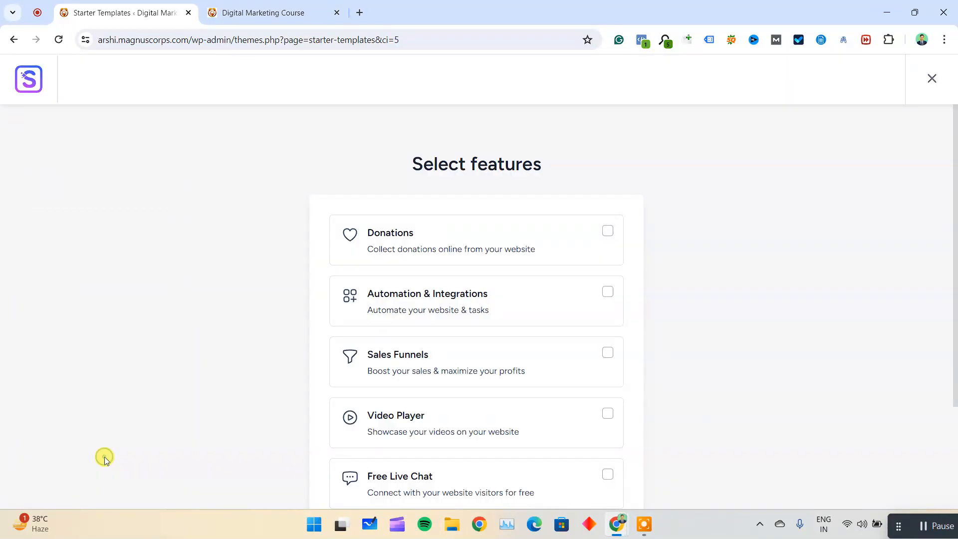
scroll(353, 285, "down", 3)
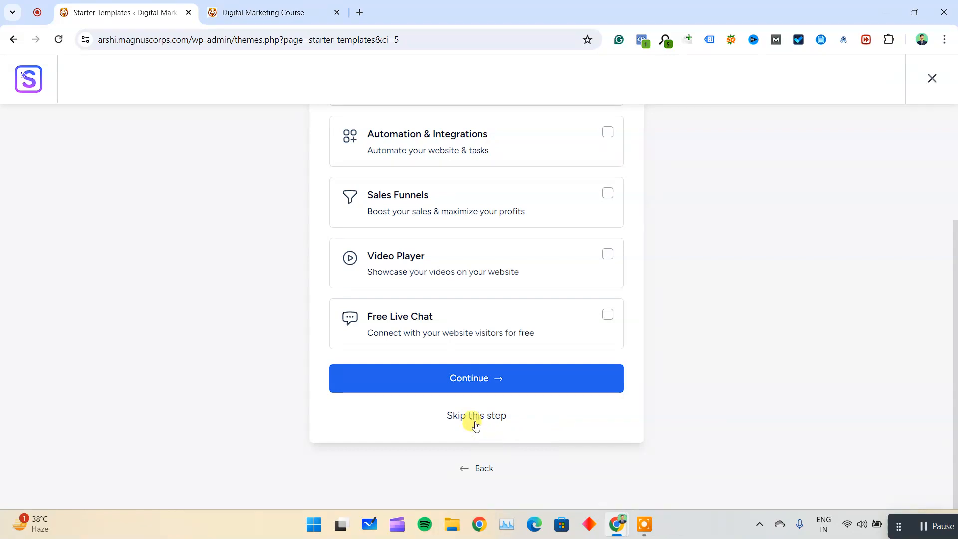
left_click(477, 415)
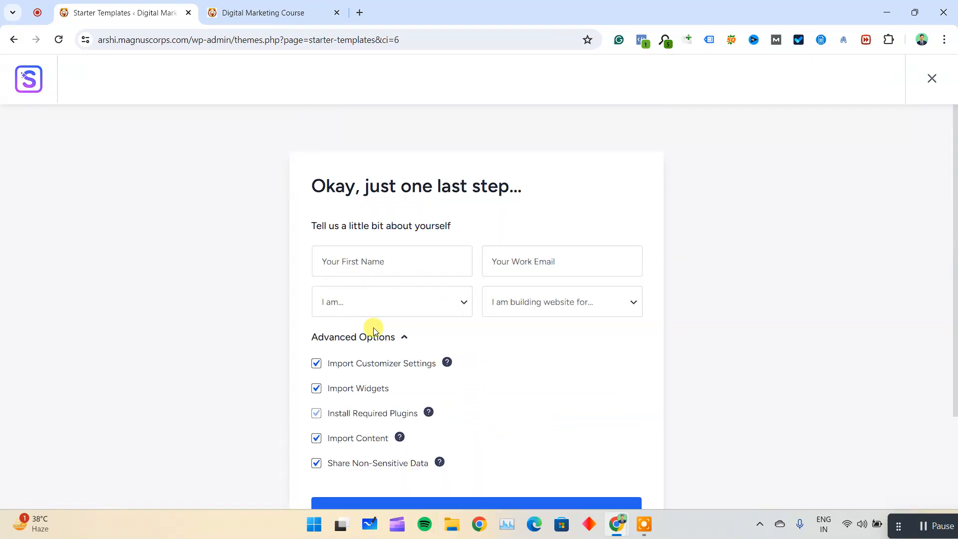
Build the website with the default import options and blank personal details, and go to the WordPress dashboard.
scroll(342, 381, "down", 1)
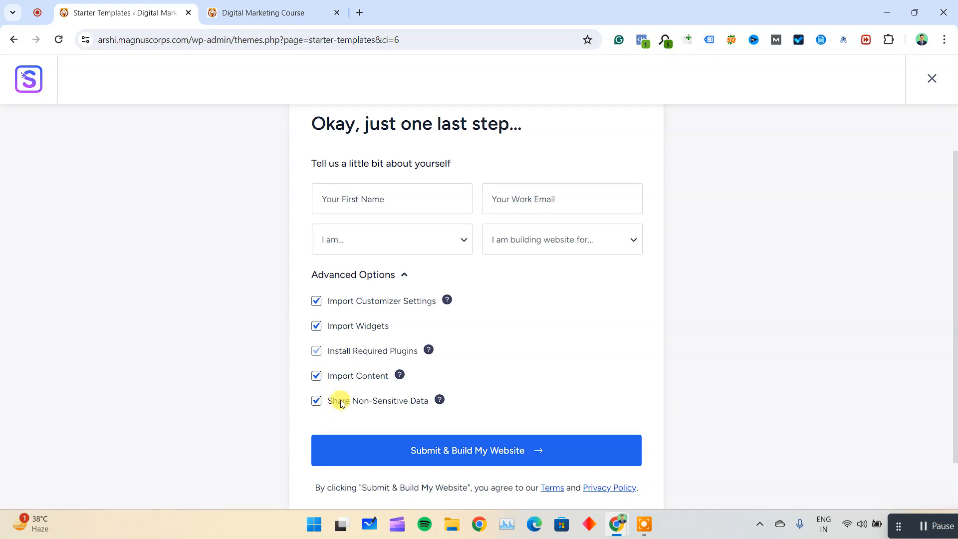
left_click(505, 451)
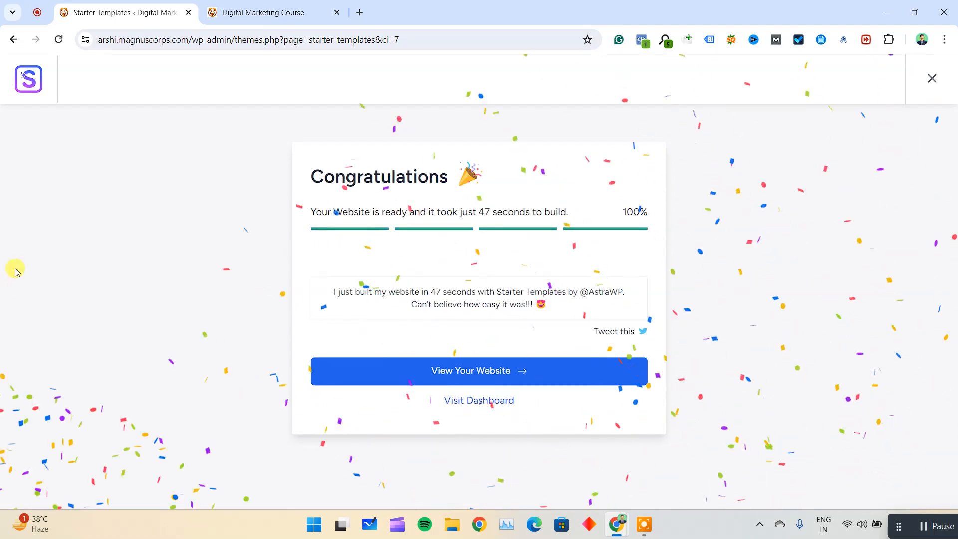
left_click(485, 399)
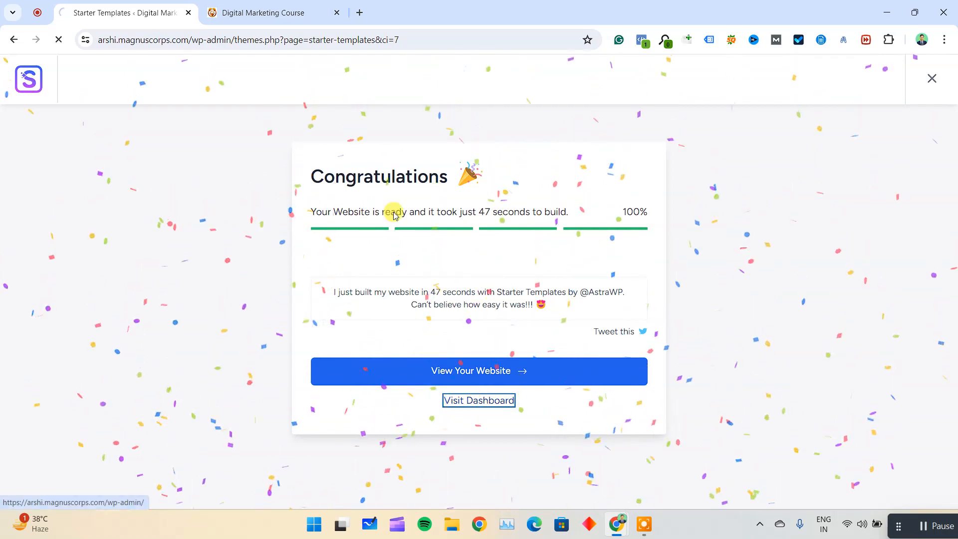
Open the live website and check its Home, About and Portfolio pages, ending on the Home page.
left_click(299, 12)
left_click(163, 95)
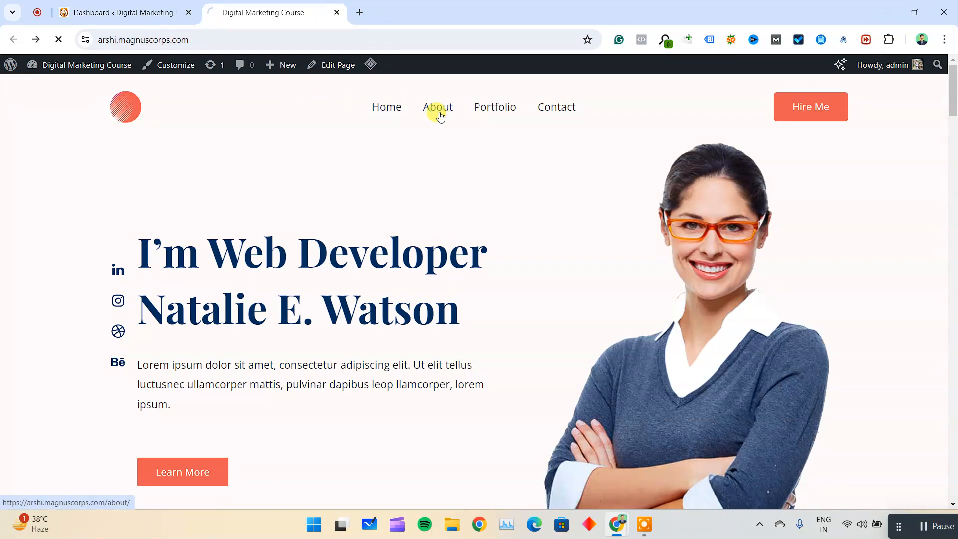
scroll(491, 167, "down", 7)
scroll(490, 167, "down", 5)
scroll(489, 166, "up", 12)
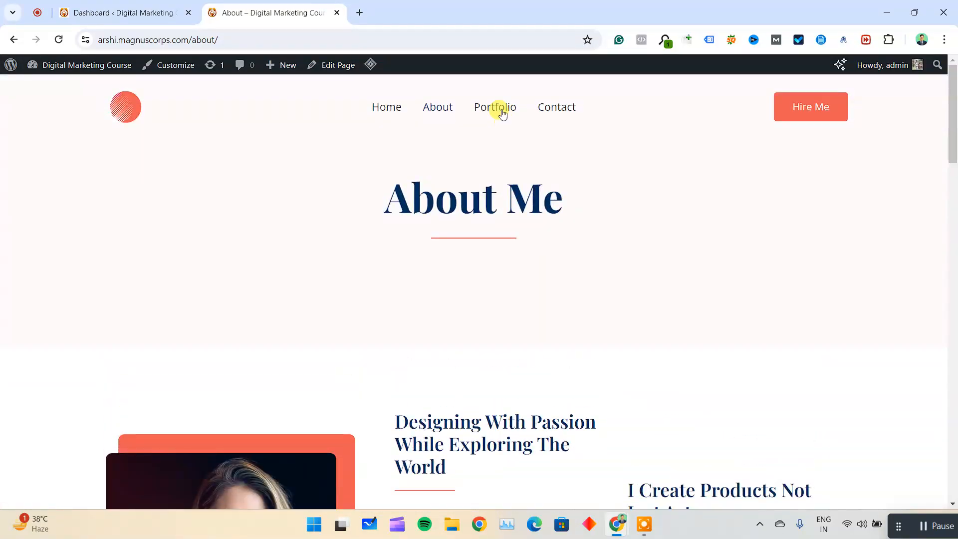
left_click(502, 114)
scroll(583, 190, "down", 10)
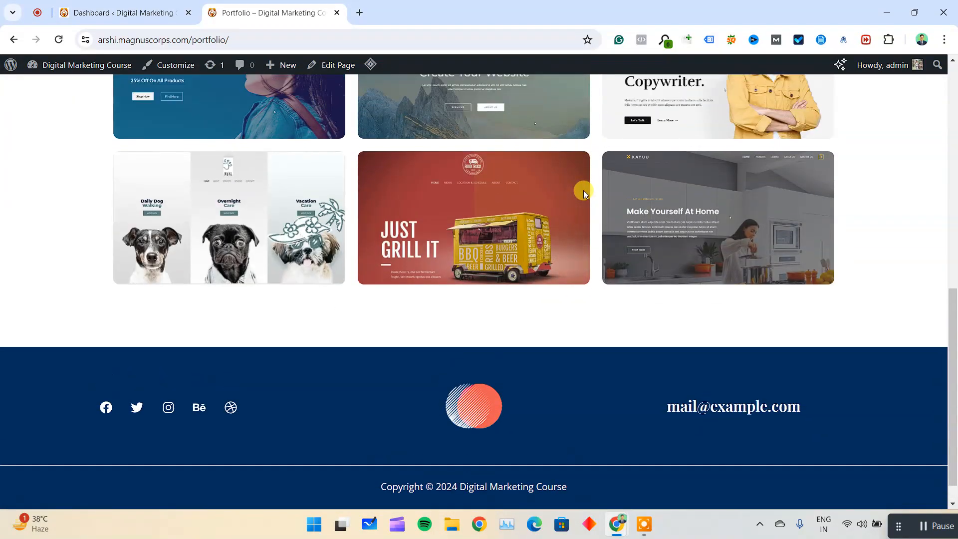
scroll(584, 194, "up", 10)
left_click(562, 109)
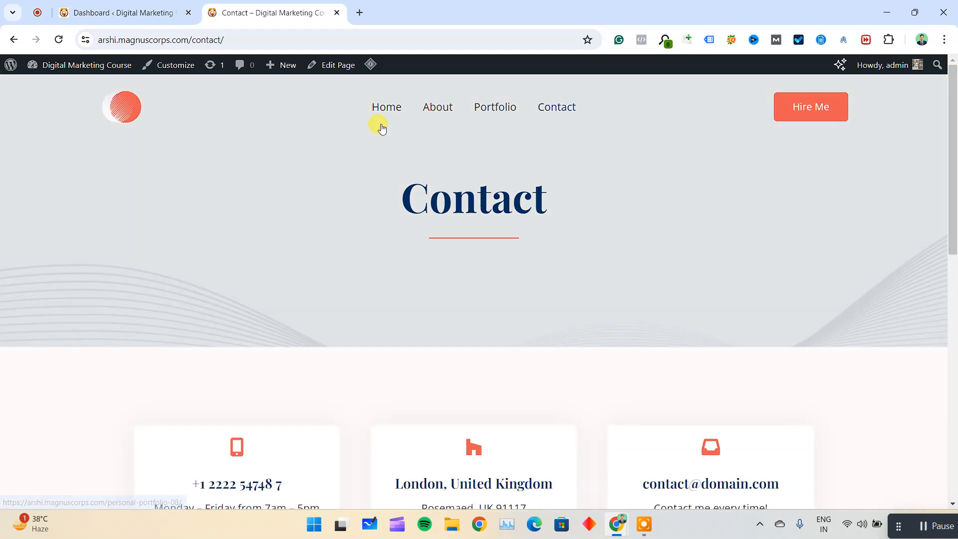
left_click(383, 110)
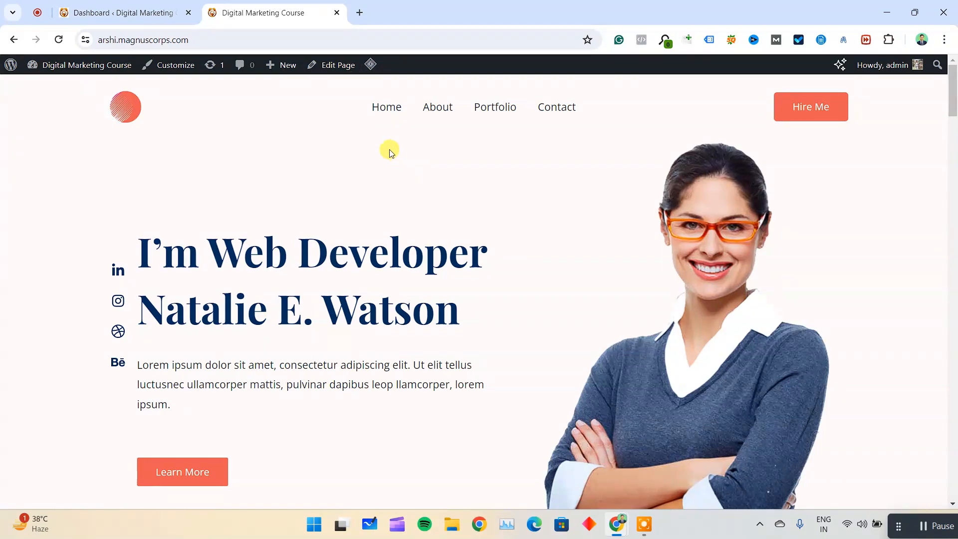
Open the live site's Home page for editing in the WordPress block editor.
left_click(99, 7)
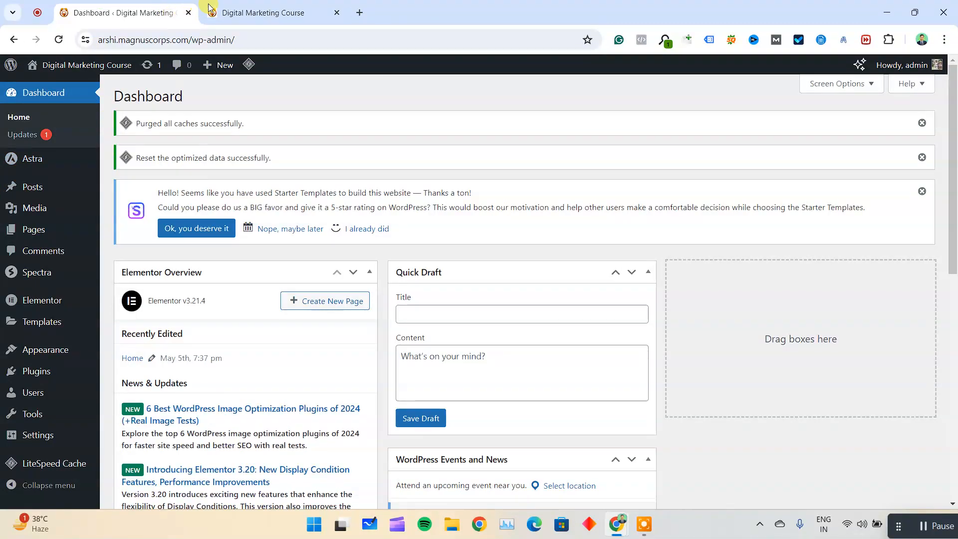
left_click(232, 9)
left_click(338, 69)
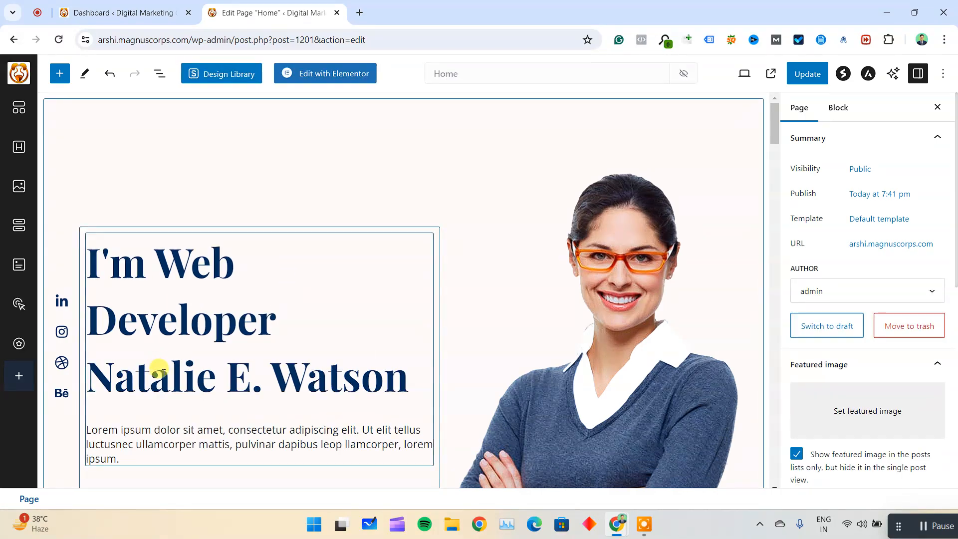
Examine the Home page's imported sections and blocks in the editor, from the hero area through the services section.
scroll(425, 295, "down", 20)
scroll(428, 298, "down", 20)
scroll(426, 300, "up", 20)
scroll(417, 236, "up", 10)
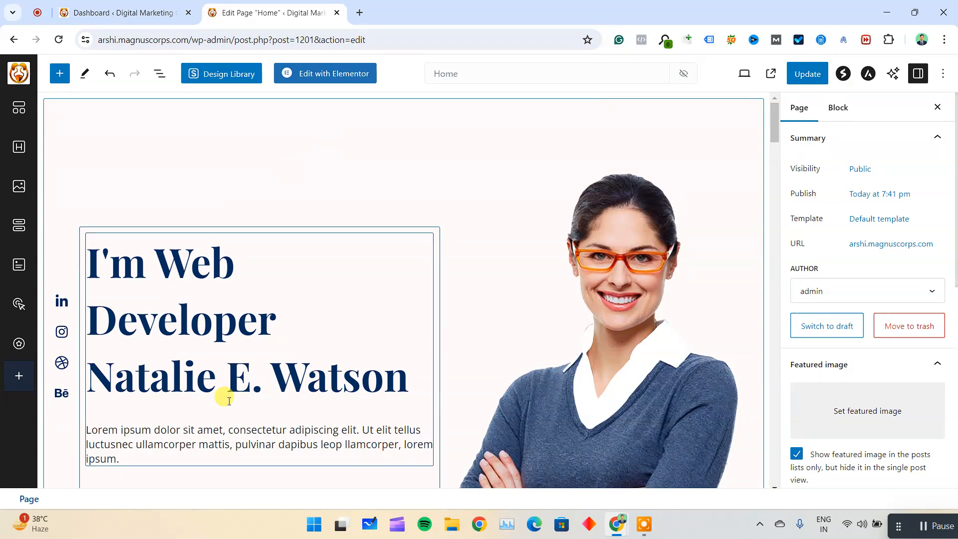
scroll(455, 357, "down", 20)
scroll(459, 353, "down", 15)
scroll(455, 339, "up", 12)
scroll(456, 334, "up", 15)
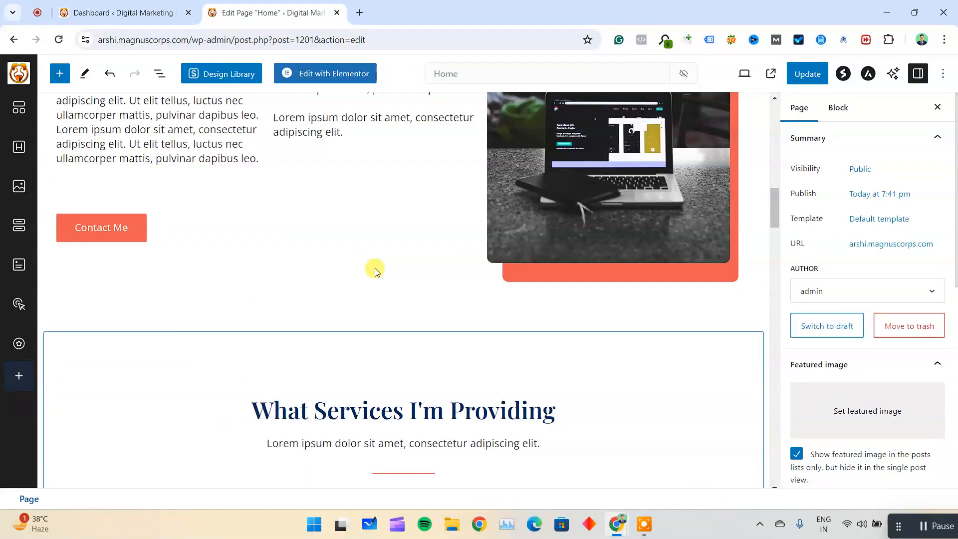
scroll(351, 108, "up", 10)
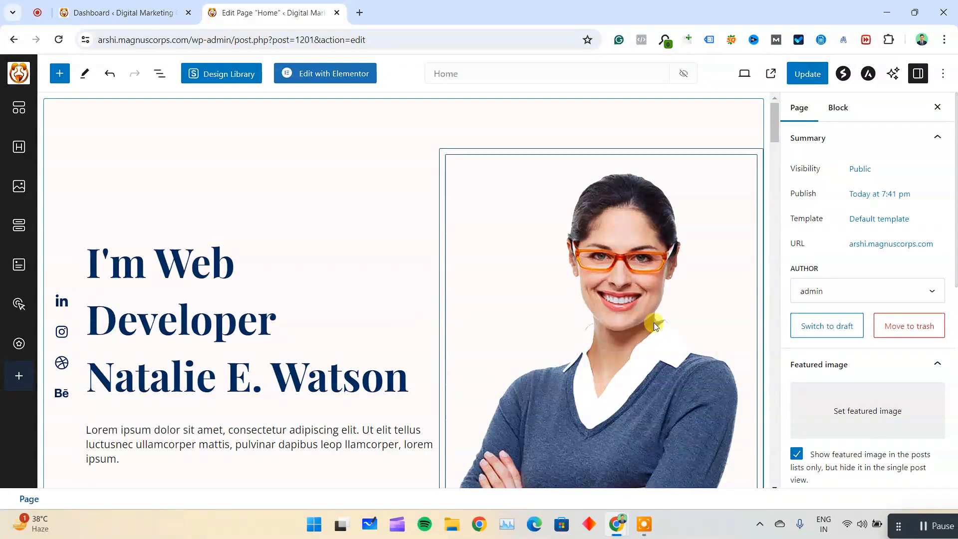
Return to the WordPress dashboard and start the Starter Templates plugin from the list of installed plugins.
scroll(560, 300, "down", 15)
scroll(561, 299, "down", 20)
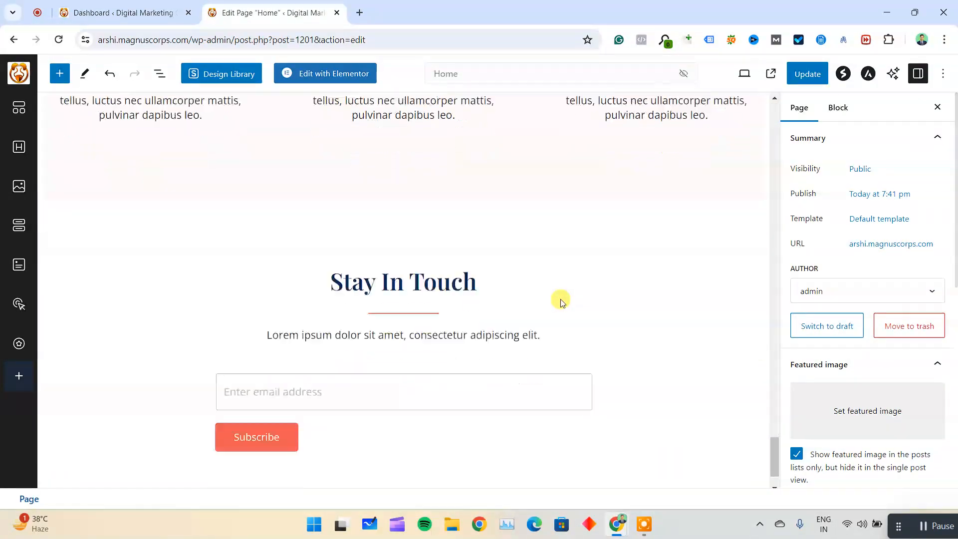
scroll(561, 299, "up", 10)
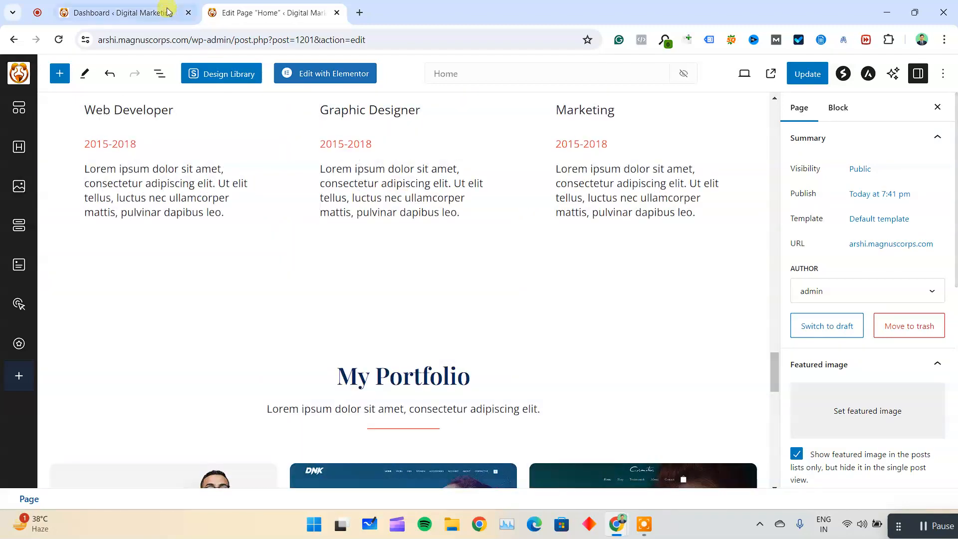
left_click(167, 11)
mouse_move(53, 391)
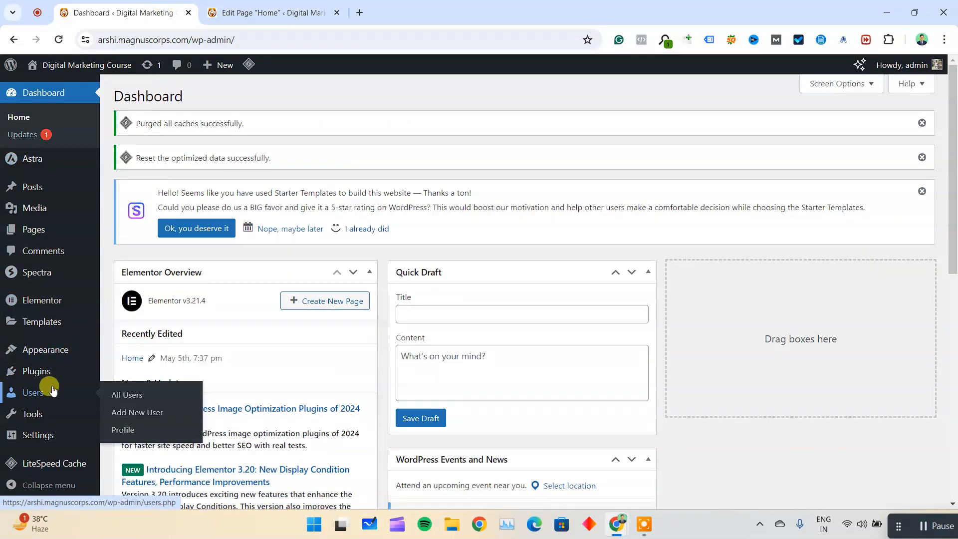
mouse_move(37, 271)
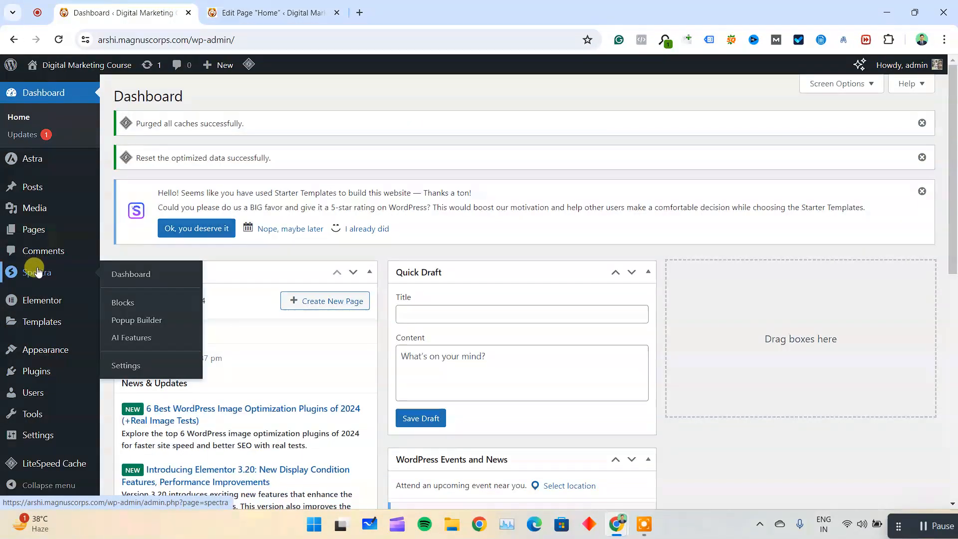
scroll(31, 320, "down", 3)
mouse_move(25, 374)
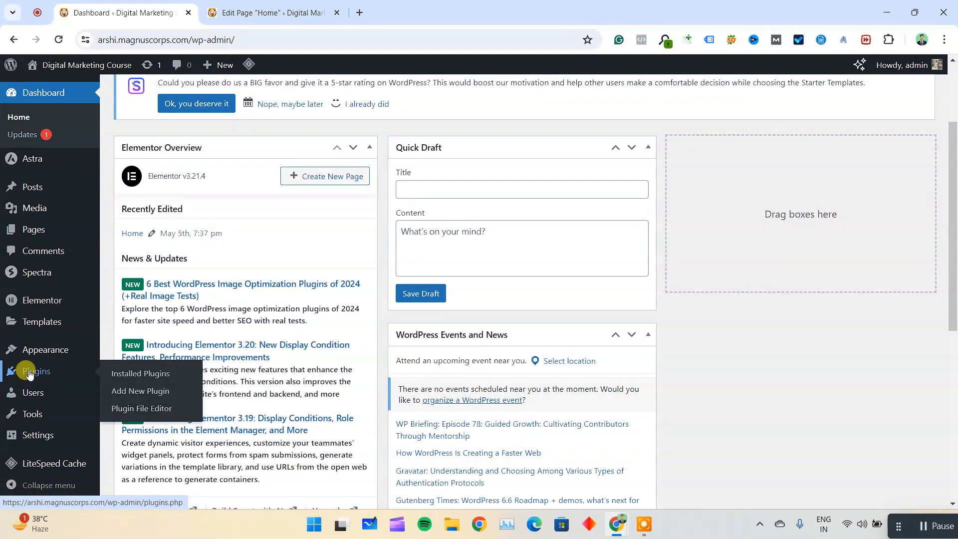
left_click(139, 372)
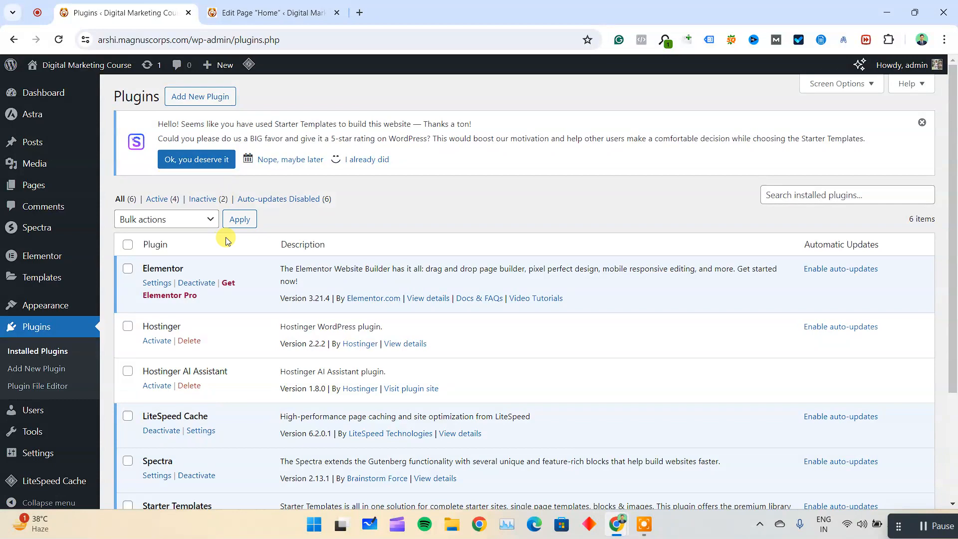
scroll(244, 285, "down", 3)
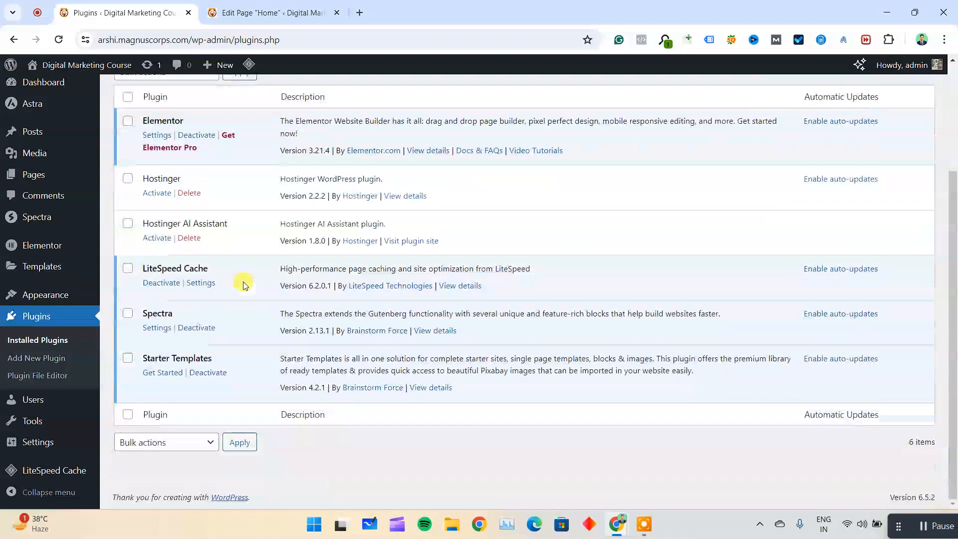
left_click(166, 377)
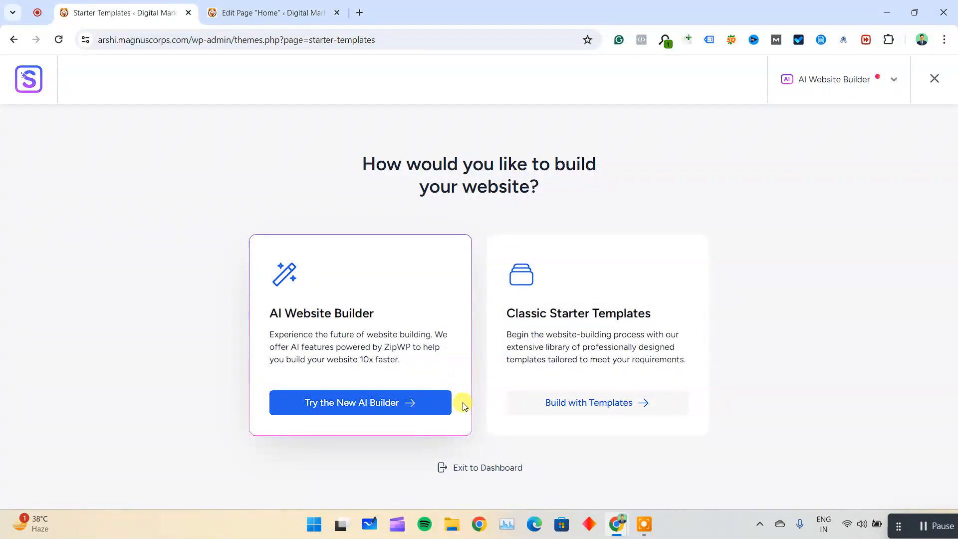
Choose to build with Classic Starter Templates and set the page builder to Elementor.
left_click(612, 405)
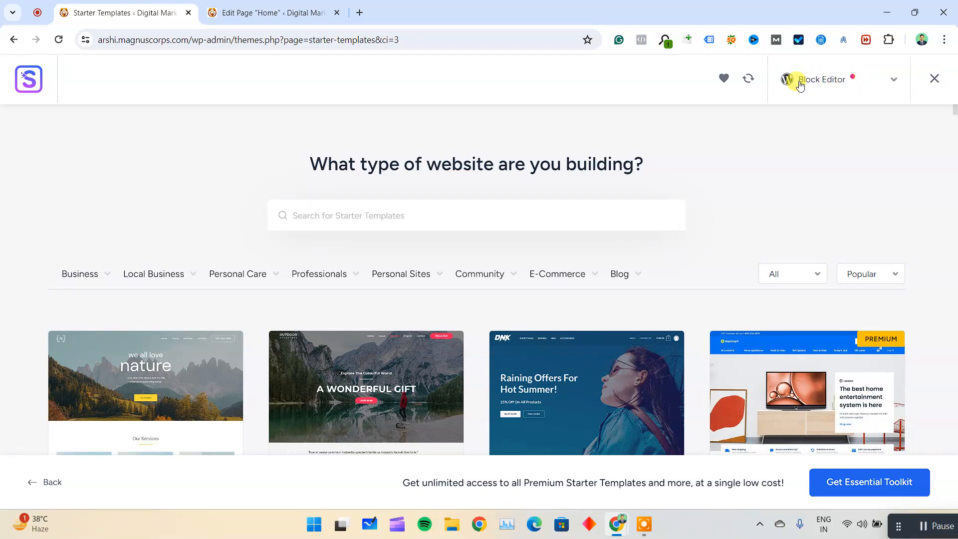
left_click(825, 83)
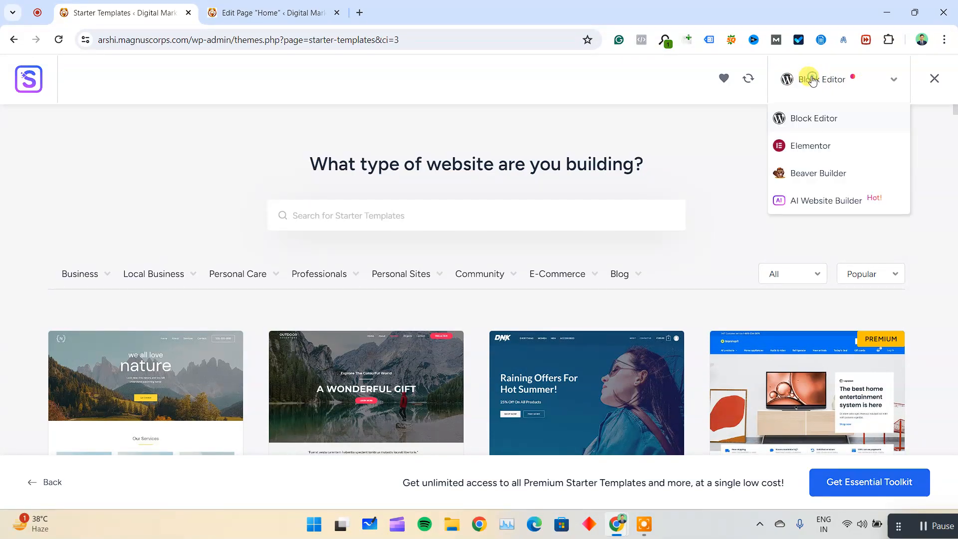
left_click(798, 146)
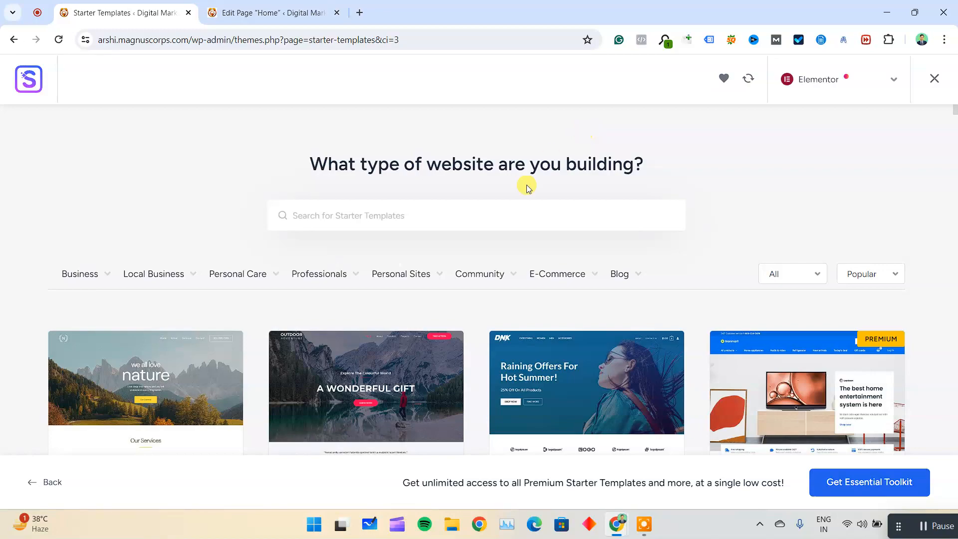
Browse the Elementor starter templates and select the Hope template.
scroll(400, 250, "down", 5)
scroll(131, 339, "up", 5)
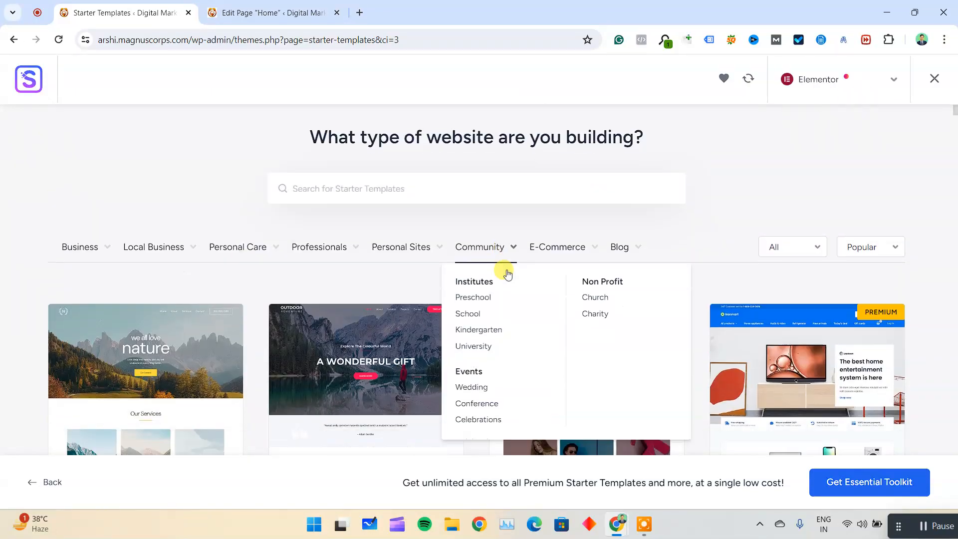
scroll(504, 272, "down", 5)
scroll(504, 274, "down", 5)
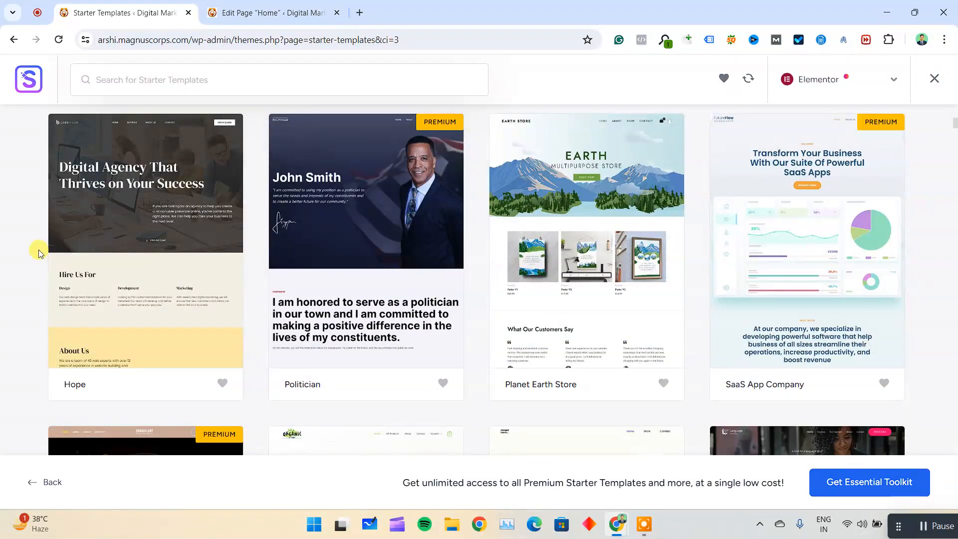
left_click(124, 286)
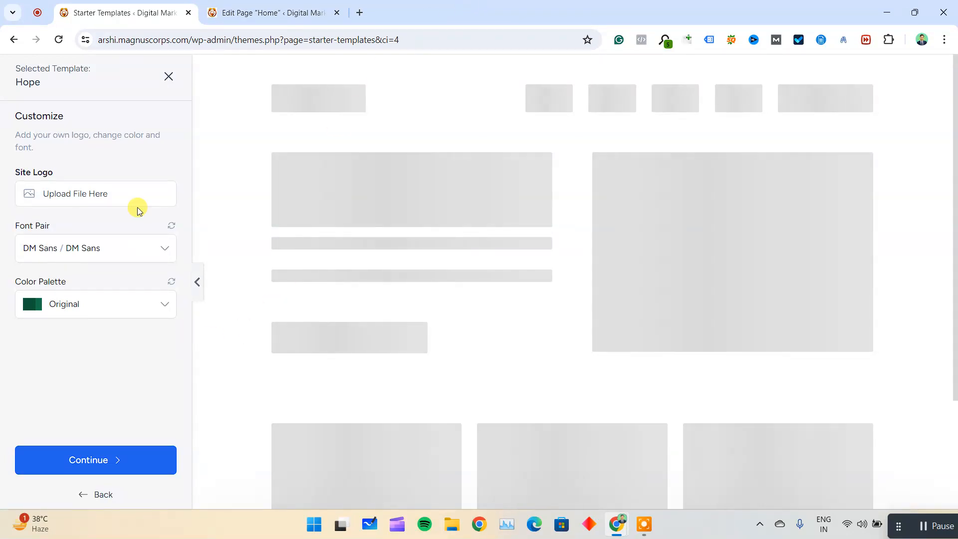
Build the website with the template's original styling, default import options and blank personal details, and close the old Home page editor.
left_click(105, 455)
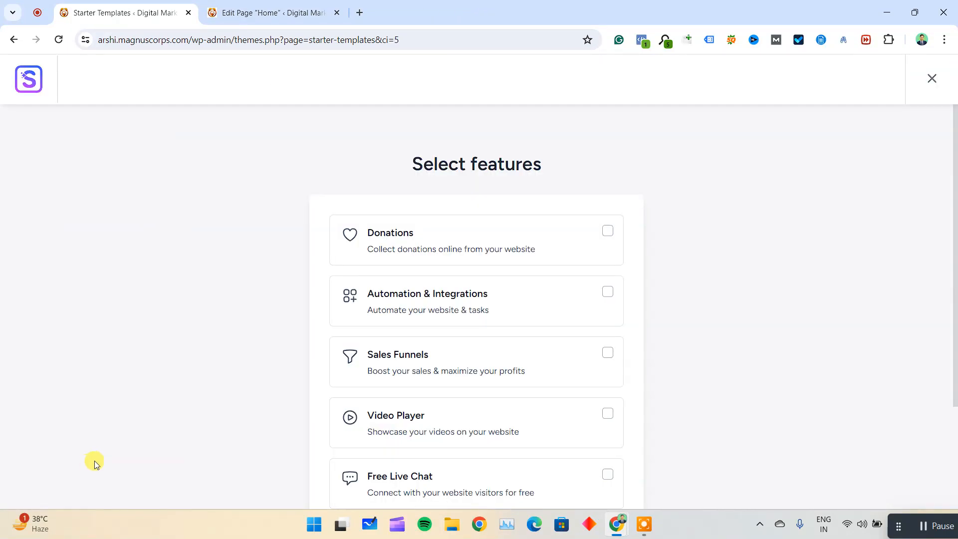
scroll(503, 370, "down", 3)
left_click(478, 419)
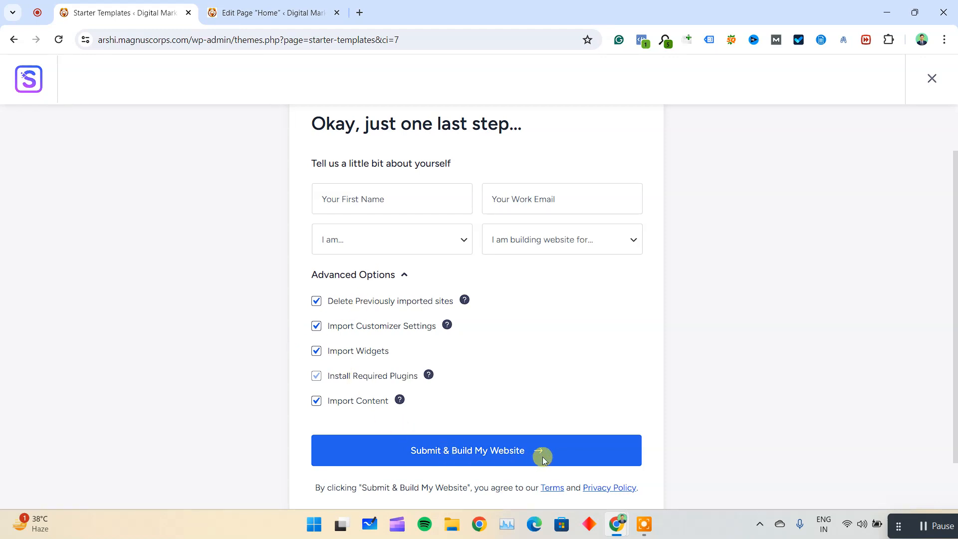
left_click(543, 460)
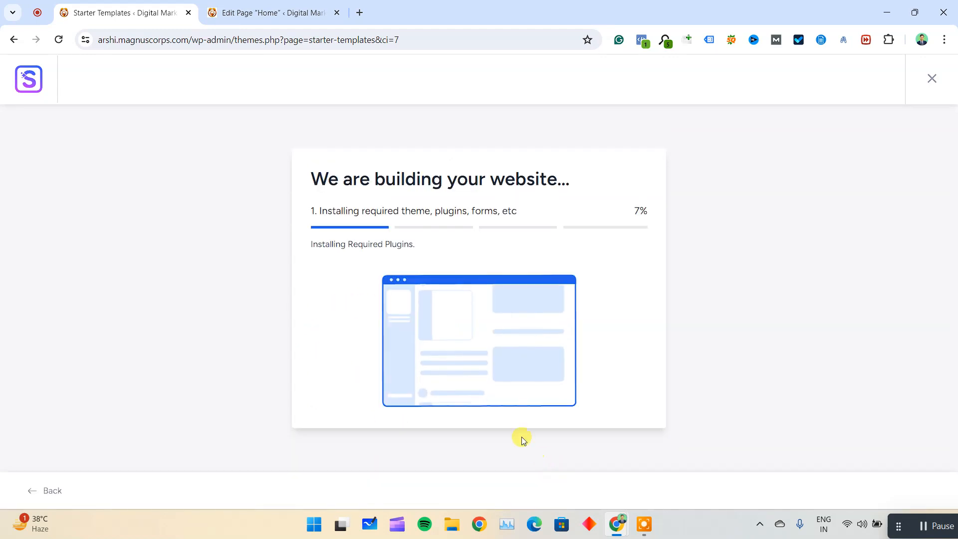
left_click(335, 15)
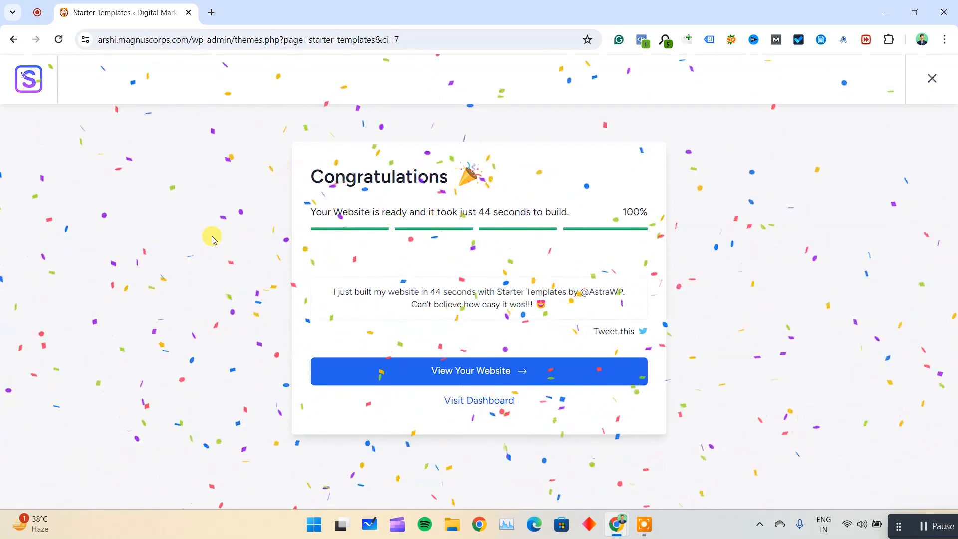
Open the newly built website in a separate browser tab.
right_click(459, 379)
left_click(459, 379)
left_click(460, 378)
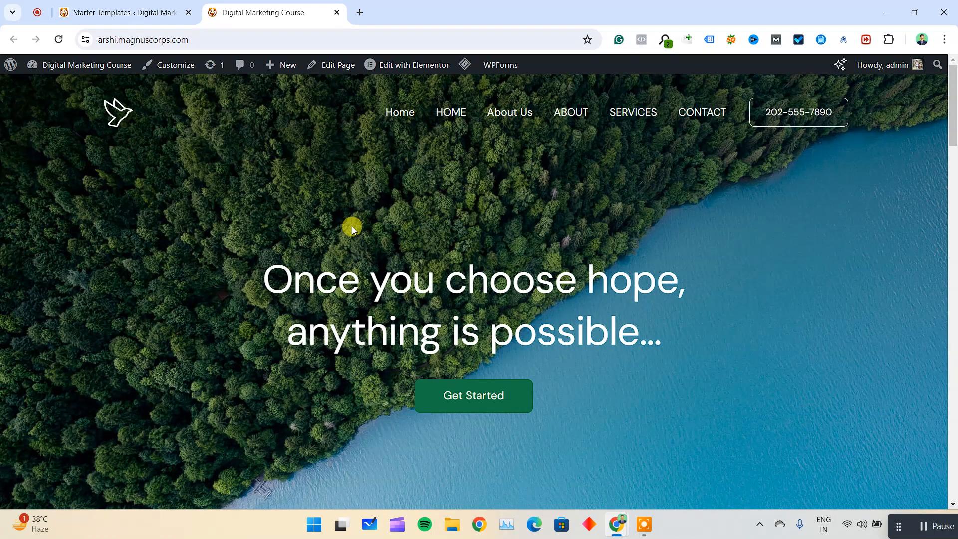
Examine the new Home page from the hero area through the services and call-to-action sections to the footer.
scroll(313, 249, "down", 1)
scroll(312, 249, "down", 15)
scroll(313, 249, "up", 5)
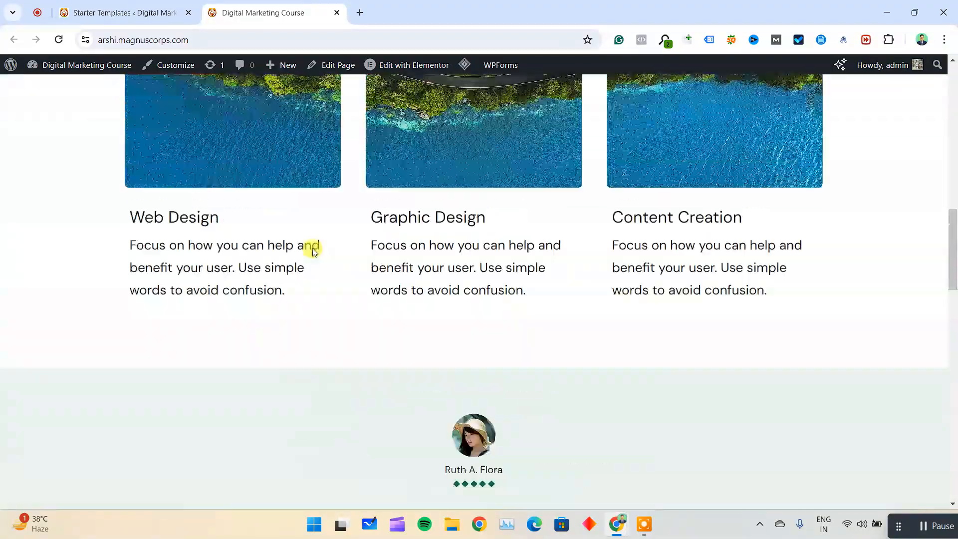
scroll(313, 250, "up", 10)
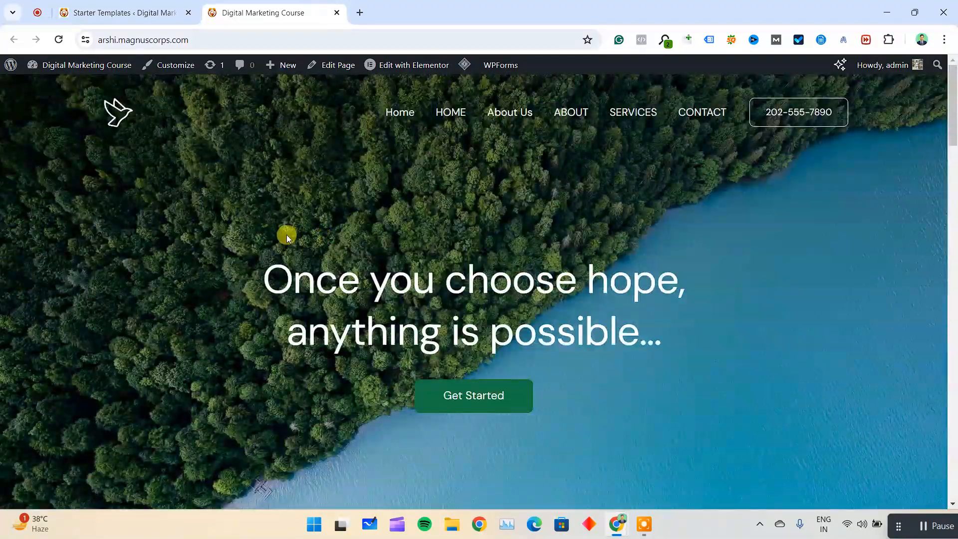
scroll(279, 240, "down", 2)
left_click_drag(336, 154, 432, 162)
left_click_drag(400, 195, 439, 230)
scroll(458, 291, "down", 1)
scroll(457, 292, "down", 5)
scroll(466, 249, "up", 5)
scroll(481, 215, "down", 7)
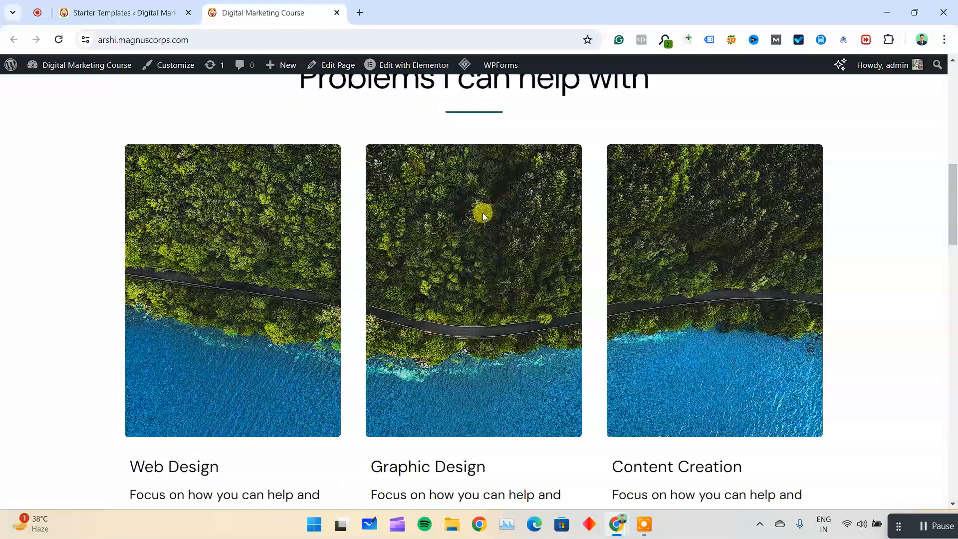
scroll(274, 295, "down", 15)
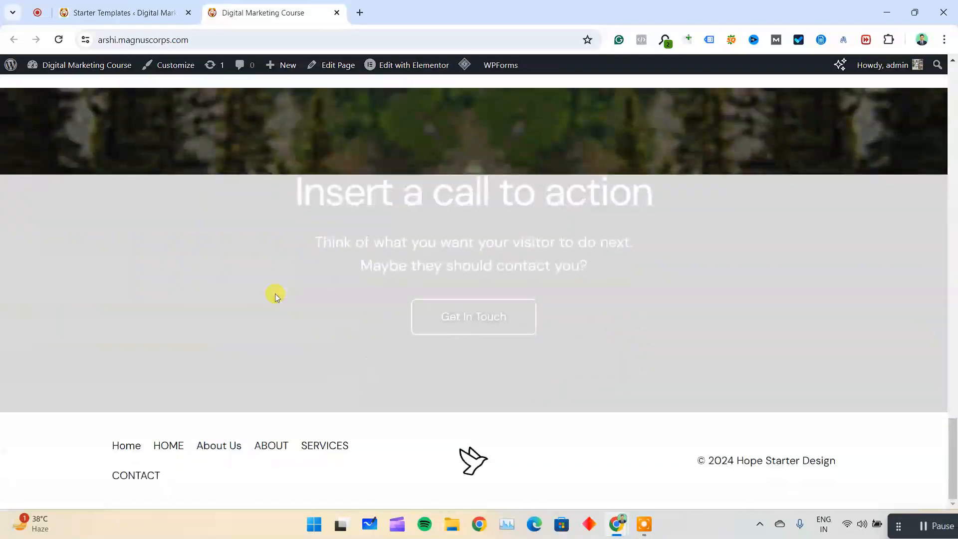
scroll(652, 349, "up", 20)
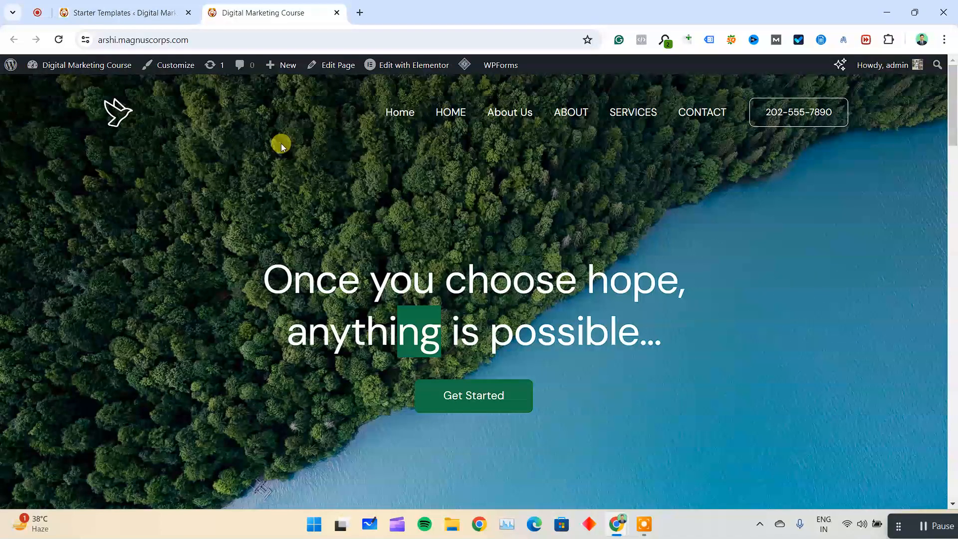
Go back to the finished Starter Templates import and open the WordPress dashboard from it.
mouse_move(394, 70)
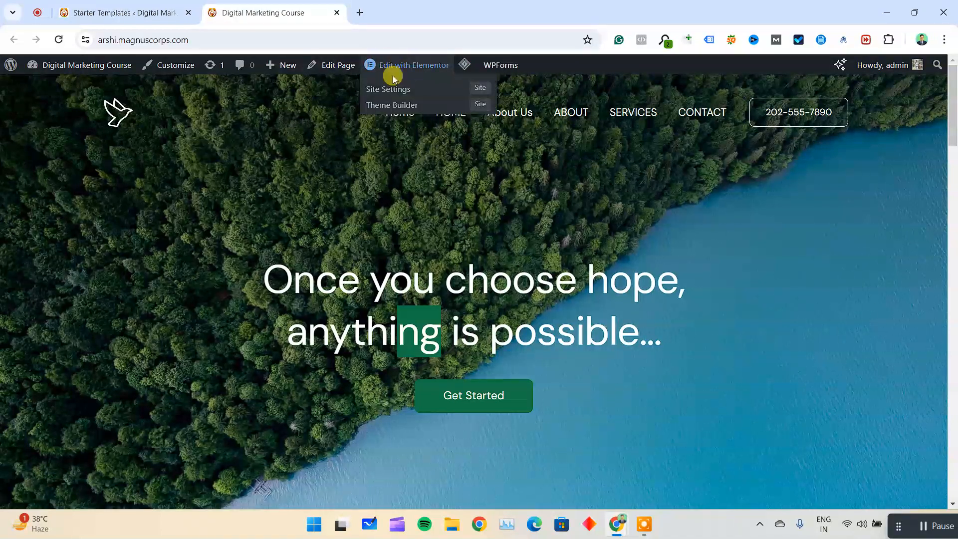
left_click(160, 10)
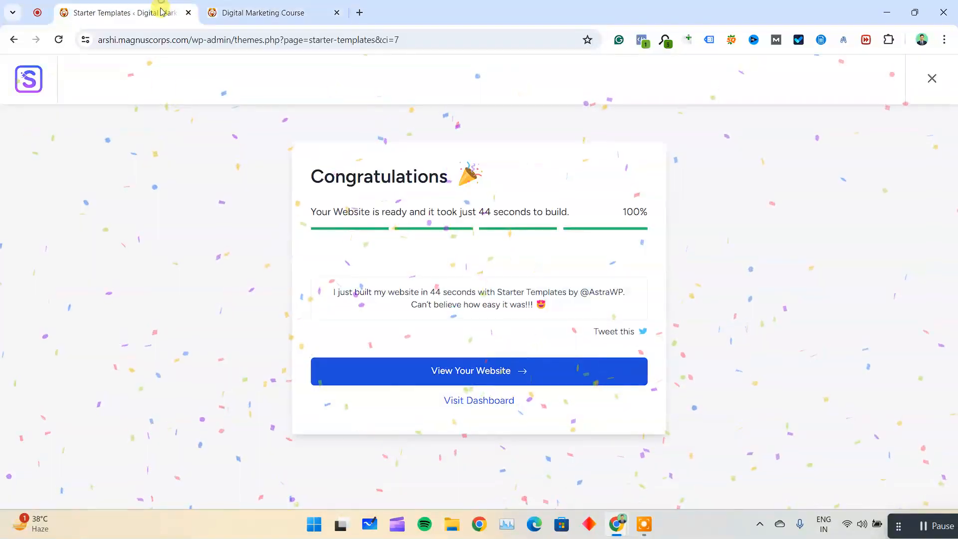
left_click(501, 399)
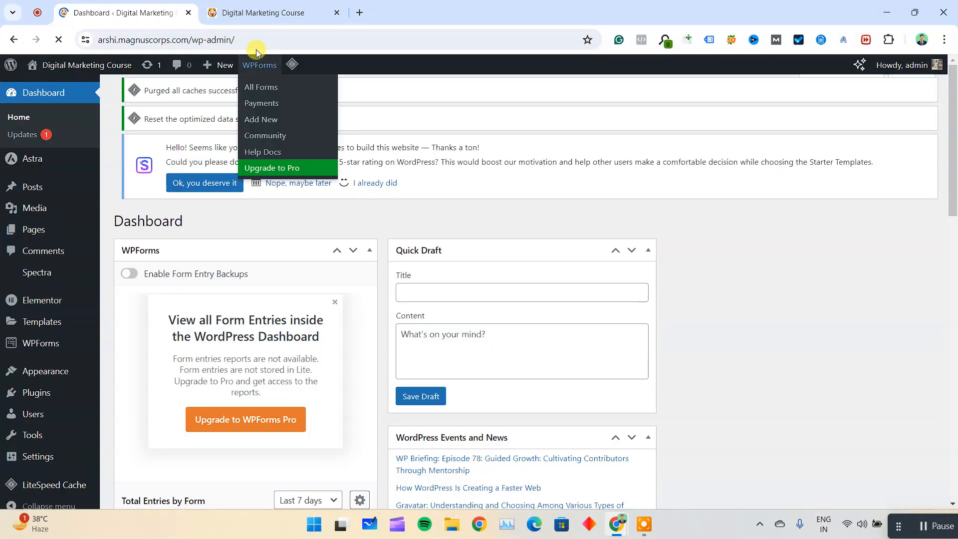
Check the live site's duplicate navigation entries and the About Us page, and return to the Home page.
left_click(277, 12)
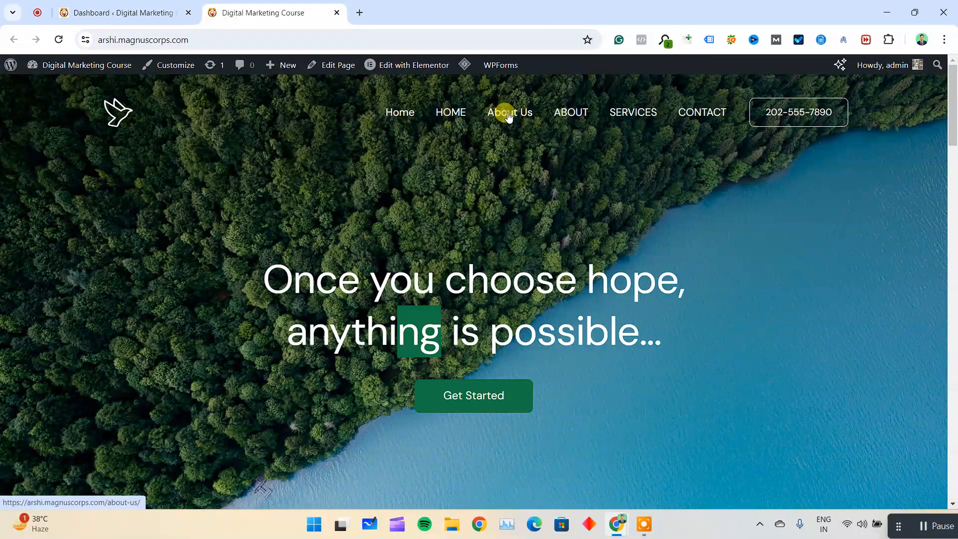
scroll(377, 209, "down", 1)
scroll(378, 208, "up", 1)
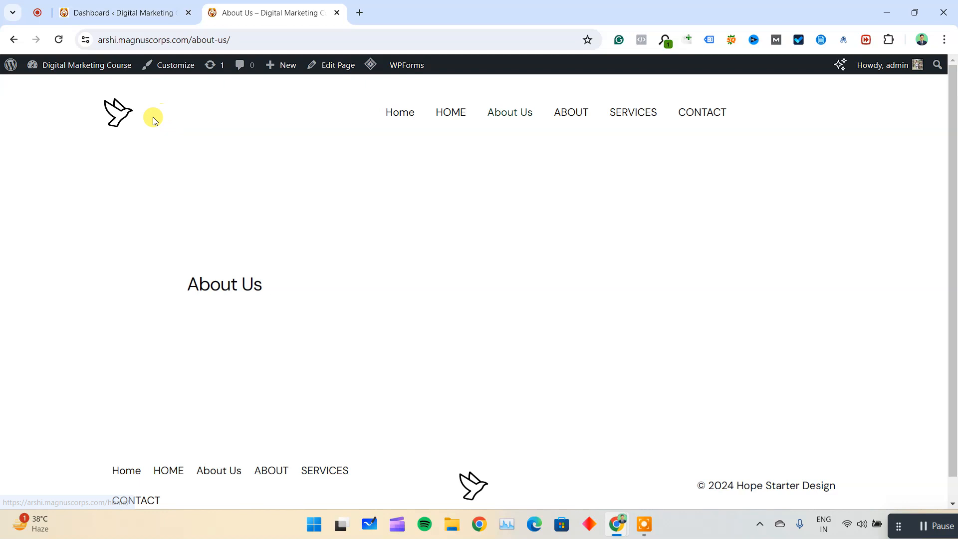
left_click(118, 111)
scroll(446, 204, "down", 6)
scroll(448, 207, "up", 6)
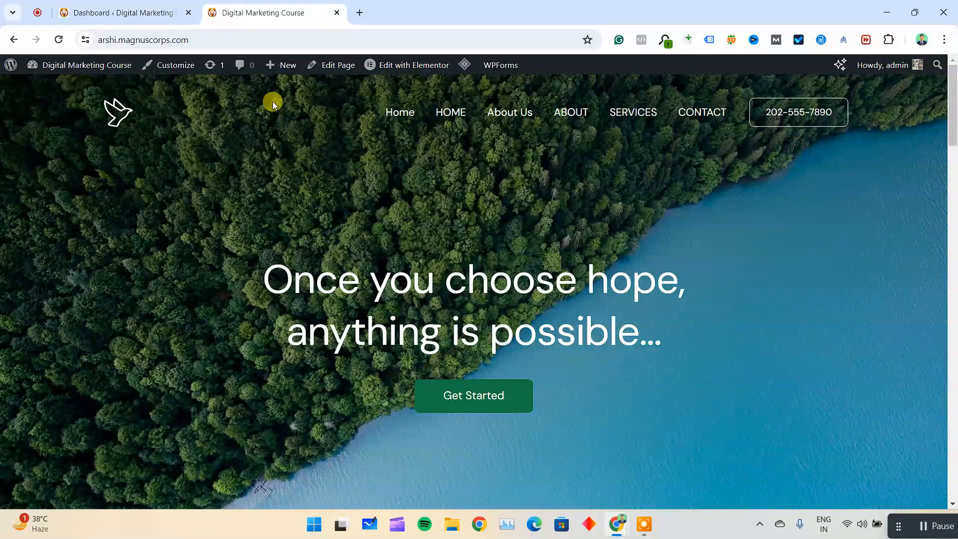
Select the About and About Us pages in the WordPress Pages list and show the available bulk actions.
left_click(124, 13)
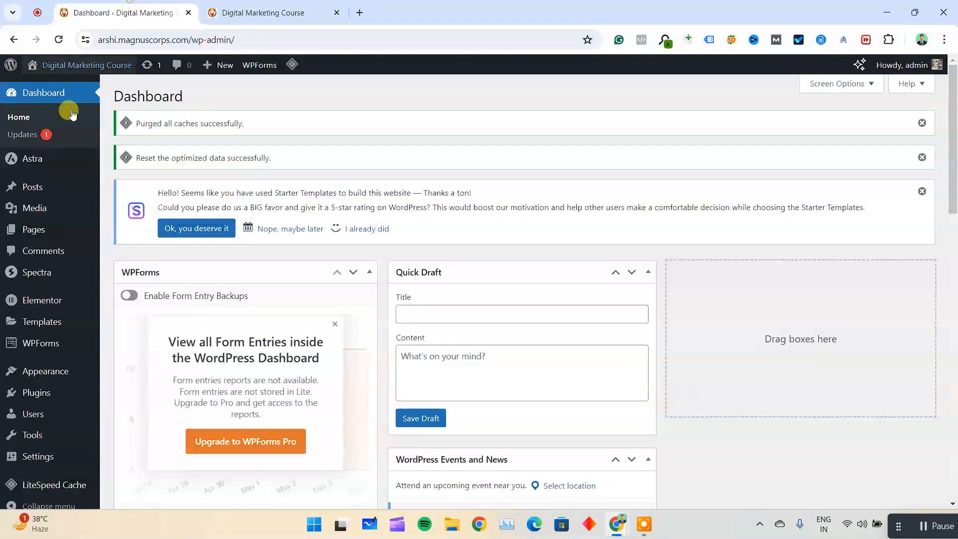
mouse_move(34, 229)
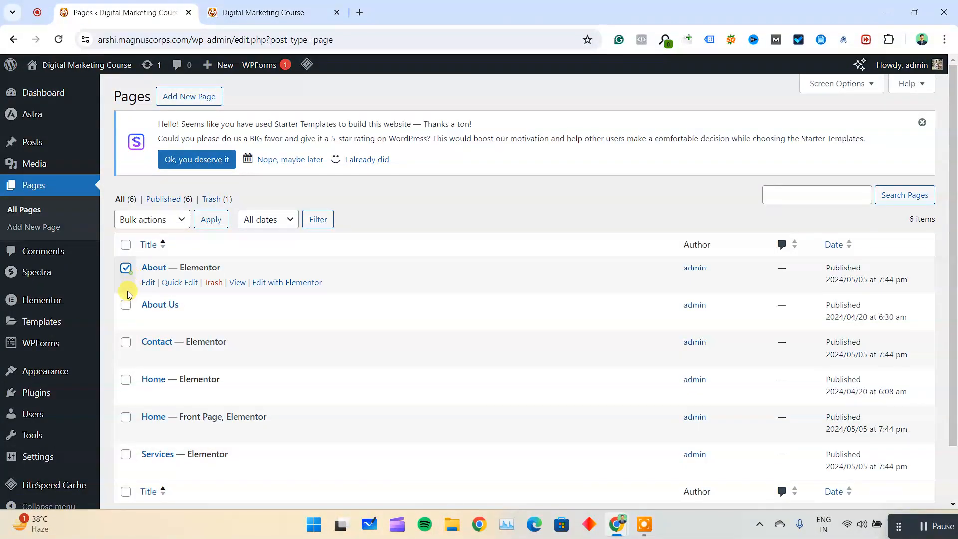
left_click(125, 305)
left_click(147, 219)
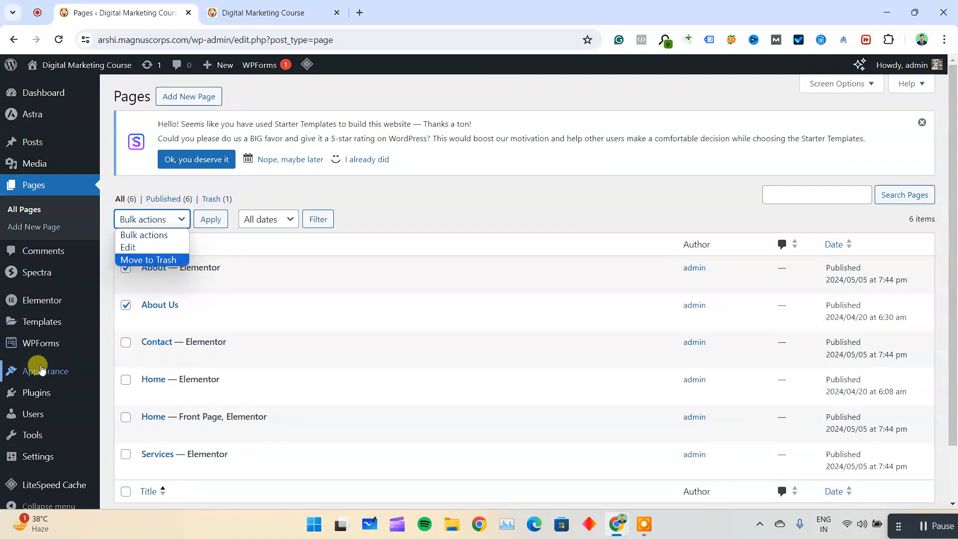
Open the site's navigation menus and remove the Home item that is not the front page from Main Menu.
mouse_move(46, 375)
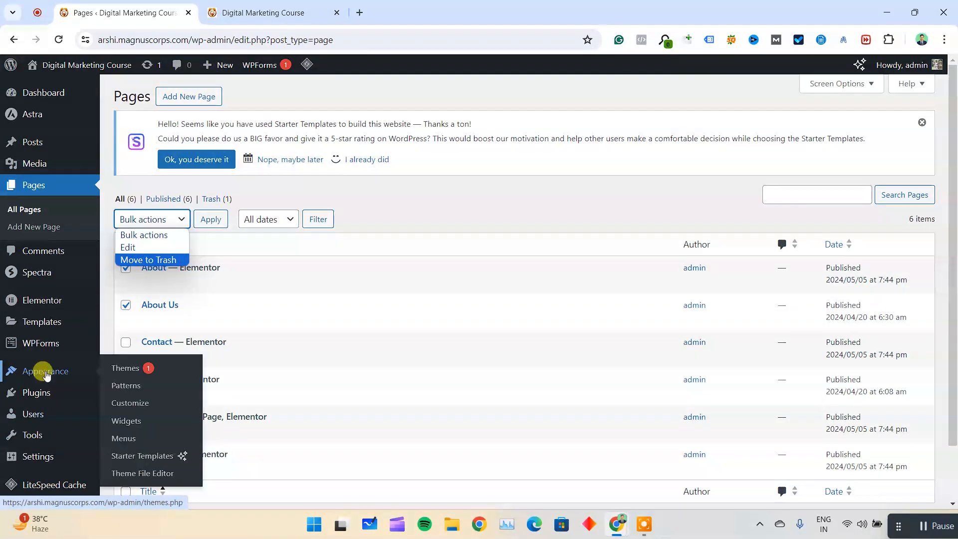
left_click(126, 438)
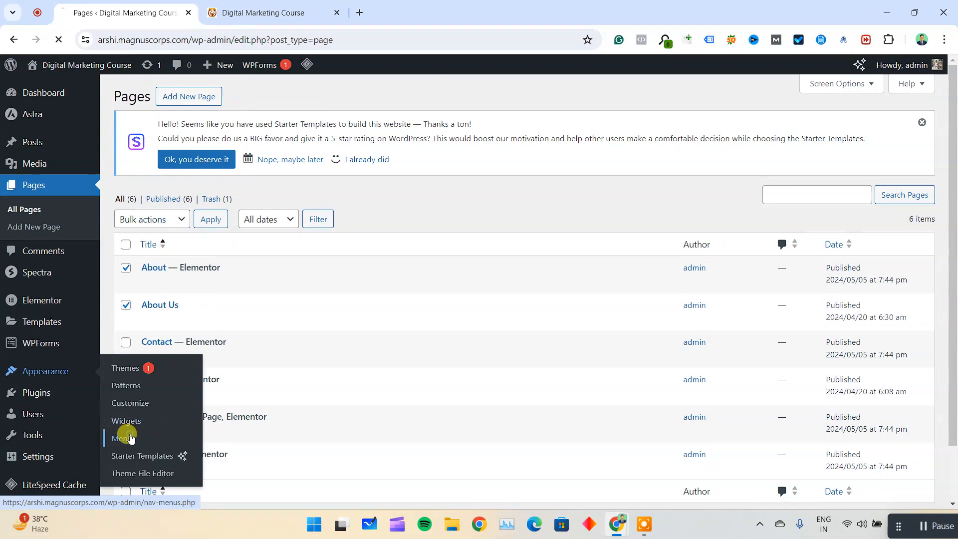
scroll(336, 261, "down", 4)
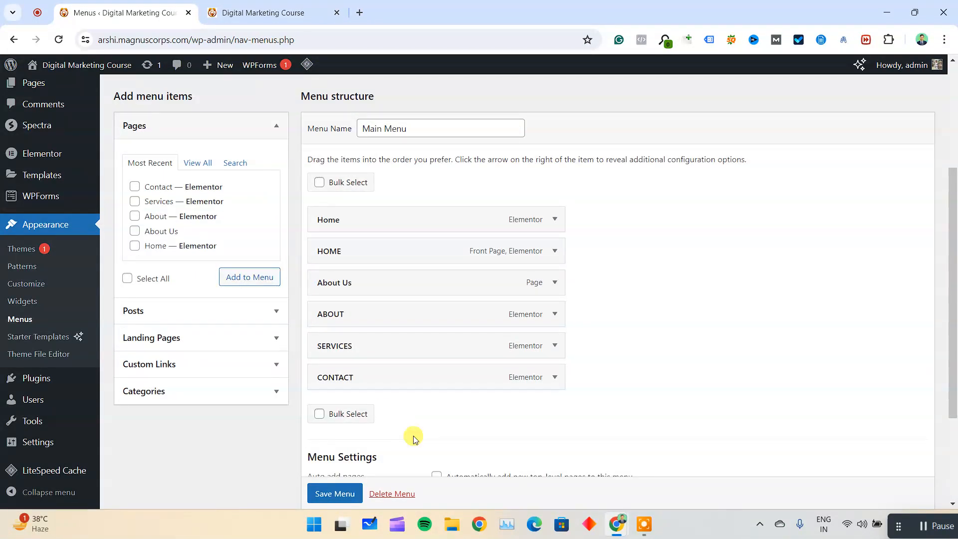
scroll(400, 288, "down", 3)
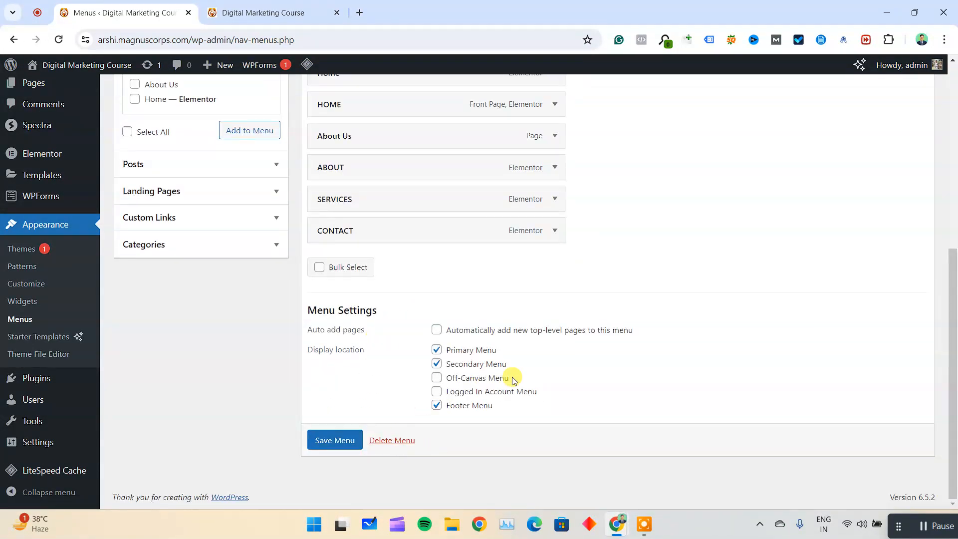
scroll(499, 349, "up", 3)
left_click(553, 196)
scroll(424, 324, "down", 3)
scroll(389, 299, "up", 3)
left_click(327, 346)
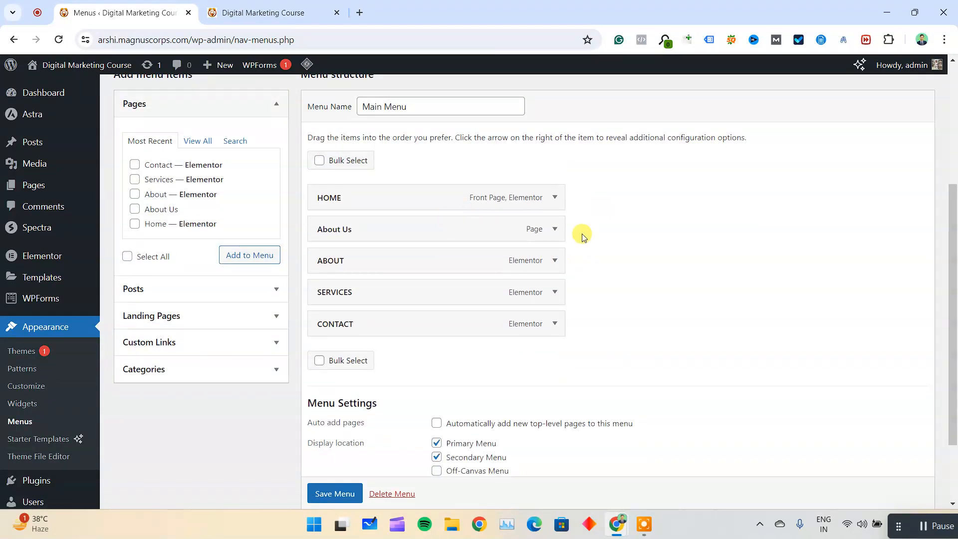
Remove the ABOUT item from Main Menu and save the menu.
left_click(554, 260)
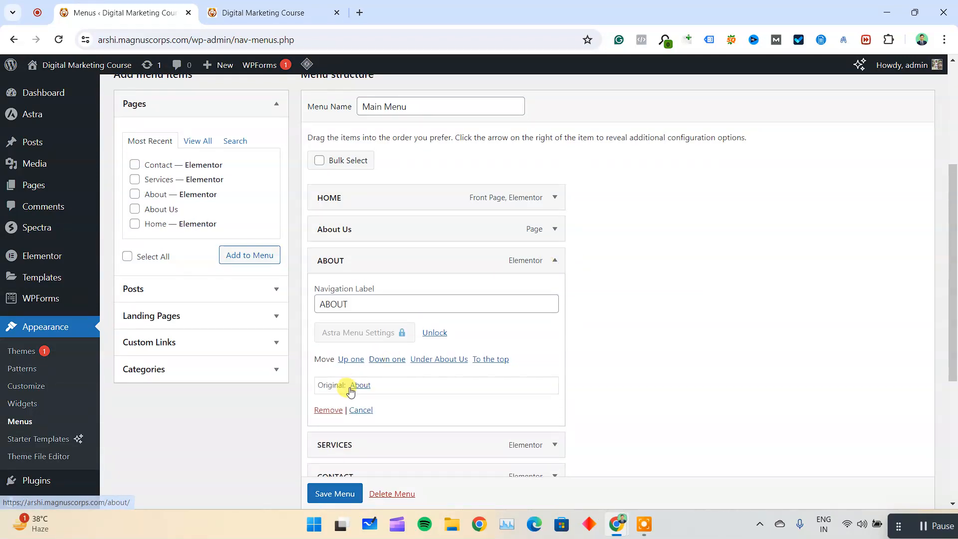
left_click(328, 410)
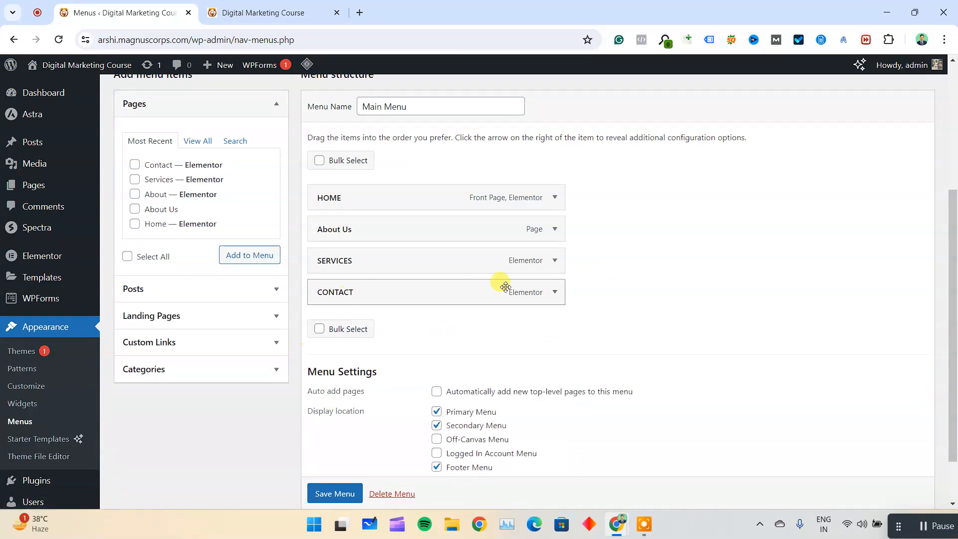
scroll(369, 366, "down", 2)
left_click(354, 437)
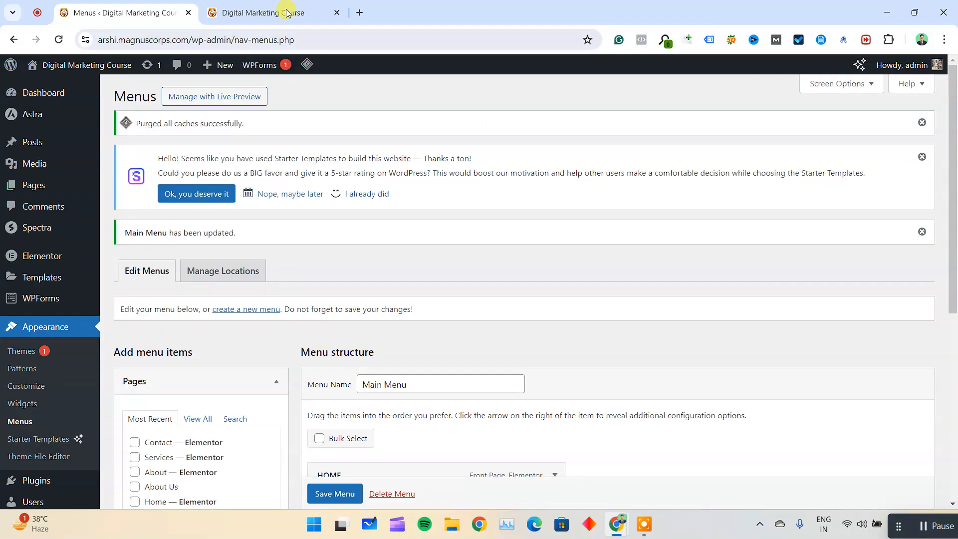
Switch to the live site, open its Home page for editing with Elementor and select the hero container.
left_click(287, 12)
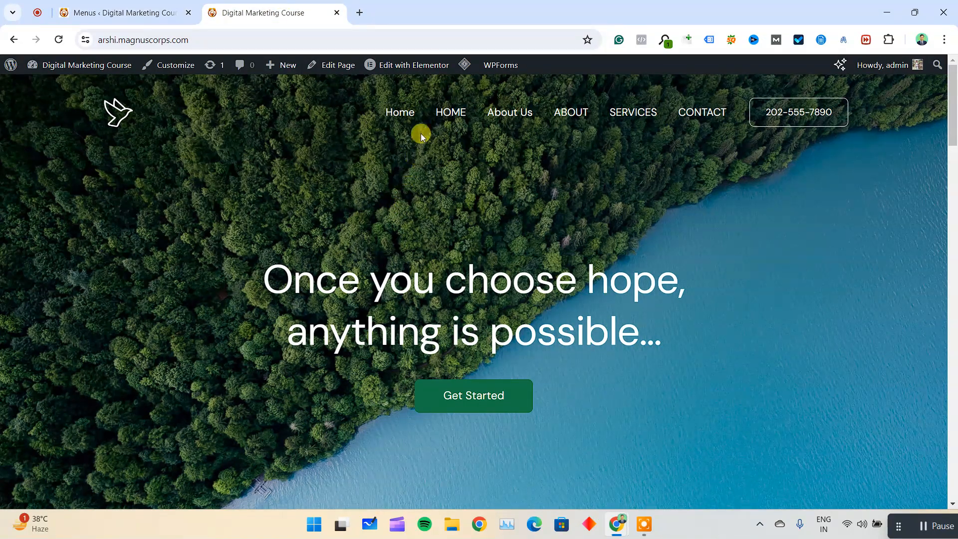
left_click(408, 66)
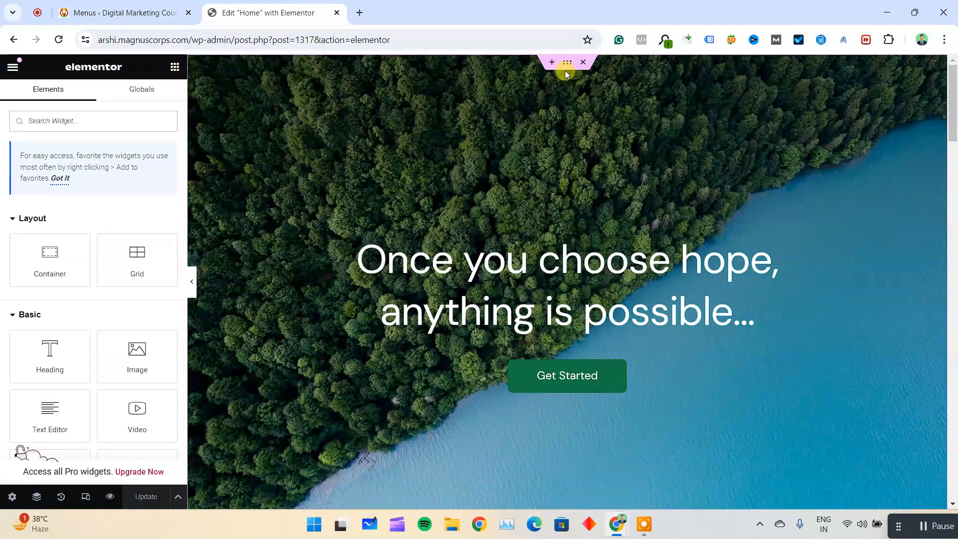
left_click(567, 64)
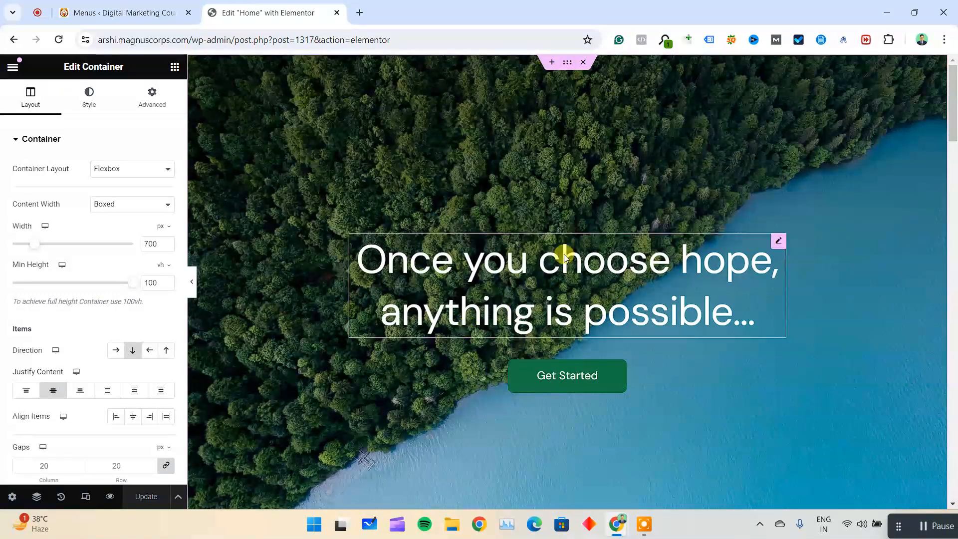
Examine the content settings of the hero heading and the text and link settings of the Get Started button.
left_click(594, 241)
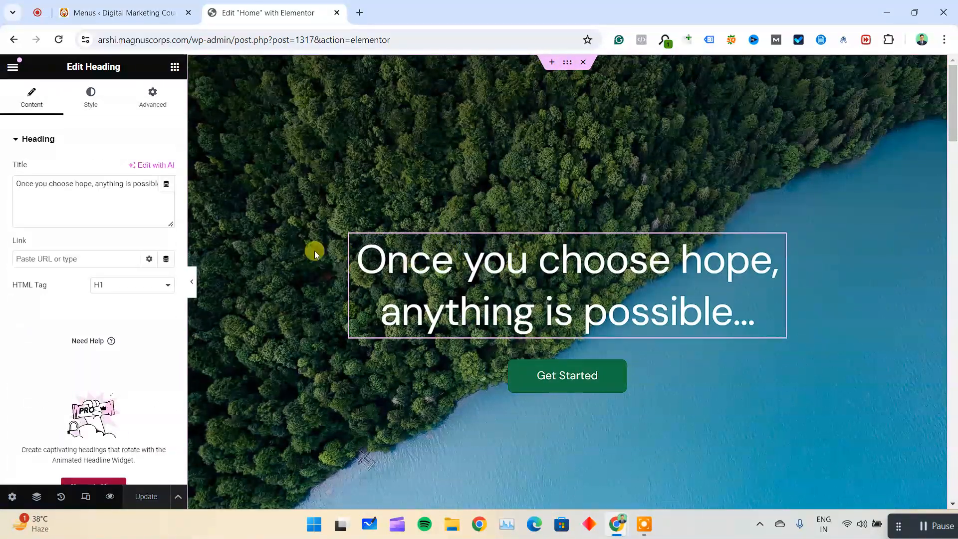
left_click(606, 373)
left_click(49, 232)
left_click(23, 233)
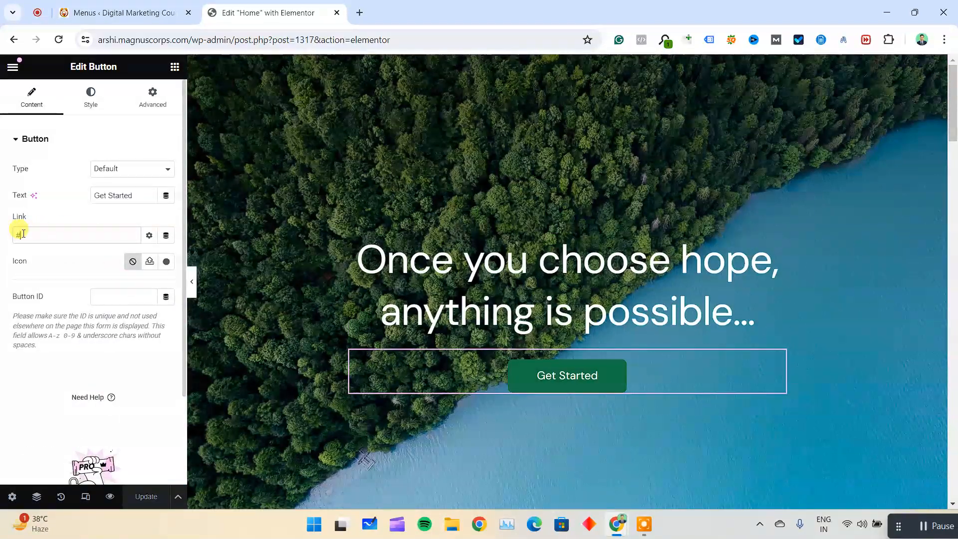
left_click_drag(137, 199, 91, 195)
scroll(799, 293, "down", 3)
scroll(815, 295, "up", 3)
Replace the hero container's background image with the media library photo of a man standing on a rock by the lake.
left_click(621, 145)
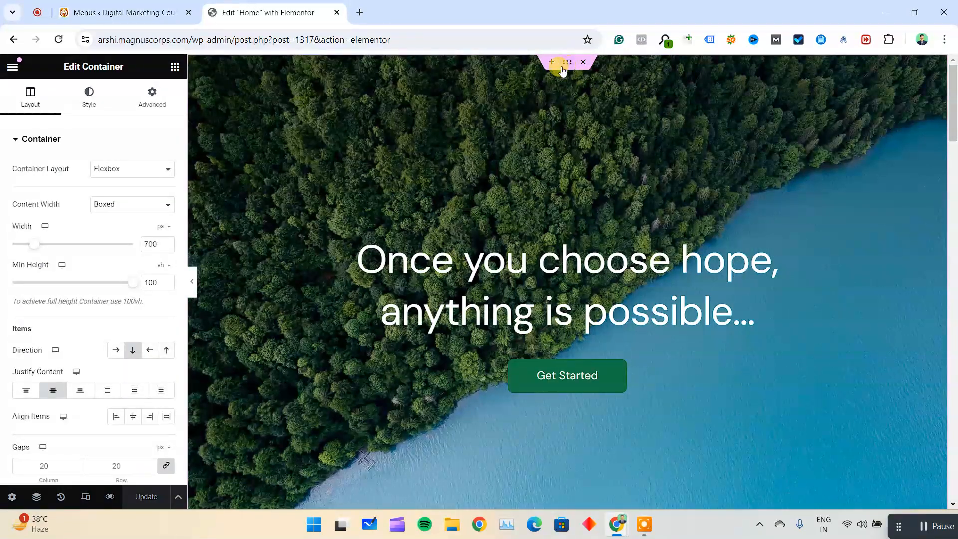
scroll(569, 72, "up", 3)
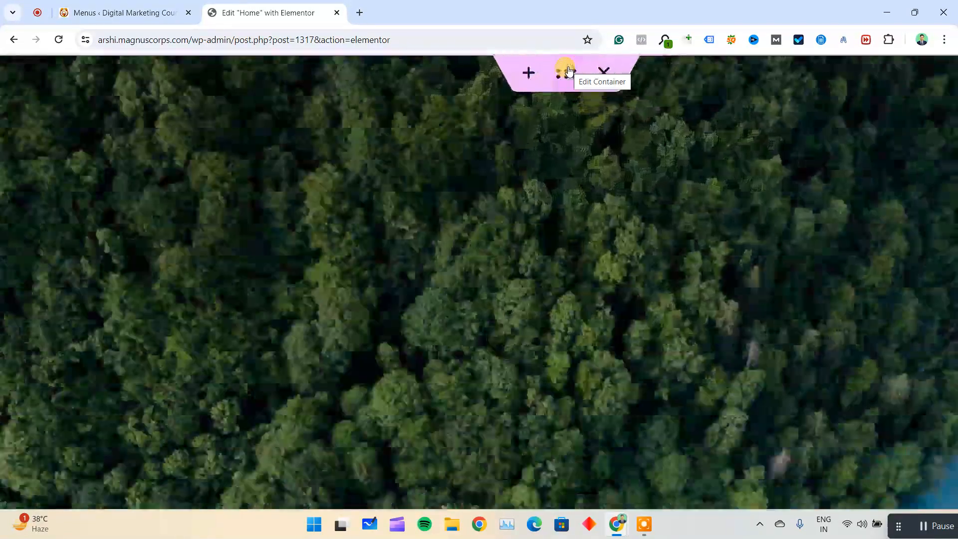
scroll(570, 72, "down", 3)
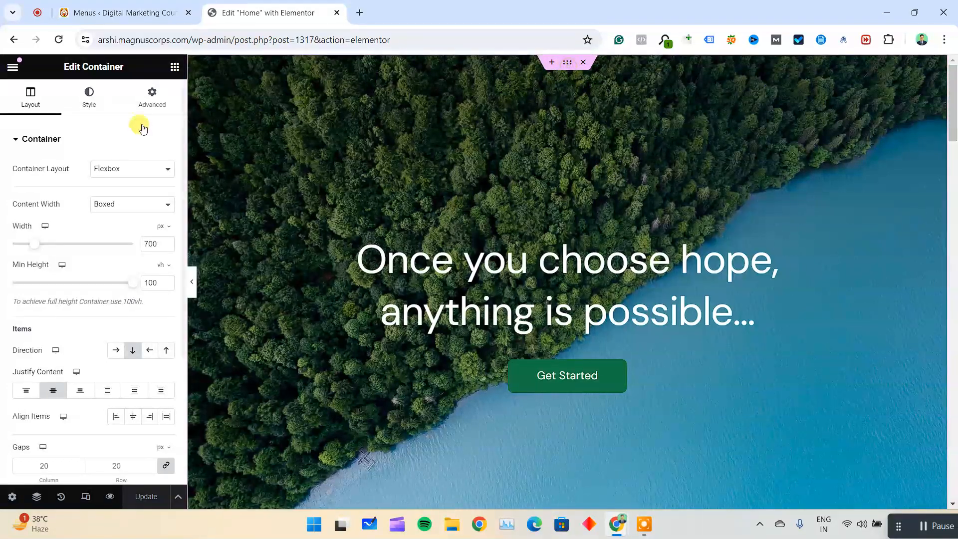
left_click(94, 98)
left_click(123, 273)
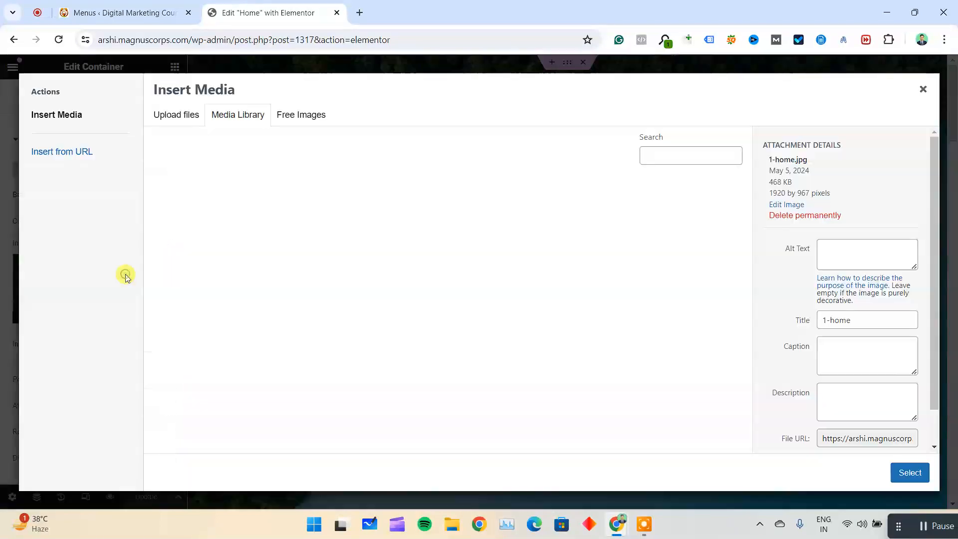
left_click(316, 341)
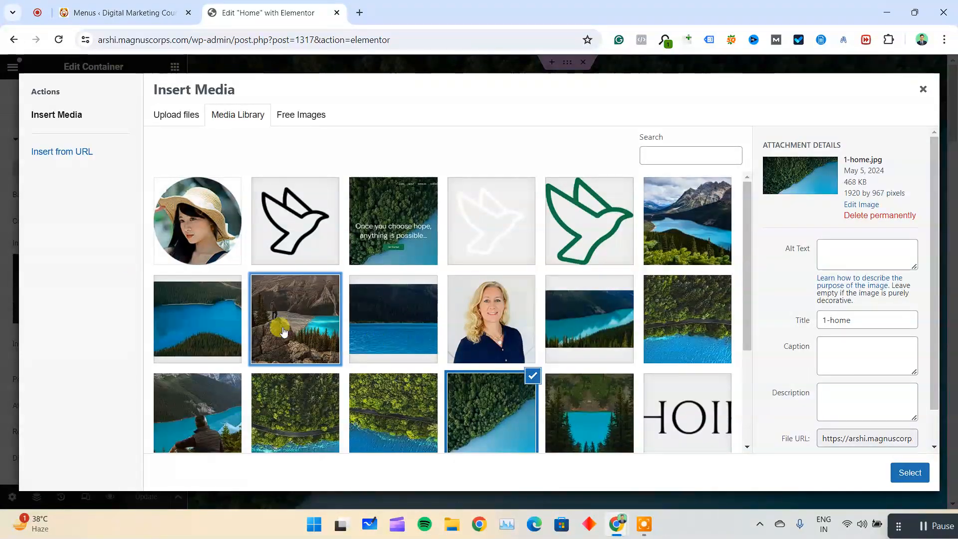
left_click(913, 473)
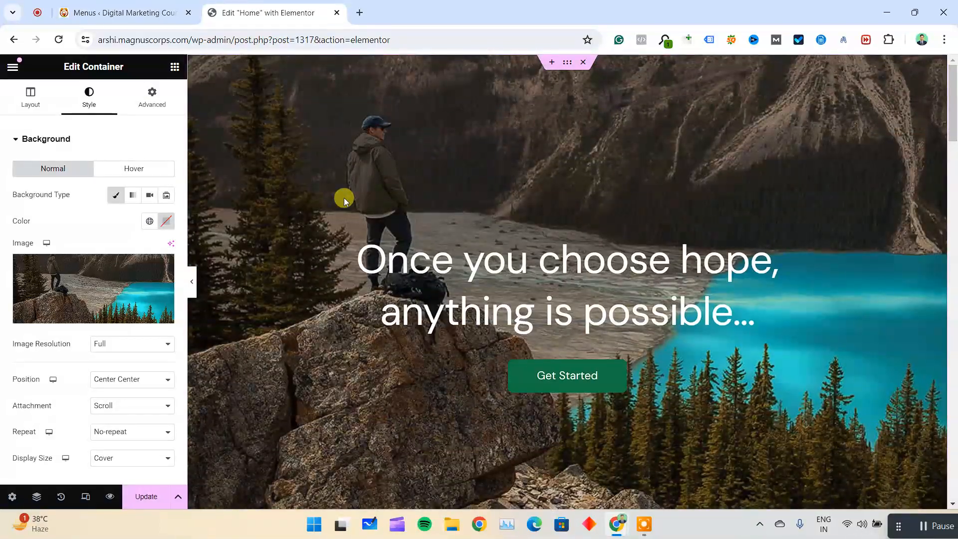
Try the Center Right and Top Center positions for the hero background image and return it to Center Center.
scroll(439, 245, "down", 8)
scroll(439, 245, "up", 8)
scroll(156, 276, "down", 3)
left_click(120, 213)
left_click(129, 248)
left_click(142, 205)
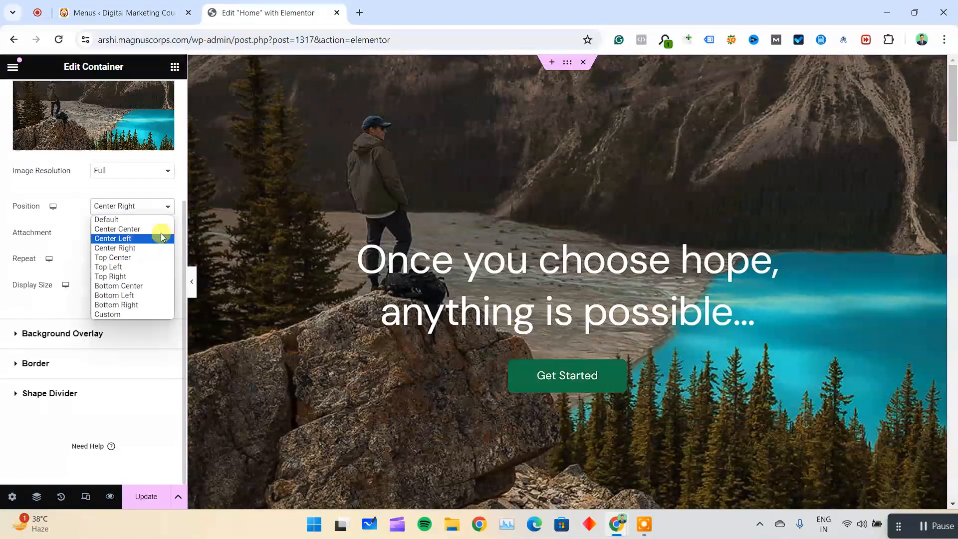
left_click(147, 230)
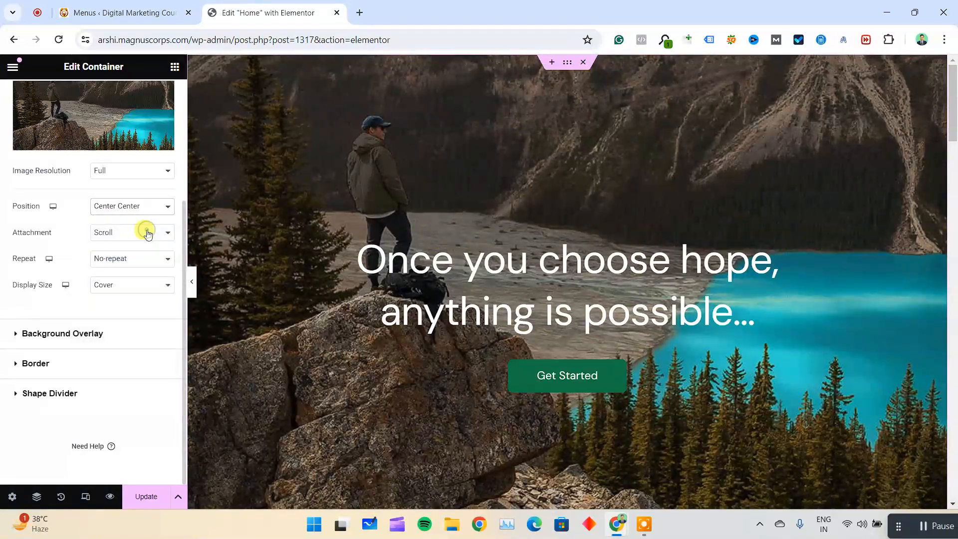
left_click(131, 209)
left_click(123, 261)
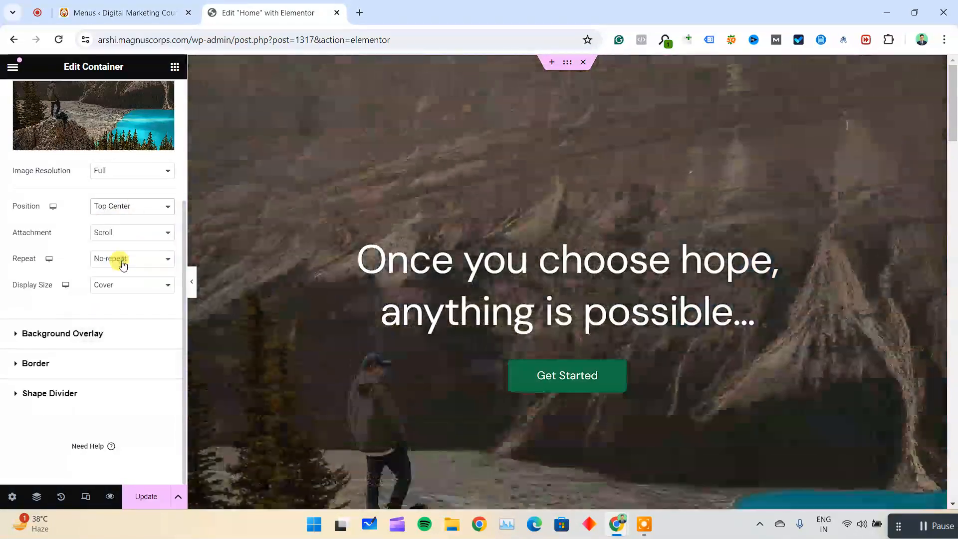
left_click(133, 209)
left_click(138, 229)
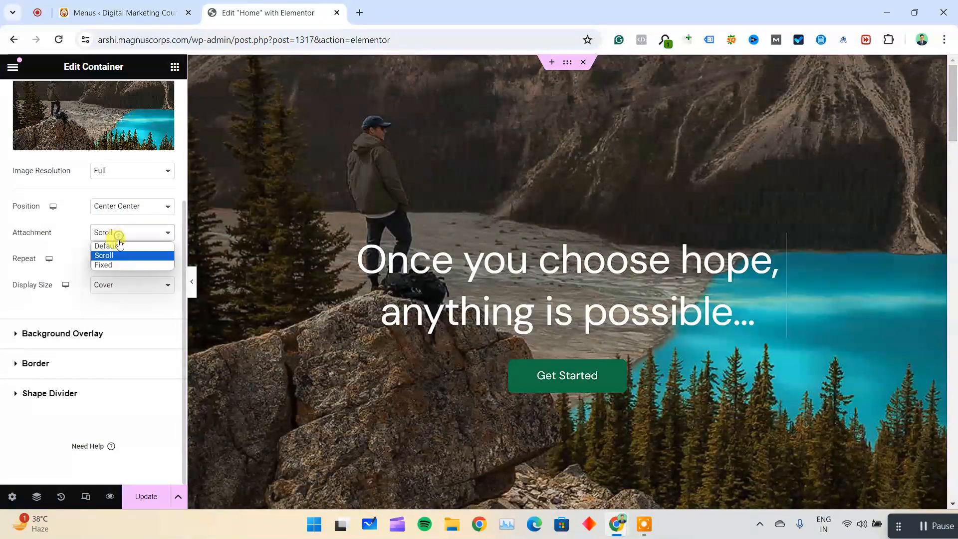
Try the Fixed attachment for the hero background, compare how the page scrolls, and return it to Scroll.
left_click(106, 265)
scroll(634, 217, "down", 5)
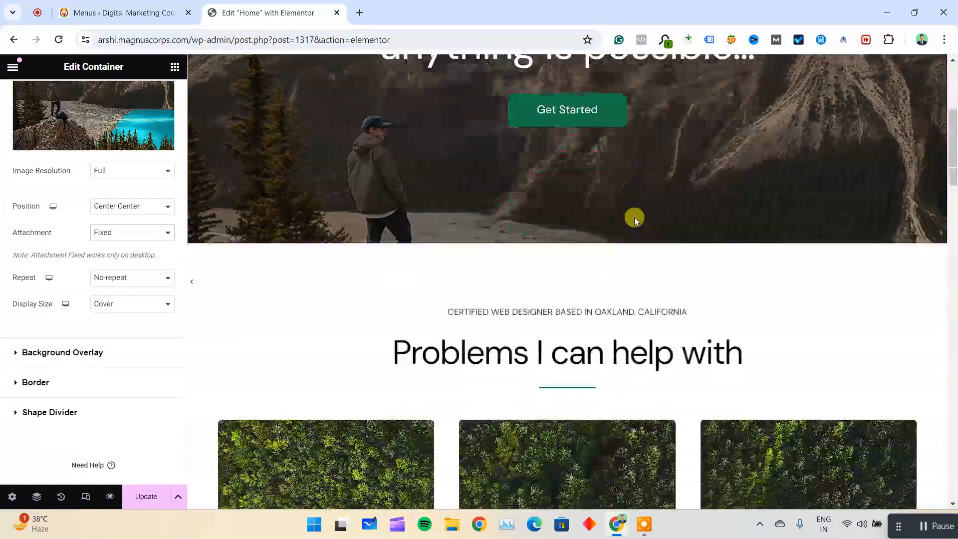
scroll(323, 114, "up", 5)
scroll(481, 199, "down", 4)
scroll(480, 199, "up", 4)
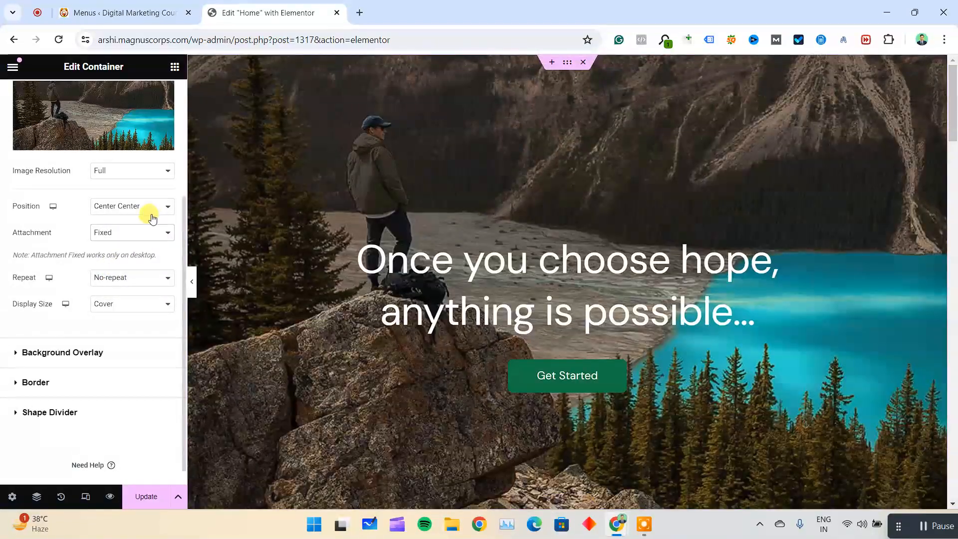
left_click(145, 236)
left_click(140, 256)
scroll(379, 204, "down", 5)
scroll(383, 203, "up", 5)
scroll(383, 203, "down", 5)
scroll(382, 203, "up", 5)
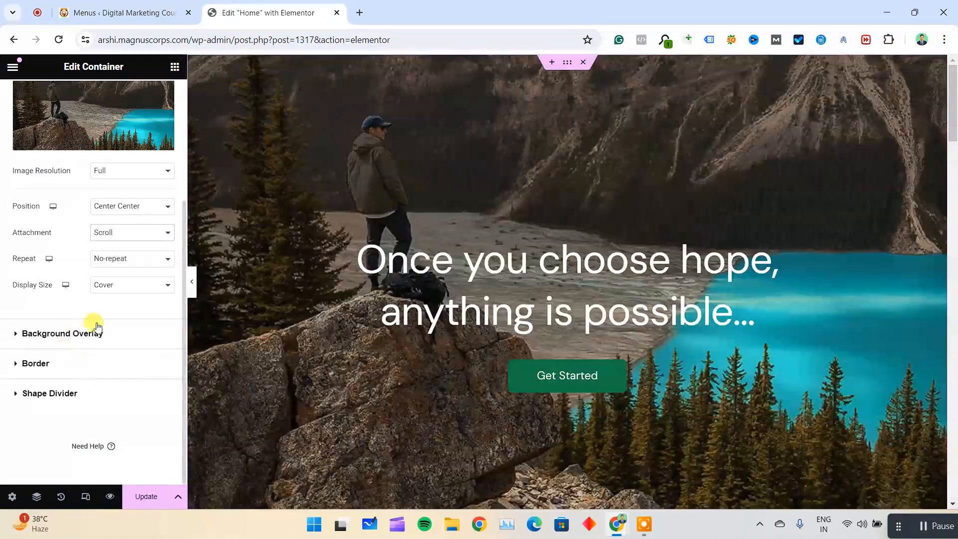
Try the Auto display size for the hero background image and return it to Cover.
left_click(127, 288)
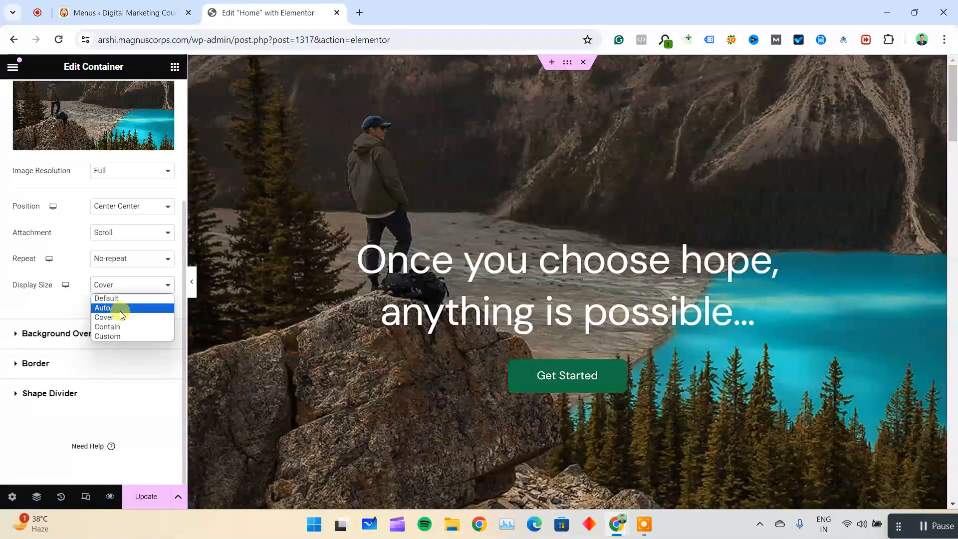
left_click(117, 307)
left_click(142, 286)
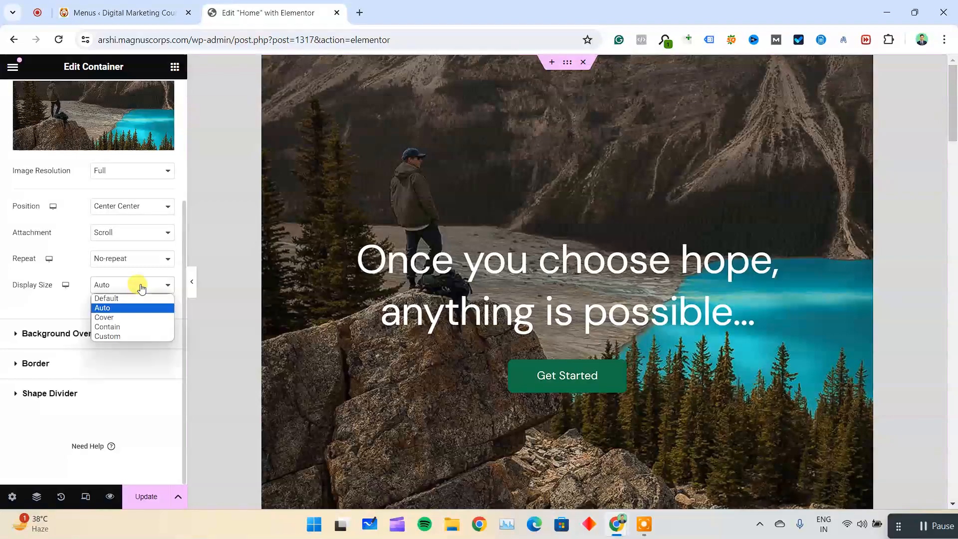
left_click(132, 318)
Examine the settings of the service images and the two headings in the "Problems I can help with" section.
scroll(457, 265, "down", 10)
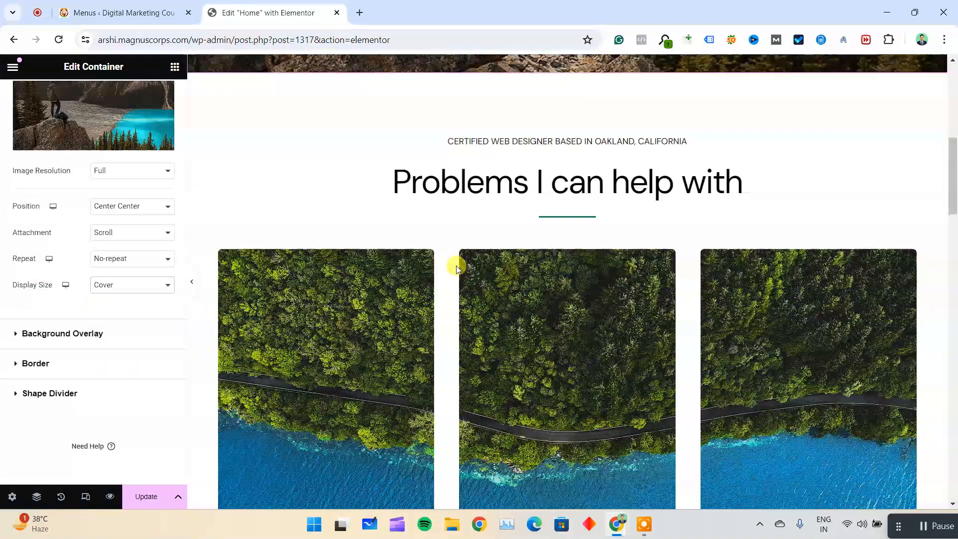
scroll(456, 267, "up", 10)
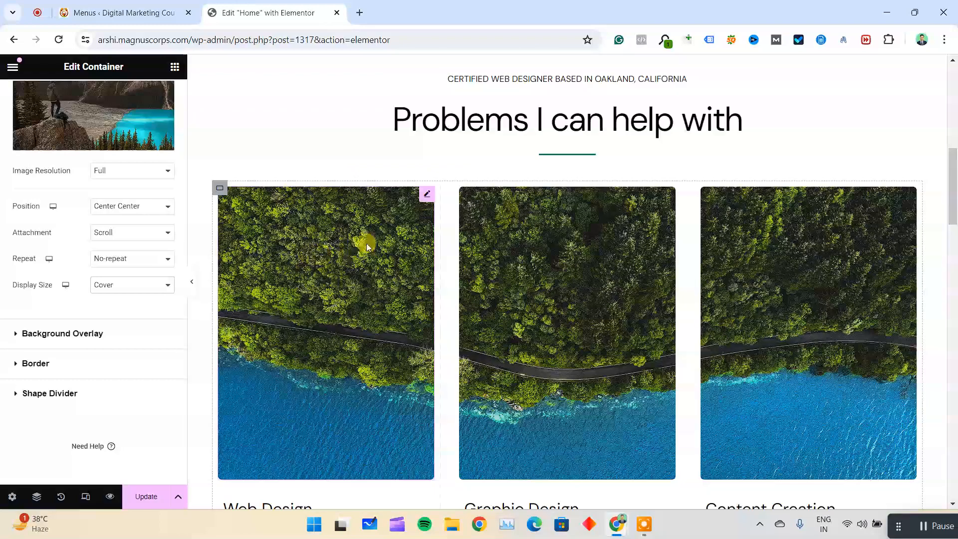
left_click(359, 245)
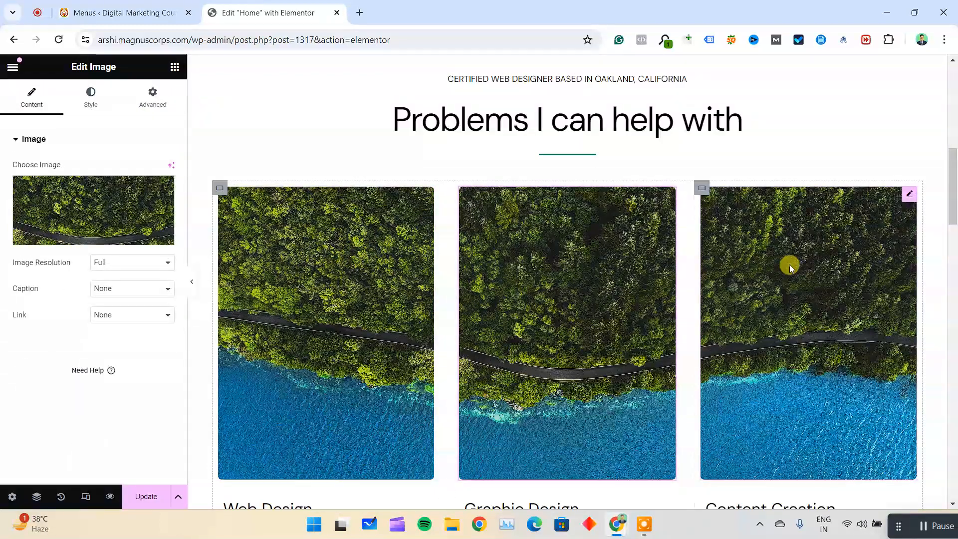
left_click(569, 127)
left_click(581, 81)
Review the remaining Home page sections down to the footer and update the page with the new hero background.
scroll(514, 242, "down", 15)
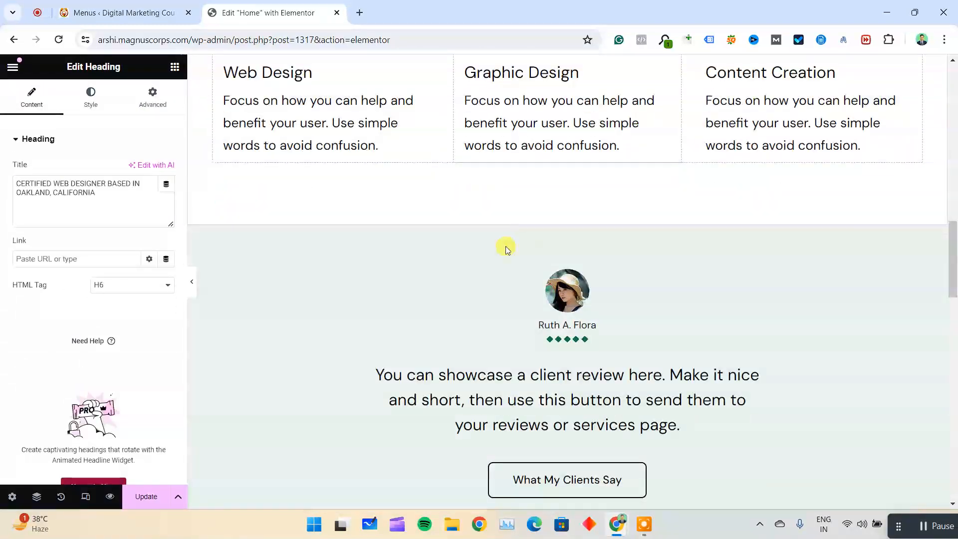
scroll(453, 386, "down", 4)
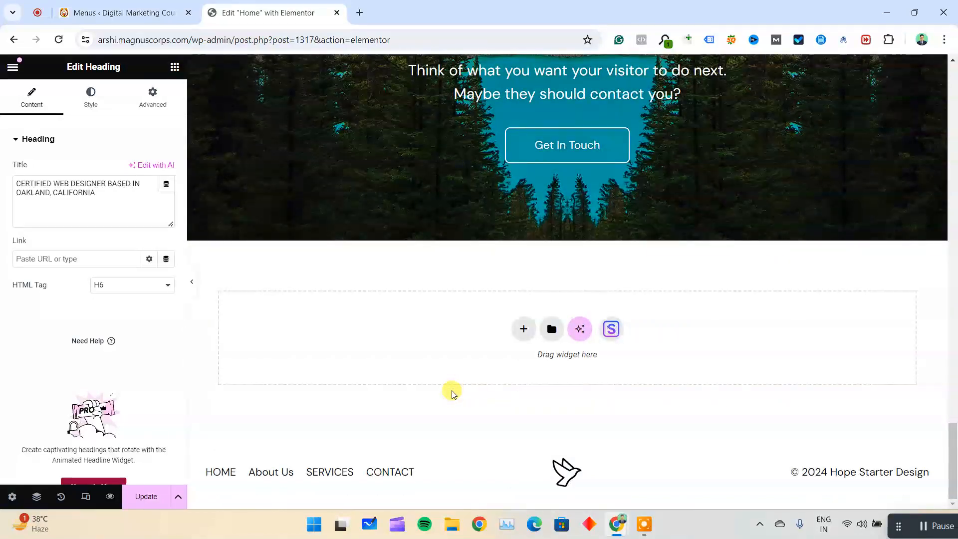
scroll(272, 309, "up", 10)
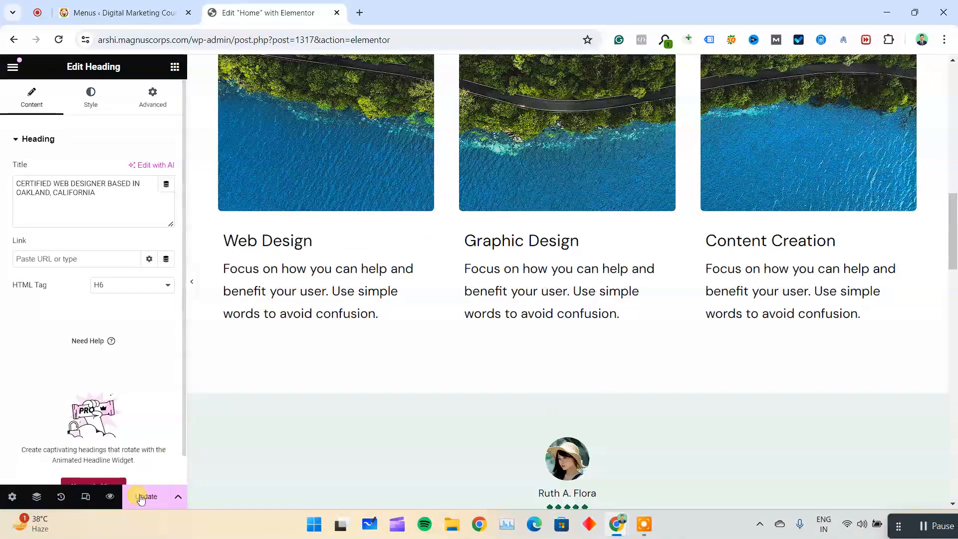
left_click(141, 496)
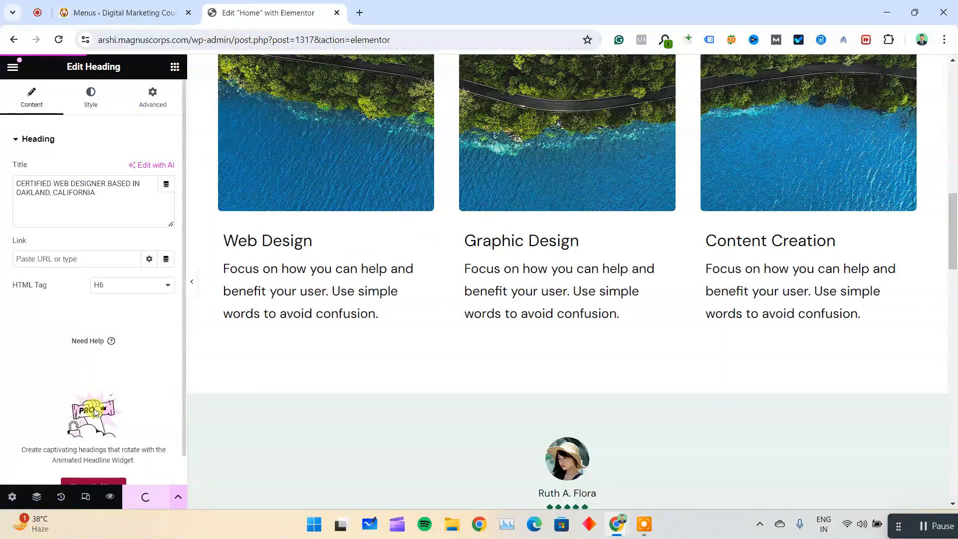
Preview the updated Home page in the browser and look over its hero section.
left_click(365, 18)
left_click(285, 5)
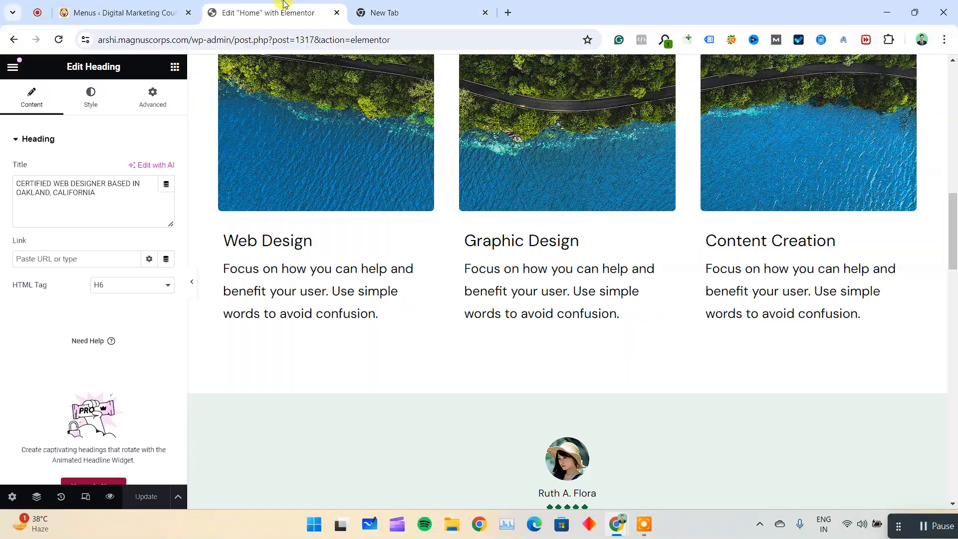
left_click(109, 497)
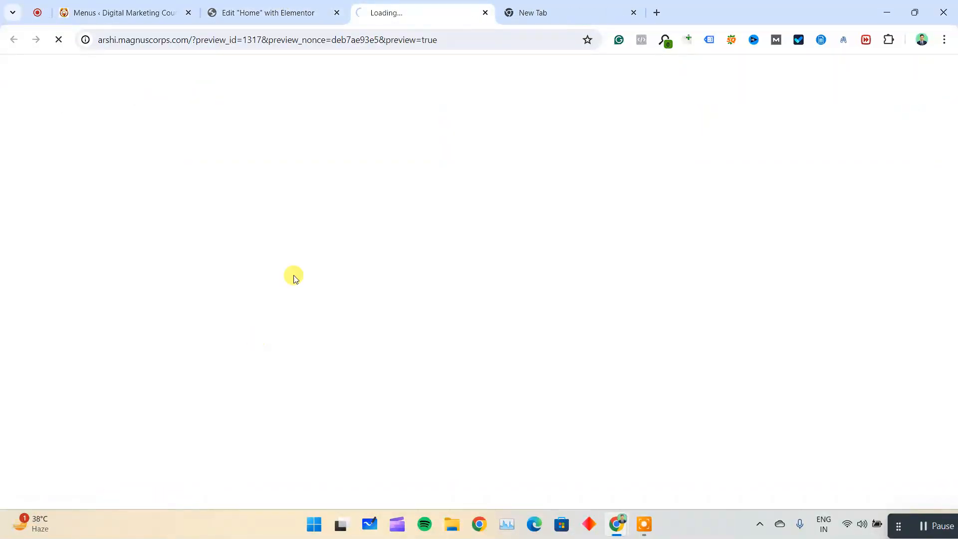
left_click(635, 13)
scroll(454, 218, "down", 10)
scroll(454, 218, "up", 10)
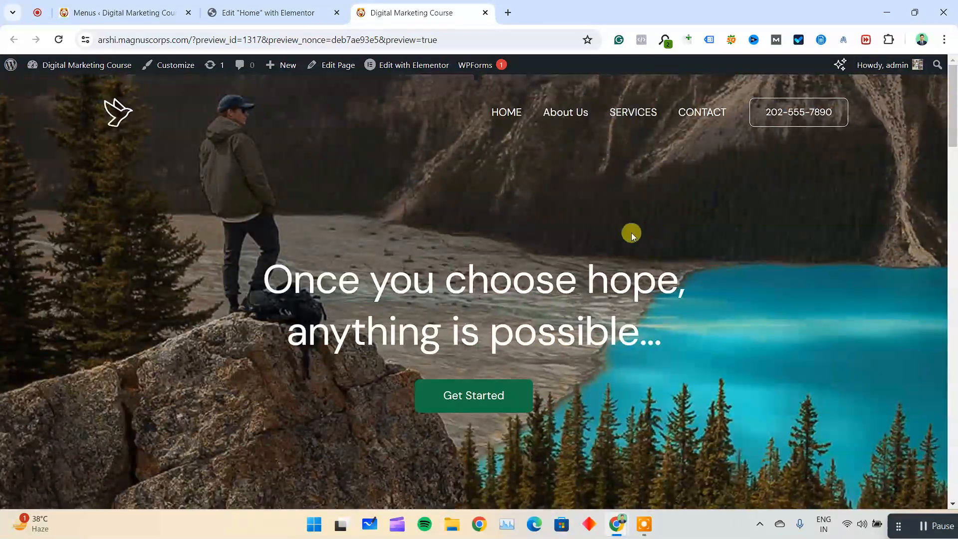
Highlight the site's domain in the address of the WordPress Menus page and review the Main Menu structure and settings.
key("ctrl+shift+Tab")
scroll(558, 189, "up", 15)
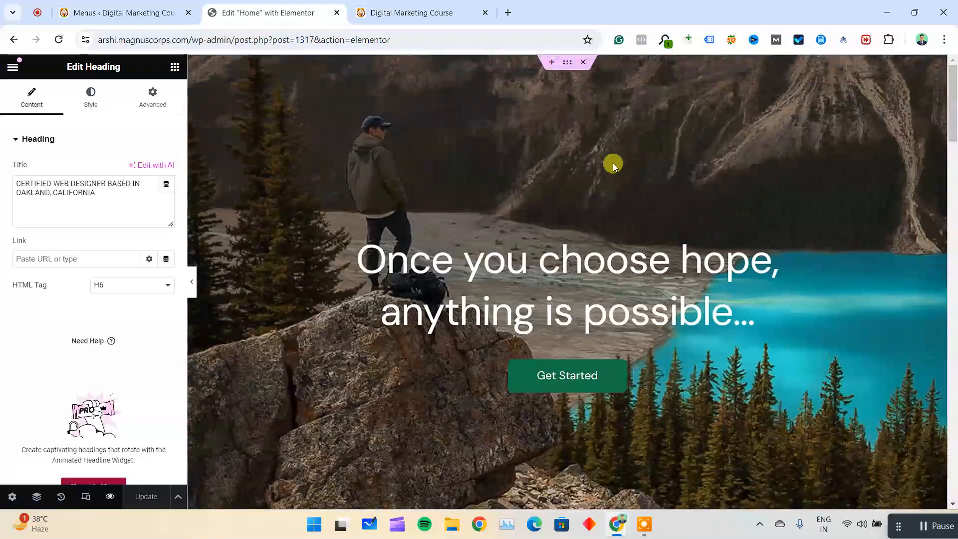
left_click(153, 24)
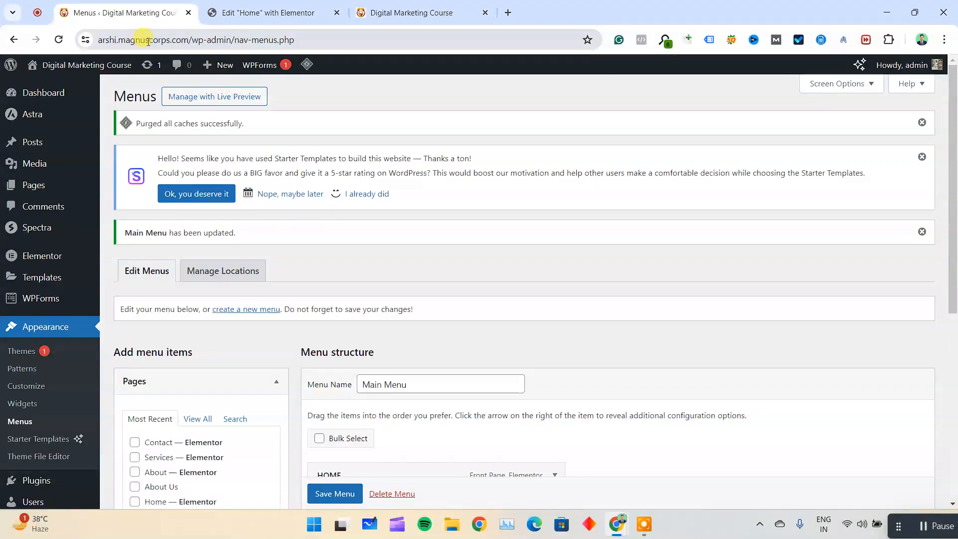
left_click_drag(185, 40, 75, 39)
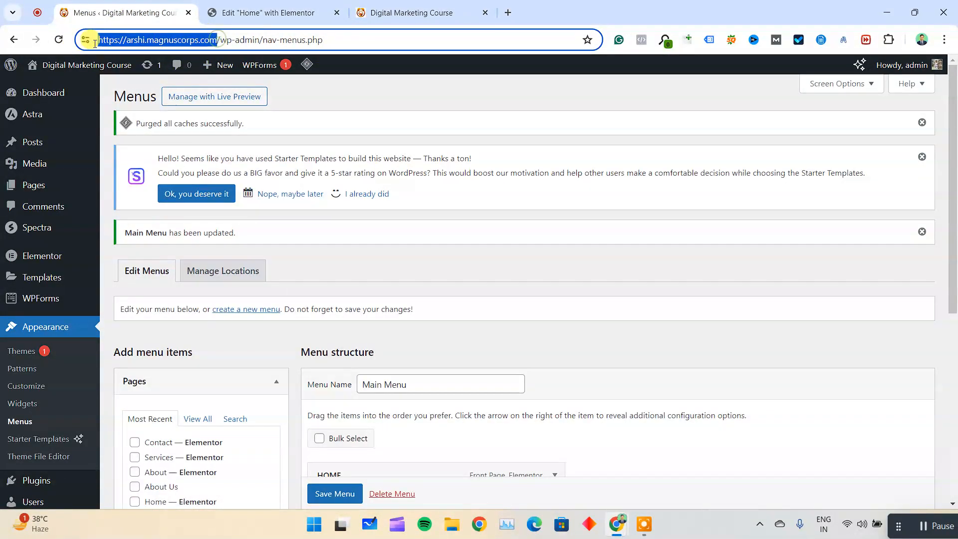
mouse_move(232, 71)
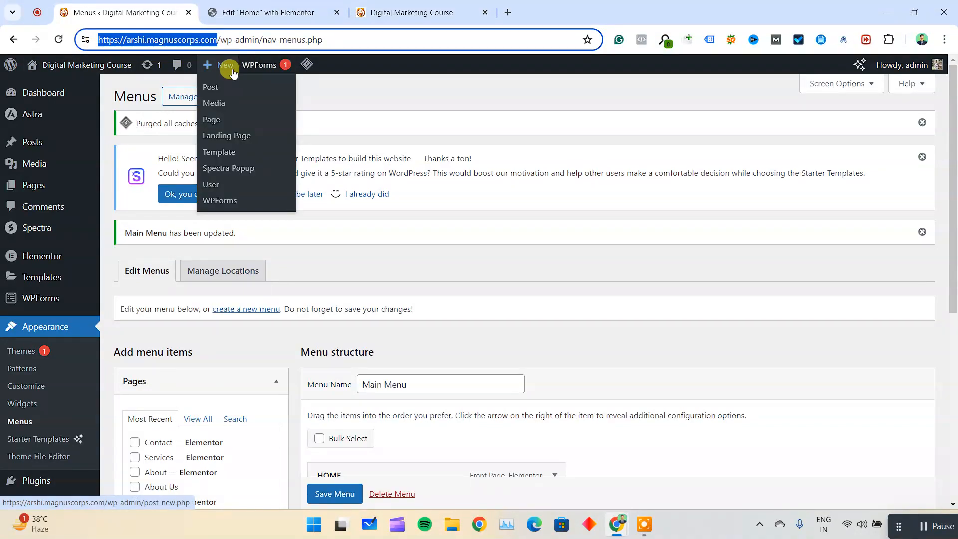
left_click(235, 15)
left_click(125, 10)
scroll(180, 201, "down", 7)
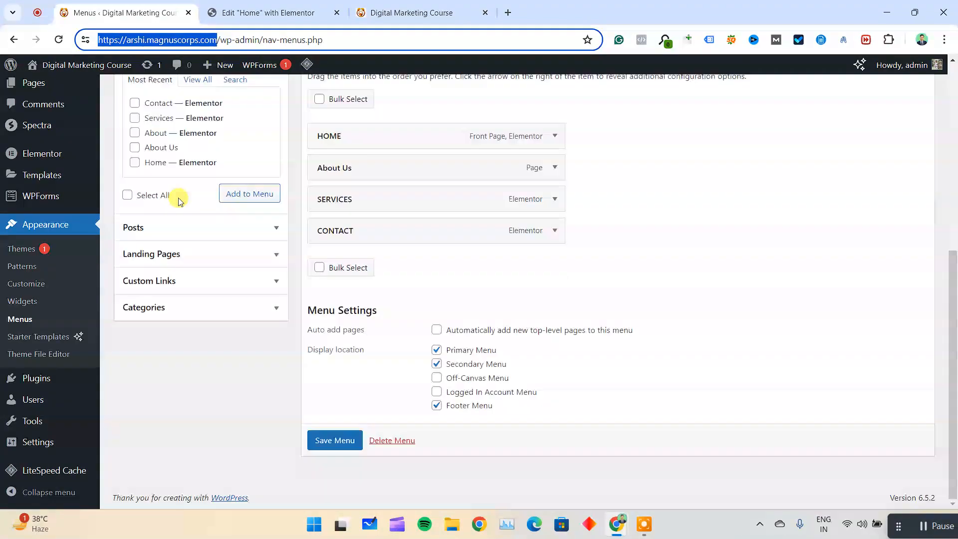
scroll(180, 201, "up", 7)
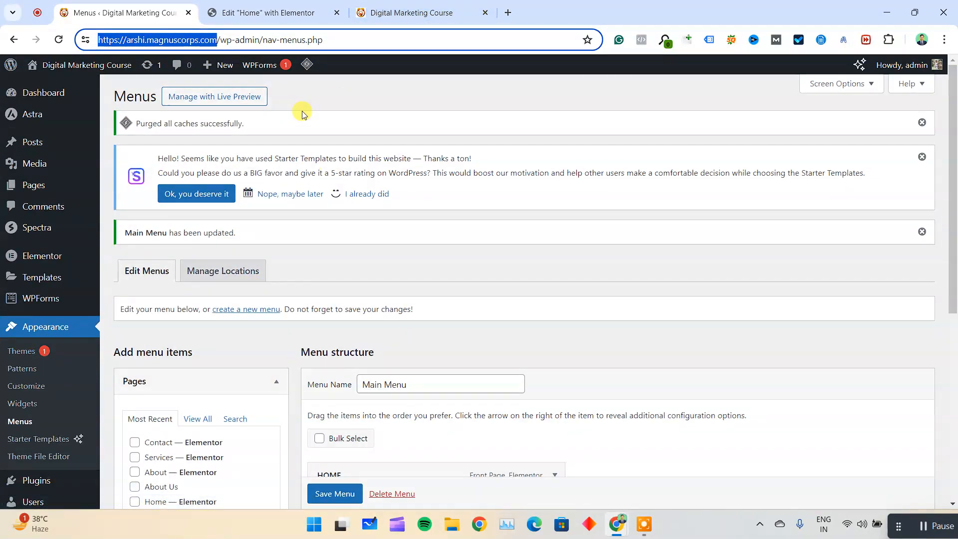
Close the Home page editor and the page preview, and switch to the Google Meet call.
key("ctrl+Tab")
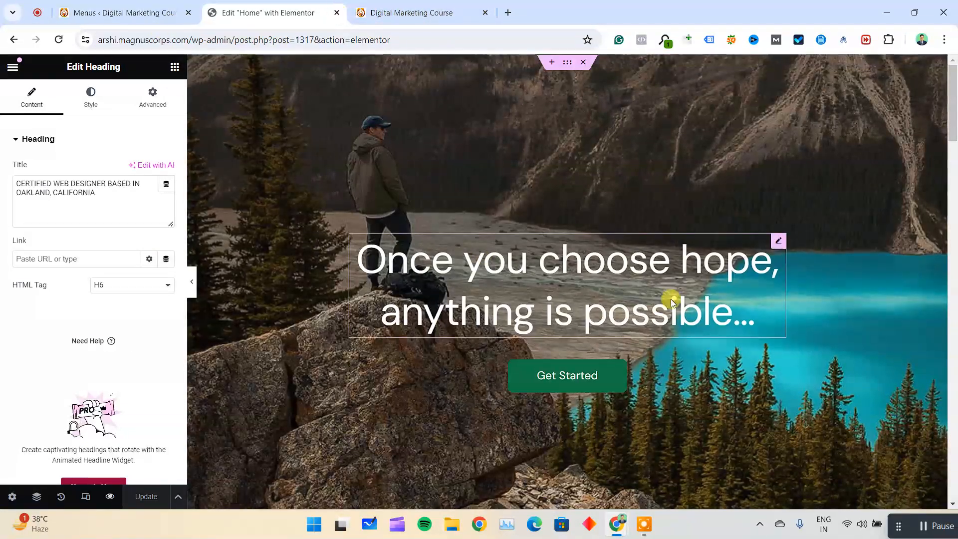
left_click(336, 13)
left_click(337, 13)
left_click(276, 13)
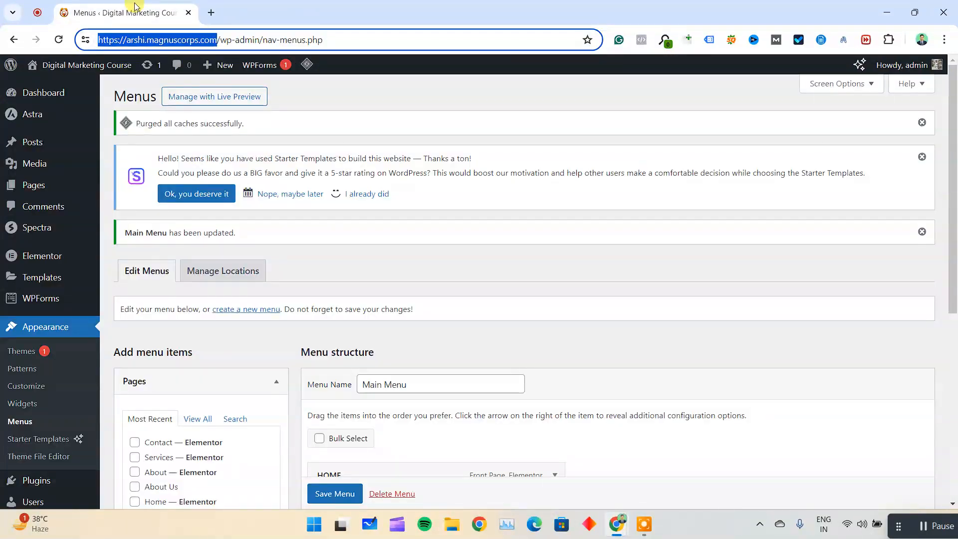
left_click(53, 10)
left_click(554, 133)
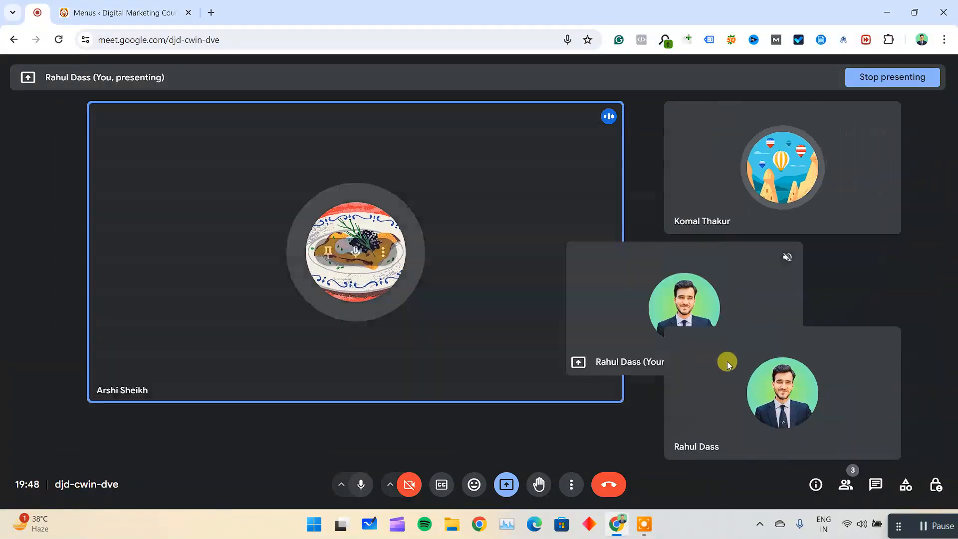